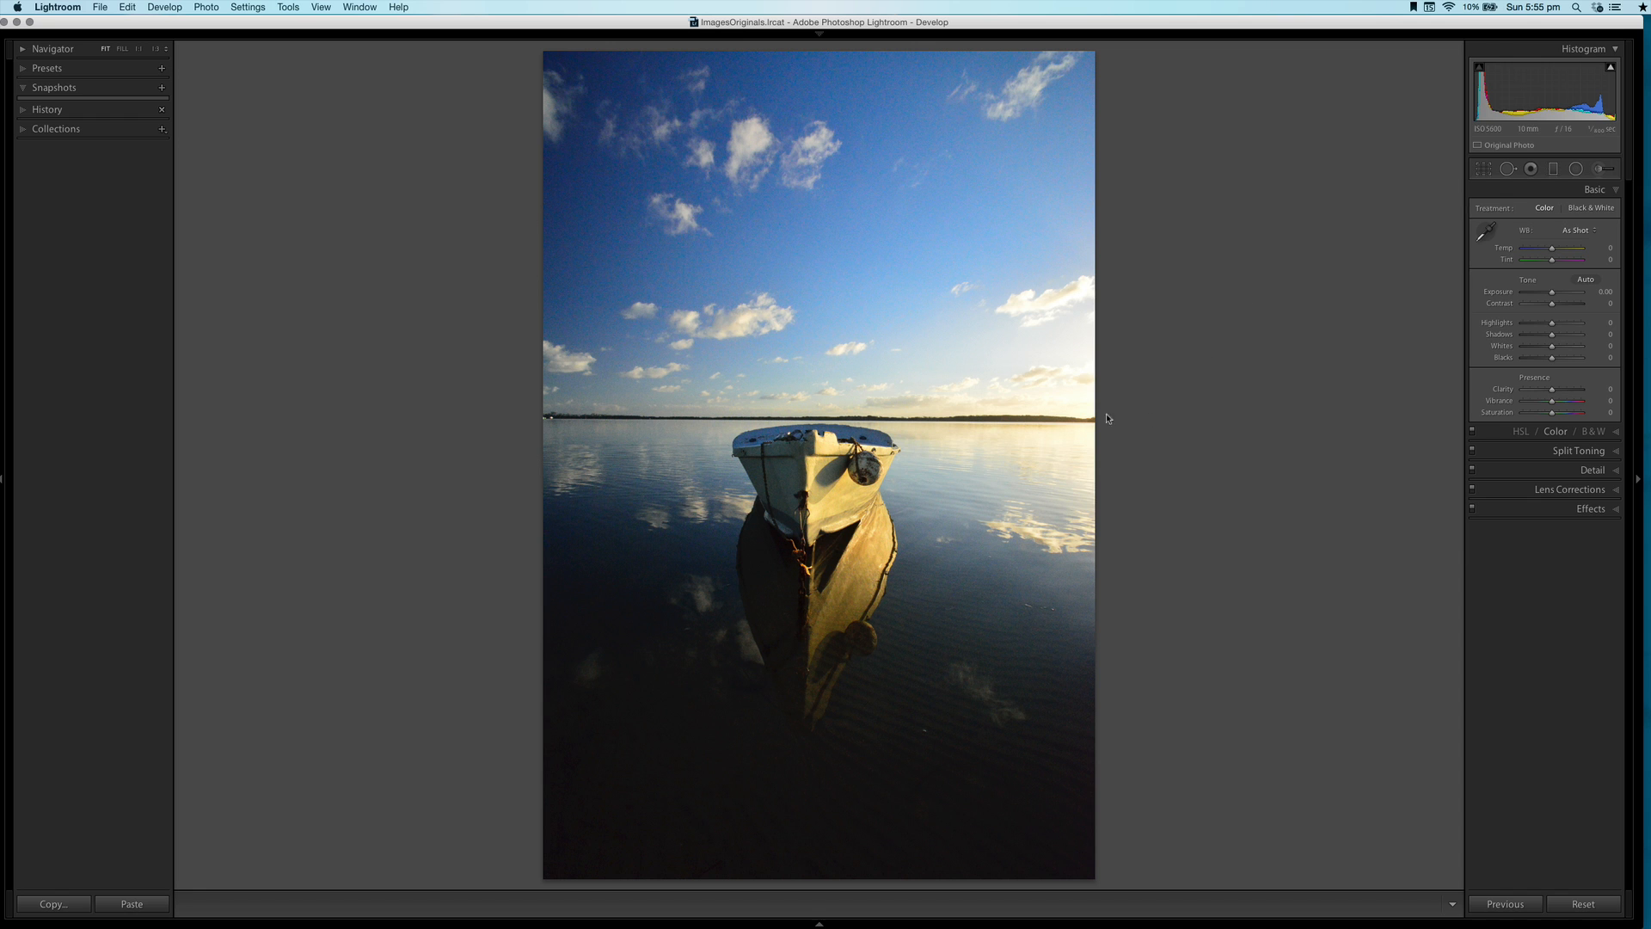
# Set the luminance noise reduction to about 59, judging the enlarged sky with the Detail adjustments on and off
pyautogui.click(594, 227)
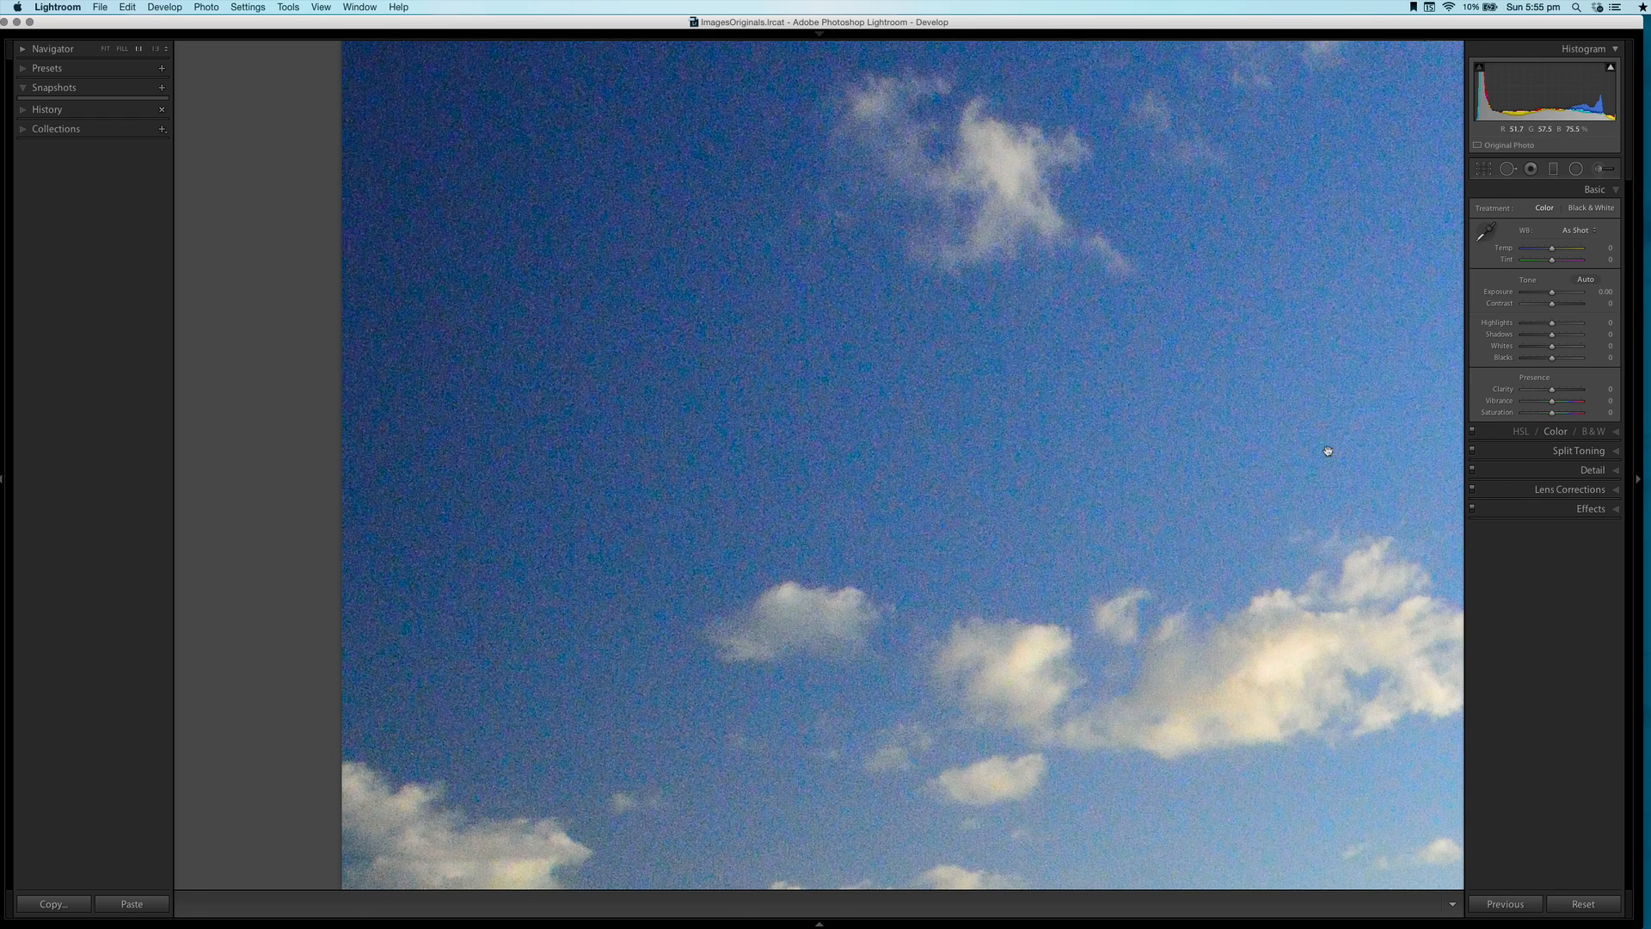
pyautogui.click(1618, 192)
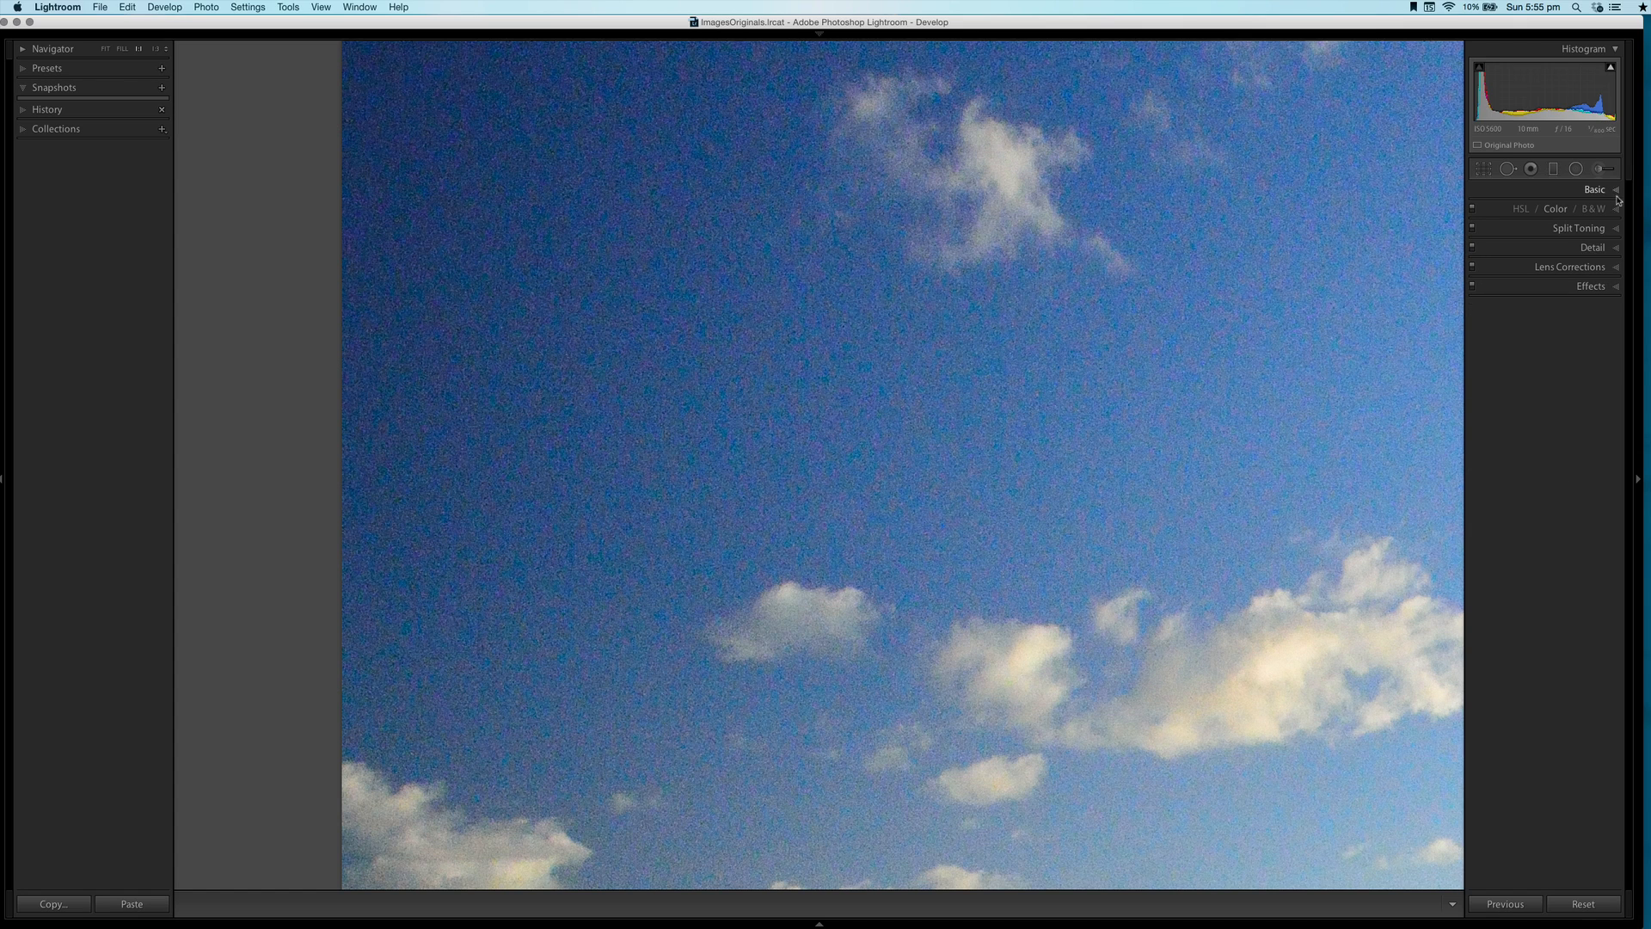
pyautogui.click(1609, 250)
pyautogui.moveTo(1523, 467); pyautogui.dragTo(1536, 469)
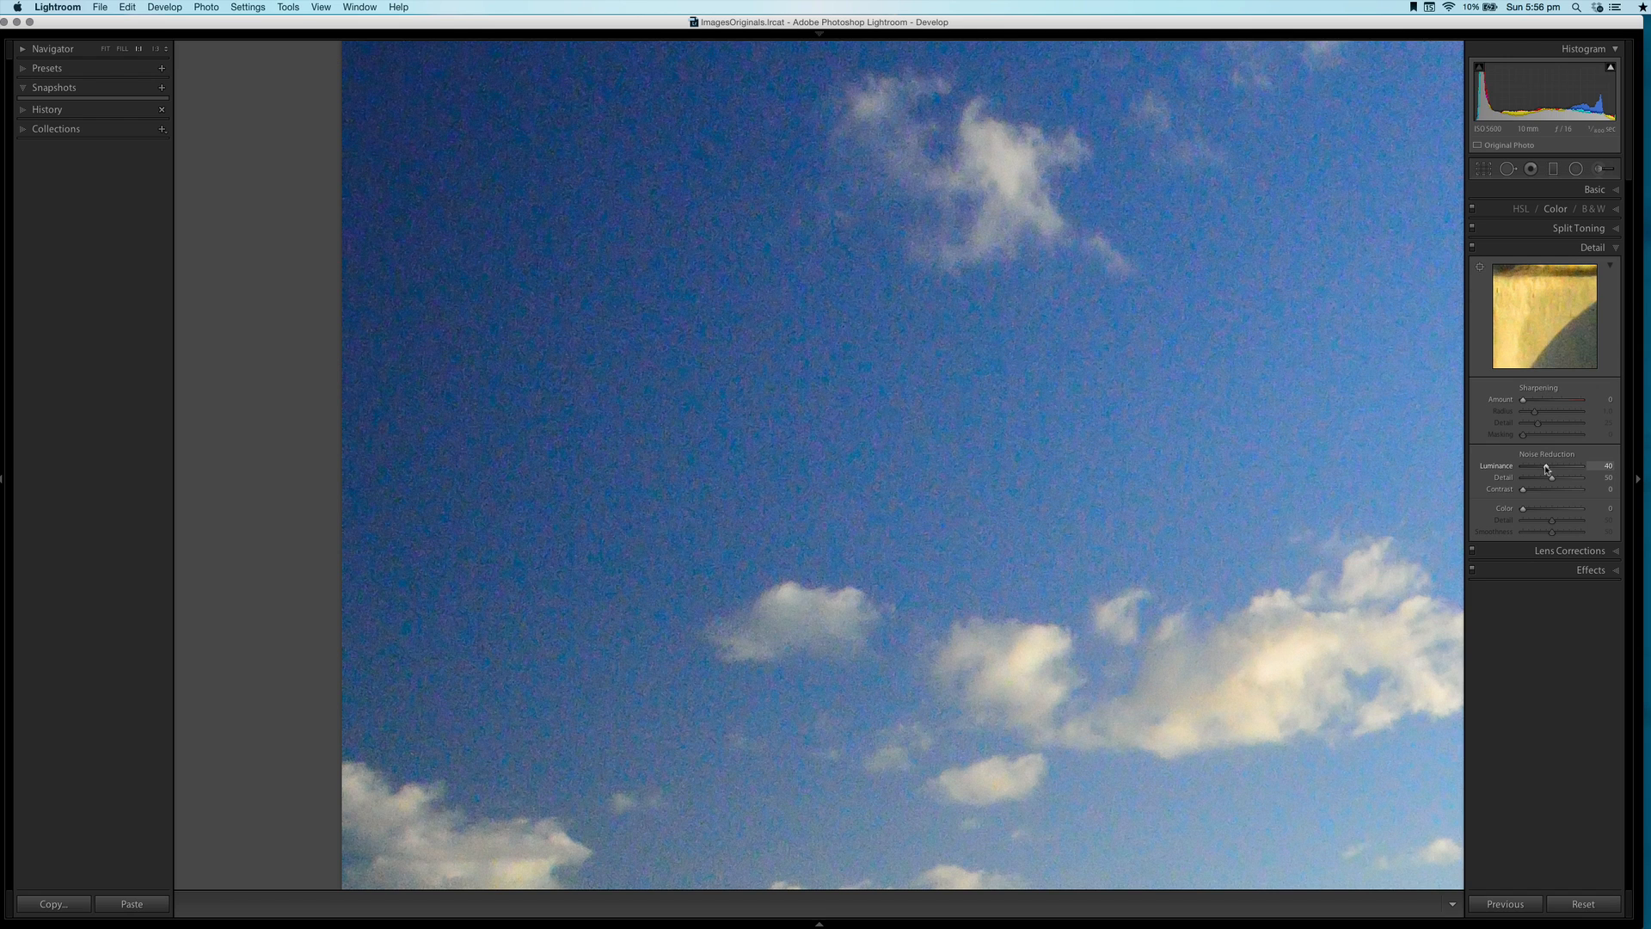
pyautogui.moveTo(1543, 465); pyautogui.dragTo(1541, 465)
pyautogui.click(1473, 248)
pyautogui.click(1473, 249)
# Set the colour noise reduction to 43 and compare the sky and the whole photo with and without it
pyautogui.moveTo(1524, 511); pyautogui.dragTo(1555, 511)
pyautogui.click(1471, 247)
pyautogui.click(1471, 247)
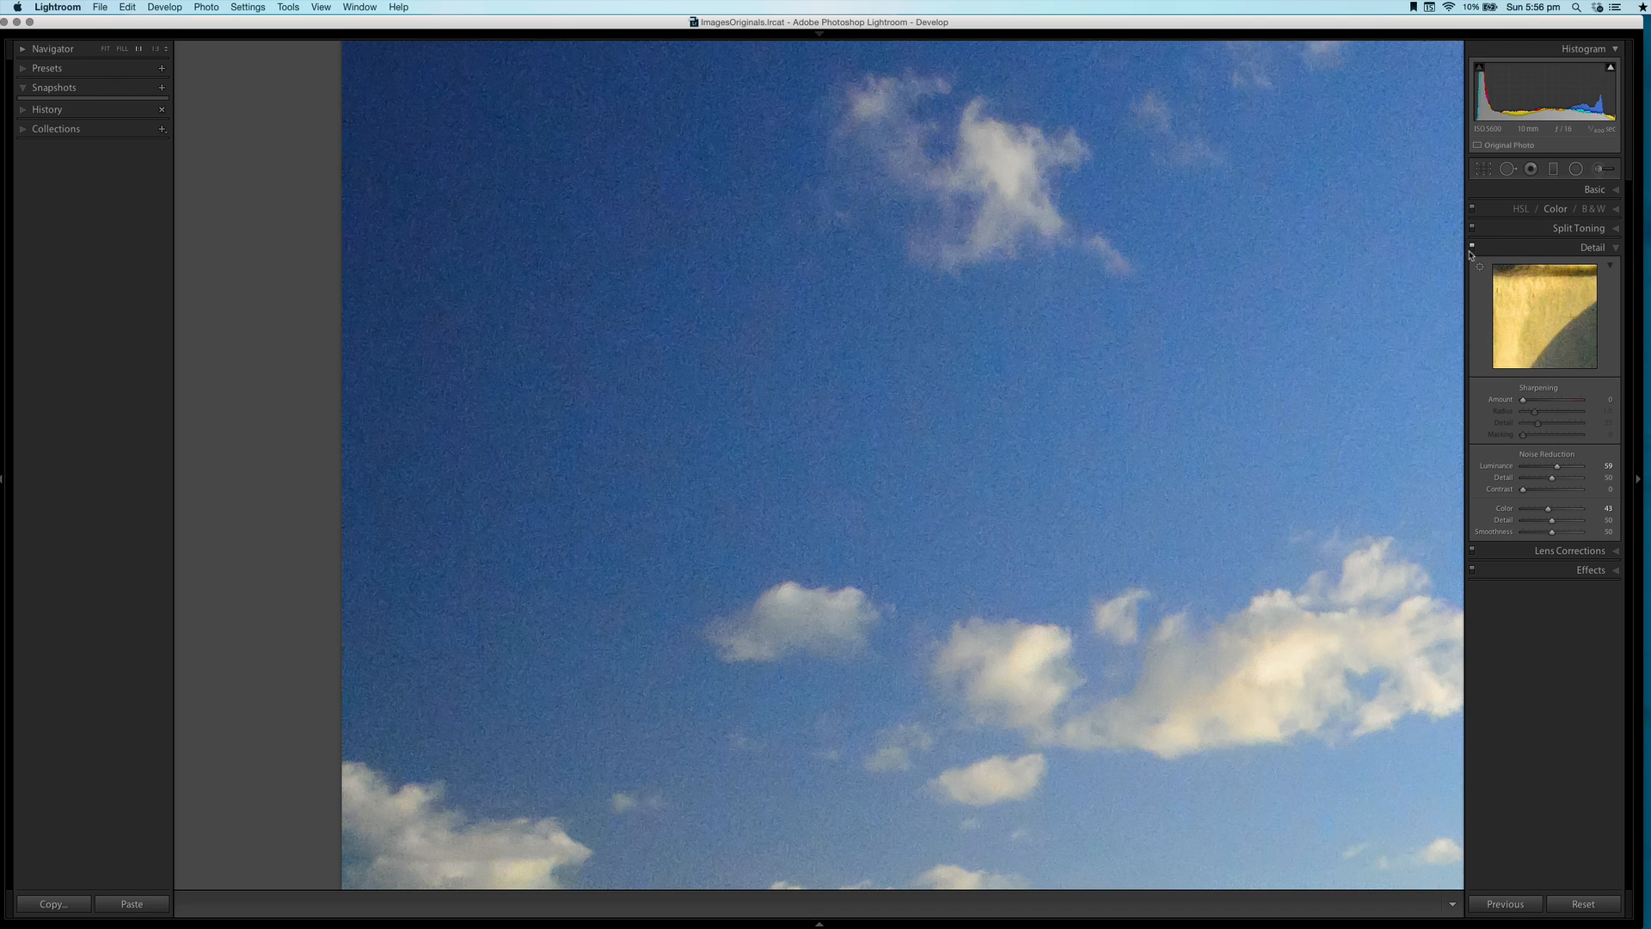
pyautogui.click(1178, 443)
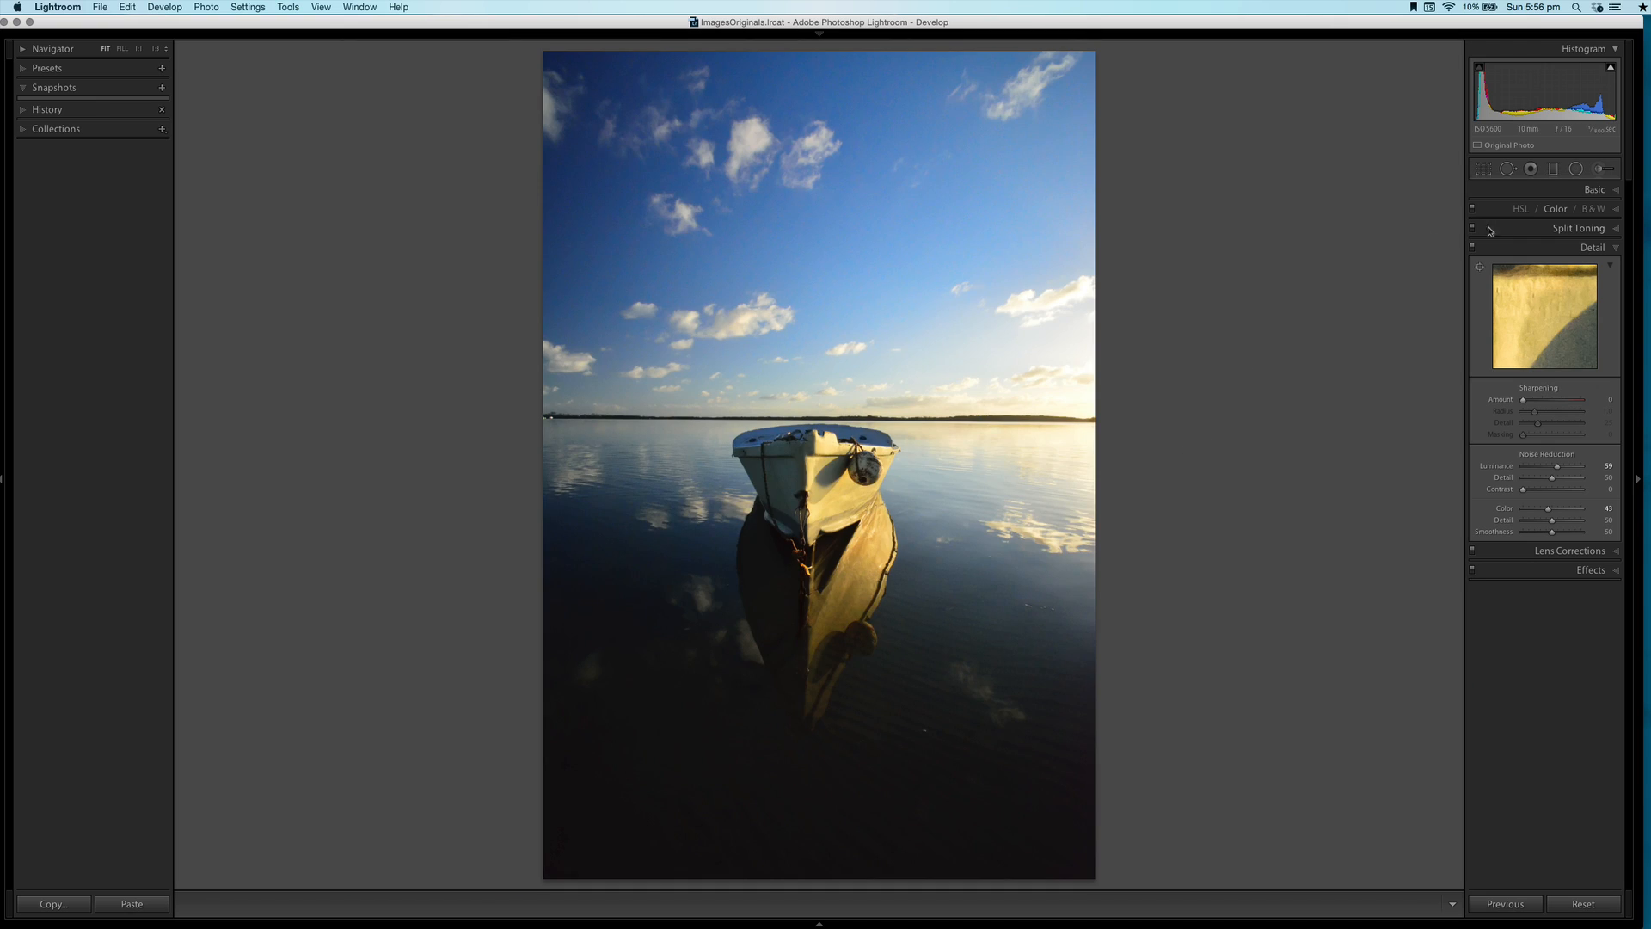
pyautogui.click(1471, 248)
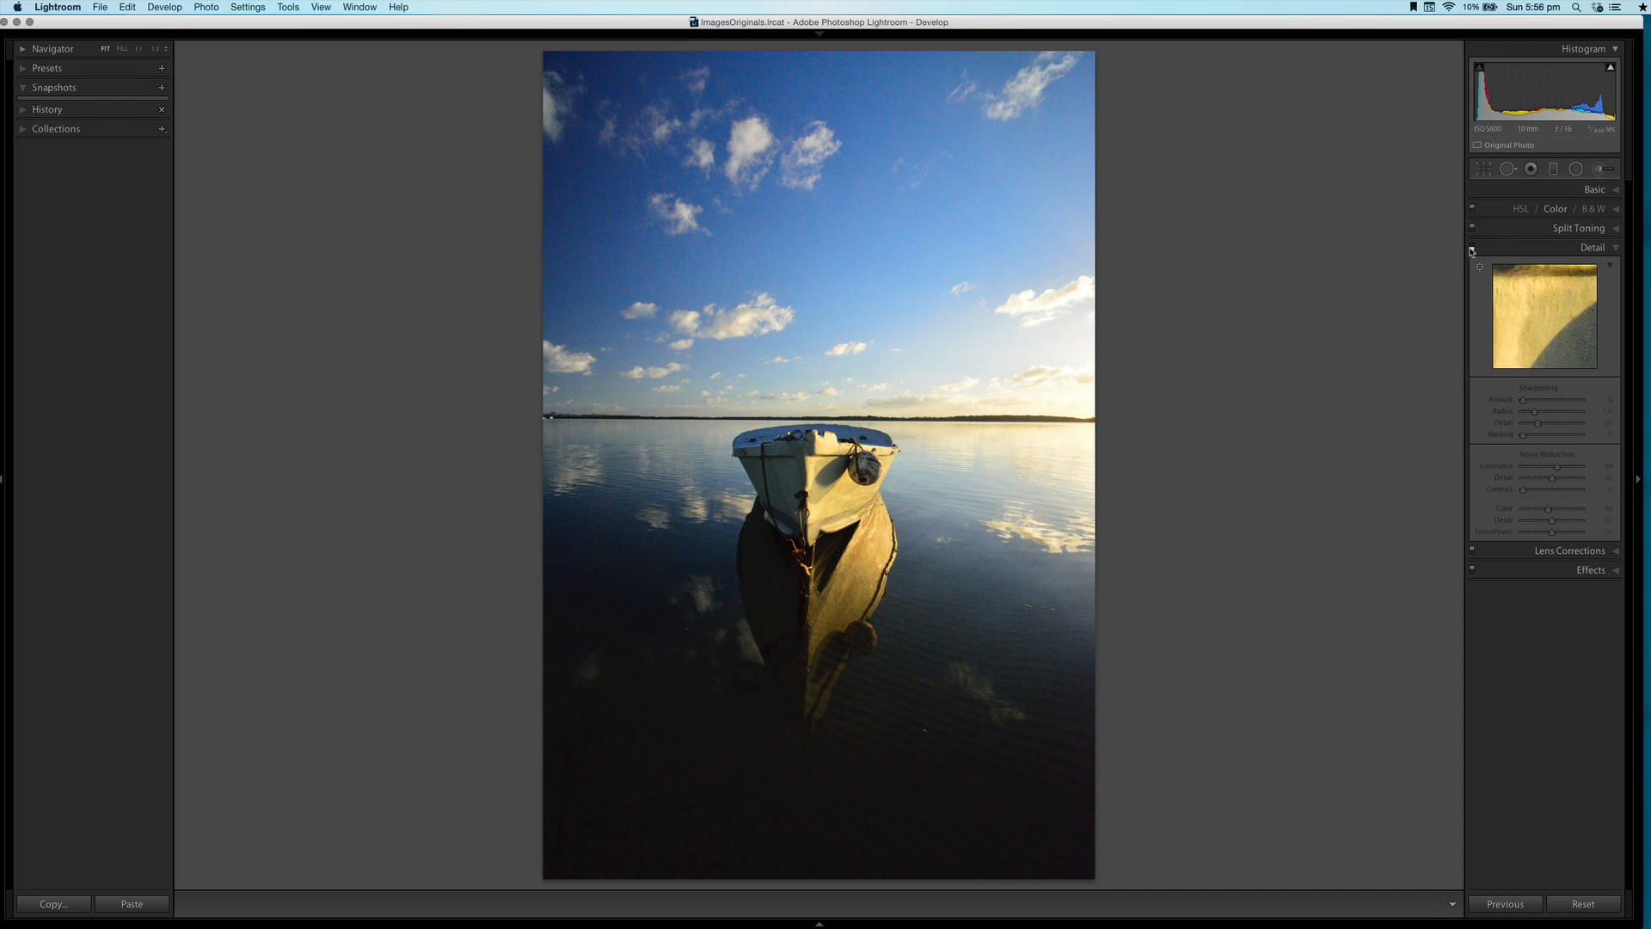
pyautogui.click(1471, 248)
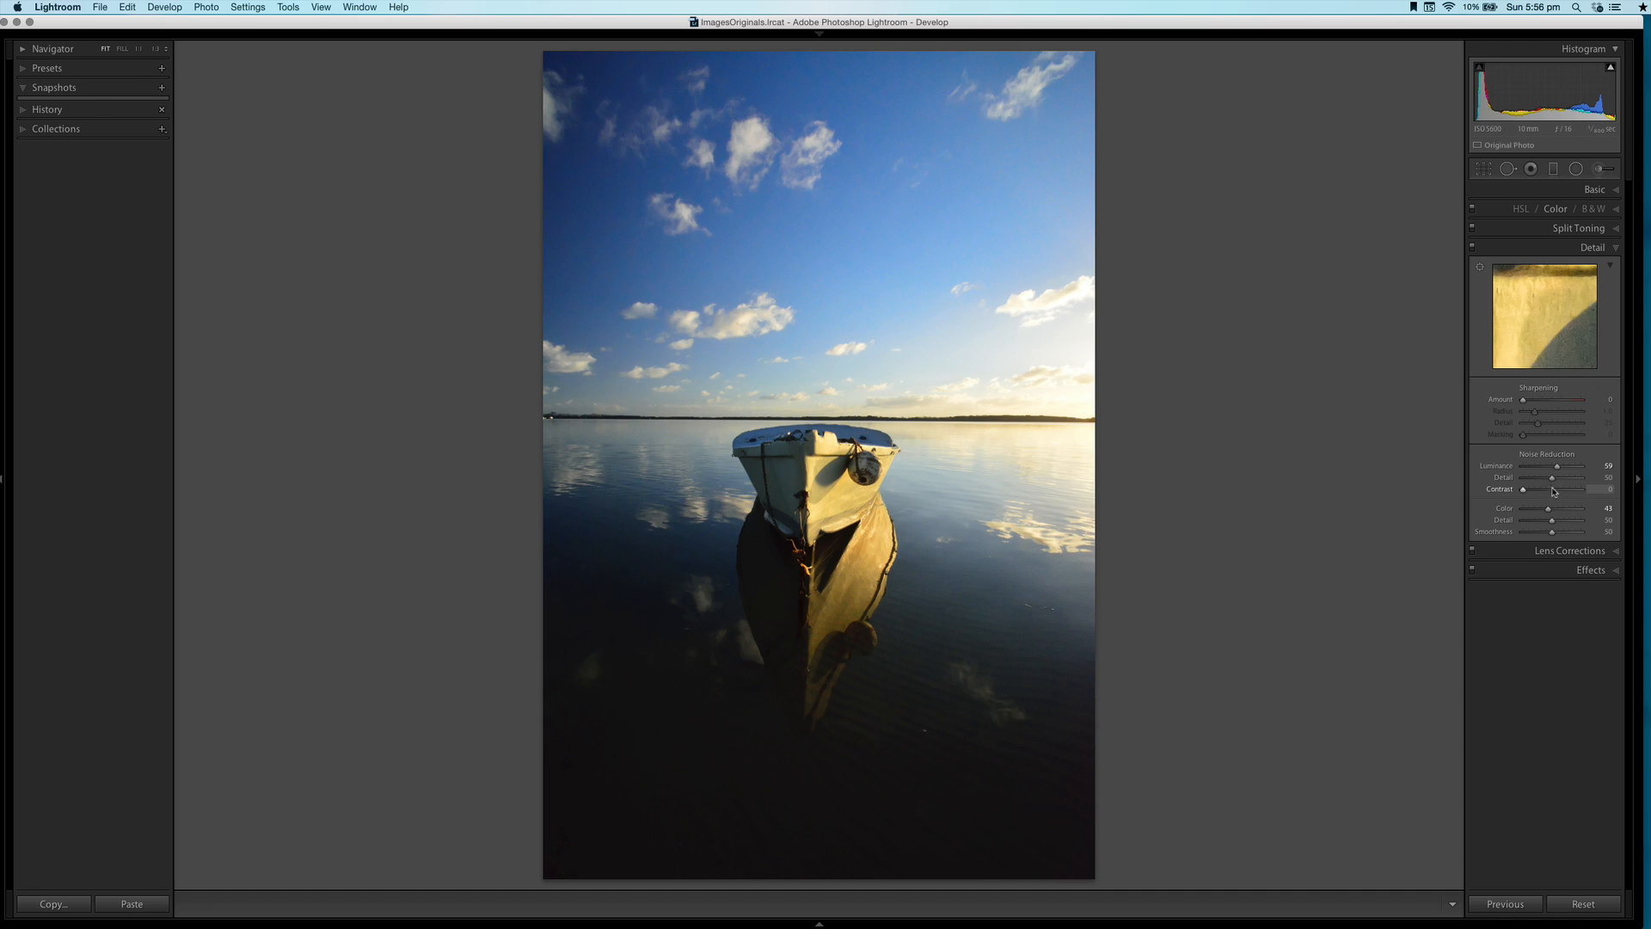
# Fine-tune the noise reduction on the enlarged boat: Luminance 61, luminance Detail 45 and colour Detail 37
pyautogui.moveTo(1552, 480); pyautogui.dragTo(1559, 481)
pyautogui.click(868, 466)
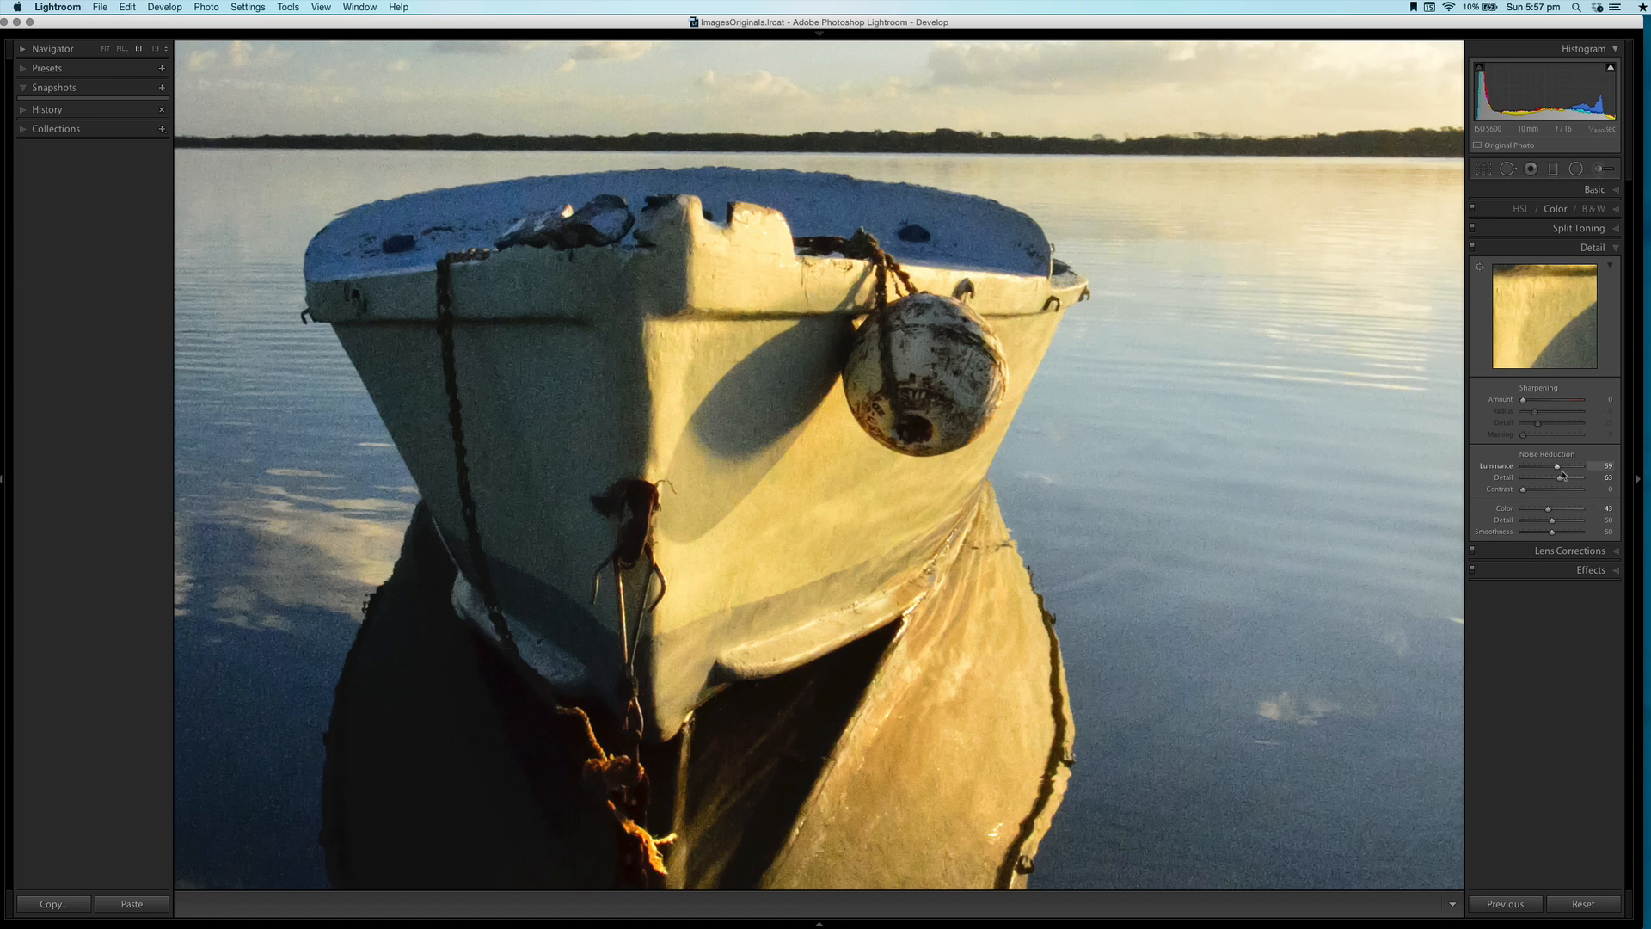
pyautogui.moveTo(1559, 478); pyautogui.dragTo(1497, 483)
pyautogui.moveTo(1499, 482); pyautogui.dragTo(1544, 523)
# Examine the boat, water and horizon close up, comparing them with and without the noise reduction
pyautogui.moveTo(658, 398); pyautogui.dragTo(886, 488)
pyautogui.moveTo(912, 596); pyautogui.dragTo(1034, 721)
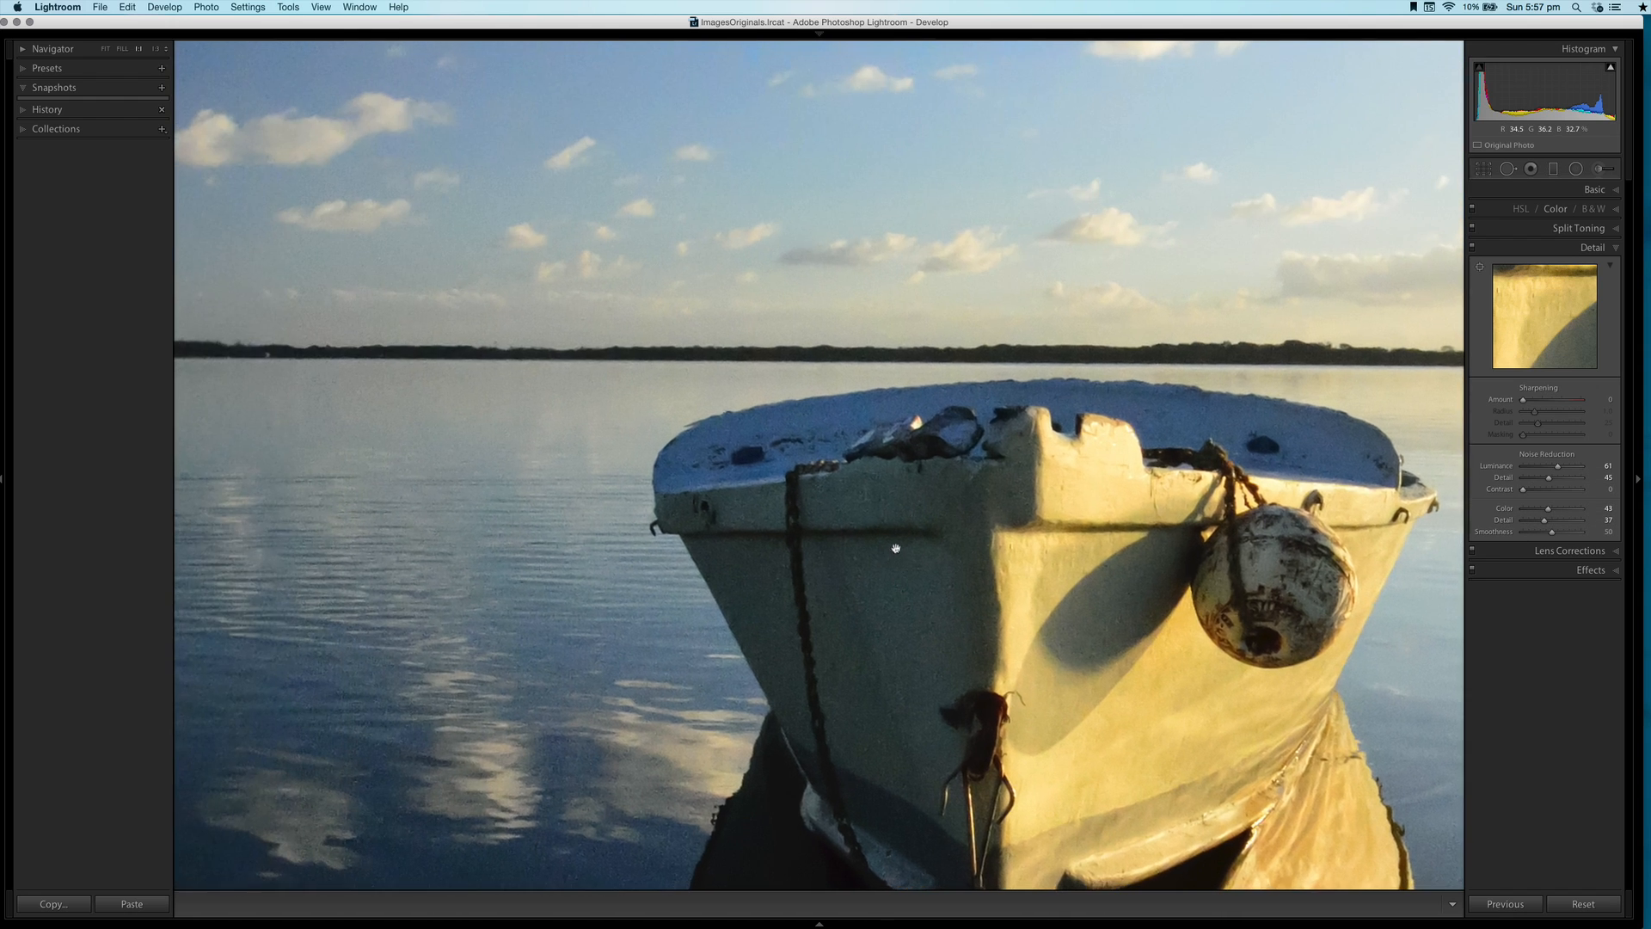
pyautogui.moveTo(1015, 569); pyautogui.dragTo(954, 662)
pyautogui.moveTo(914, 457); pyautogui.dragTo(901, 429)
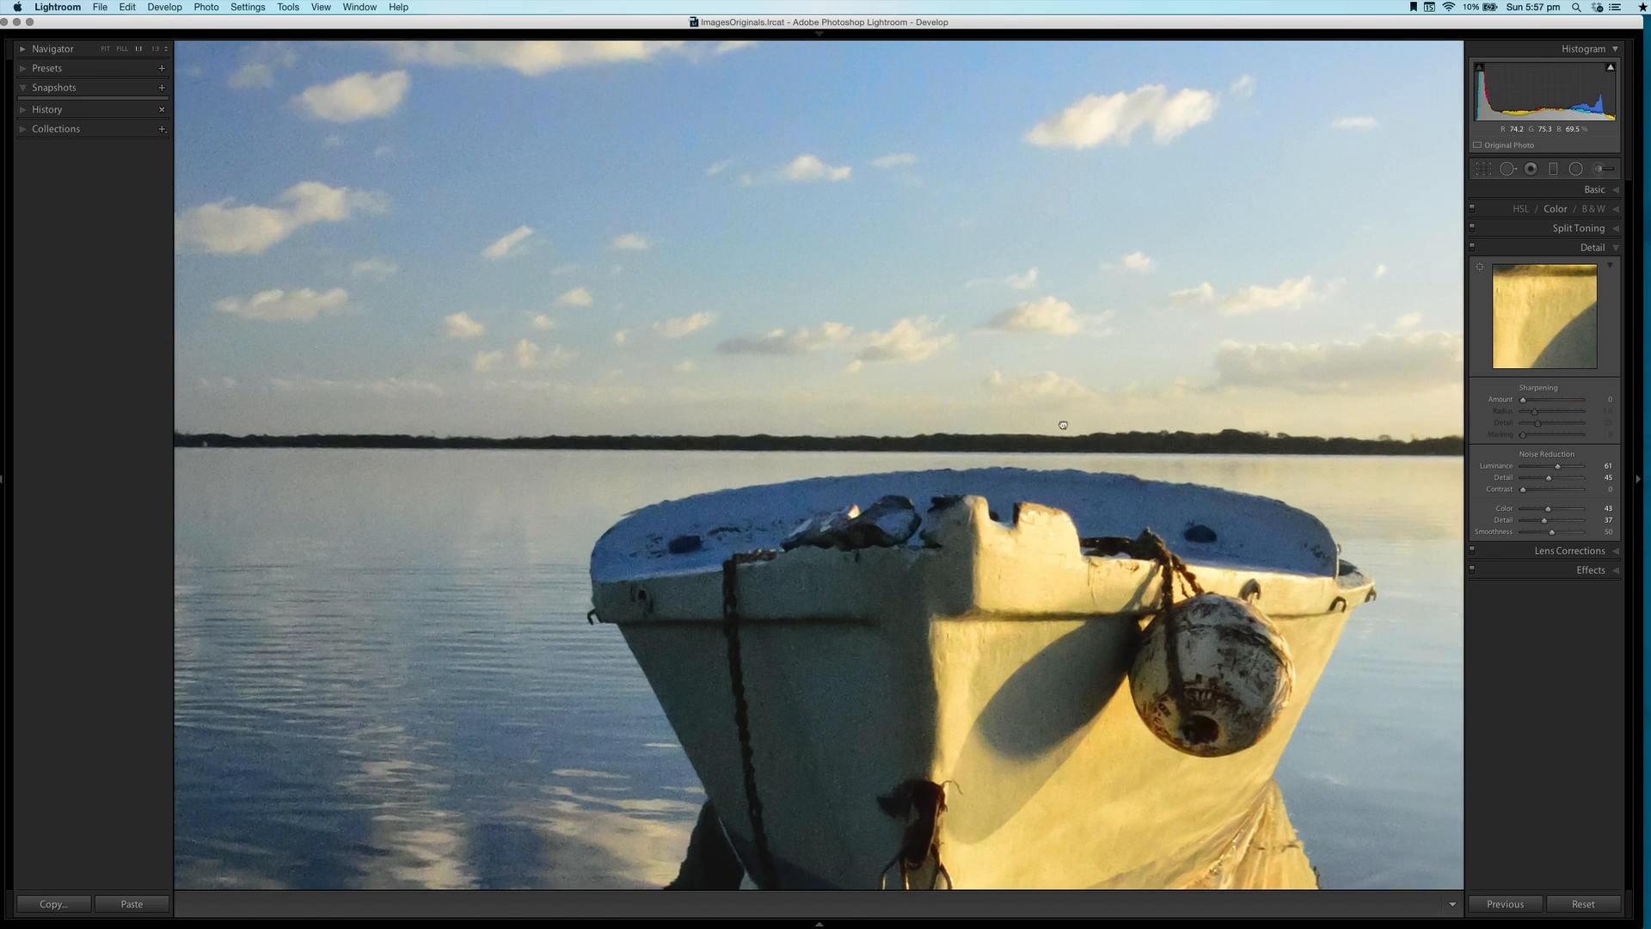
pyautogui.click(1472, 249)
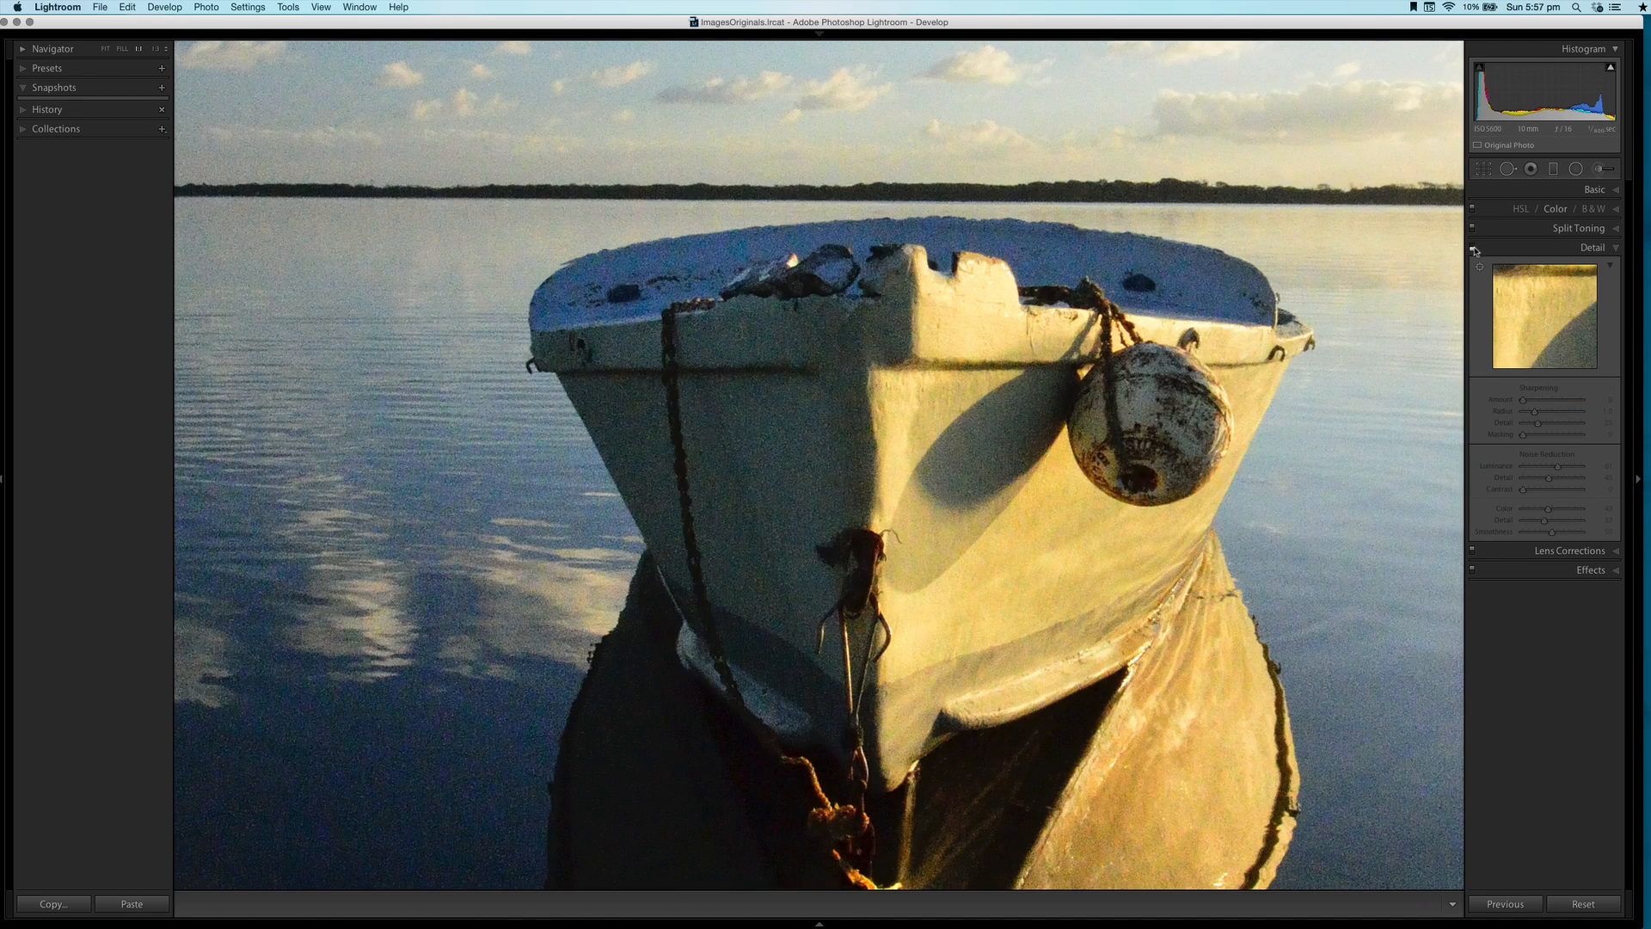
pyautogui.click(1473, 250)
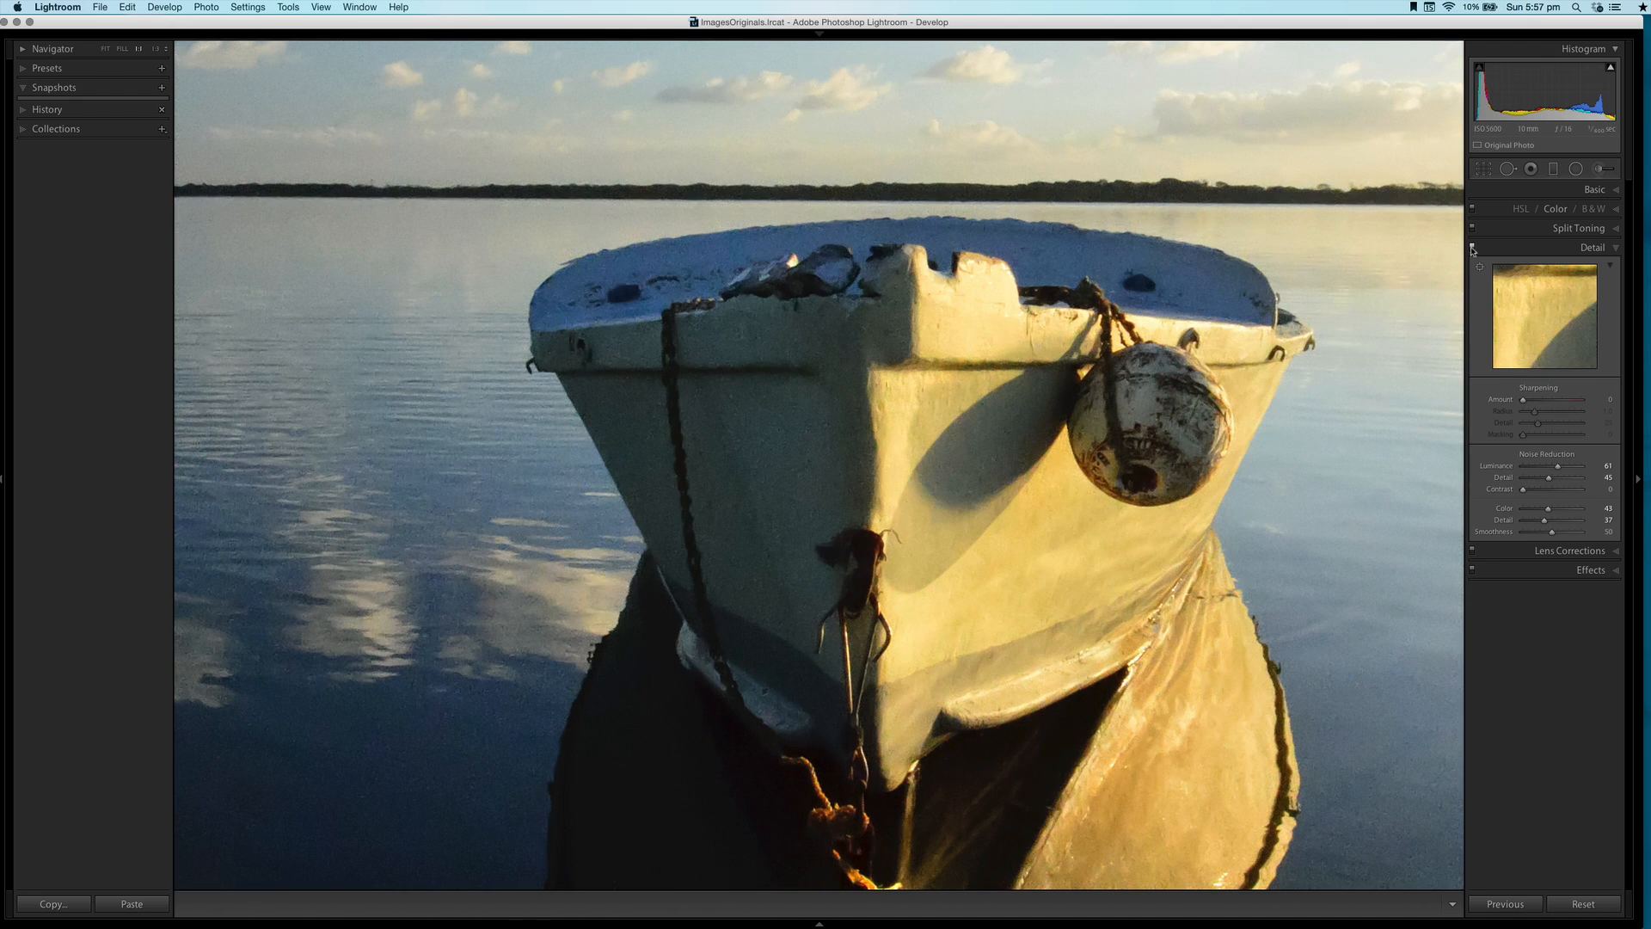
pyautogui.click(1326, 442)
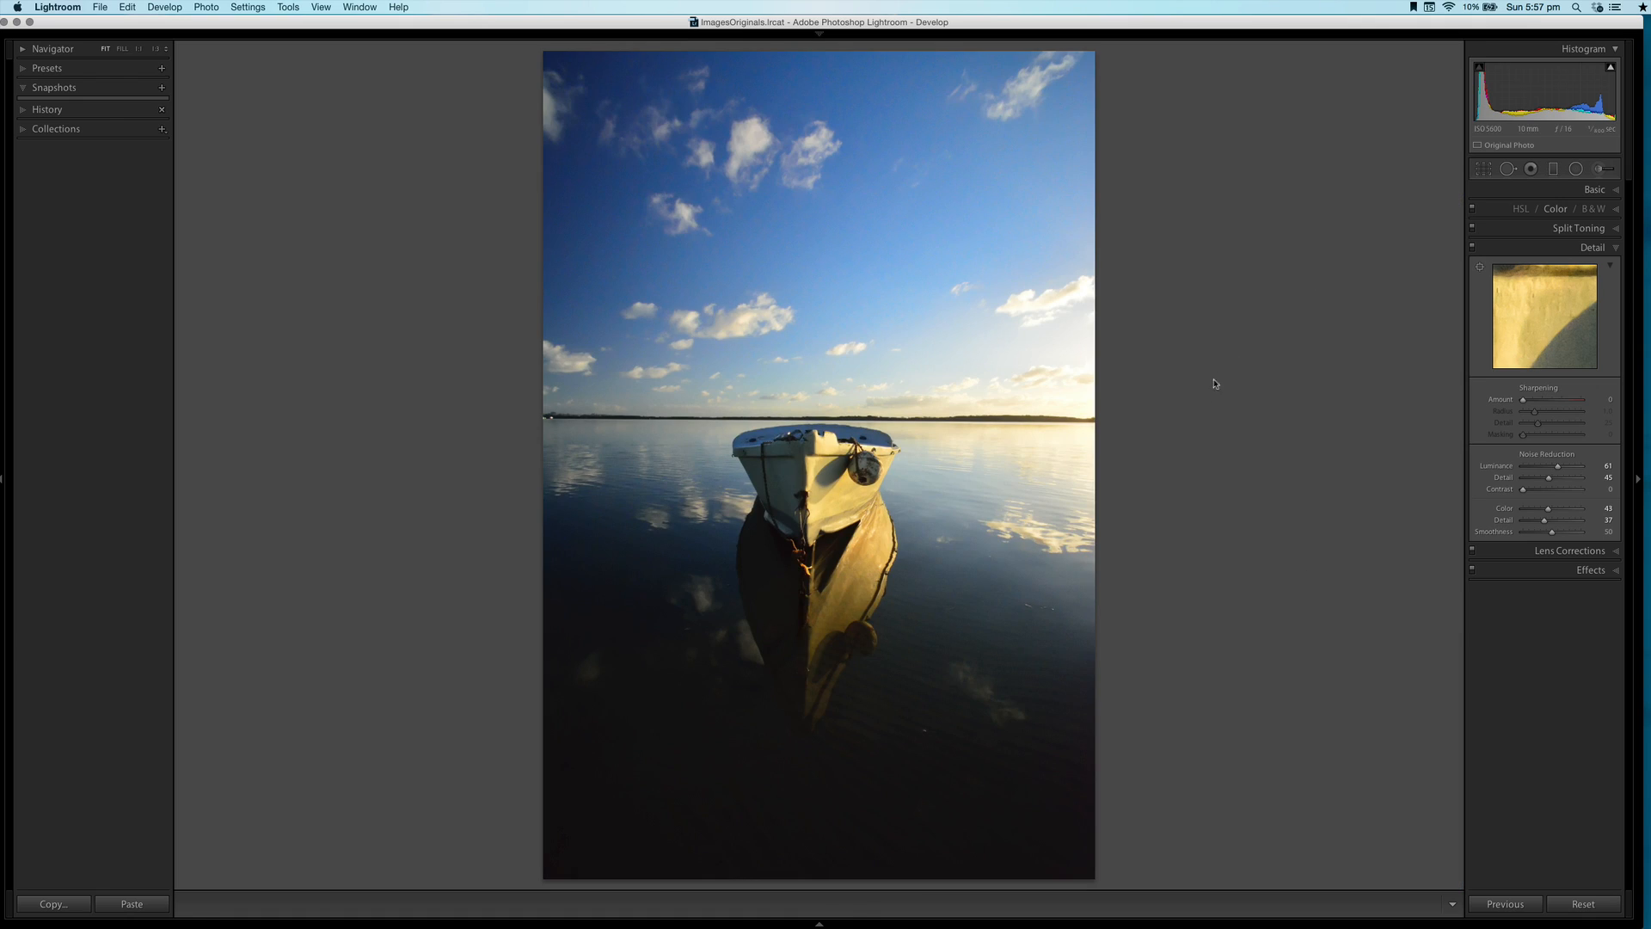
# Warm the photo's white balance by setting Temp to +16 and Tint to +17
pyautogui.click(1615, 248)
pyautogui.click(1616, 191)
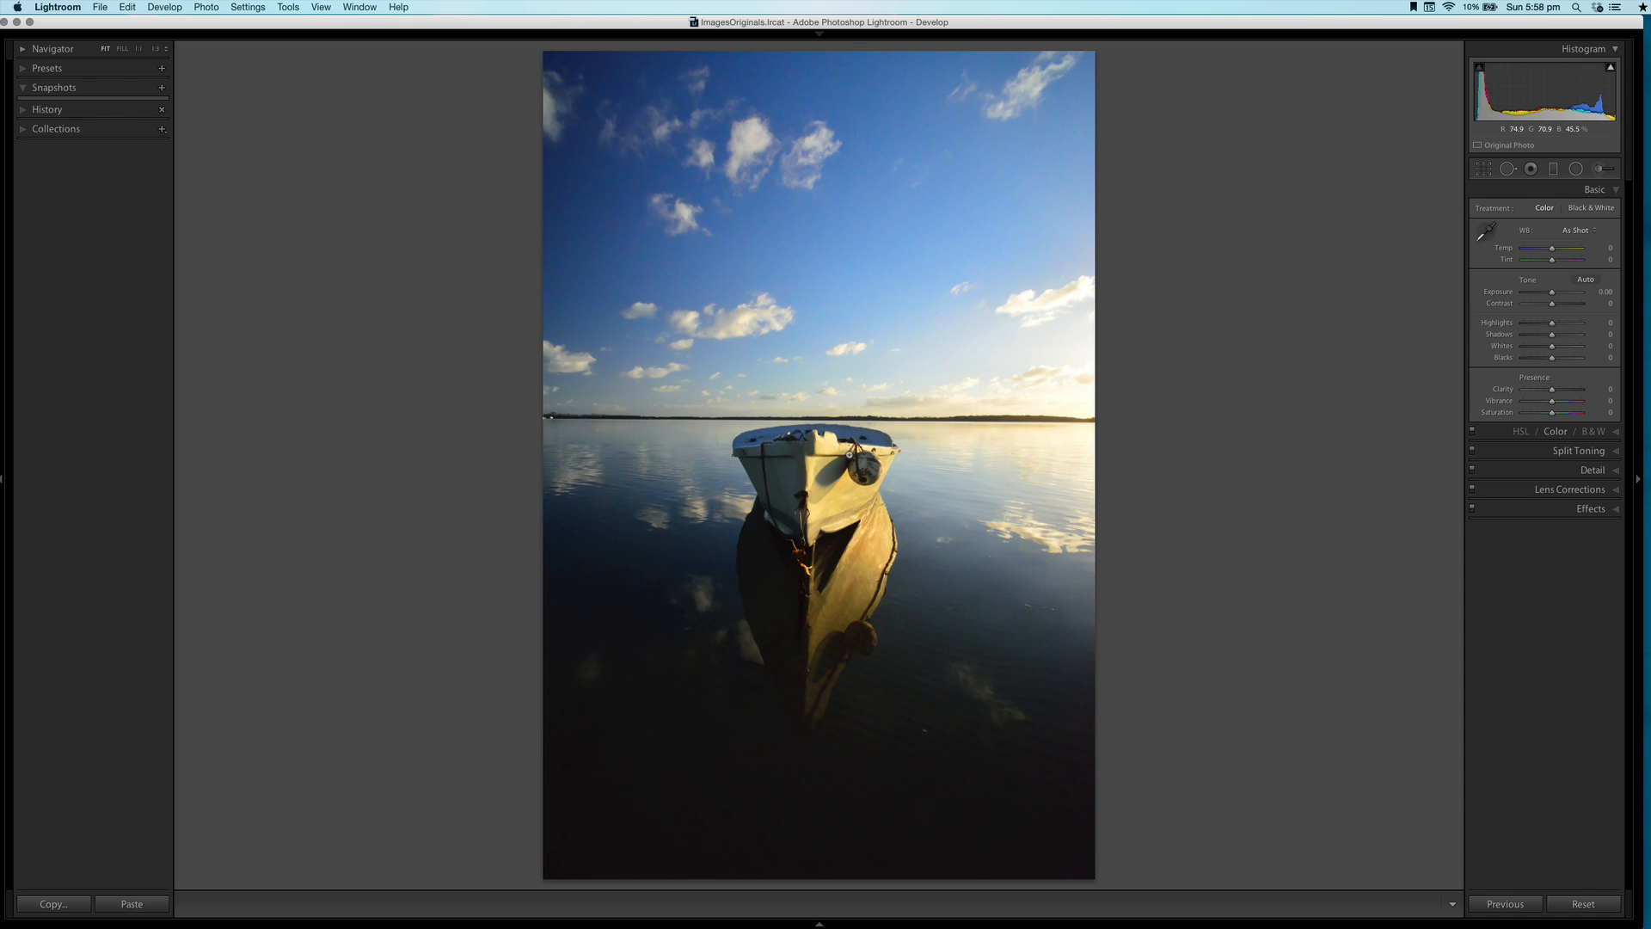
pyautogui.click(815, 467)
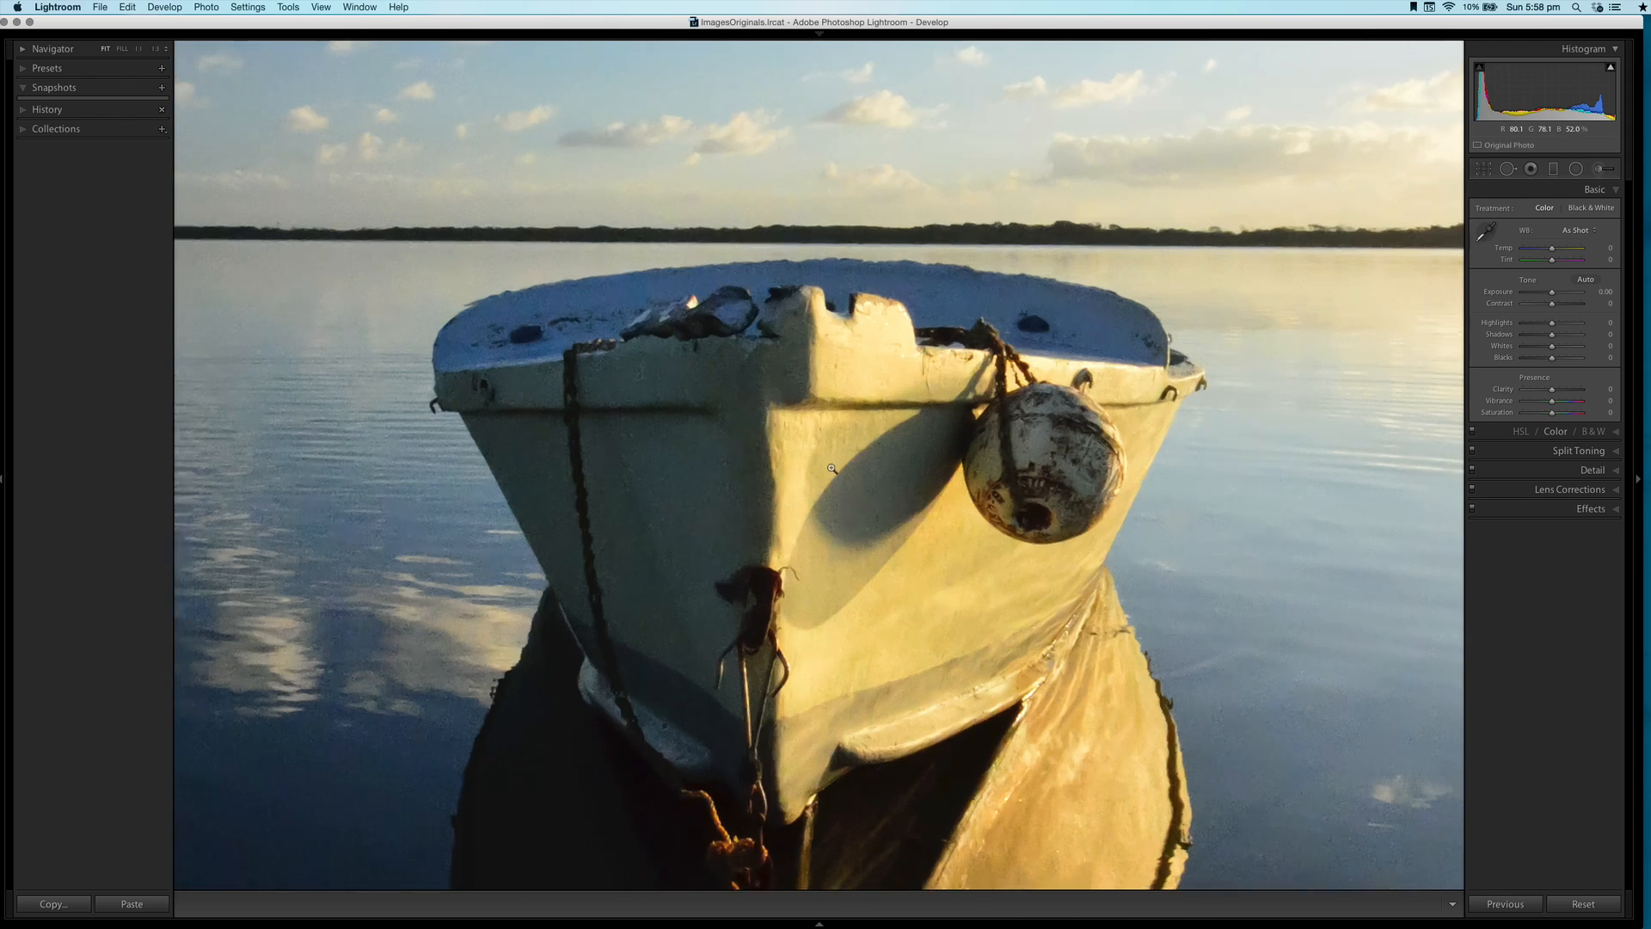
pyautogui.click(830, 467)
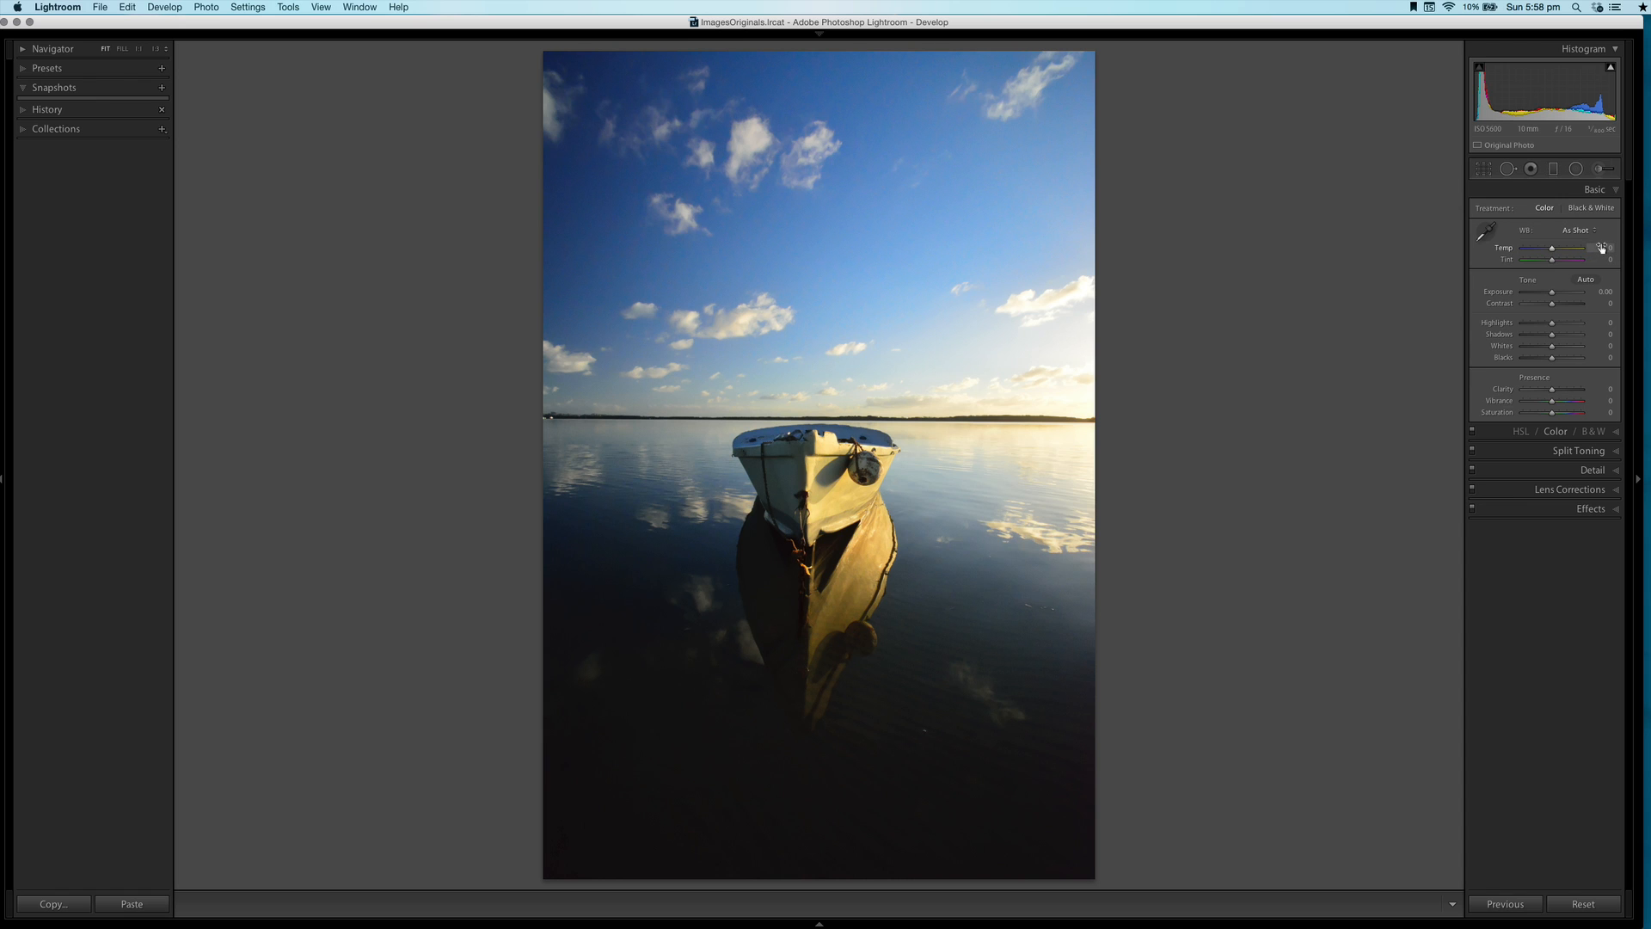
pyautogui.moveTo(1600, 250); pyautogui.dragTo(1610, 250)
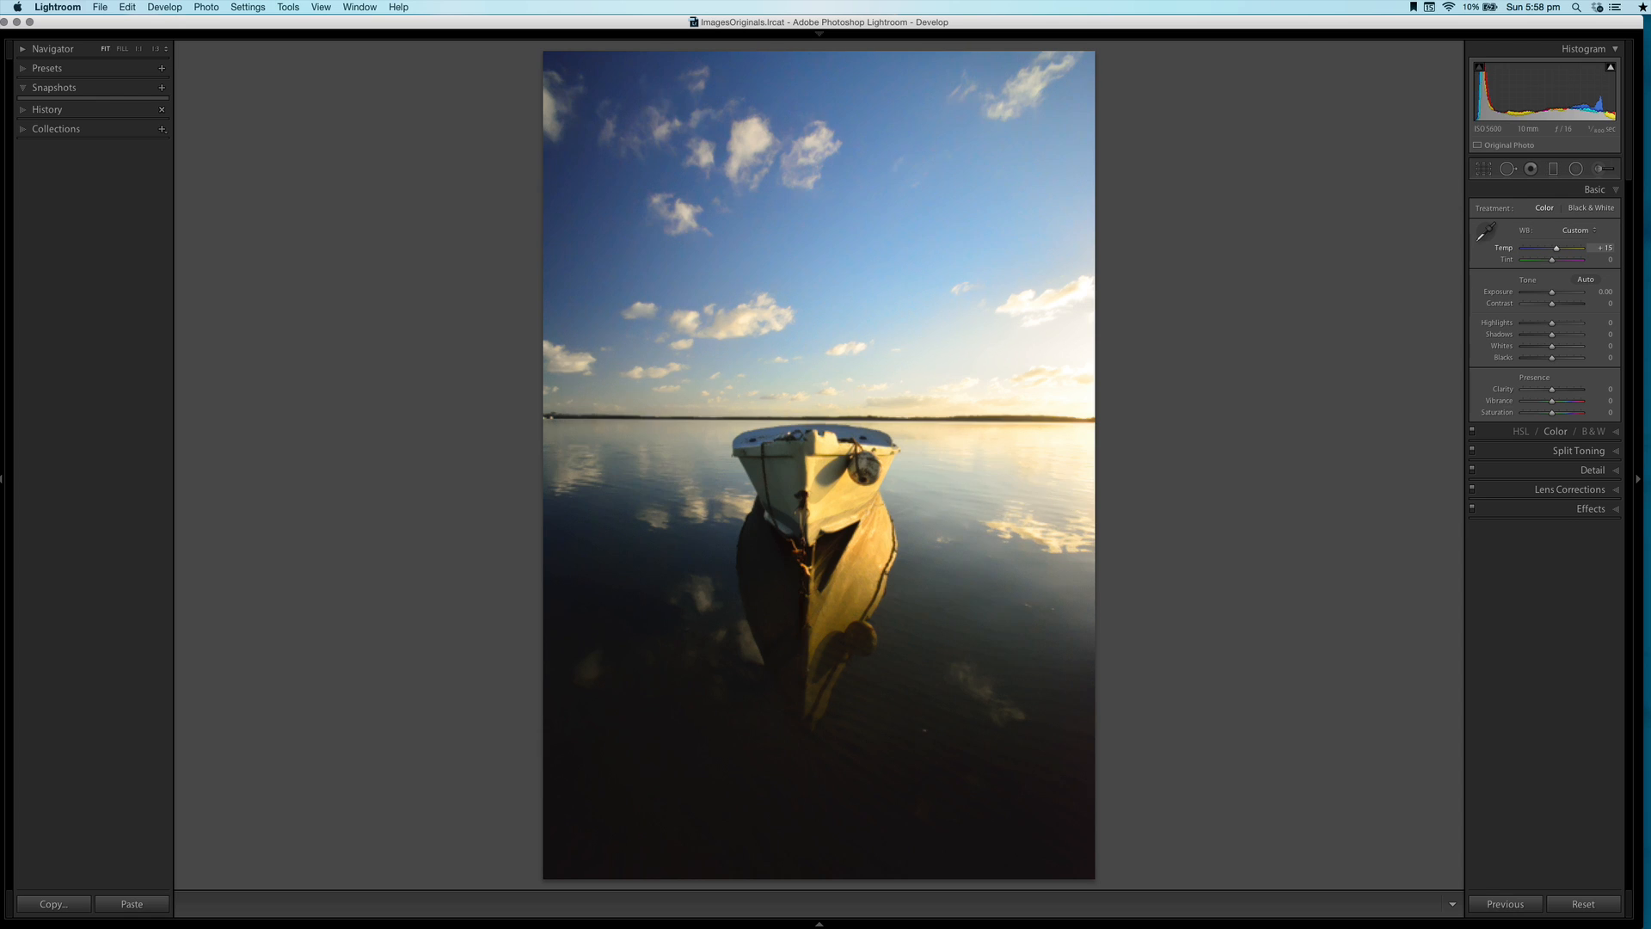
pyautogui.moveTo(1610, 249); pyautogui.dragTo(1612, 253)
pyautogui.moveTo(1597, 258); pyautogui.dragTo(1604, 259)
pyautogui.moveTo(1605, 259); pyautogui.dragTo(1601, 259)
# Compare the edited photo repeatedly with its original version to judge the white balance change
pyautogui.press('\\')
pyautogui.press('\\')
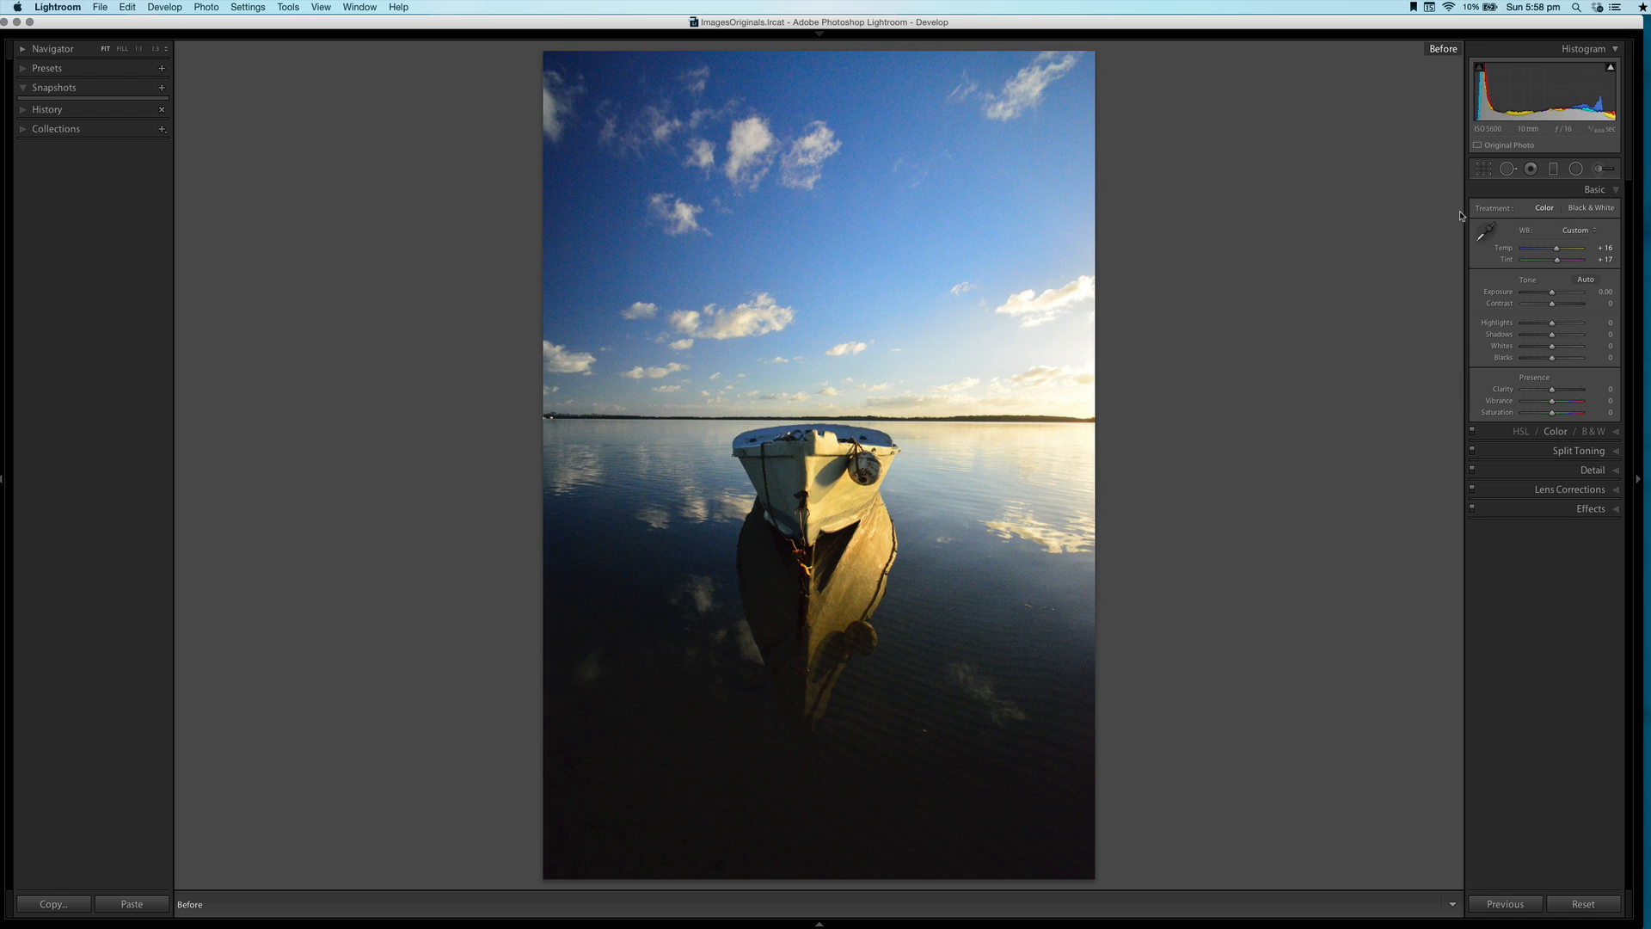
pyautogui.press('\\')
pyautogui.press('\\')
pyautogui.press('\\')
pyautogui.press('\\')
pyautogui.press('\\')
pyautogui.press('\\')
pyautogui.press('\\')
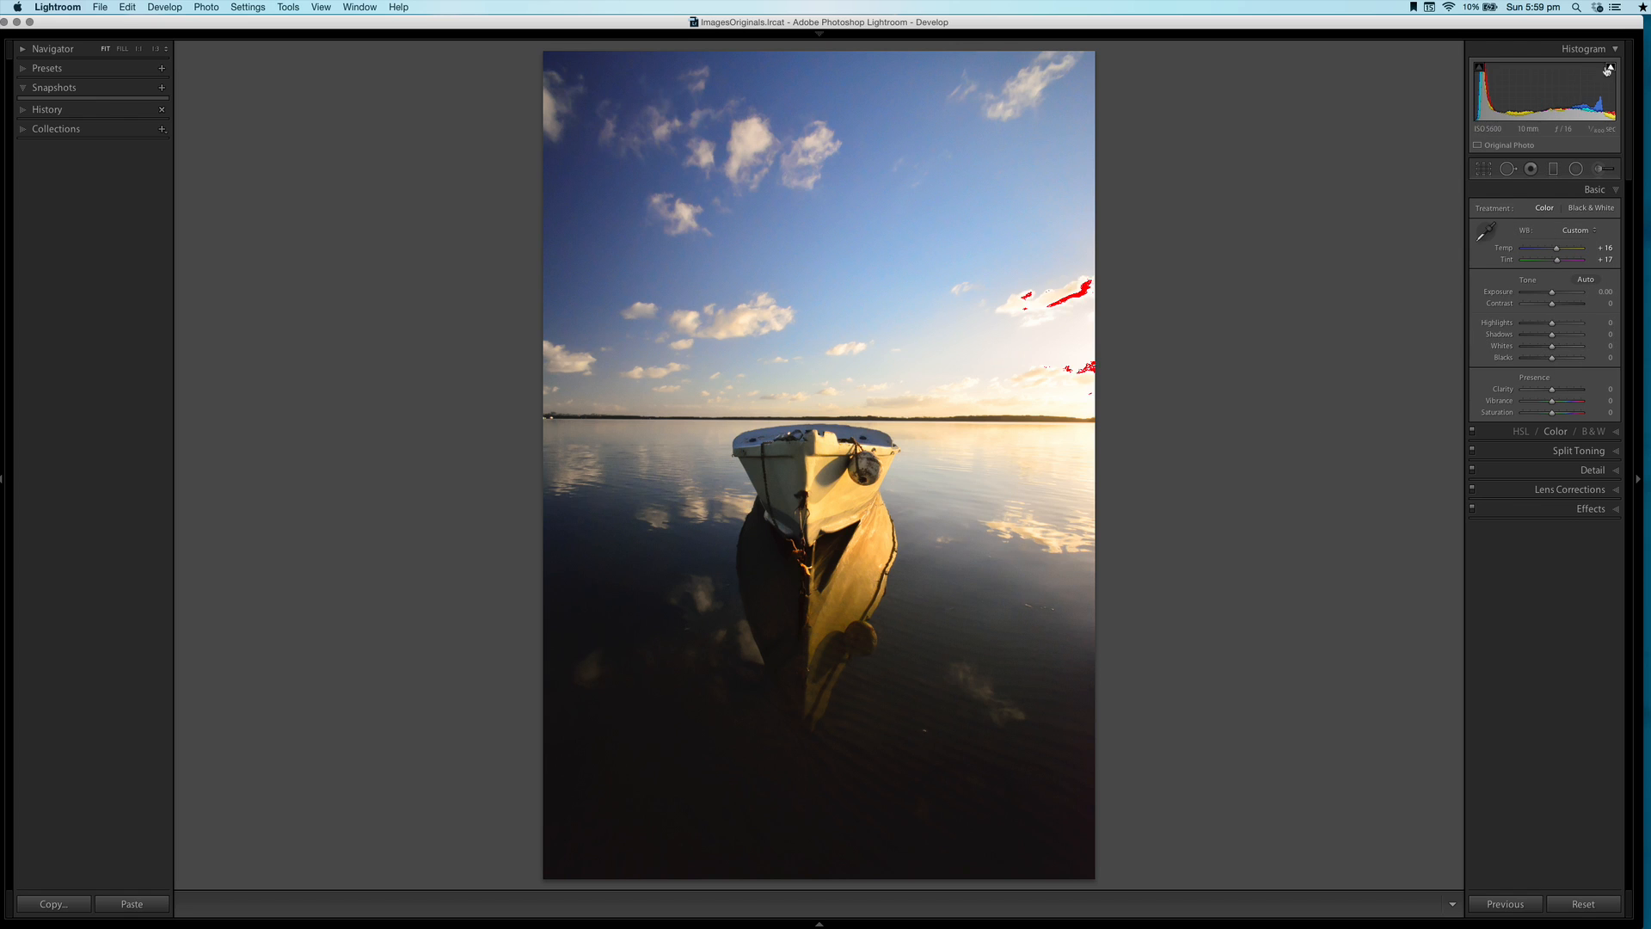
# Recover the clipped clouds with Highlights at -34 and brighten the dark areas with Shadows at +54
pyautogui.moveTo(1602, 79)
pyautogui.moveTo(1553, 326); pyautogui.dragTo(1542, 322)
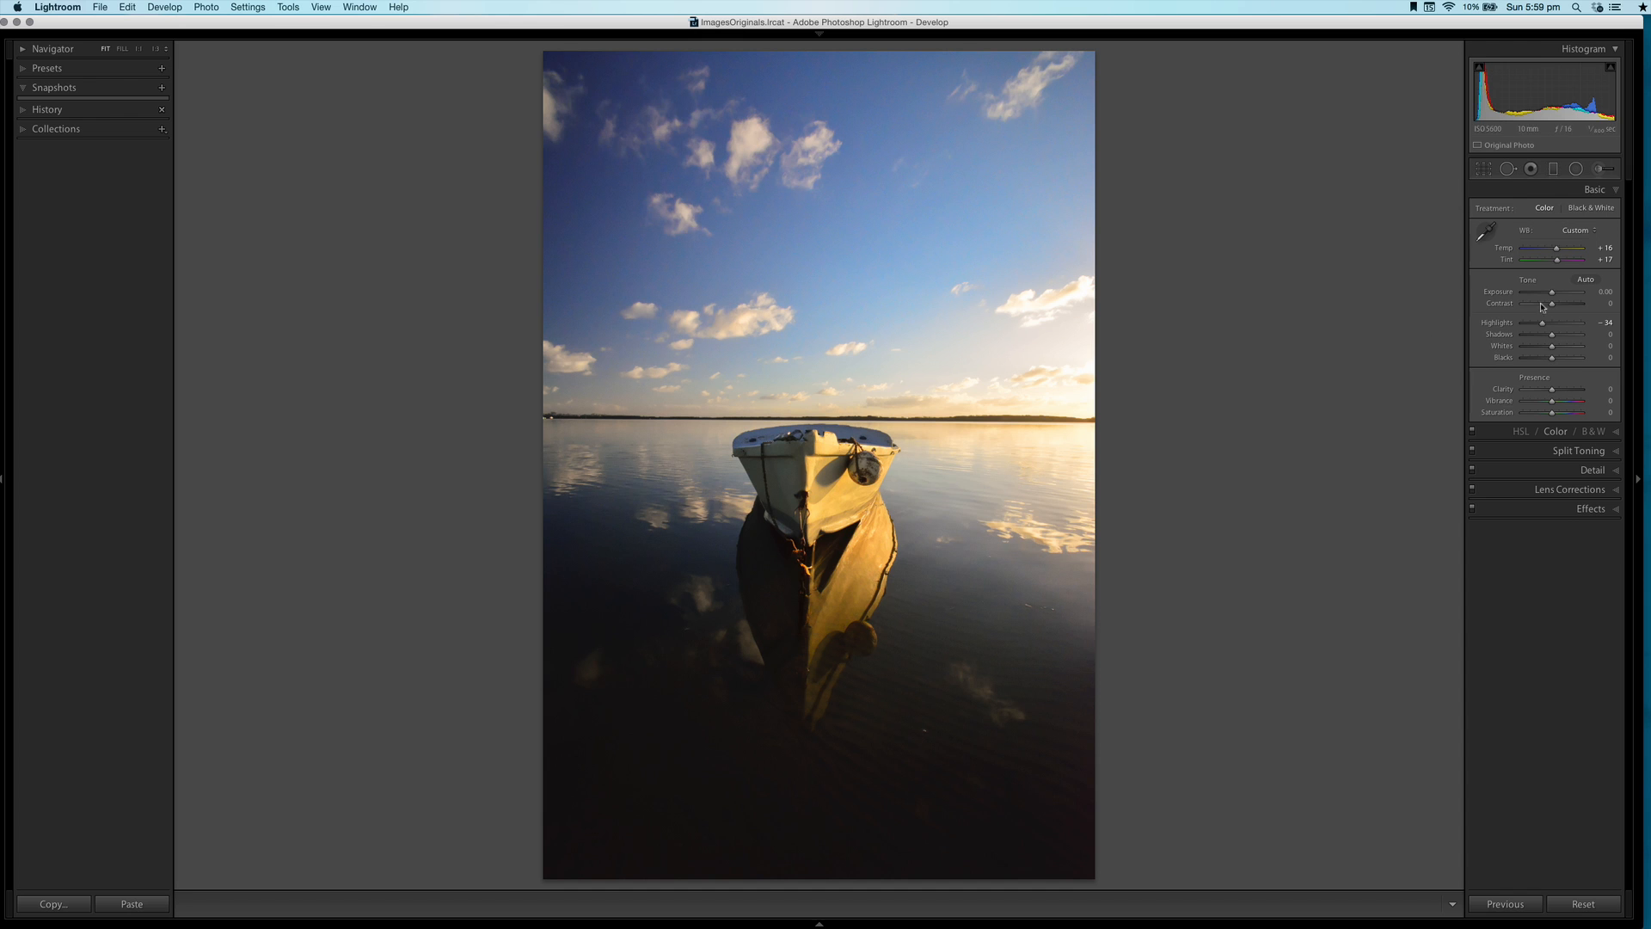
pyautogui.moveTo(1552, 338); pyautogui.dragTo(1583, 337)
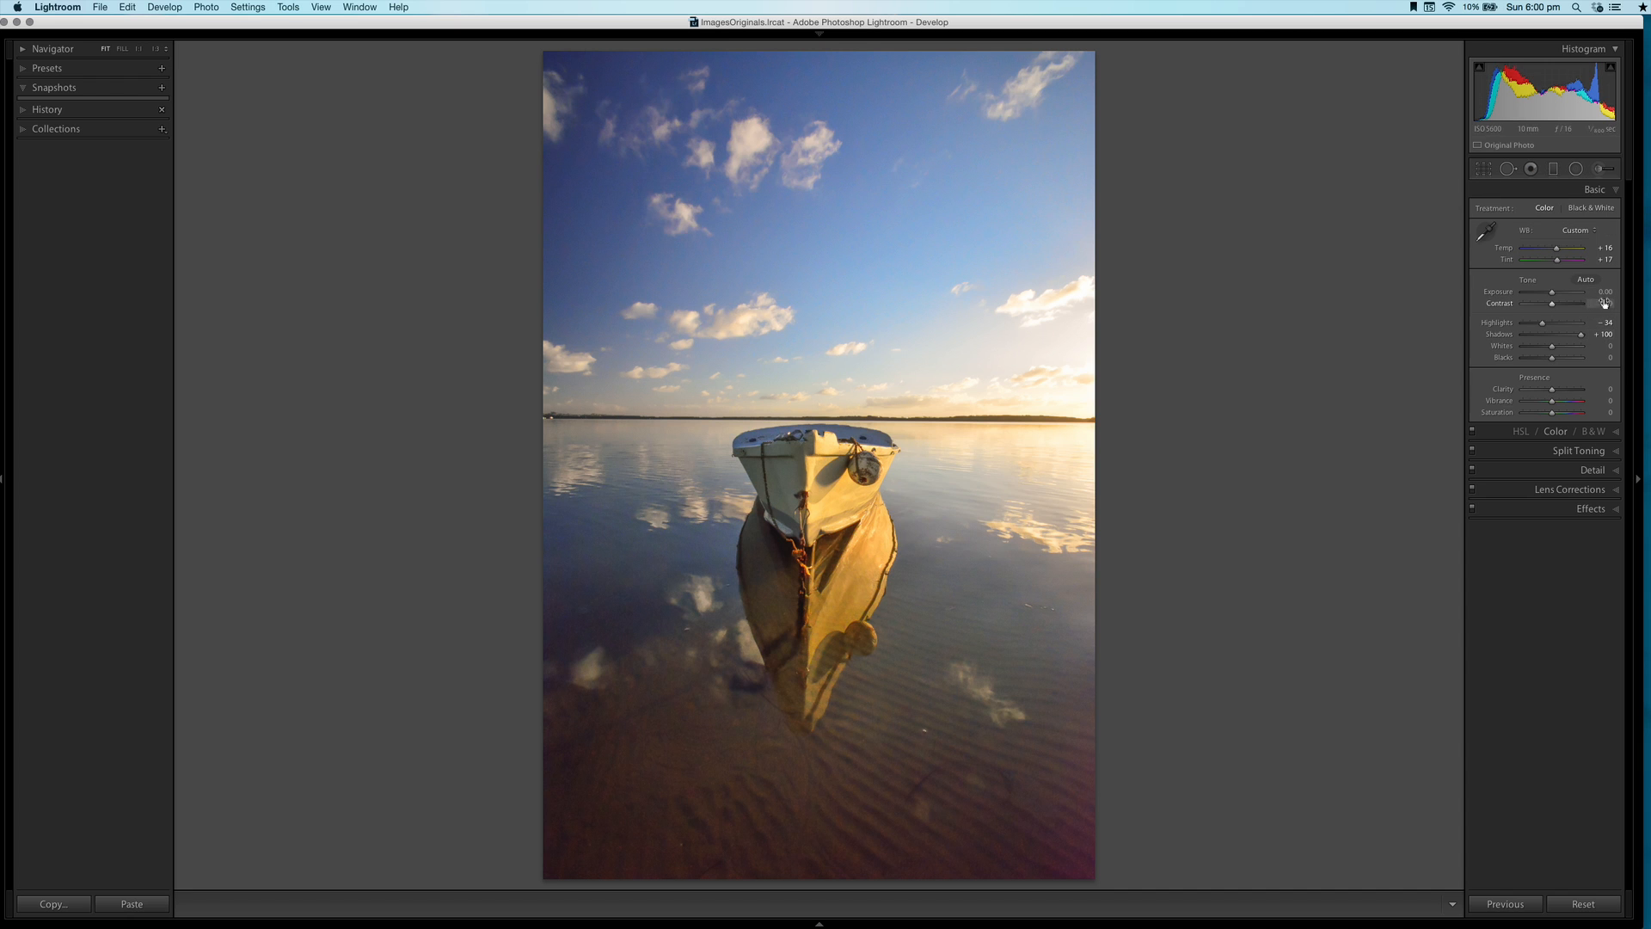
pyautogui.moveTo(1605, 334); pyautogui.dragTo(1568, 333)
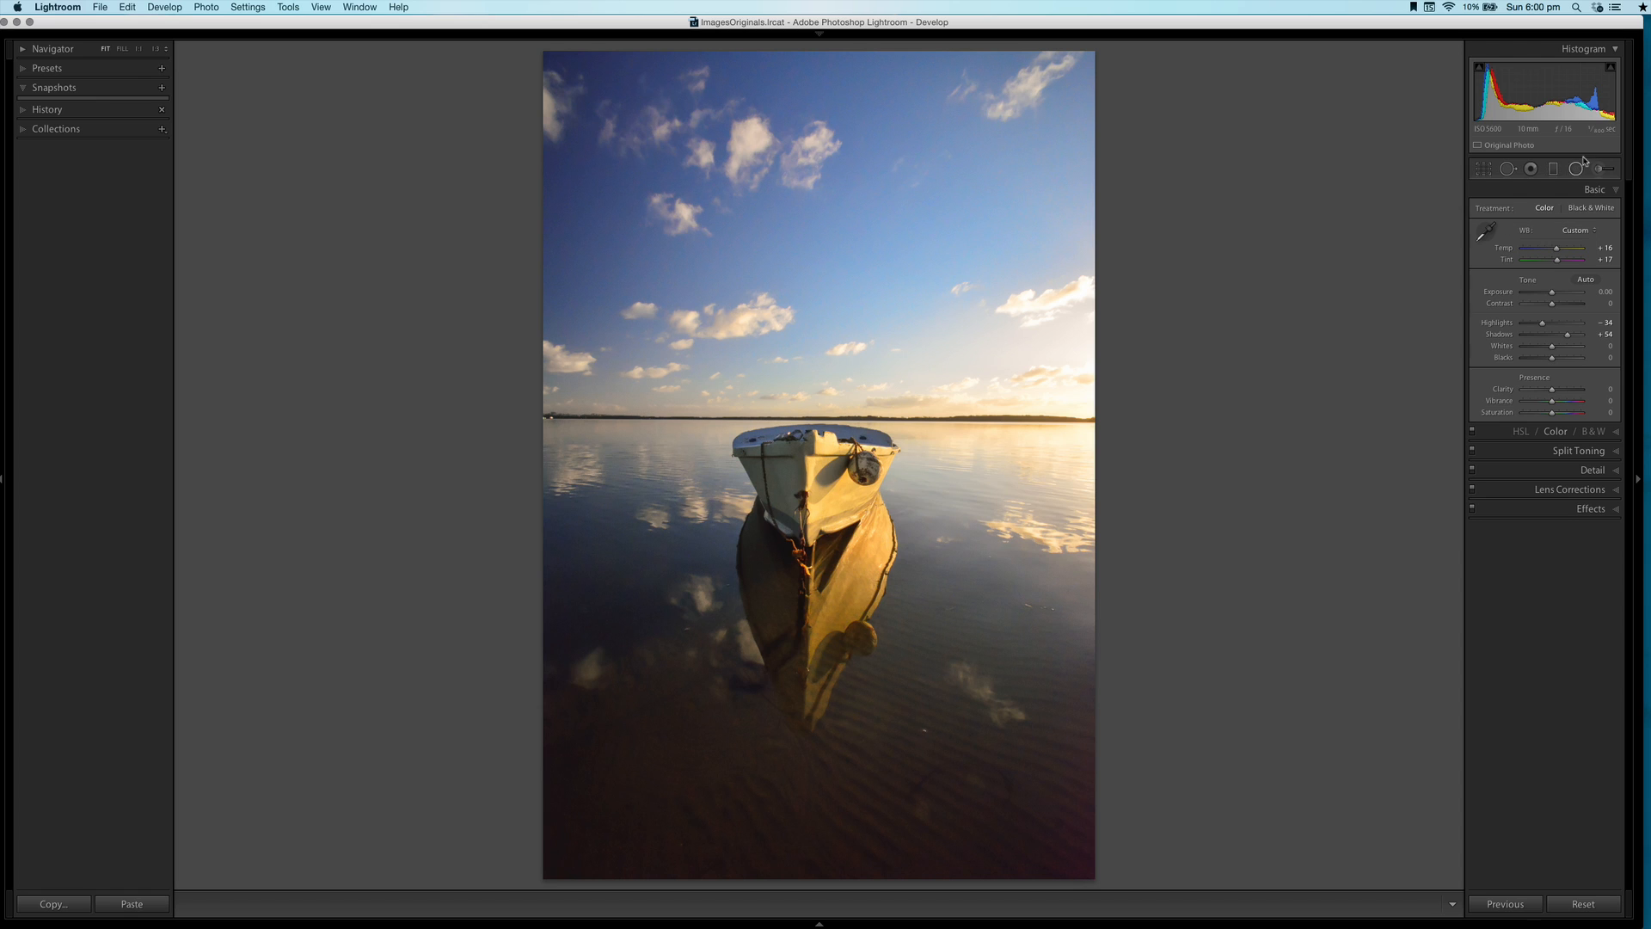
# Add a diagonal graduated filter over the upper-left sky with its Exposure set to 1.10
pyautogui.click(1553, 168)
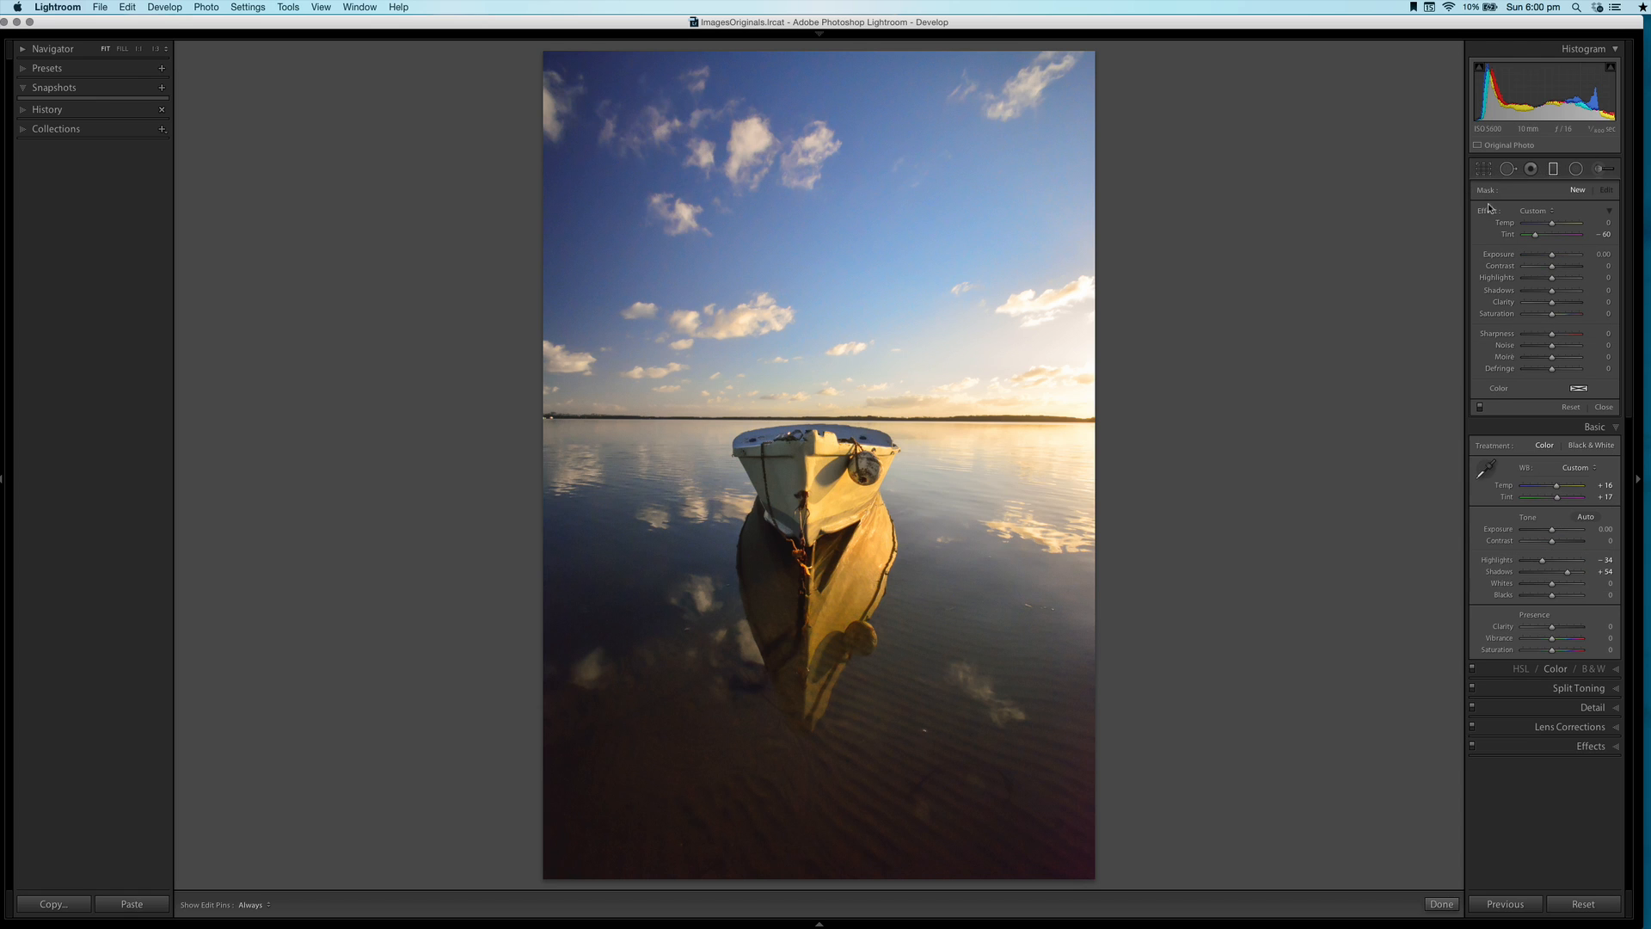
pyautogui.moveTo(680, 161); pyautogui.dragTo(792, 300)
pyautogui.moveTo(736, 231); pyautogui.dragTo(700, 190)
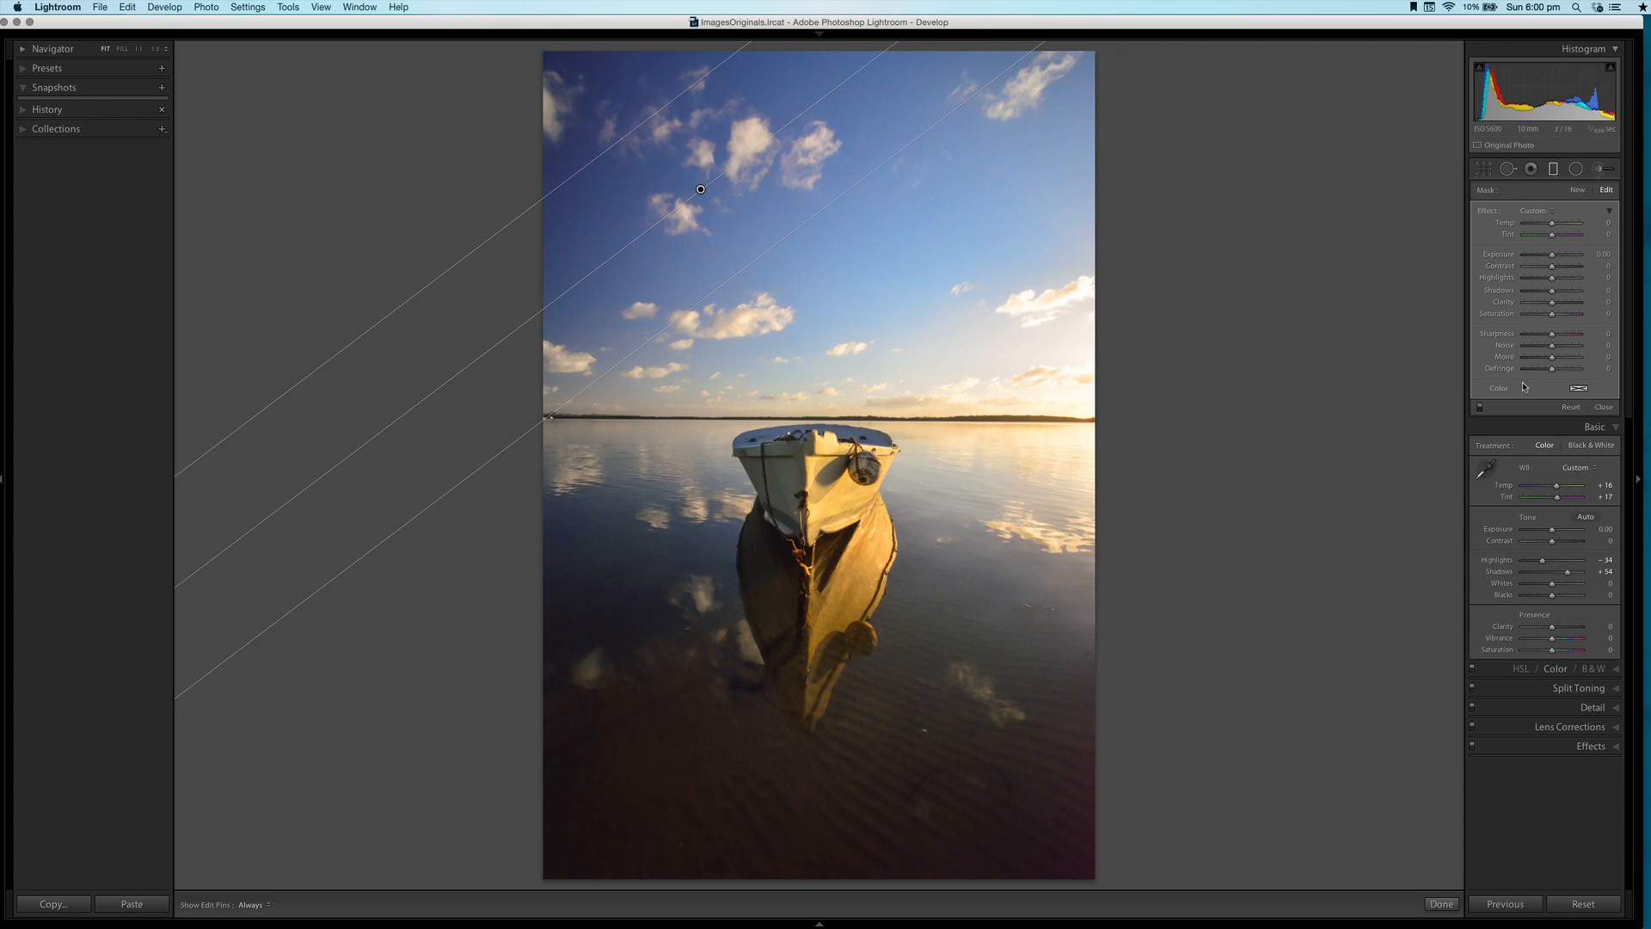
pyautogui.click(1598, 254)
pyautogui.write('1')
pyautogui.press('Return')
pyautogui.moveTo(1564, 254); pyautogui.dragTo(1560, 254)
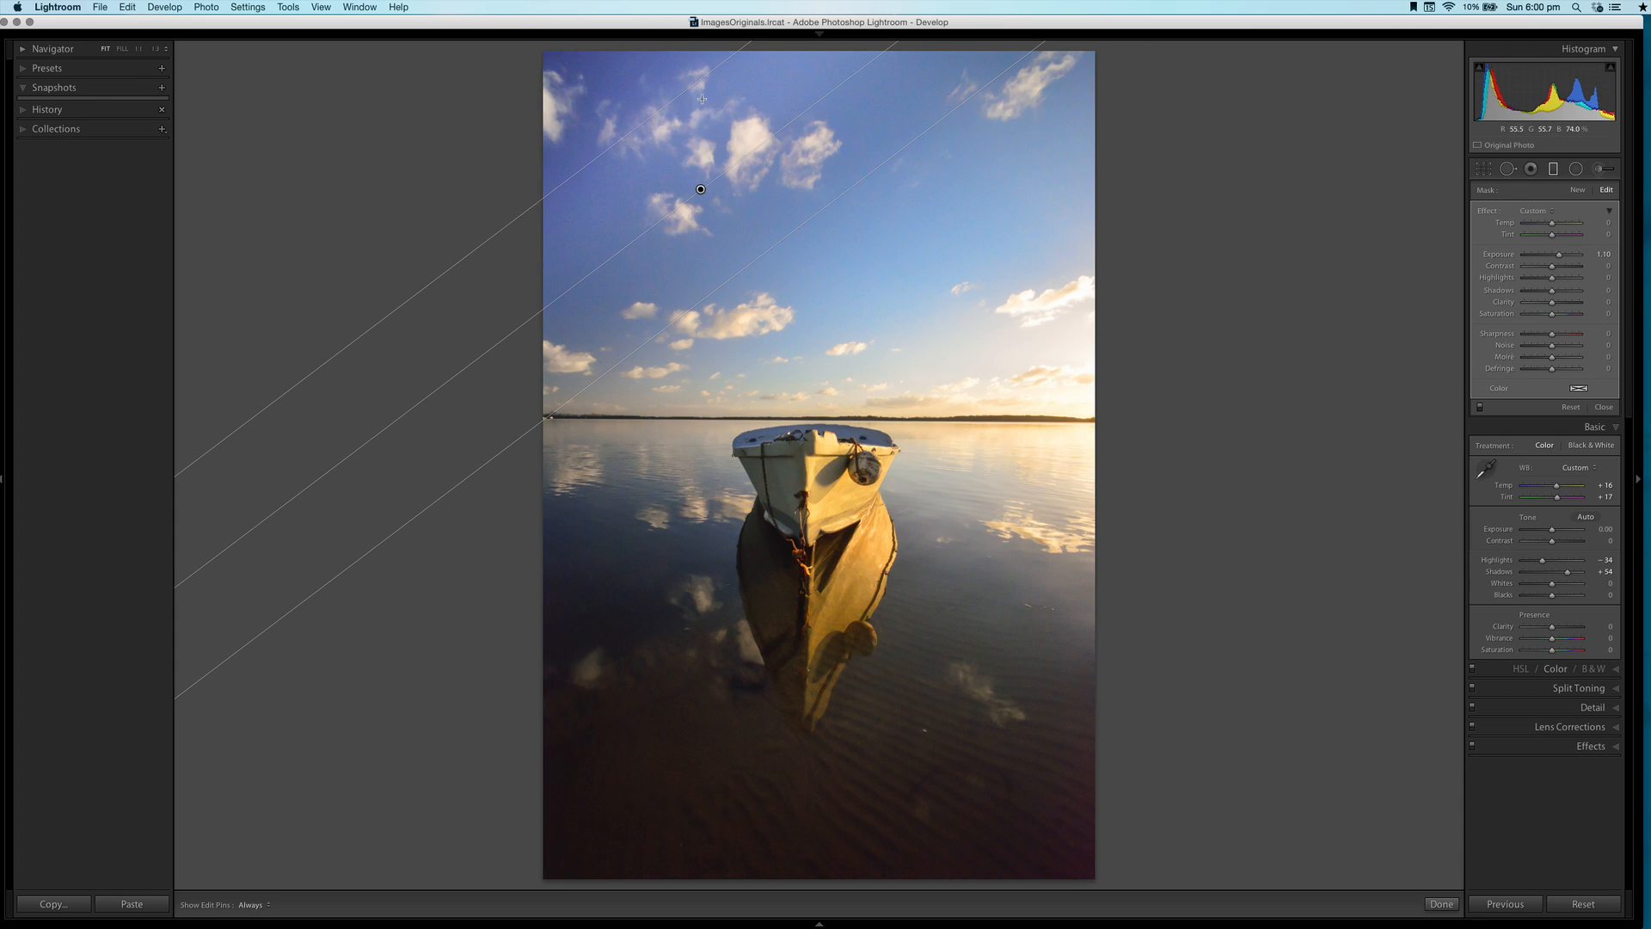
# Widen the sky gradient toward the upper-left corner, shift it toward the photo's centre and set its Shadows to 100
pyautogui.moveTo(669, 102); pyautogui.dragTo(582, 18)
pyautogui.moveTo(658, 135); pyautogui.dragTo(751, 212)
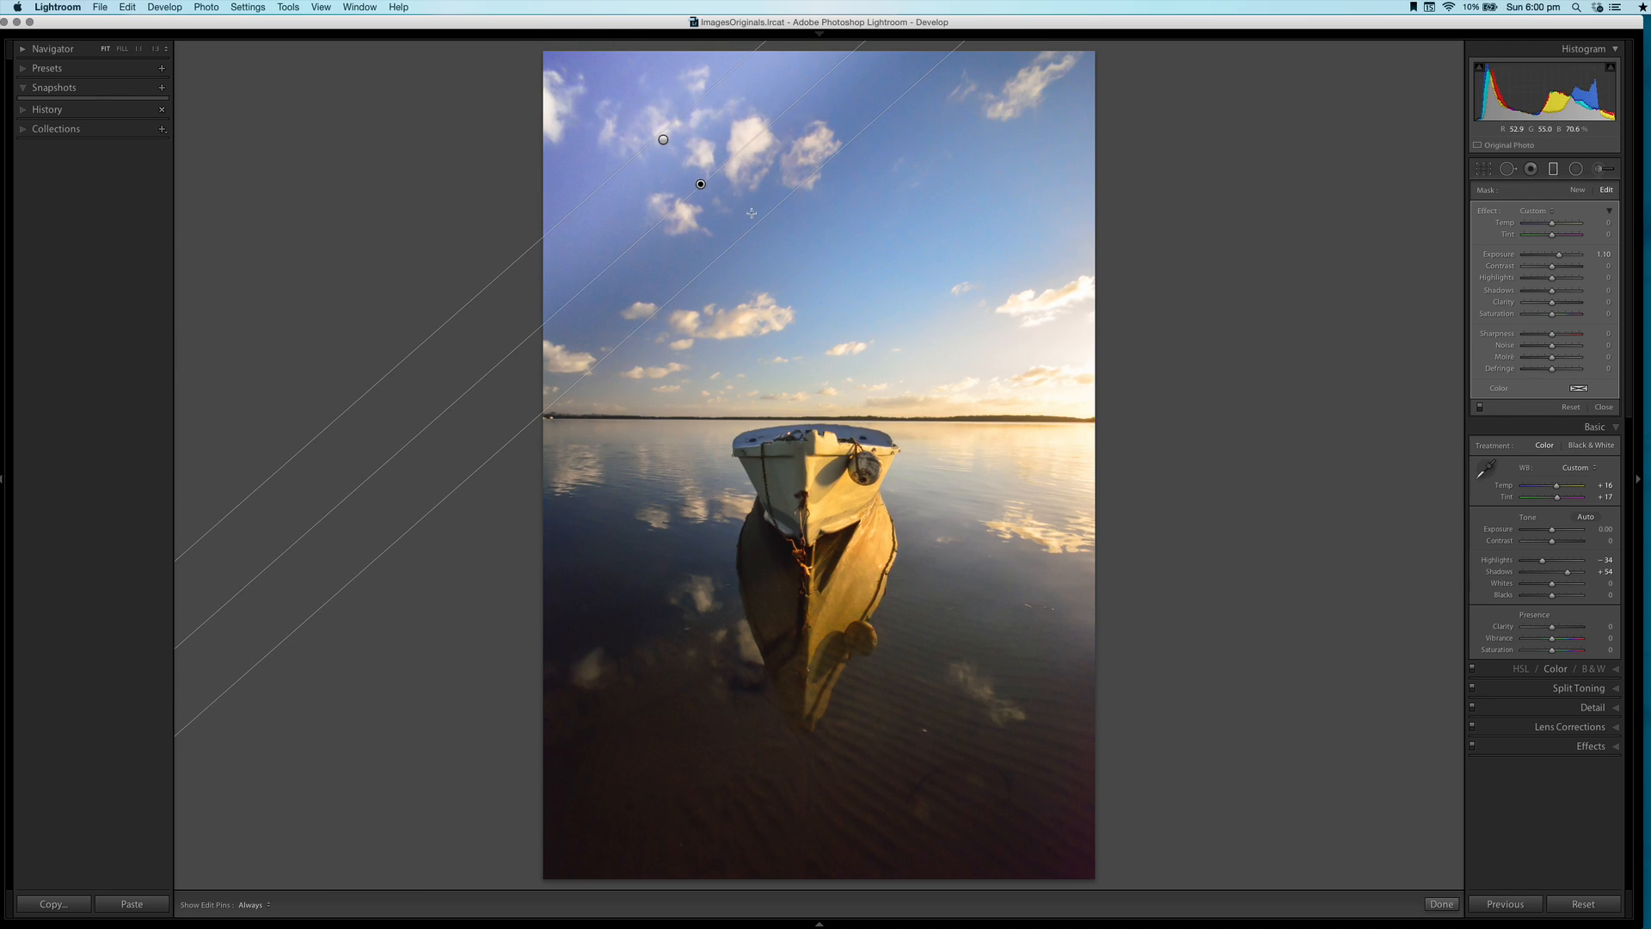
pyautogui.press('Delete')
pyautogui.click(663, 139)
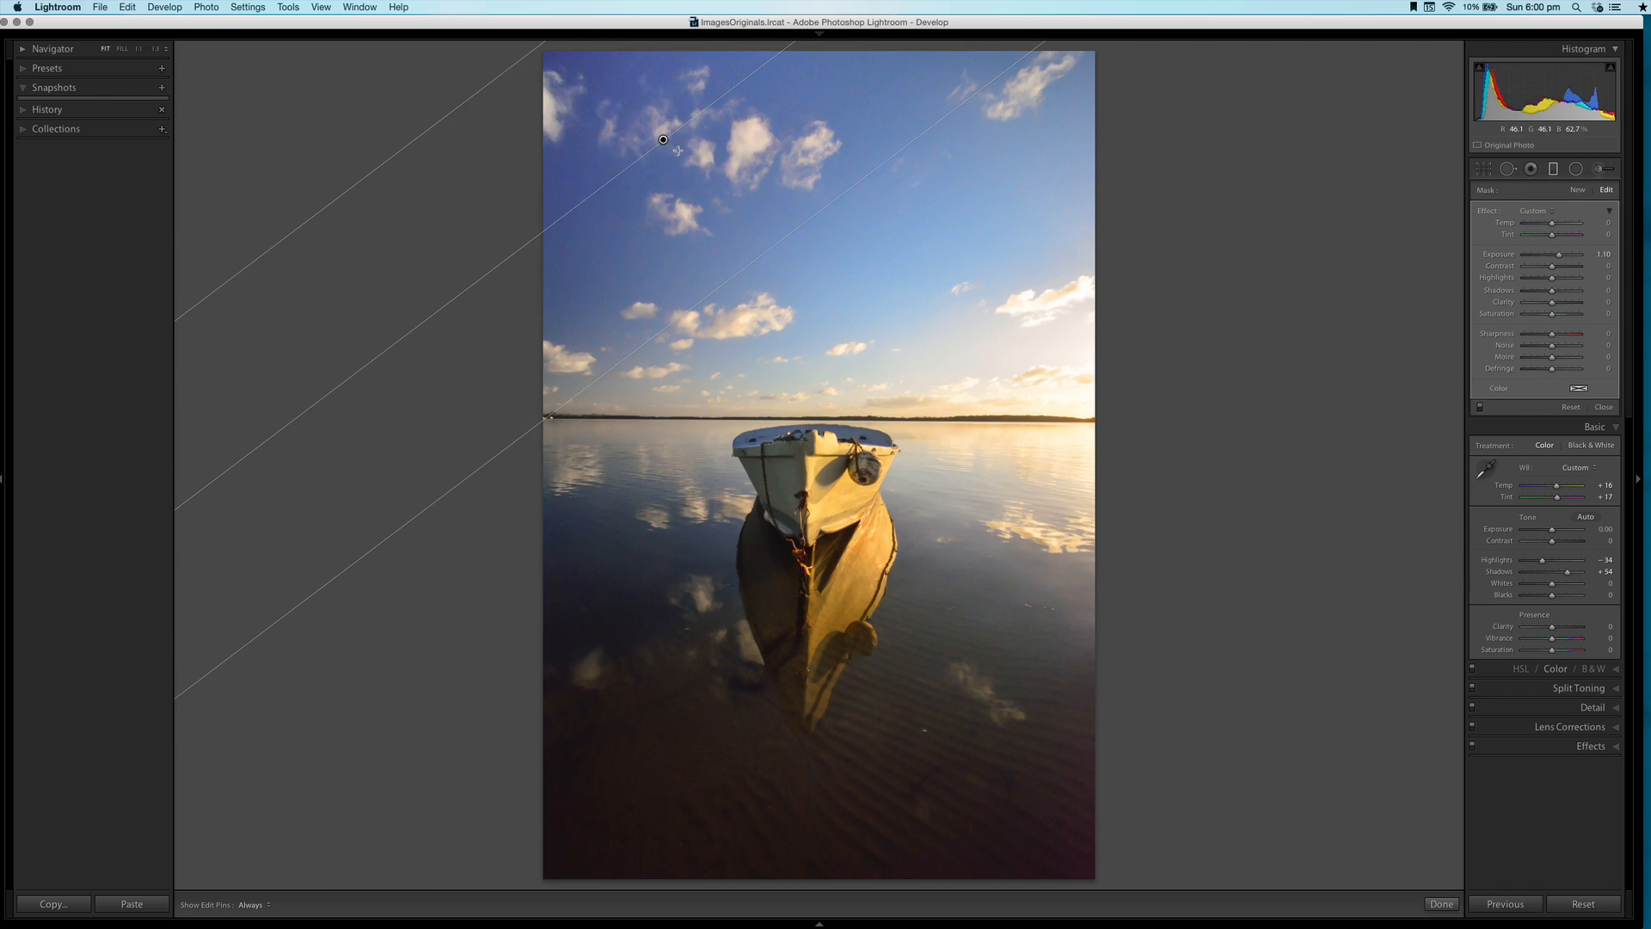
pyautogui.moveTo(662, 141)
pyautogui.mouseDown()
pyautogui.moveTo(696, 173)
pyautogui.moveTo(649, 154)
pyautogui.moveTo(686, 160)
pyautogui.mouseUp()
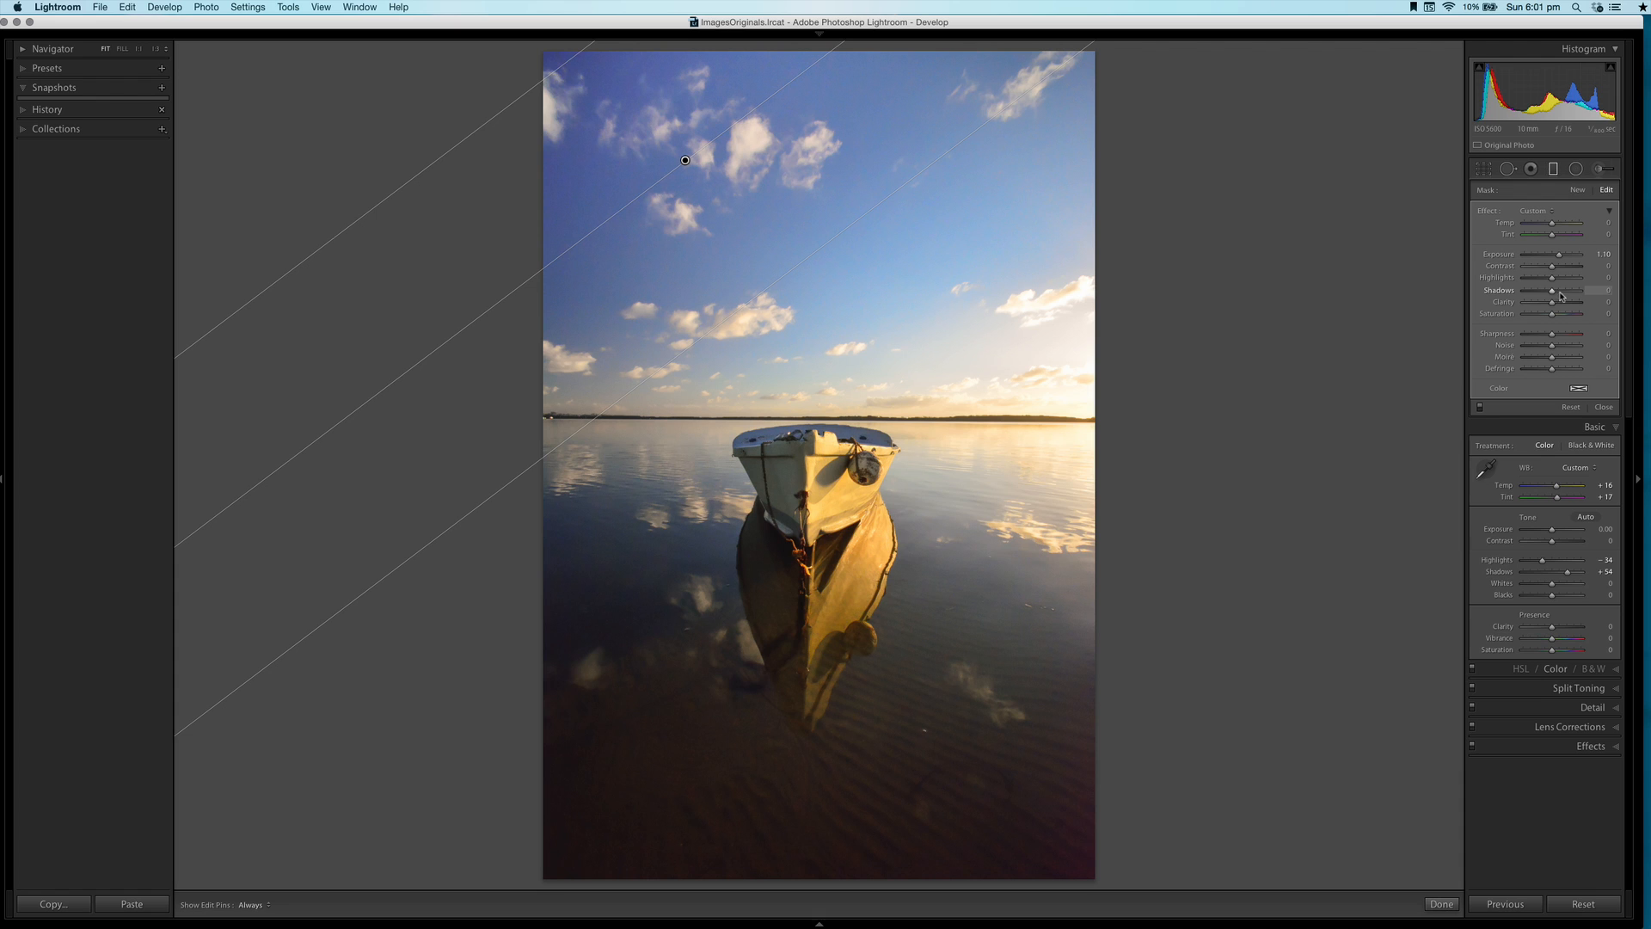
pyautogui.moveTo(1605, 288); pyautogui.dragTo(1624, 286)
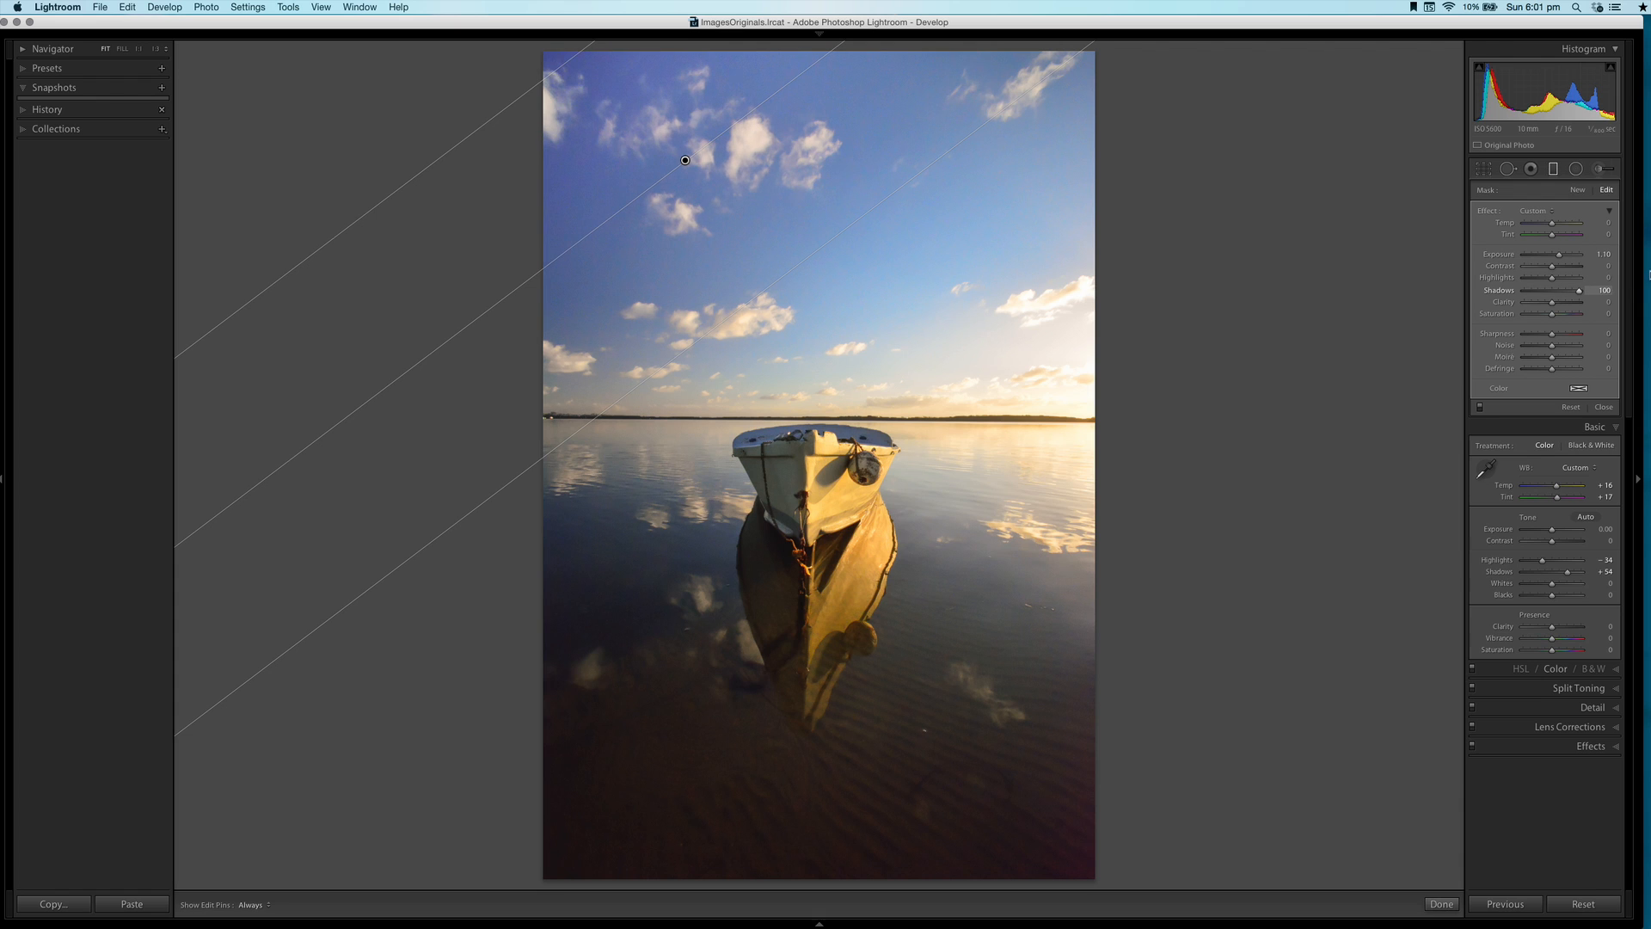
pyautogui.moveTo(686, 160); pyautogui.dragTo(724, 183)
# Compare the photo with and without the graduated filter, close the filter and check the edit against the original
pyautogui.click(1480, 407)
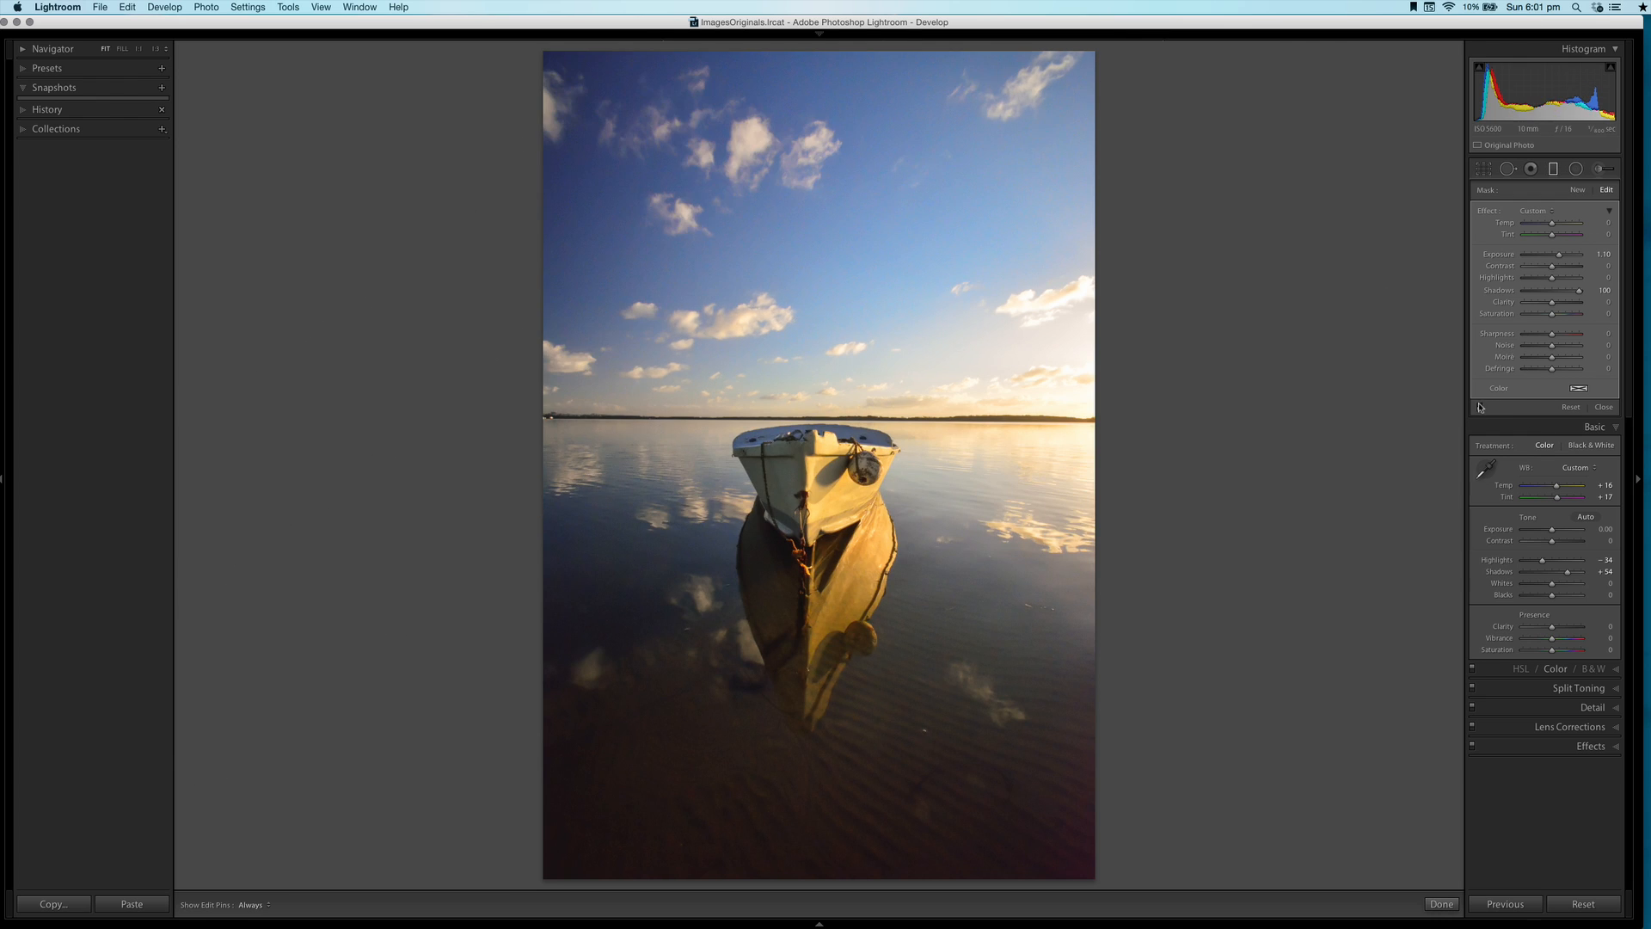
pyautogui.click(1480, 407)
pyautogui.click(1480, 407)
pyautogui.click(1480, 407)
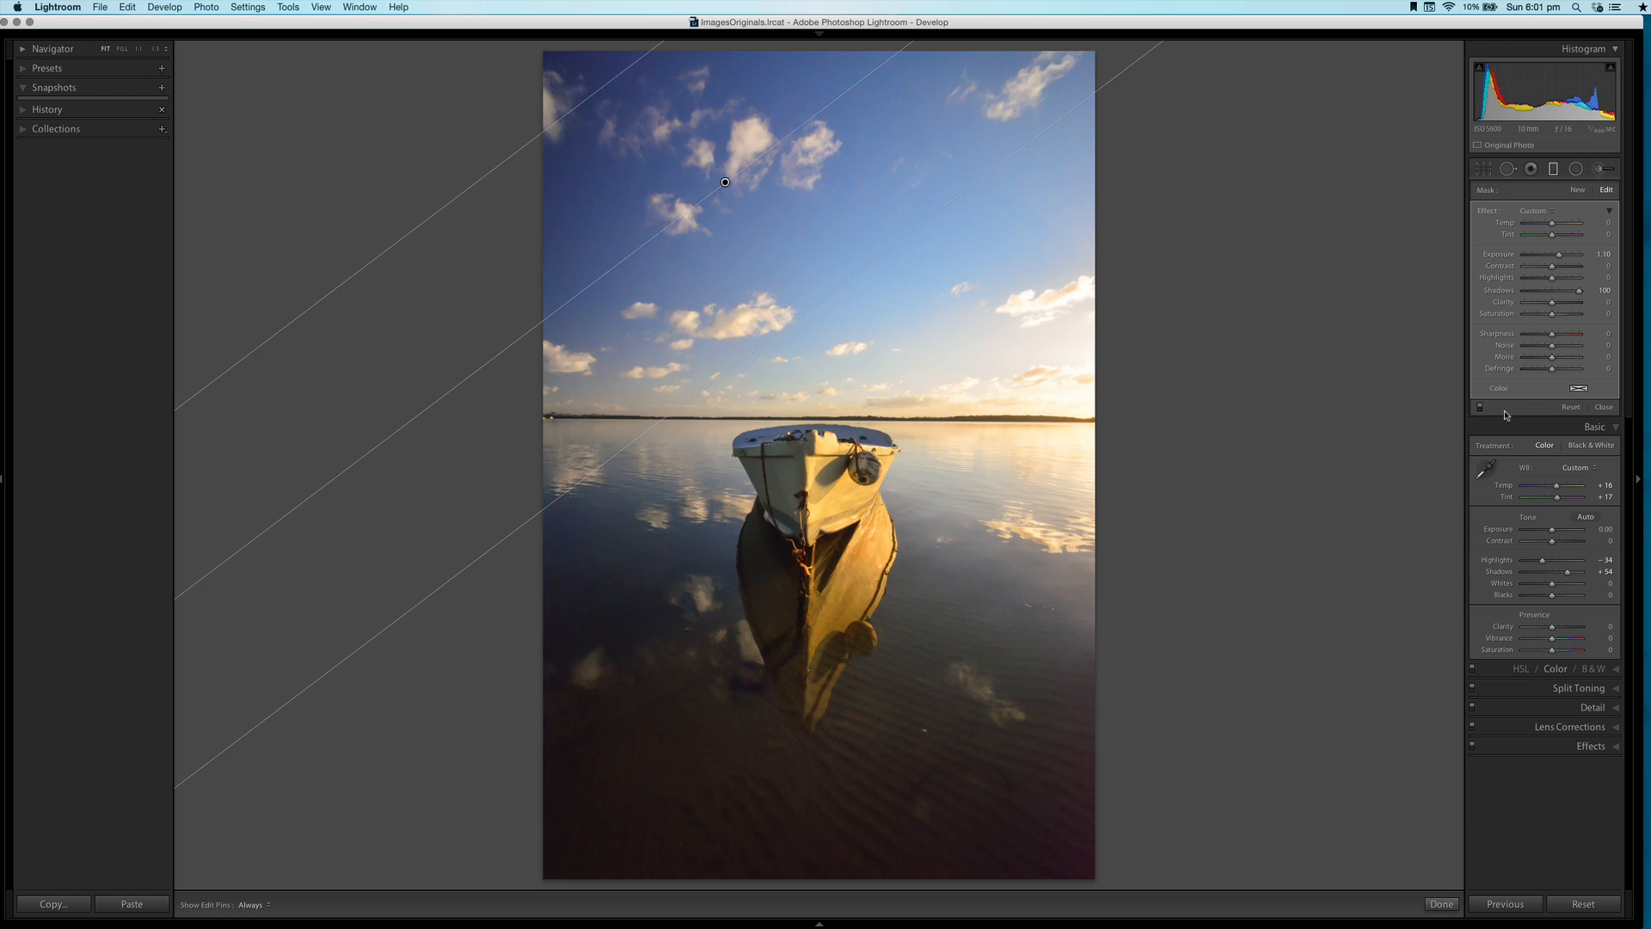
pyautogui.click(1604, 407)
pyautogui.press('\\')
pyautogui.press('\\')
pyautogui.press('\\')
pyautogui.press('\\')
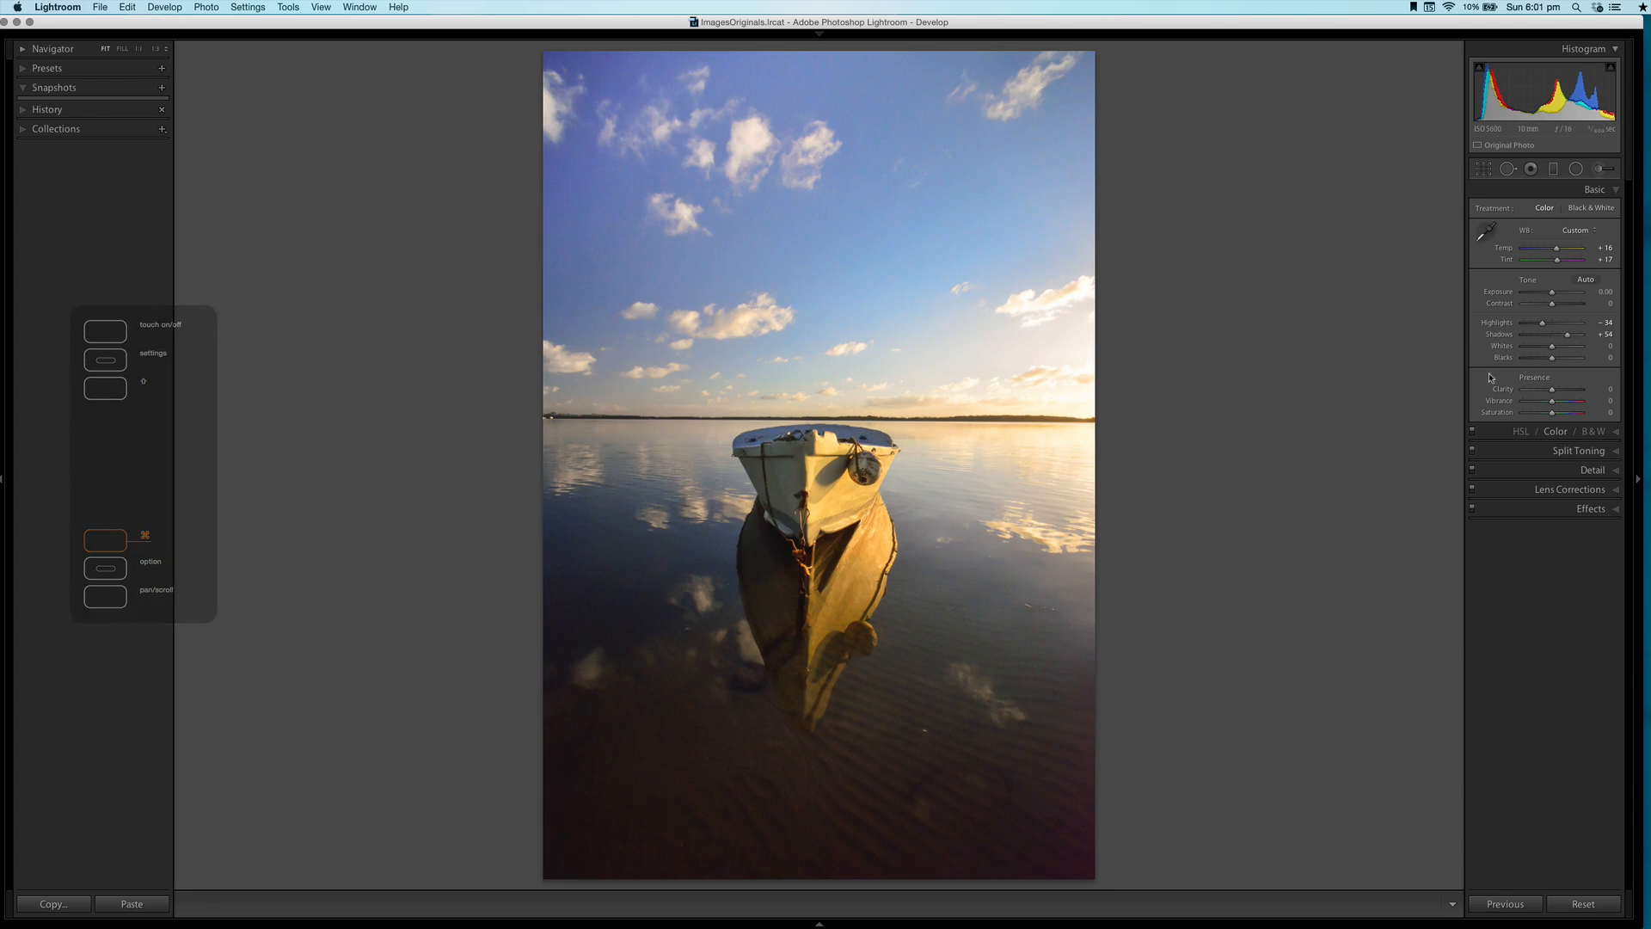
# Create an adjustment brush mask with its Shadows set to 100
pyautogui.click(1601, 168)
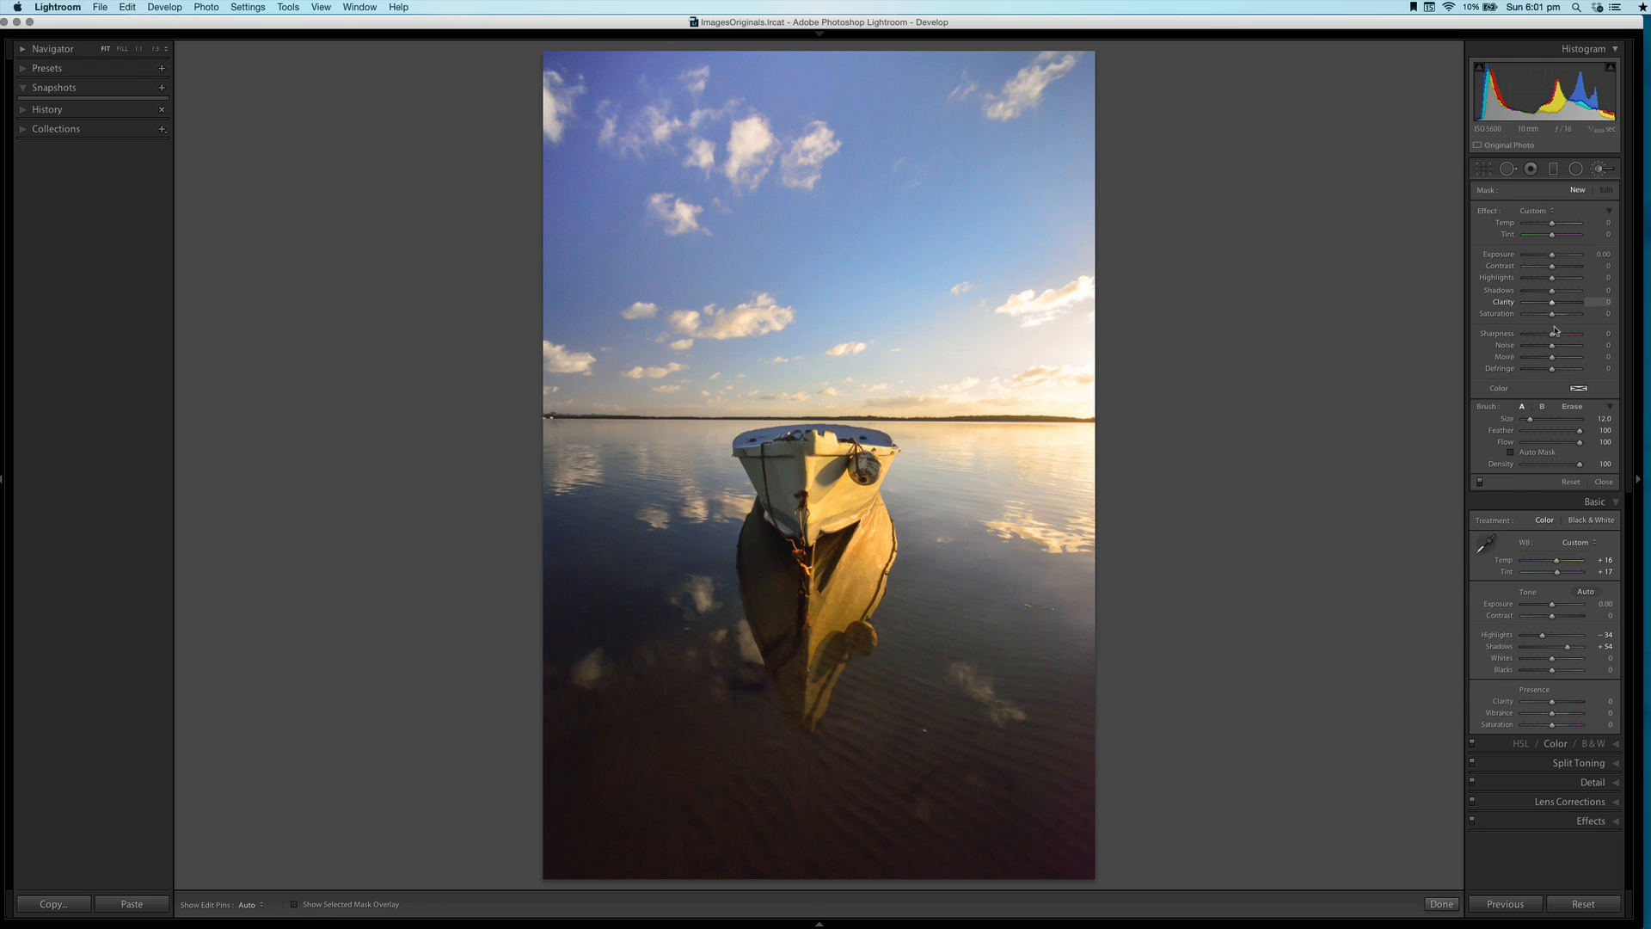
pyautogui.moveTo(1552, 290); pyautogui.dragTo(1583, 290)
pyautogui.press('h')
pyautogui.press('h')
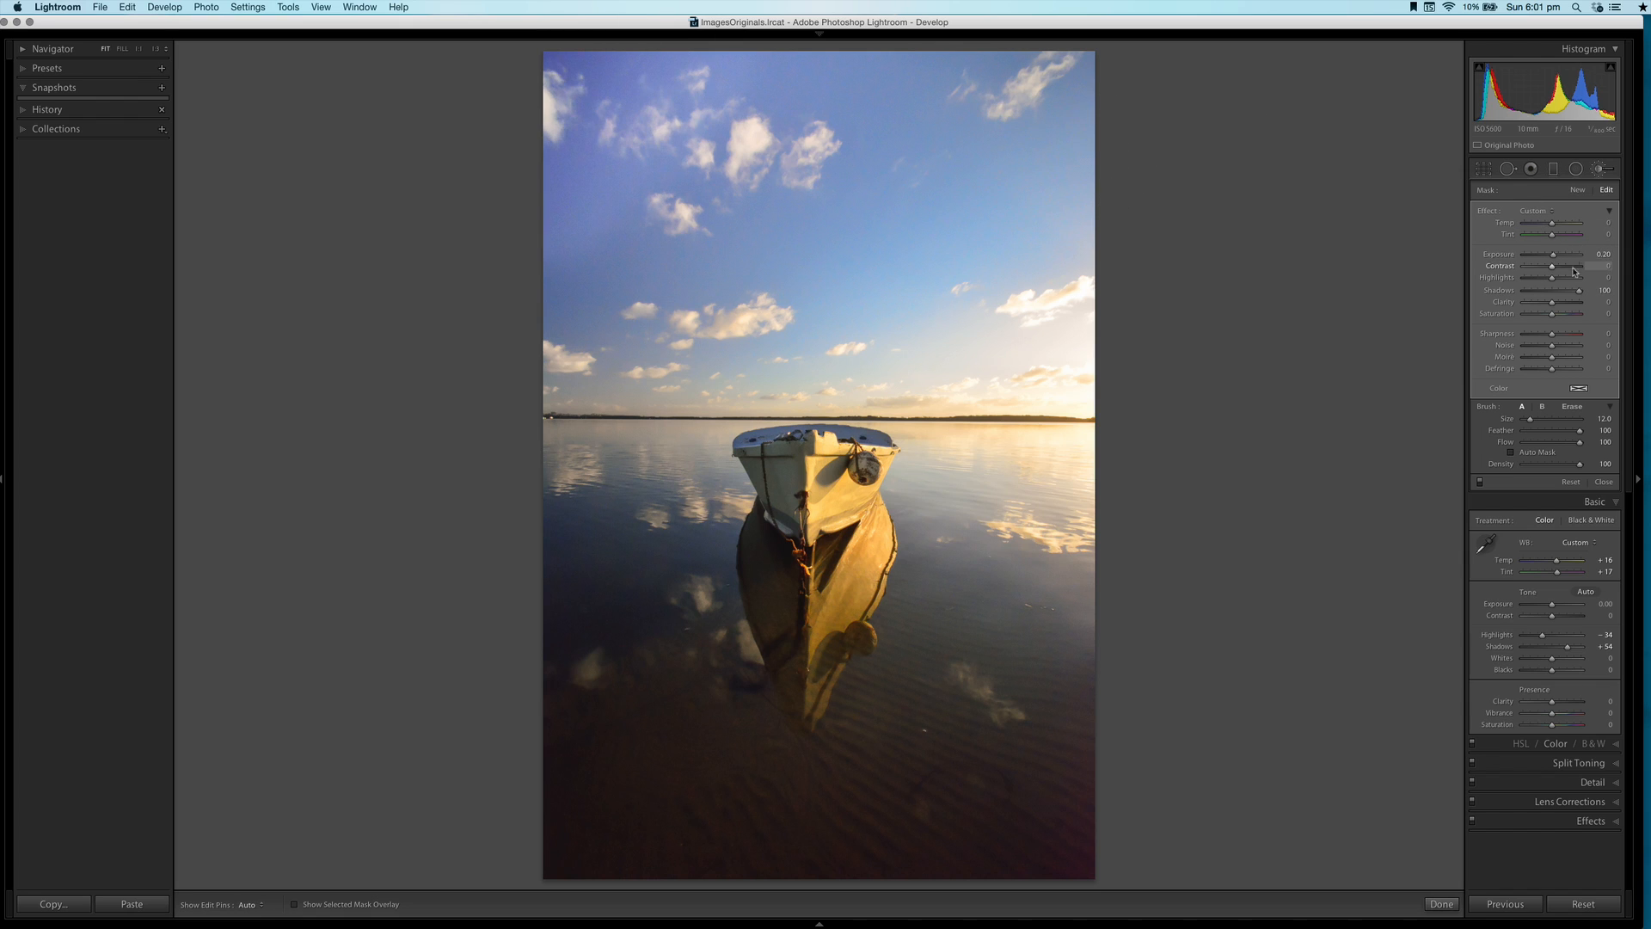
# Set the brush adjustment's Exposure to 0.5 and its Tint to -5
pyautogui.click(1602, 254)
pyautogui.write('.5')
pyautogui.press('Return')
pyautogui.click(1598, 255)
pyautogui.moveTo(1603, 234); pyautogui.dragTo(1597, 234)
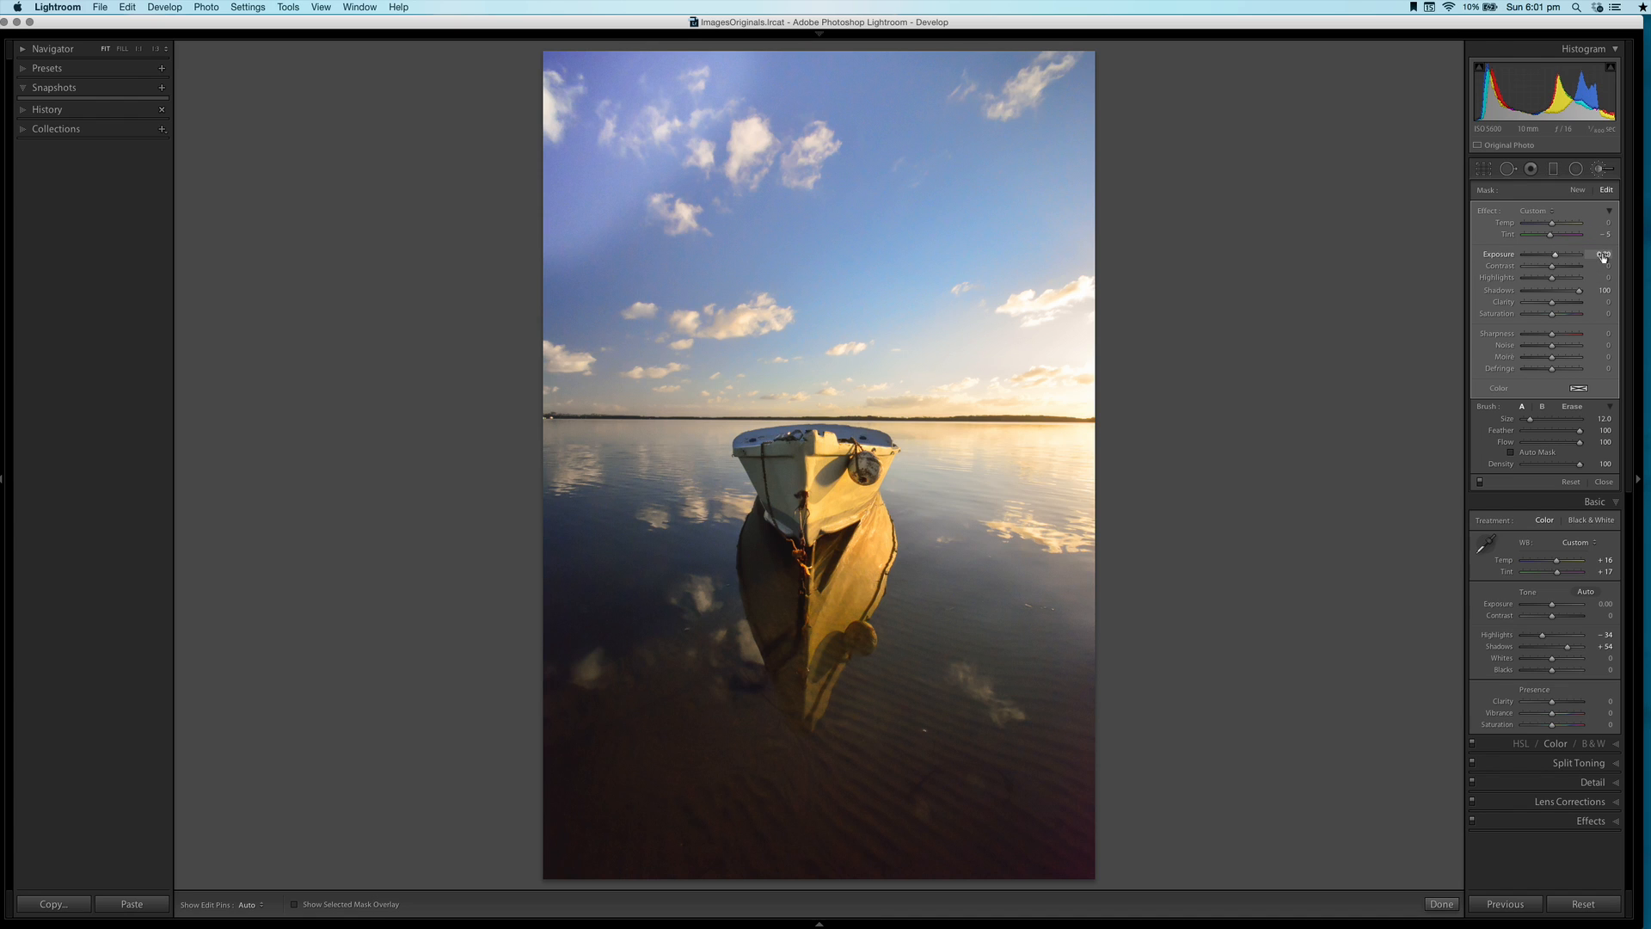
# Try darker Exposure values for the brush adjustment and reset its Exposure to 0
pyautogui.moveTo(1601, 255); pyautogui.dragTo(1596, 256)
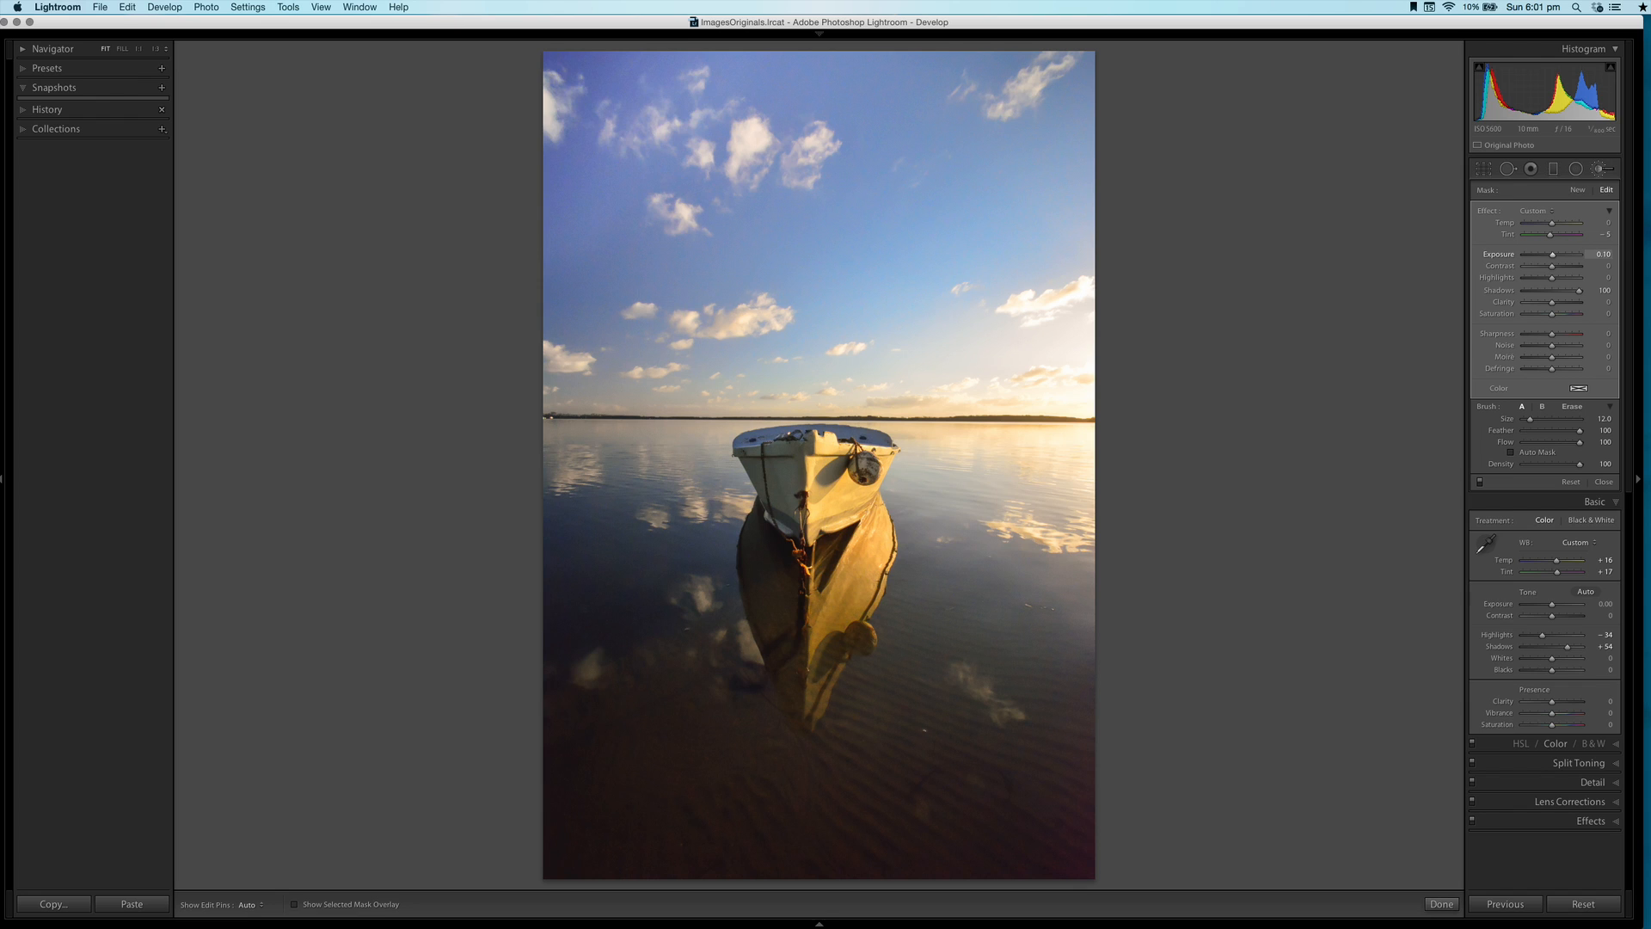
pyautogui.moveTo(1598, 255)
pyautogui.mouseDown()
pyautogui.moveTo(1642, 255)
pyautogui.moveTo(1606, 254)
pyautogui.moveTo(1644, 220)
pyautogui.mouseUp()
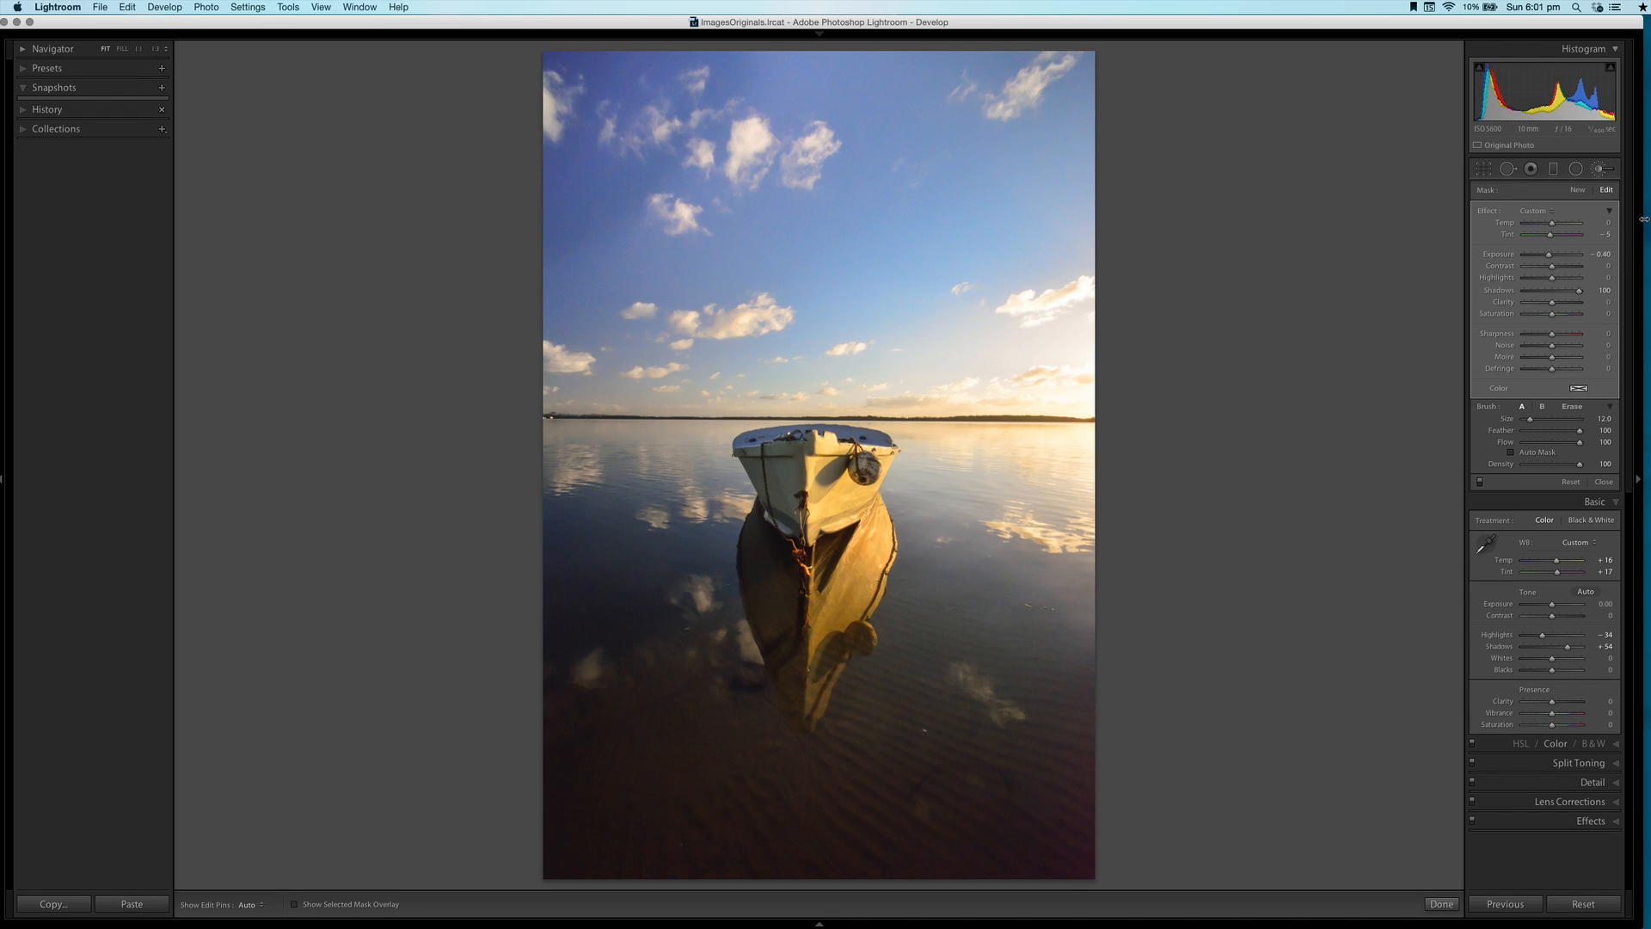
pyautogui.doubleClick(1501, 256)
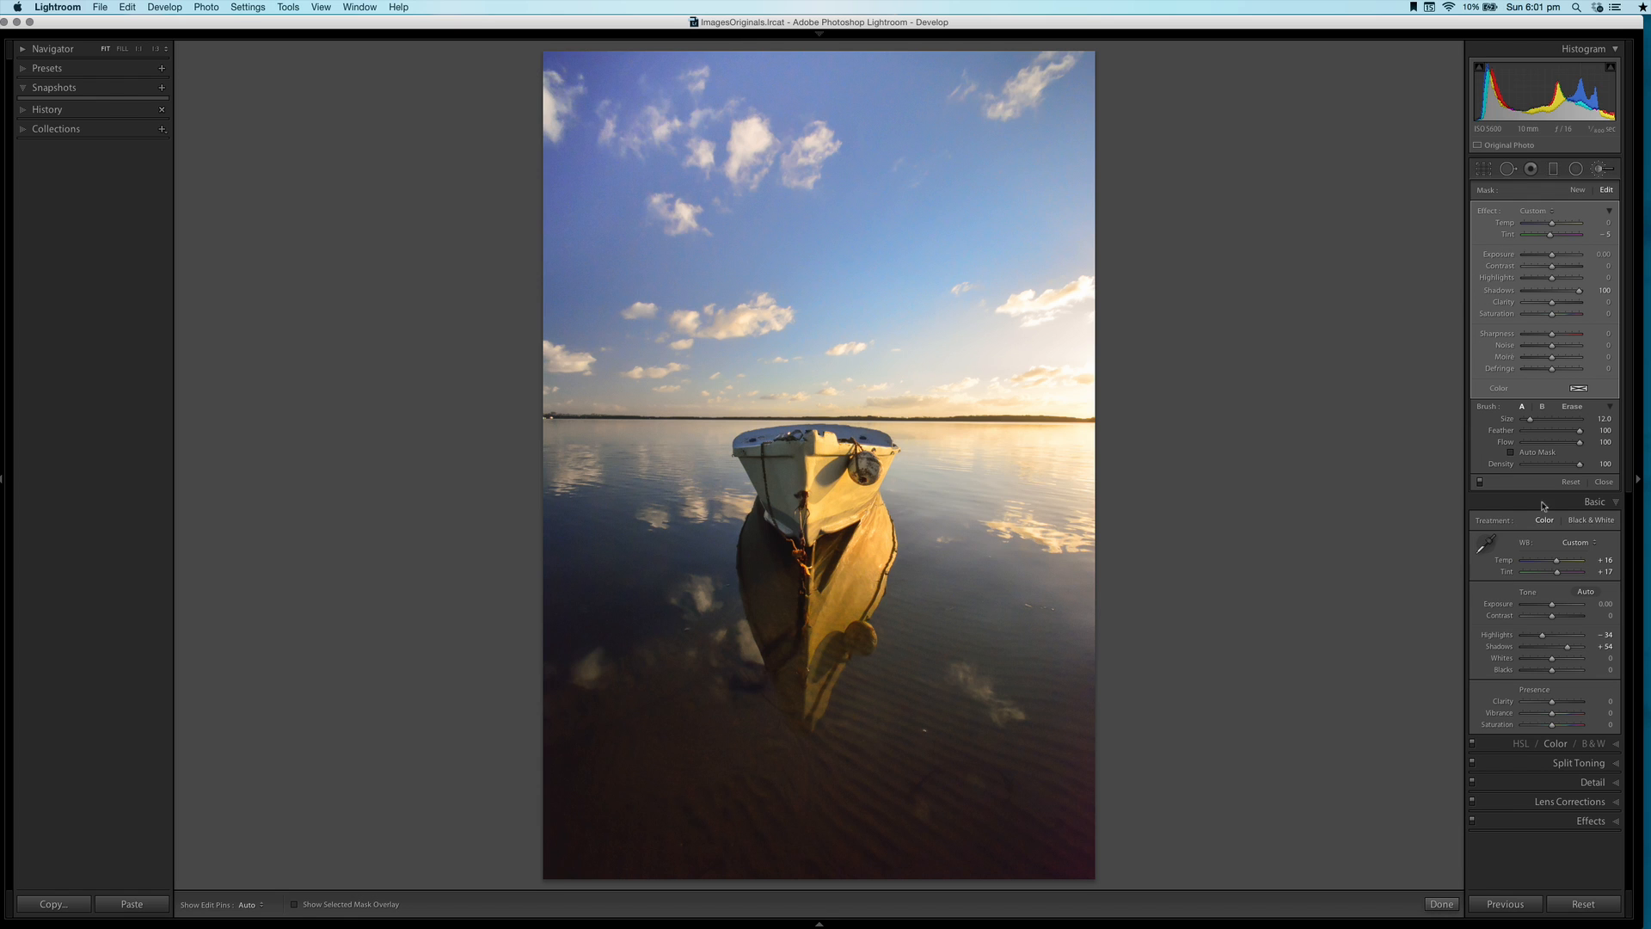
# Compare the boat photo before and after the edits, looking at the sky and water
pyautogui.press('\\')
pyautogui.press('\\')
pyautogui.press('\\')
pyautogui.press('\\')
pyautogui.press('\\')
pyautogui.press('\\')
pyautogui.press('\\')
pyautogui.press('\\')
# Add a new near-horizontal graduated filter over the upper sky, with its effects reset and Exposure at -1.00
pyautogui.click(1555, 169)
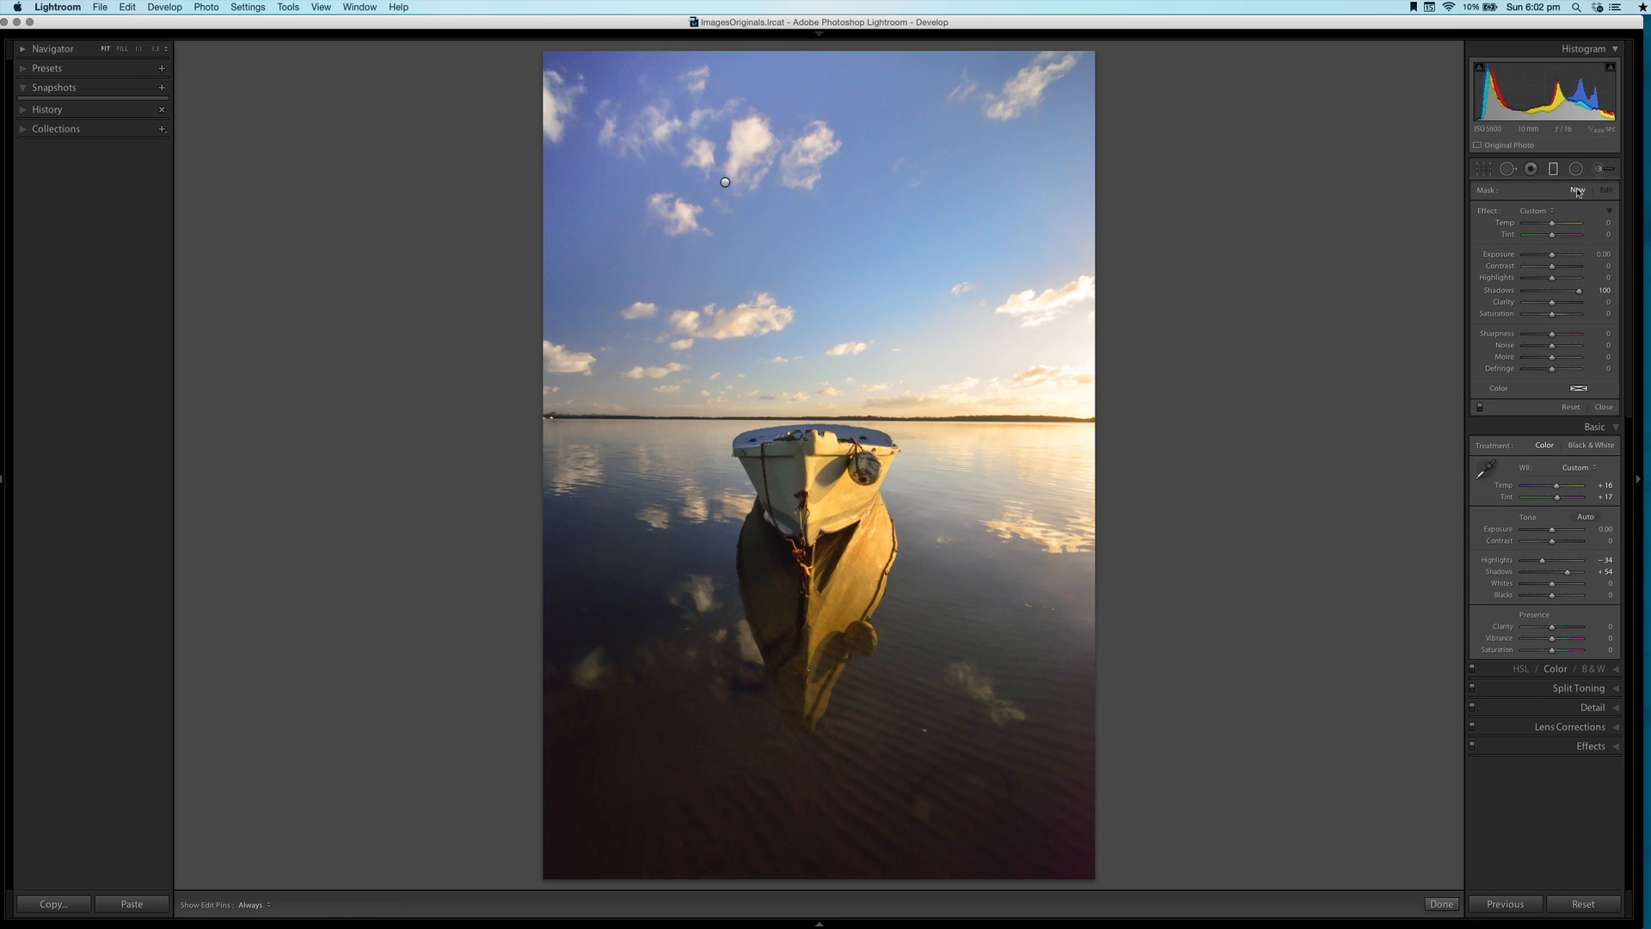
pyautogui.doubleClick(1488, 212)
pyautogui.moveTo(821, 215); pyautogui.dragTo(817, 428)
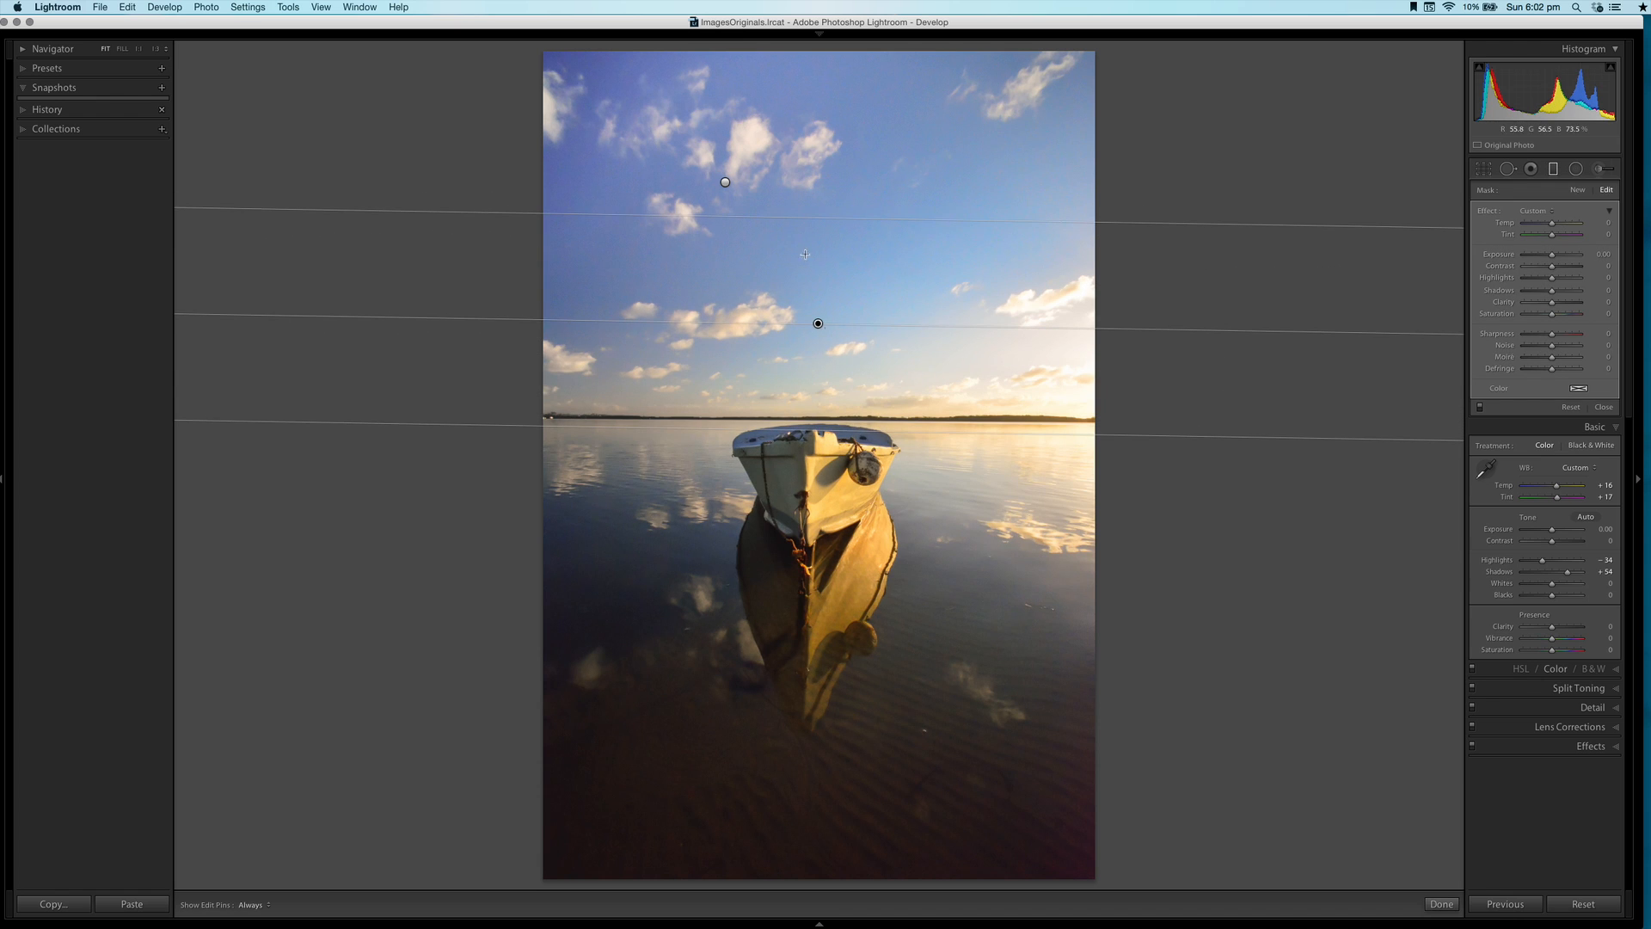
pyautogui.moveTo(951, 328); pyautogui.dragTo(954, 325)
pyautogui.moveTo(818, 323); pyautogui.dragTo(815, 276)
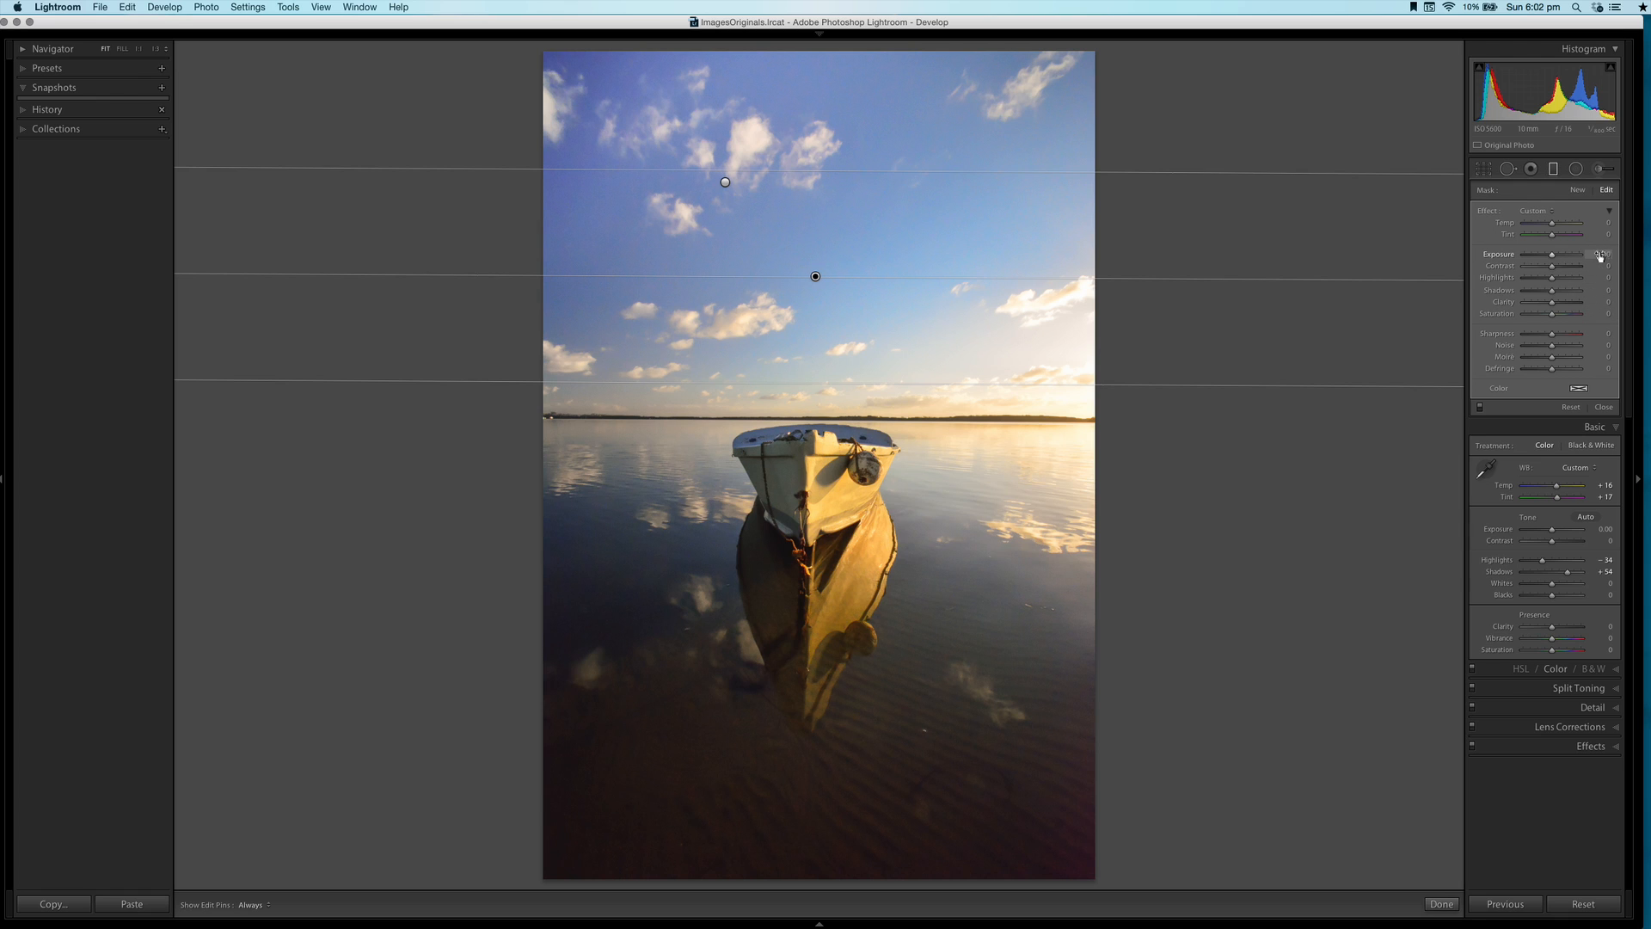
pyautogui.moveTo(1597, 257); pyautogui.dragTo(1569, 257)
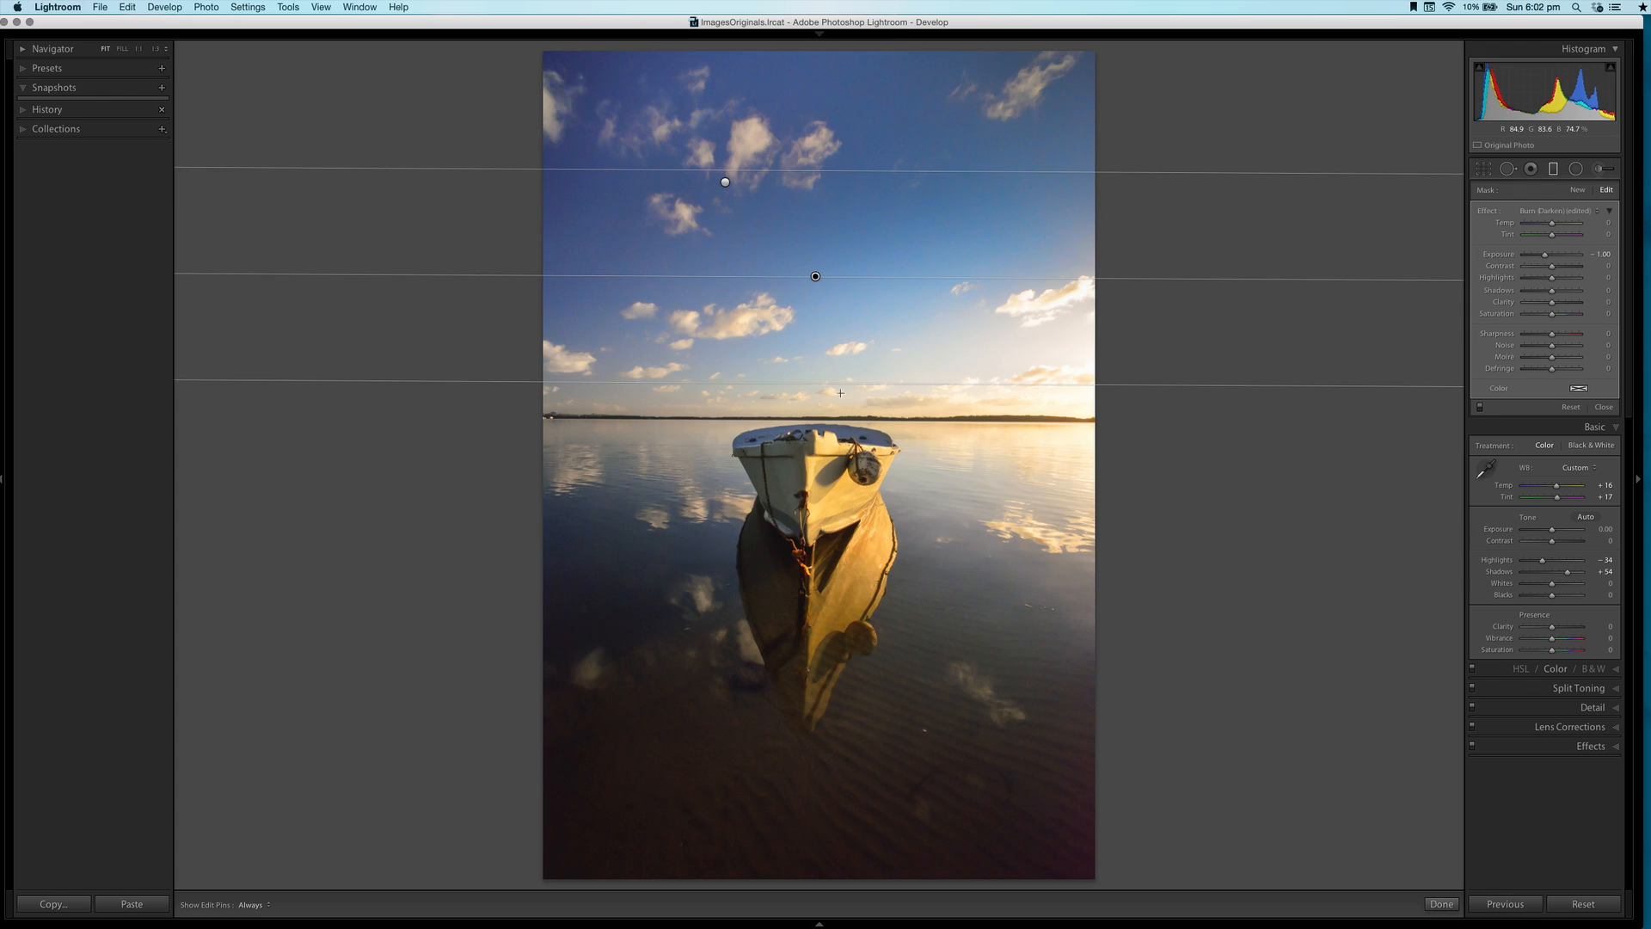
# Straighten the new sky gradient, widen its transition and move its centre higher above the boat
pyautogui.moveTo(813, 278); pyautogui.dragTo(812, 310)
pyautogui.moveTo(1086, 310); pyautogui.dragTo(1088, 304)
pyautogui.moveTo(815, 313); pyautogui.dragTo(870, 241)
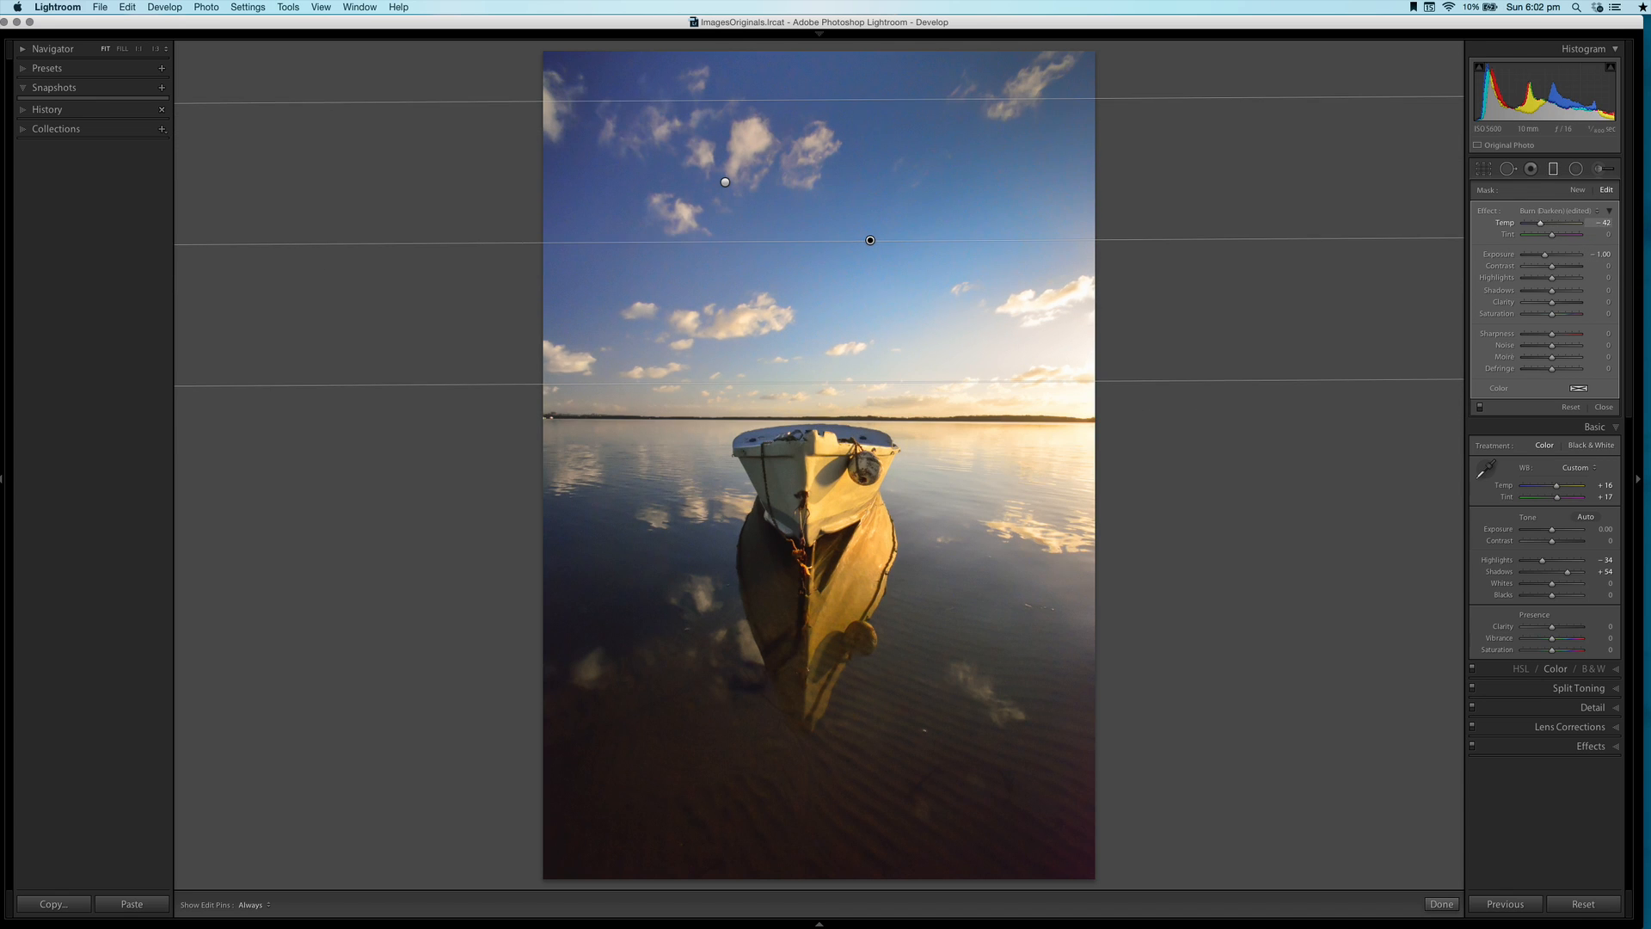
# Cool the sky gradient by setting its Temp to -18 and its Tint to -20
pyautogui.moveTo(1541, 223); pyautogui.dragTo(1545, 223)
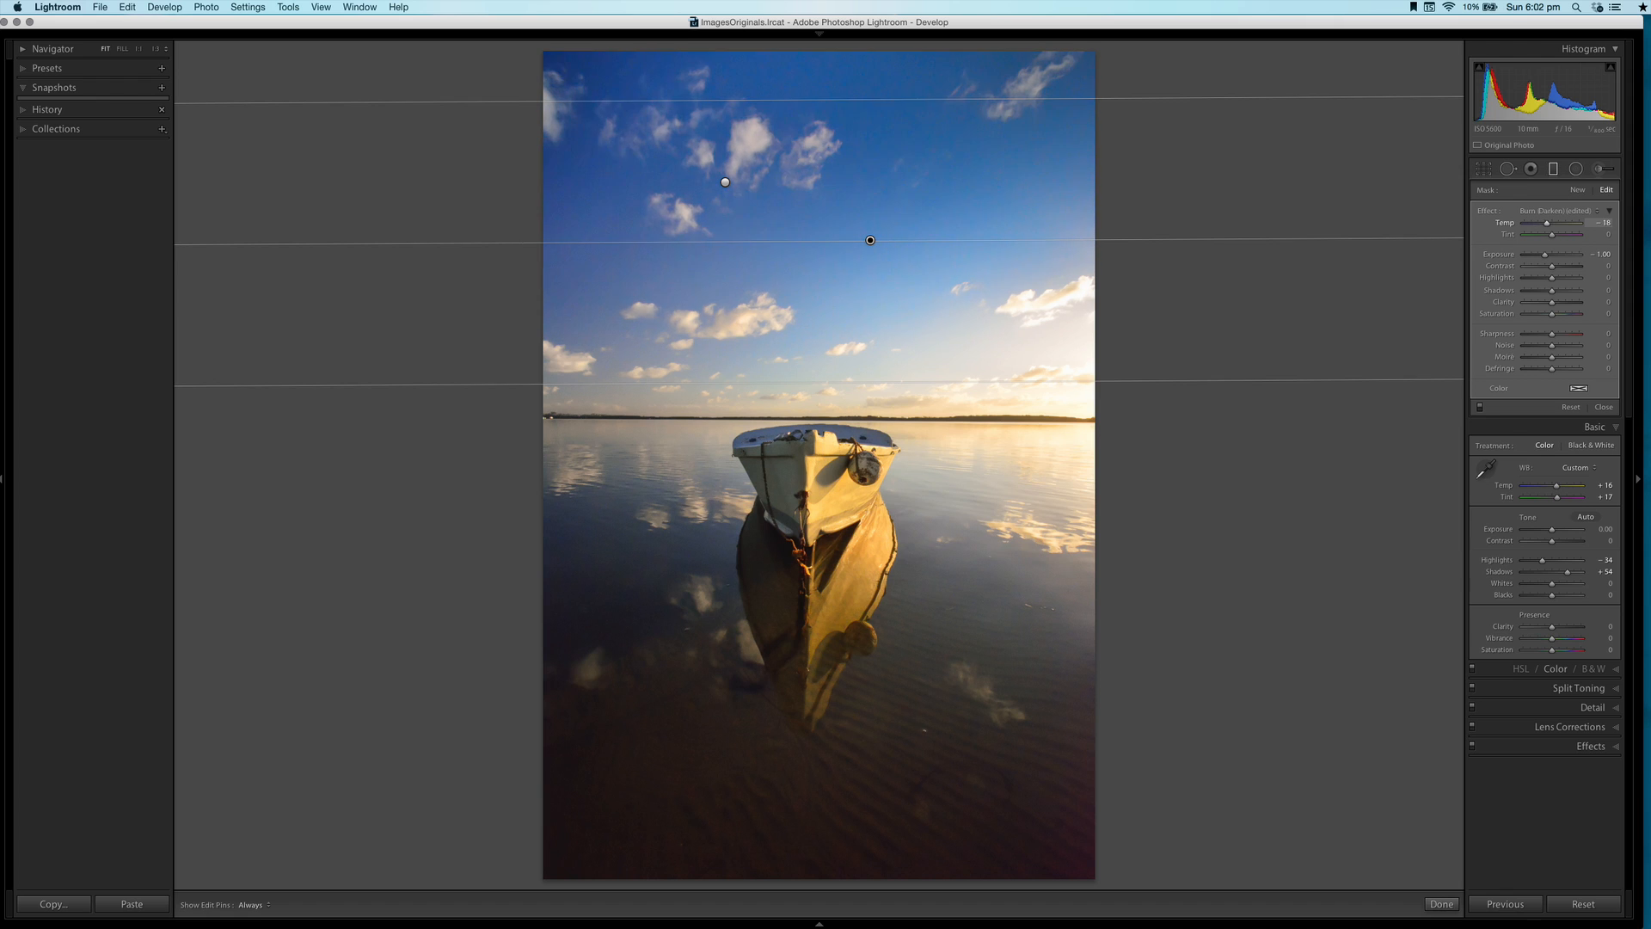
pyautogui.moveTo(1548, 223); pyautogui.dragTo(1546, 222)
pyautogui.moveTo(1549, 242); pyautogui.dragTo(1558, 242)
# Level the sky gradient and position it so its lower edge lies near the horizon
pyautogui.moveTo(870, 240); pyautogui.dragTo(921, 318)
pyautogui.moveTo(1090, 297); pyautogui.dragTo(1090, 298)
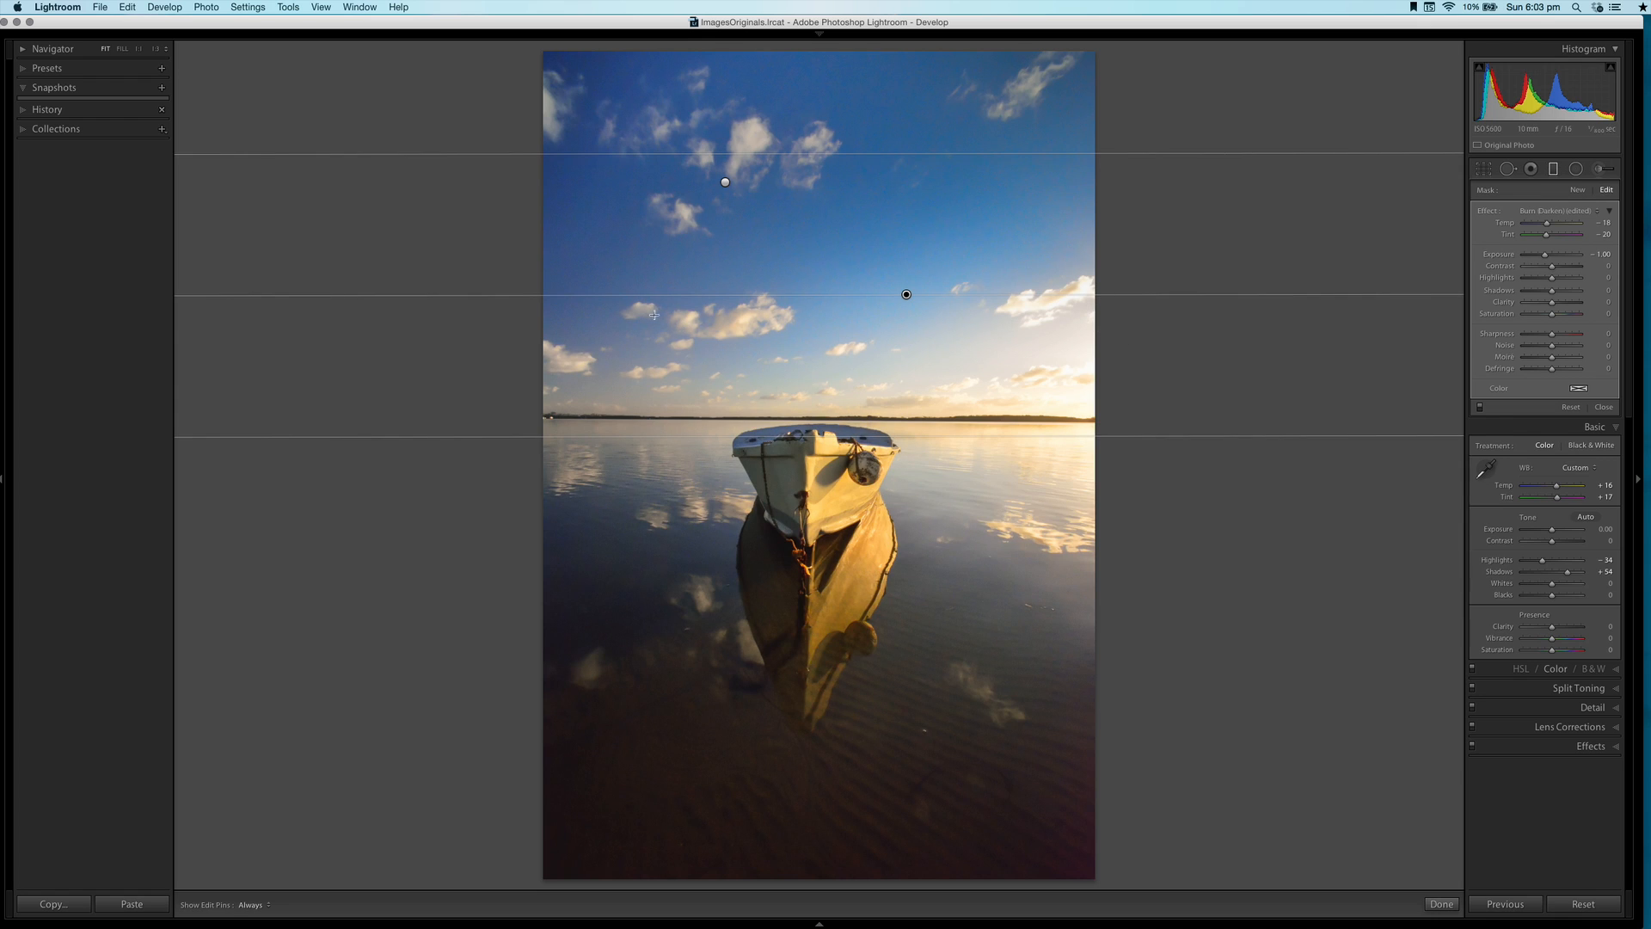
pyautogui.moveTo(908, 293); pyautogui.dragTo(875, 263)
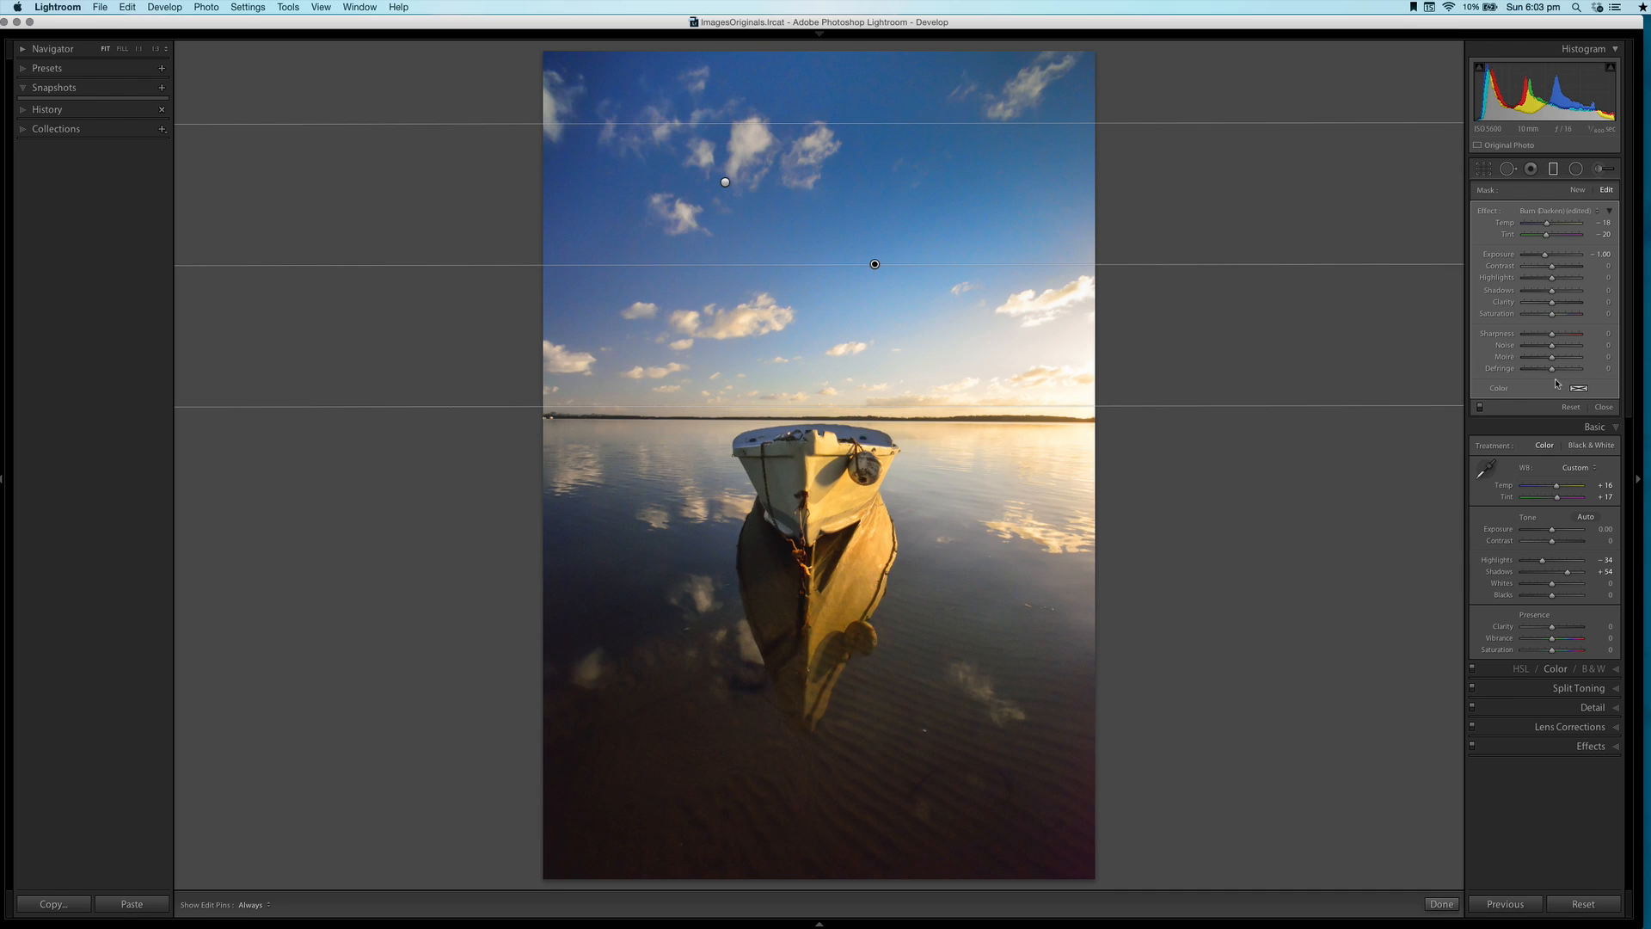
# Close the graduated filter and compare the darkened sky with the original photo
pyautogui.click(1604, 407)
pyautogui.press('\\')
pyautogui.press('\\')
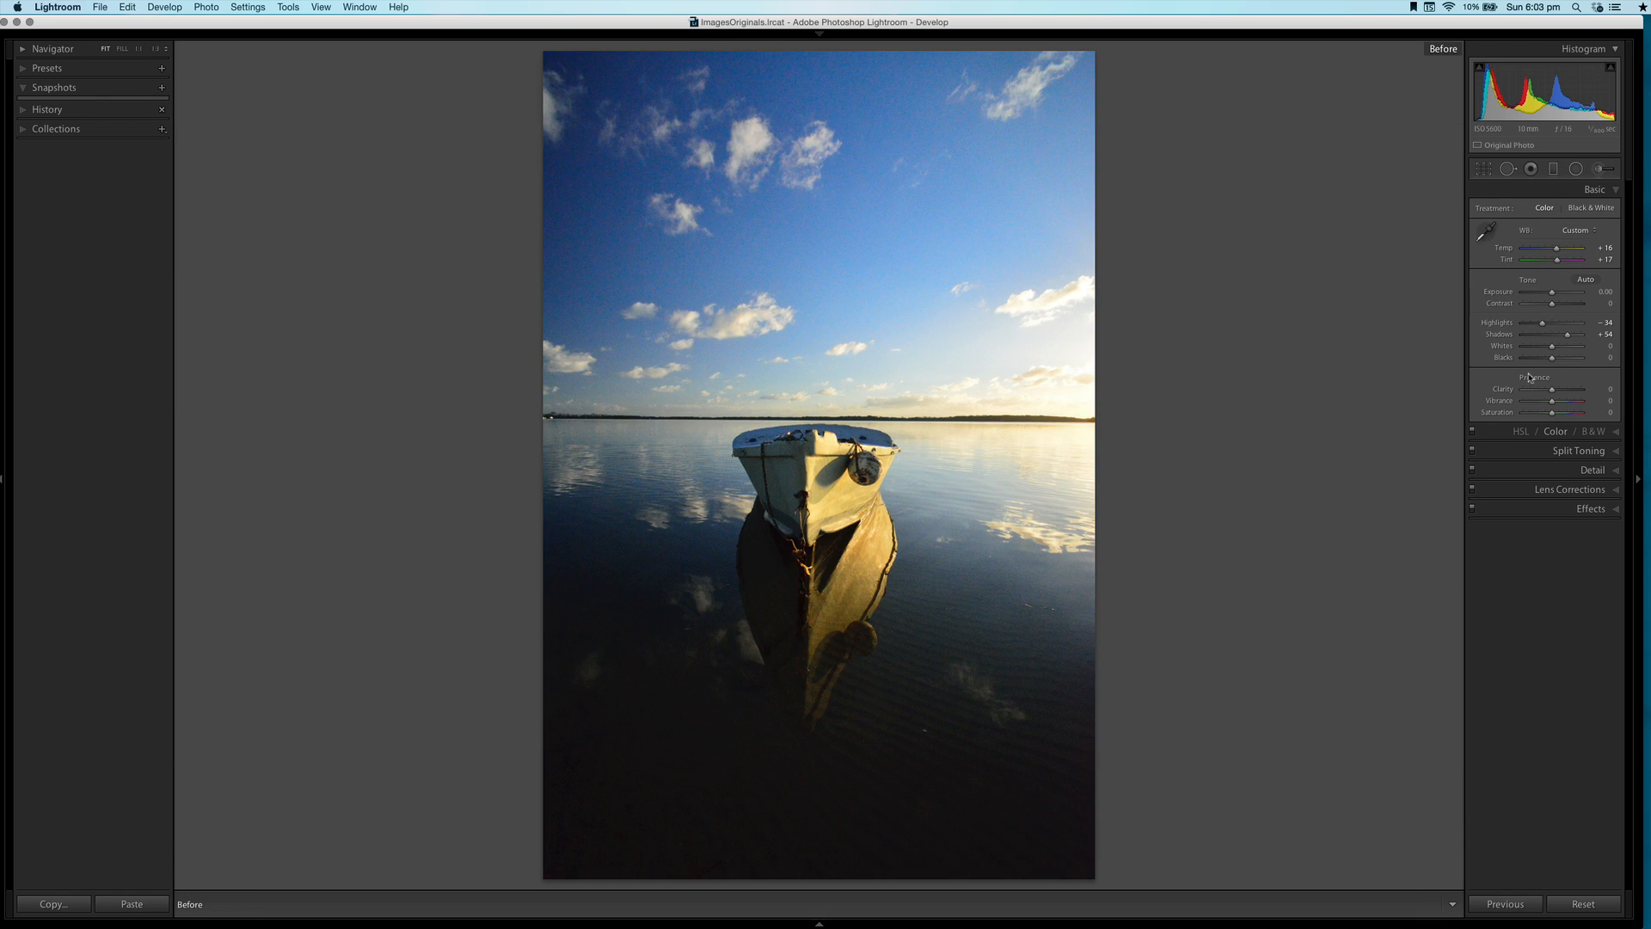
pyautogui.press('\\')
pyautogui.press('\\')
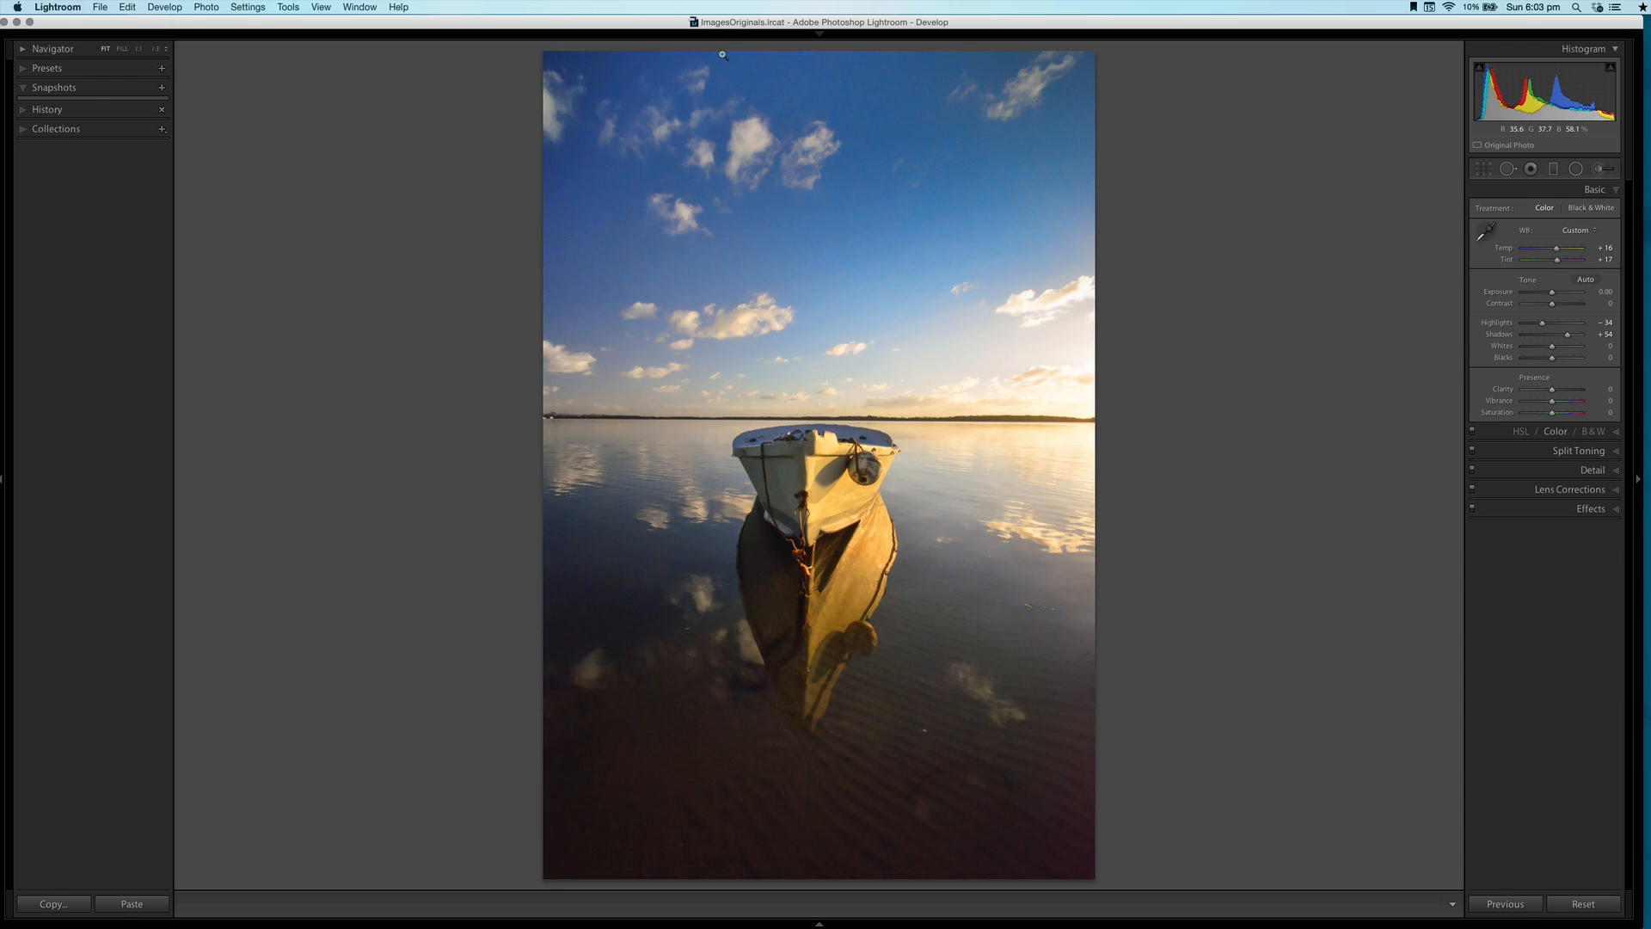
# Move the diagonal gradient closer to the upper-left corner of the sky, tilt it more steeply and close the filter
pyautogui.click(1553, 168)
pyautogui.click(725, 181)
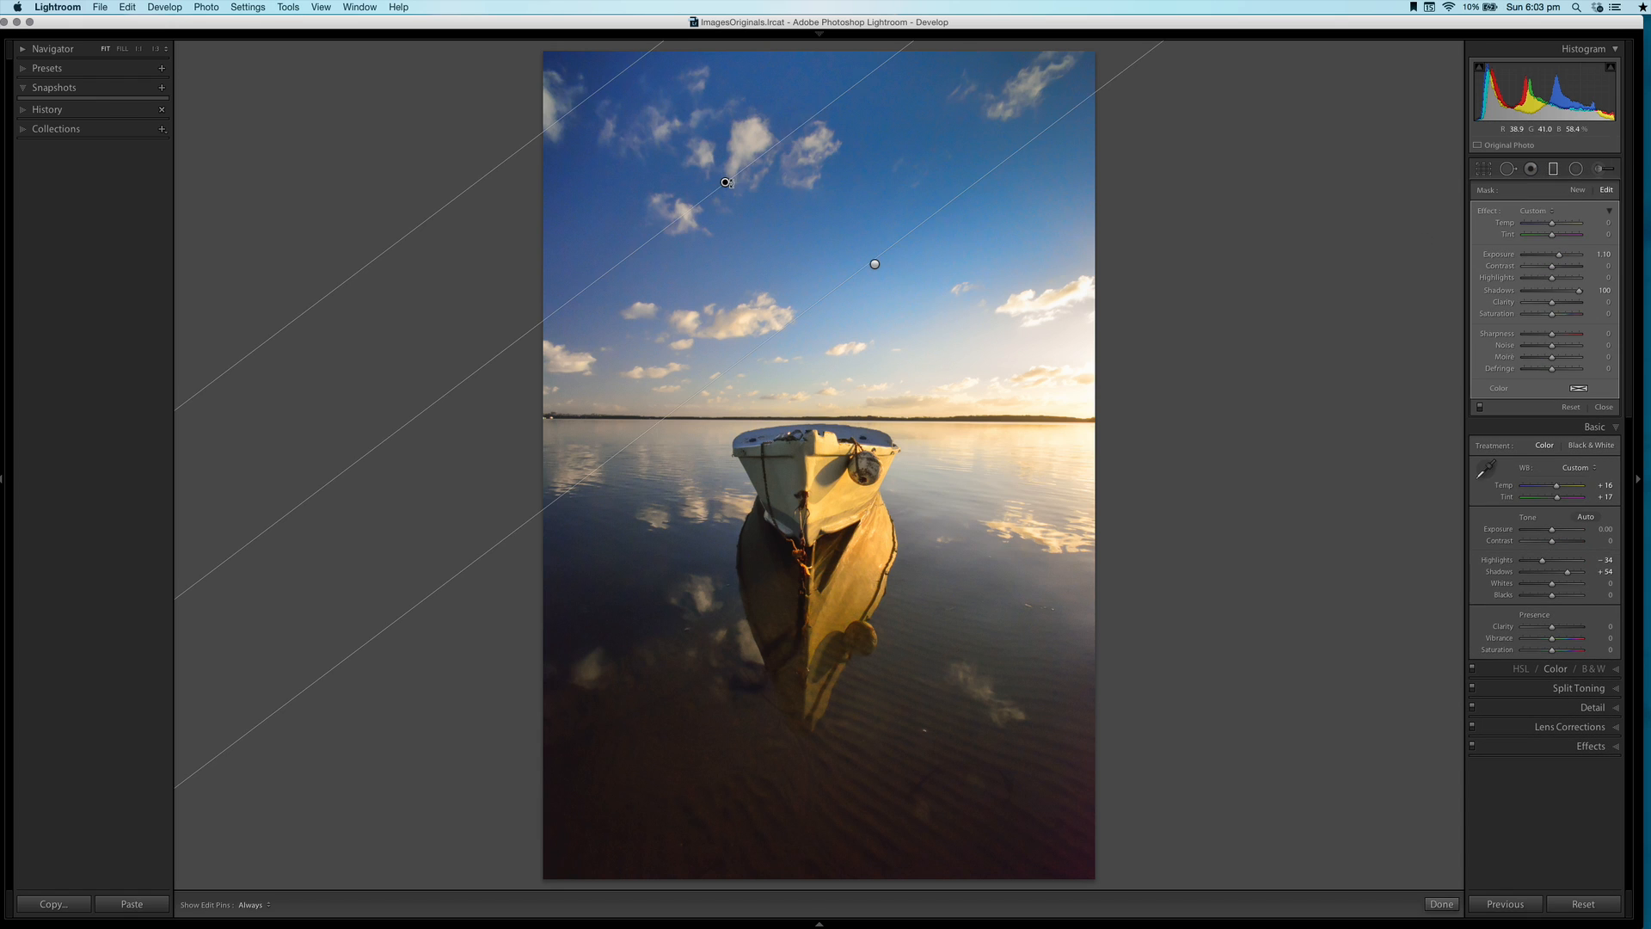
pyautogui.moveTo(726, 182); pyautogui.dragTo(687, 127)
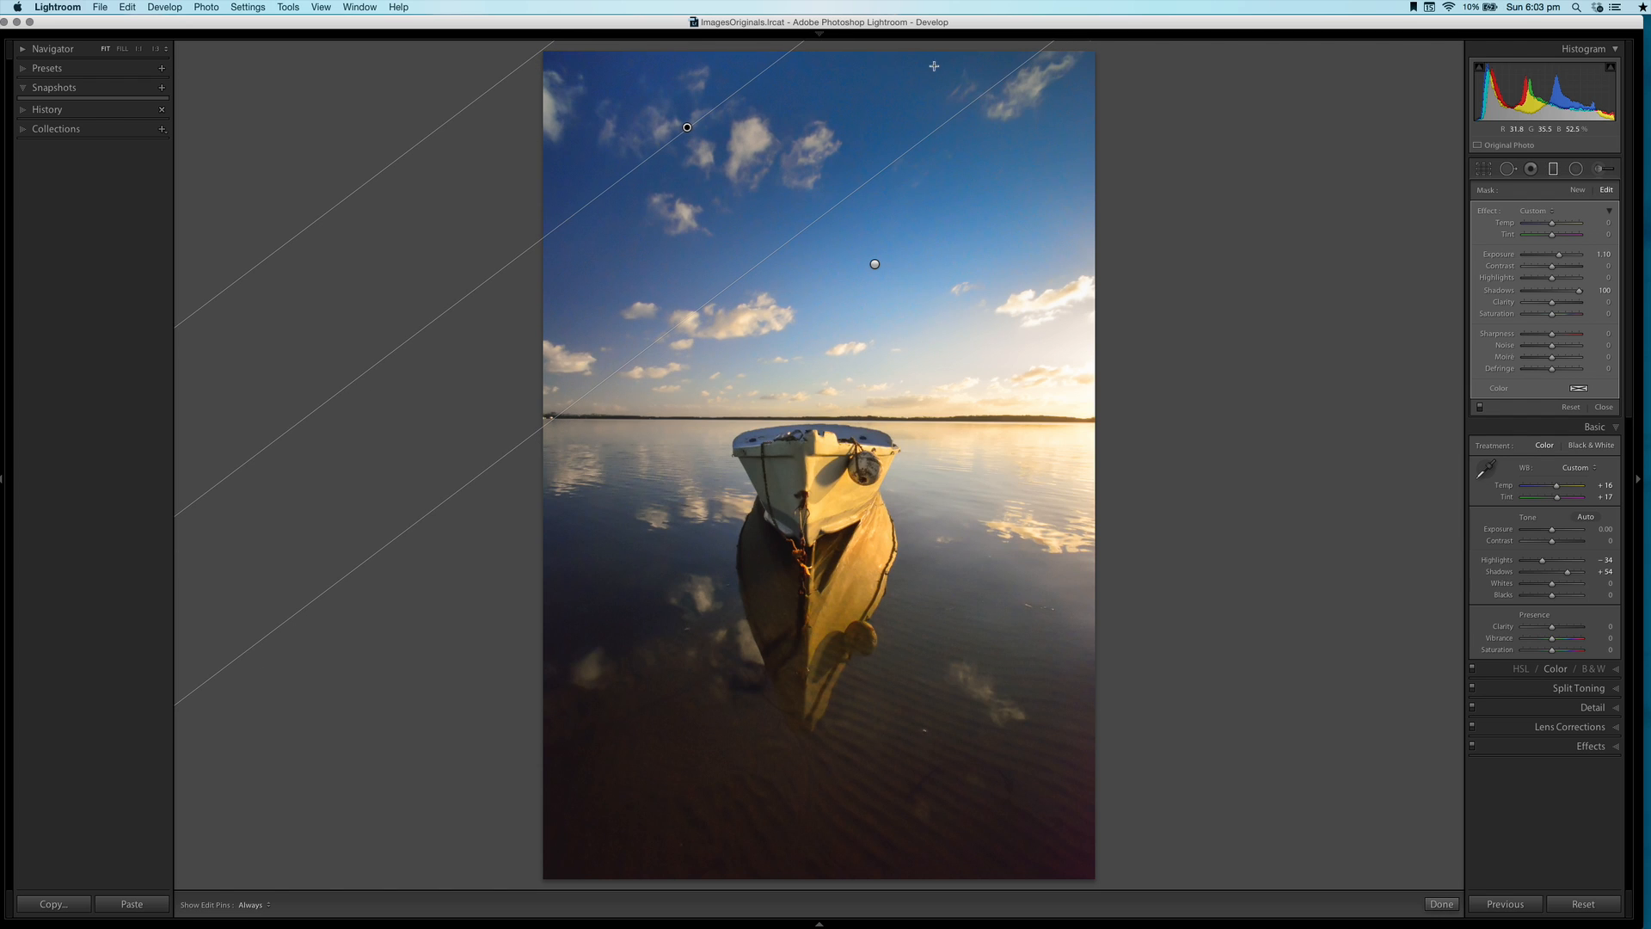
pyautogui.moveTo(784, 54)
pyautogui.mouseDown()
pyautogui.moveTo(795, 68)
pyautogui.moveTo(770, 29)
pyautogui.mouseUp()
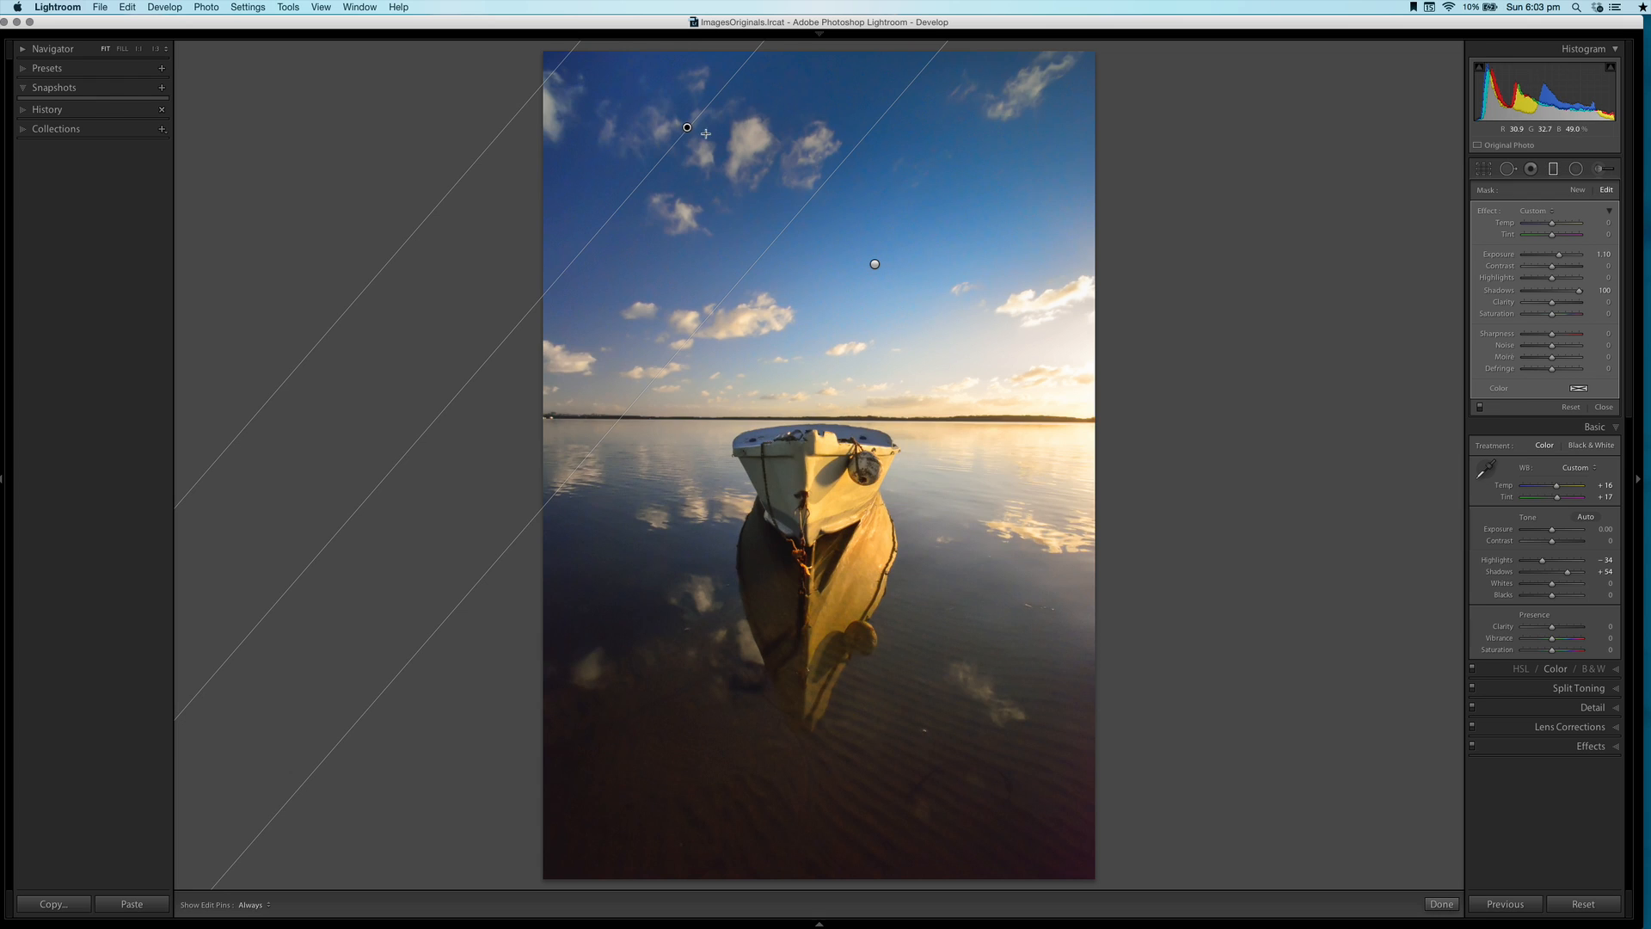
pyautogui.moveTo(686, 130); pyautogui.dragTo(677, 129)
pyautogui.click(1603, 407)
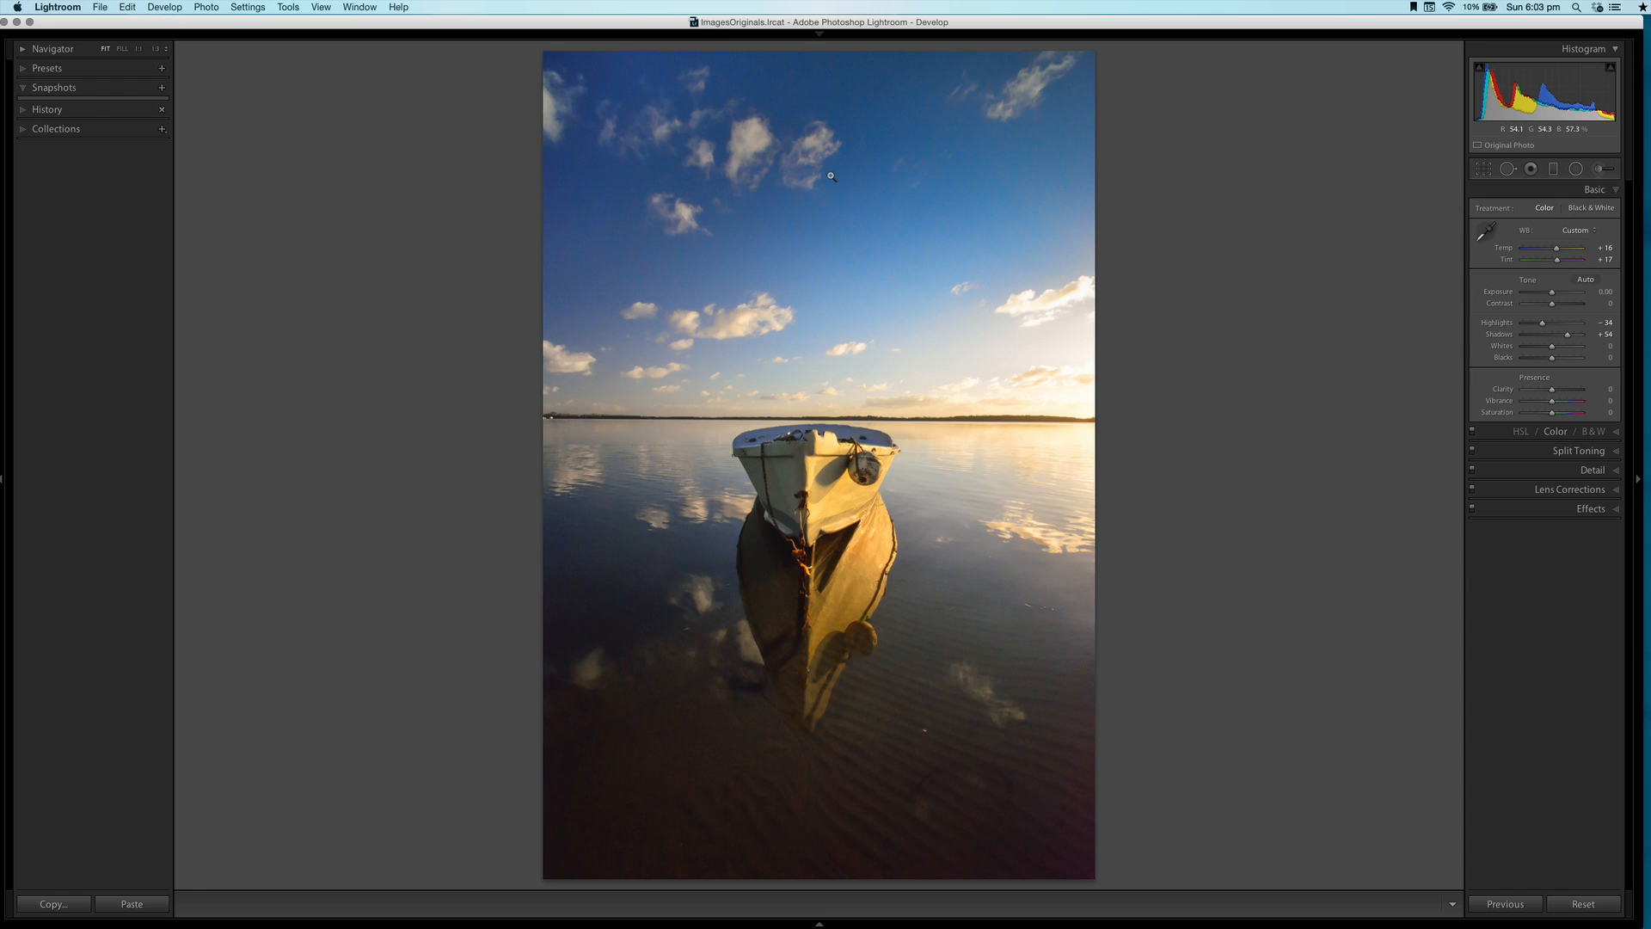
# Compare the rebalanced sky with the original and cancel the accidental photo deletion
pyautogui.press('\\')
pyautogui.press('\\')
pyautogui.press('\\')
pyautogui.press('Delete')
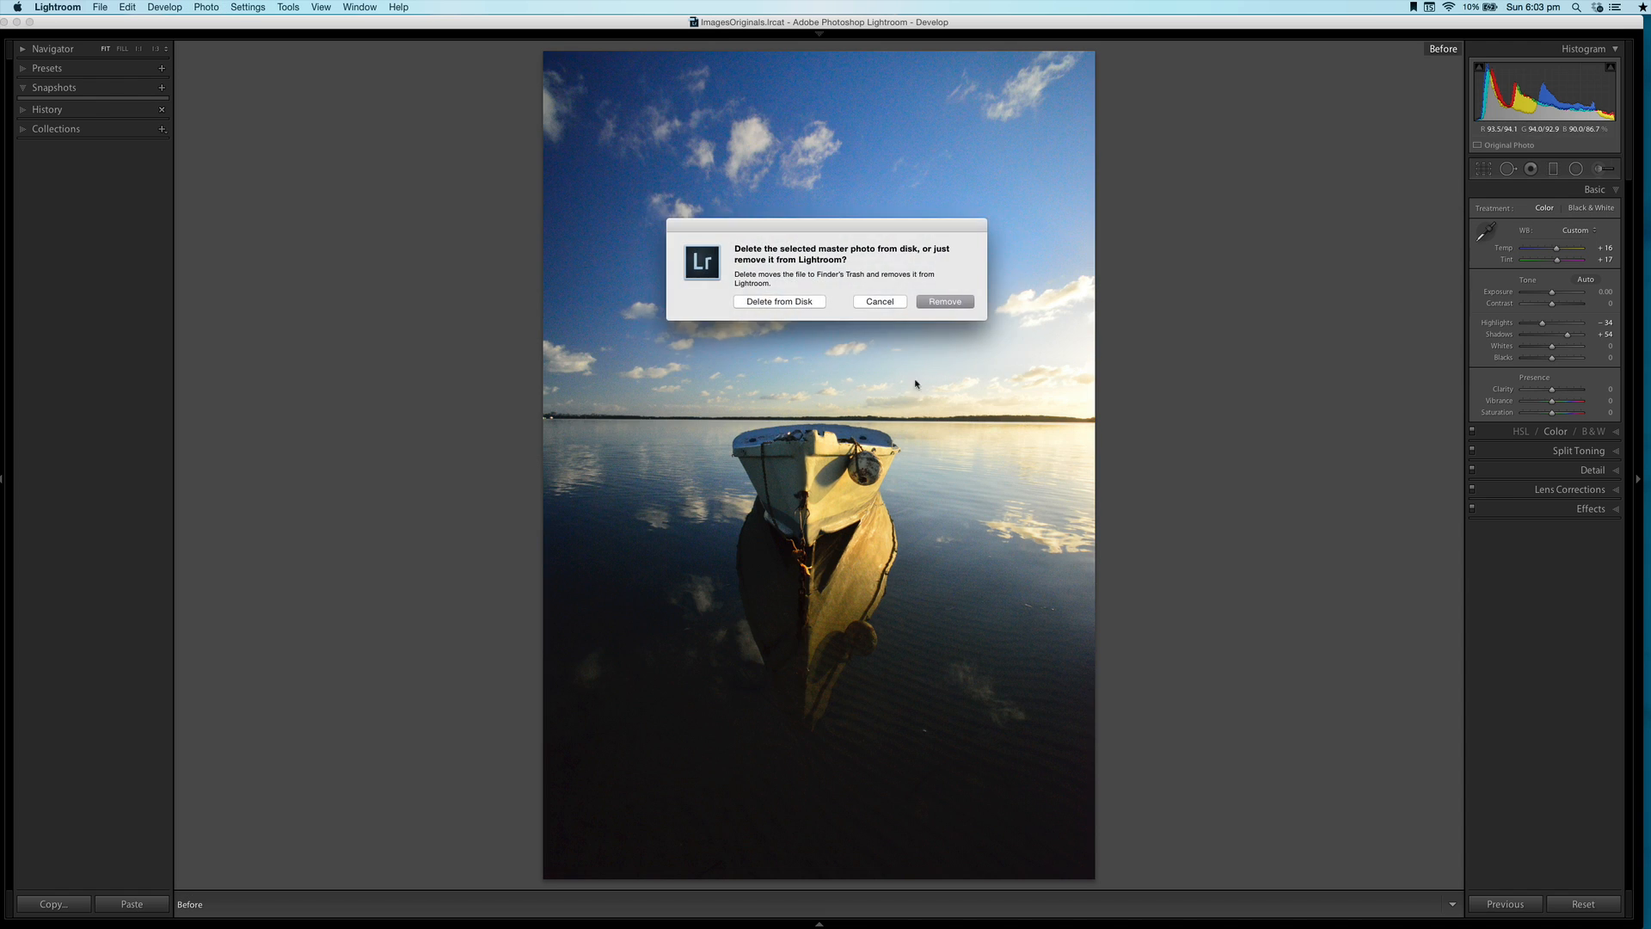
pyautogui.click(885, 303)
pyautogui.press('\\')
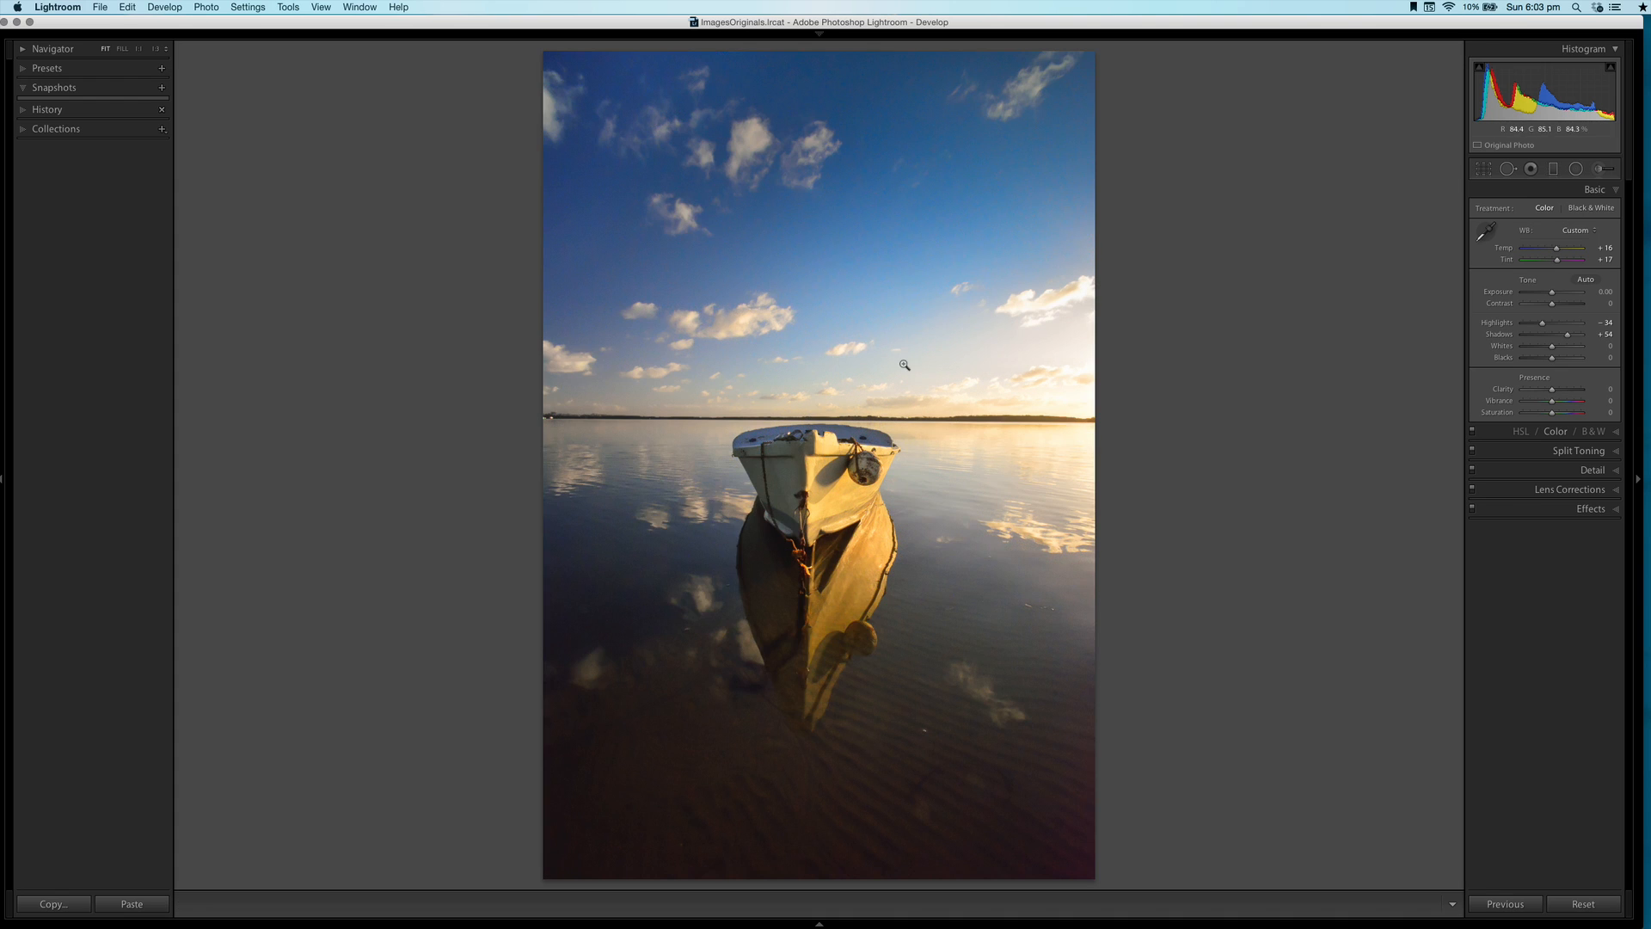
pyautogui.press('\\')
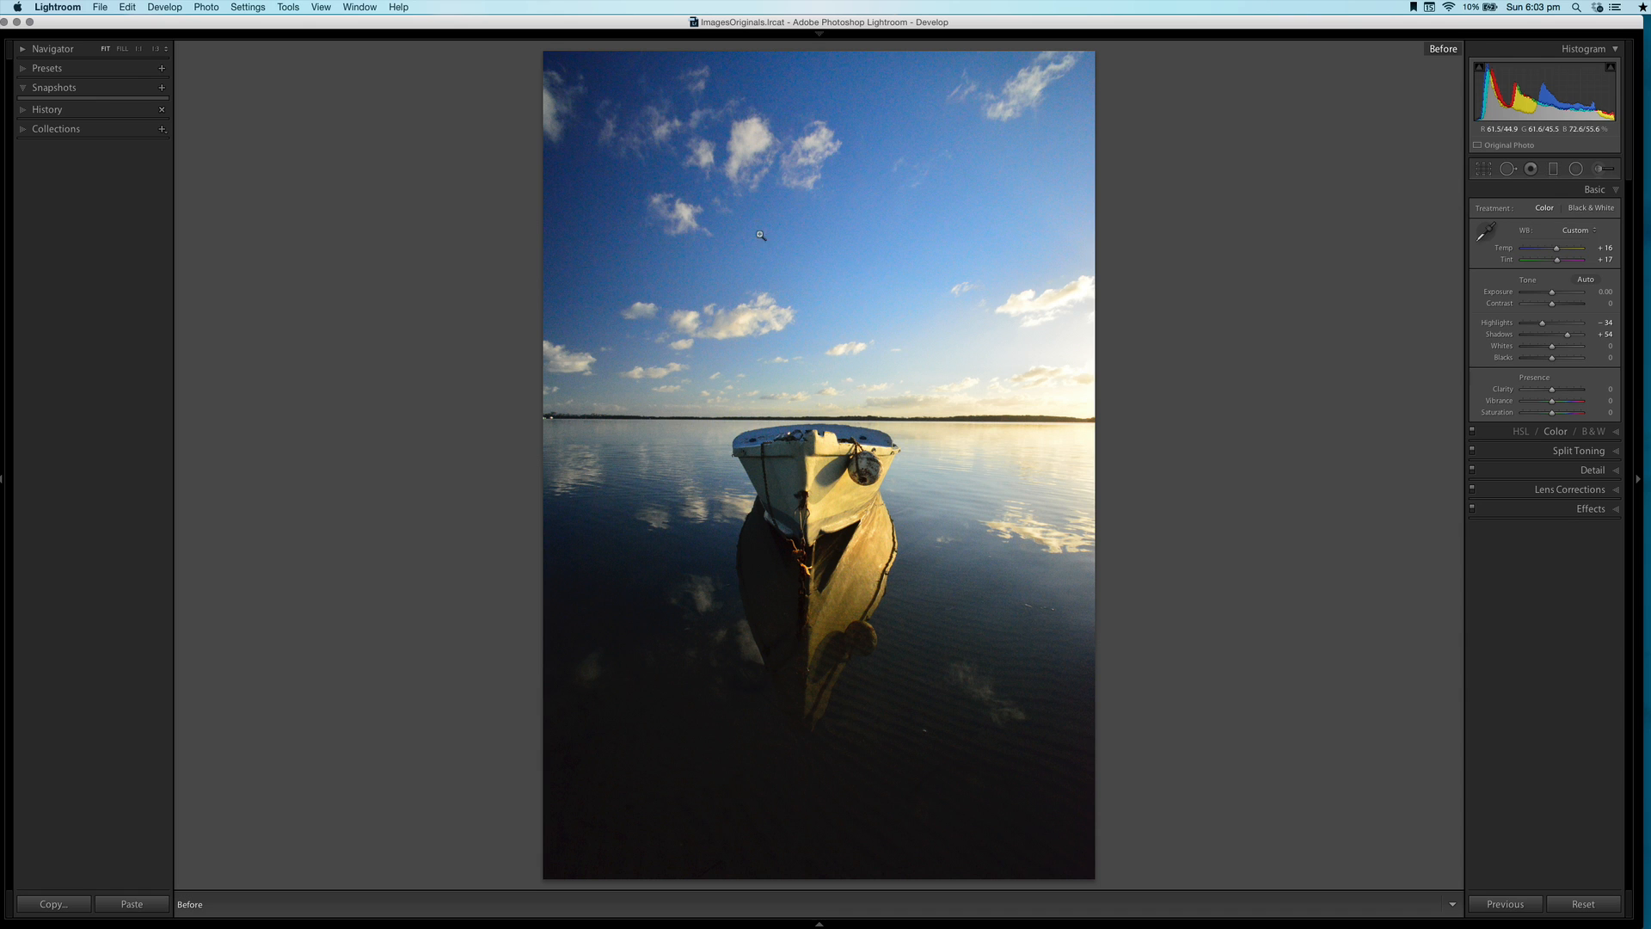
pyautogui.press('\\')
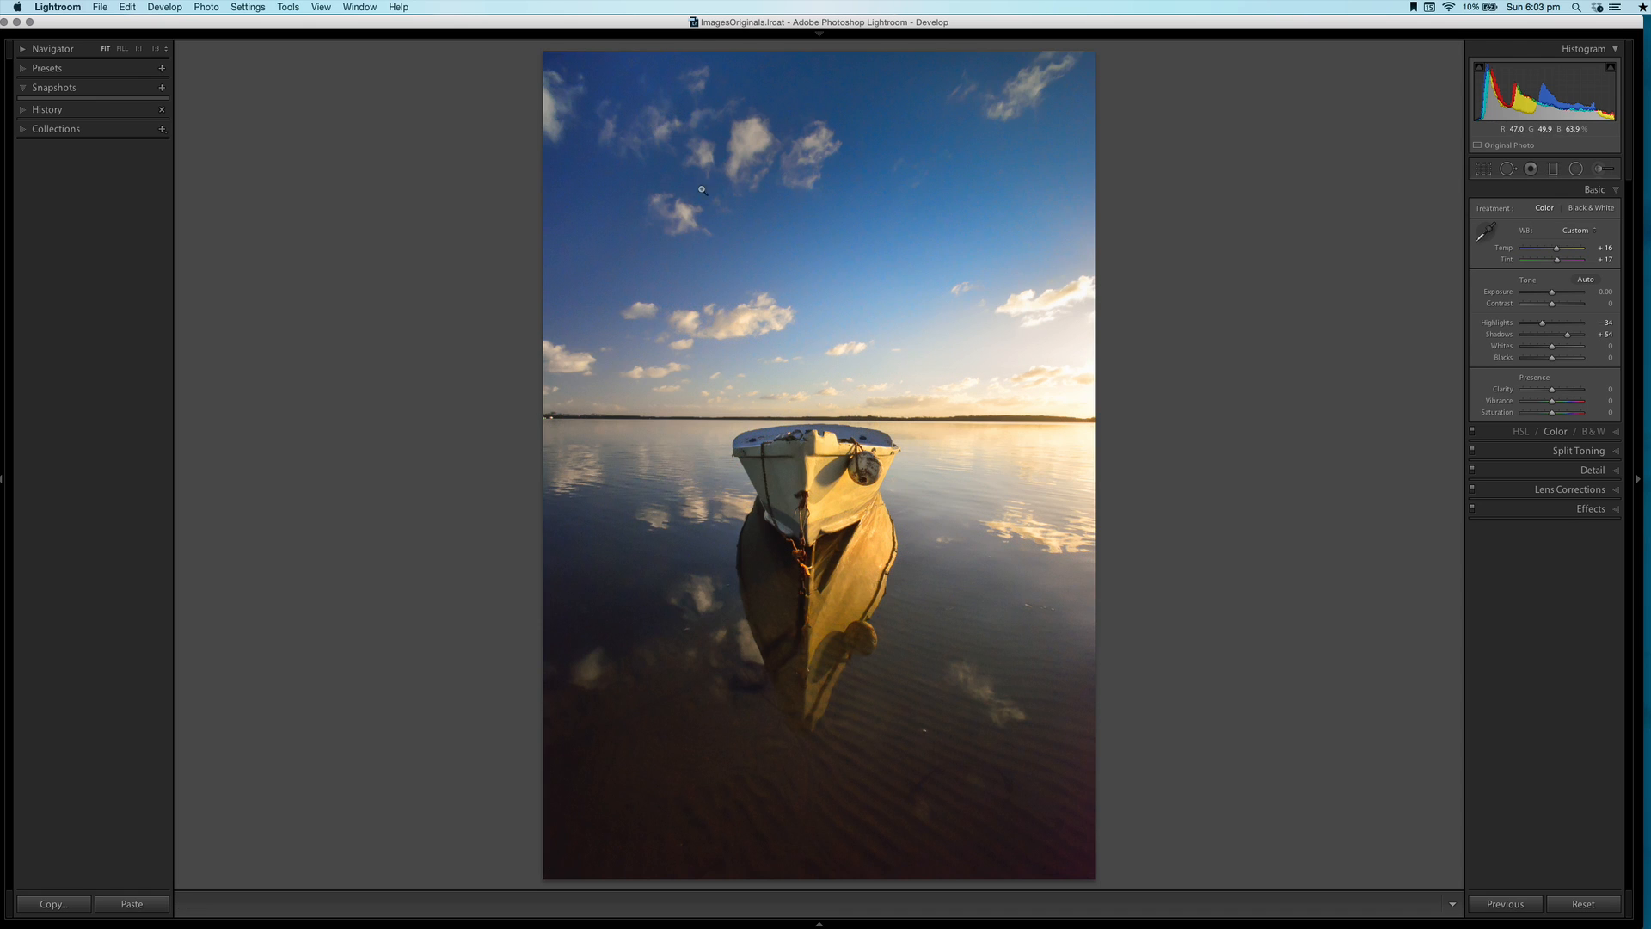
# Draw a wide radial filter around the sunlit horizon with Feather 77, Temp 37 and Tint 16
pyautogui.click(1577, 171)
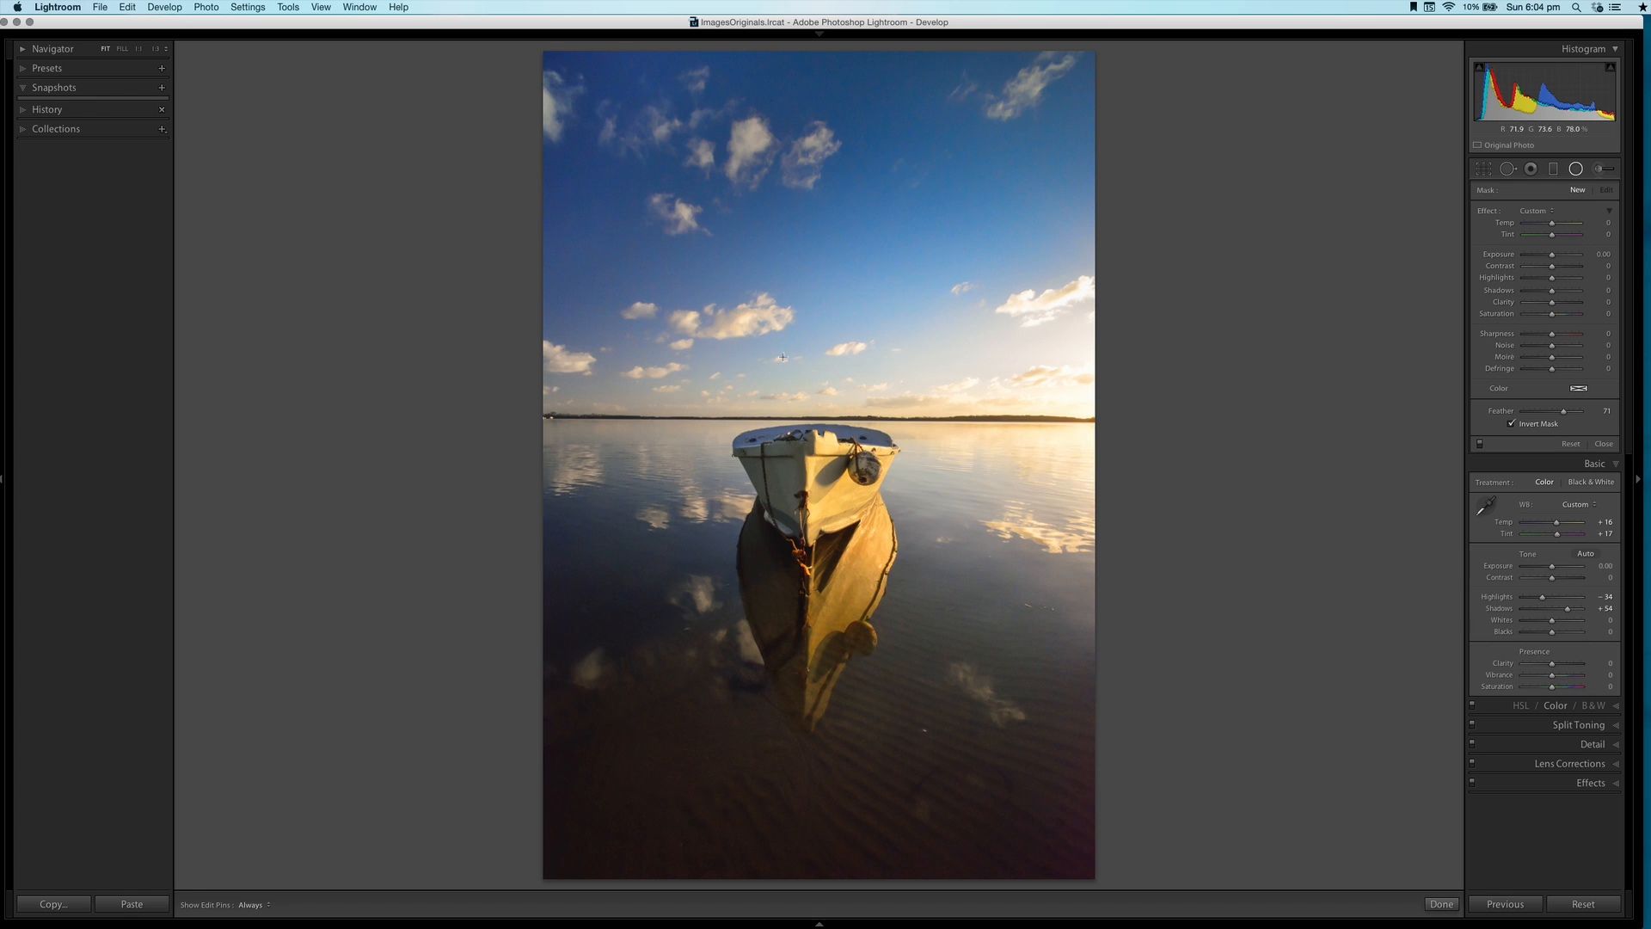
pyautogui.moveTo(768, 338); pyautogui.dragTo(1015, 379)
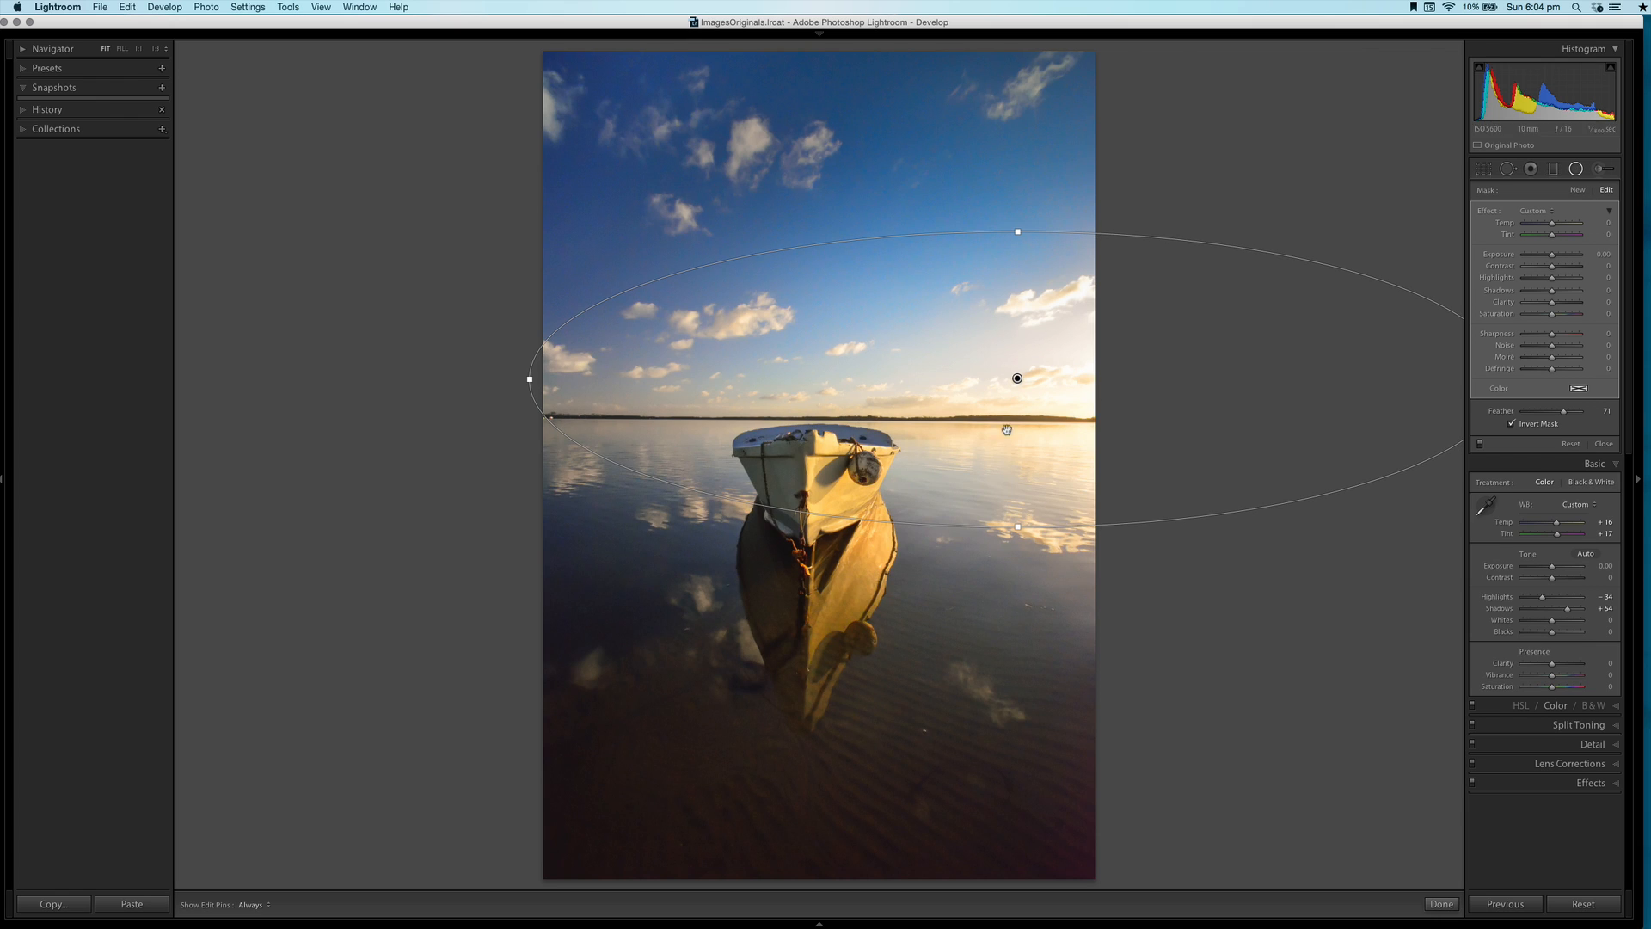
pyautogui.moveTo(1563, 411); pyautogui.dragTo(1574, 422)
pyautogui.moveTo(1596, 235)
pyautogui.mouseDown()
pyautogui.moveTo(1616, 235)
pyautogui.moveTo(1596, 235)
pyautogui.mouseUp()
# Adjust the radial filter's height, shift its centre slightly toward the boat at the horizon and close the filter
pyautogui.moveTo(1017, 526); pyautogui.dragTo(1013, 560)
pyautogui.moveTo(1013, 382); pyautogui.dragTo(984, 407)
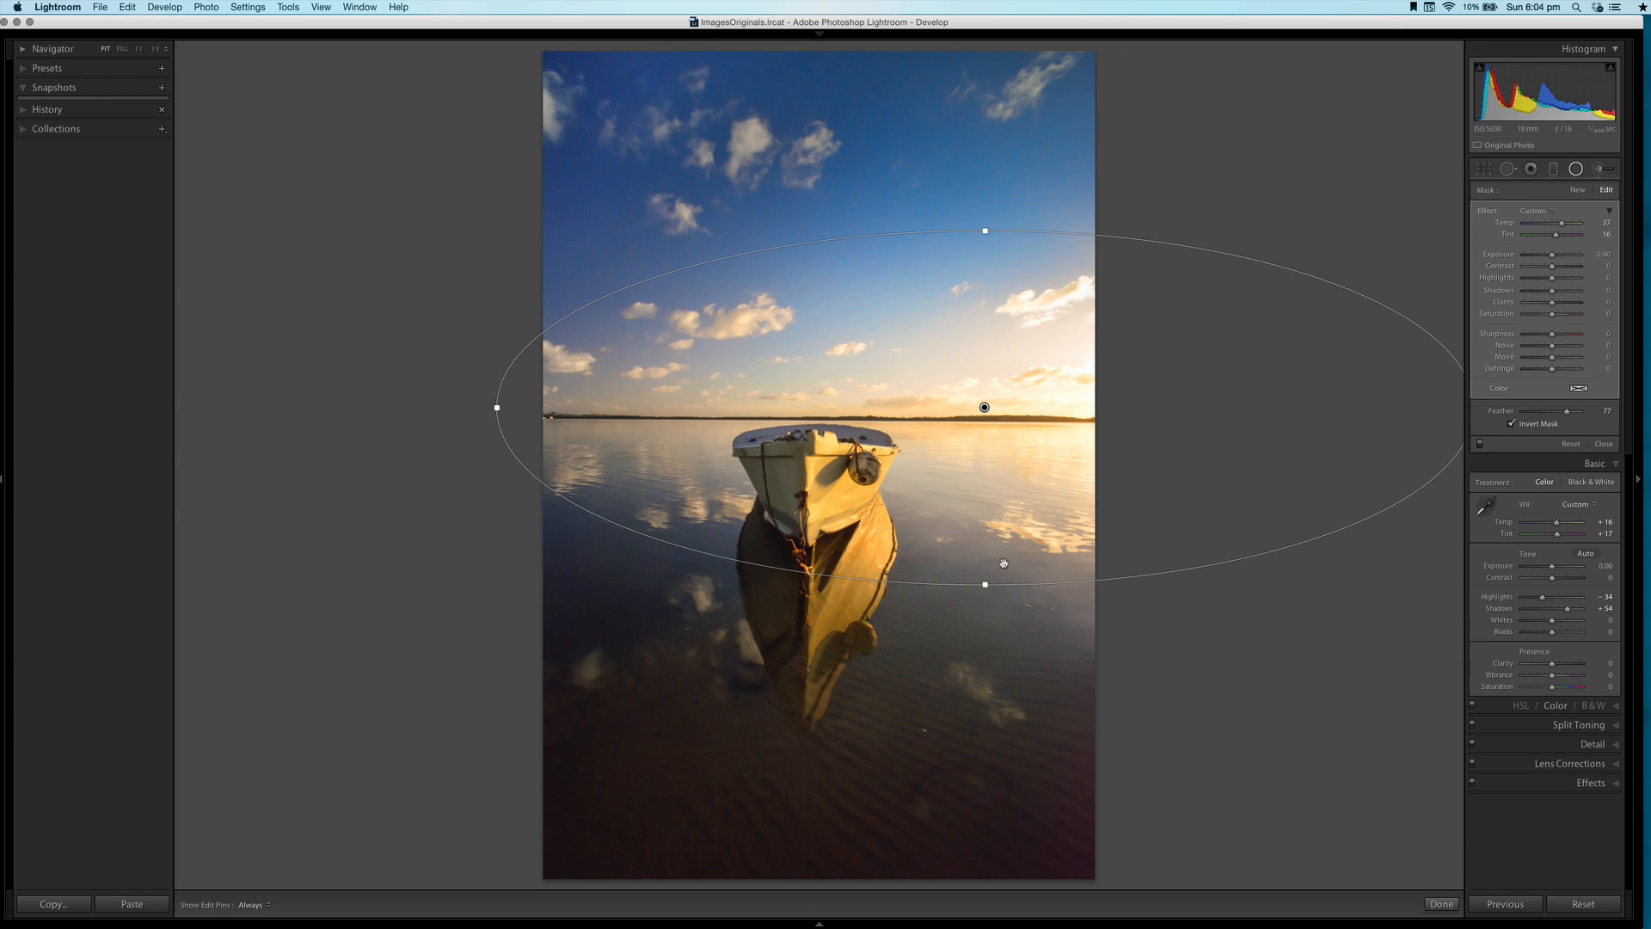
pyautogui.moveTo(986, 583); pyautogui.dragTo(986, 569)
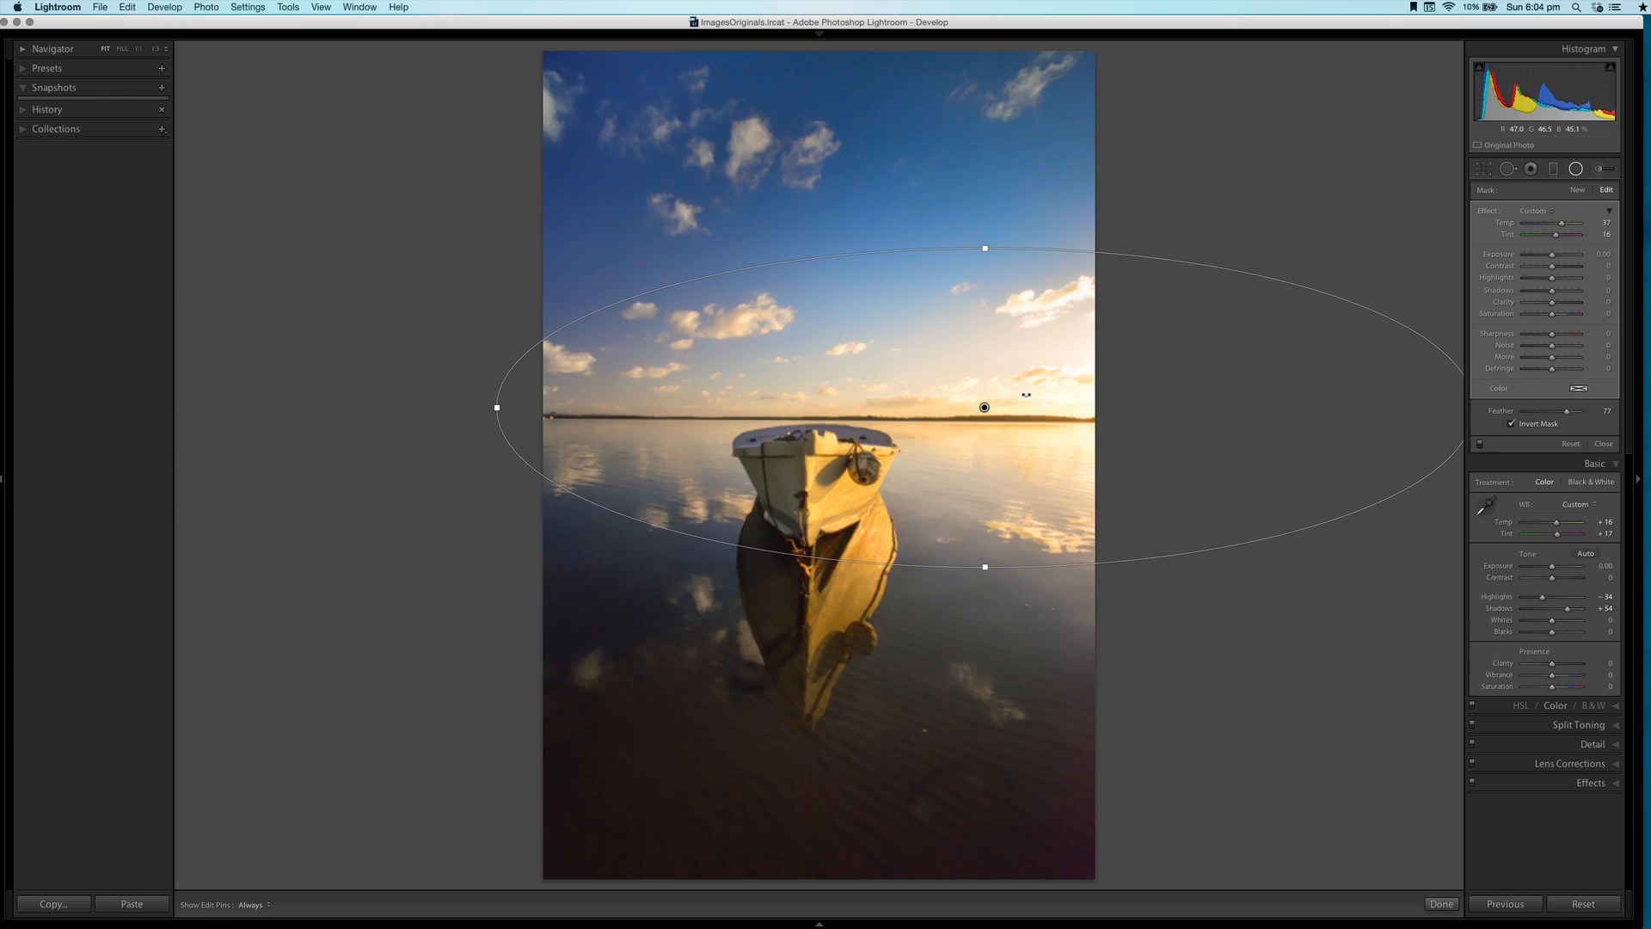
pyautogui.moveTo(985, 408)
pyautogui.mouseDown()
pyautogui.moveTo(987, 379)
pyautogui.moveTo(976, 388)
pyautogui.mouseUp()
pyautogui.click(1604, 444)
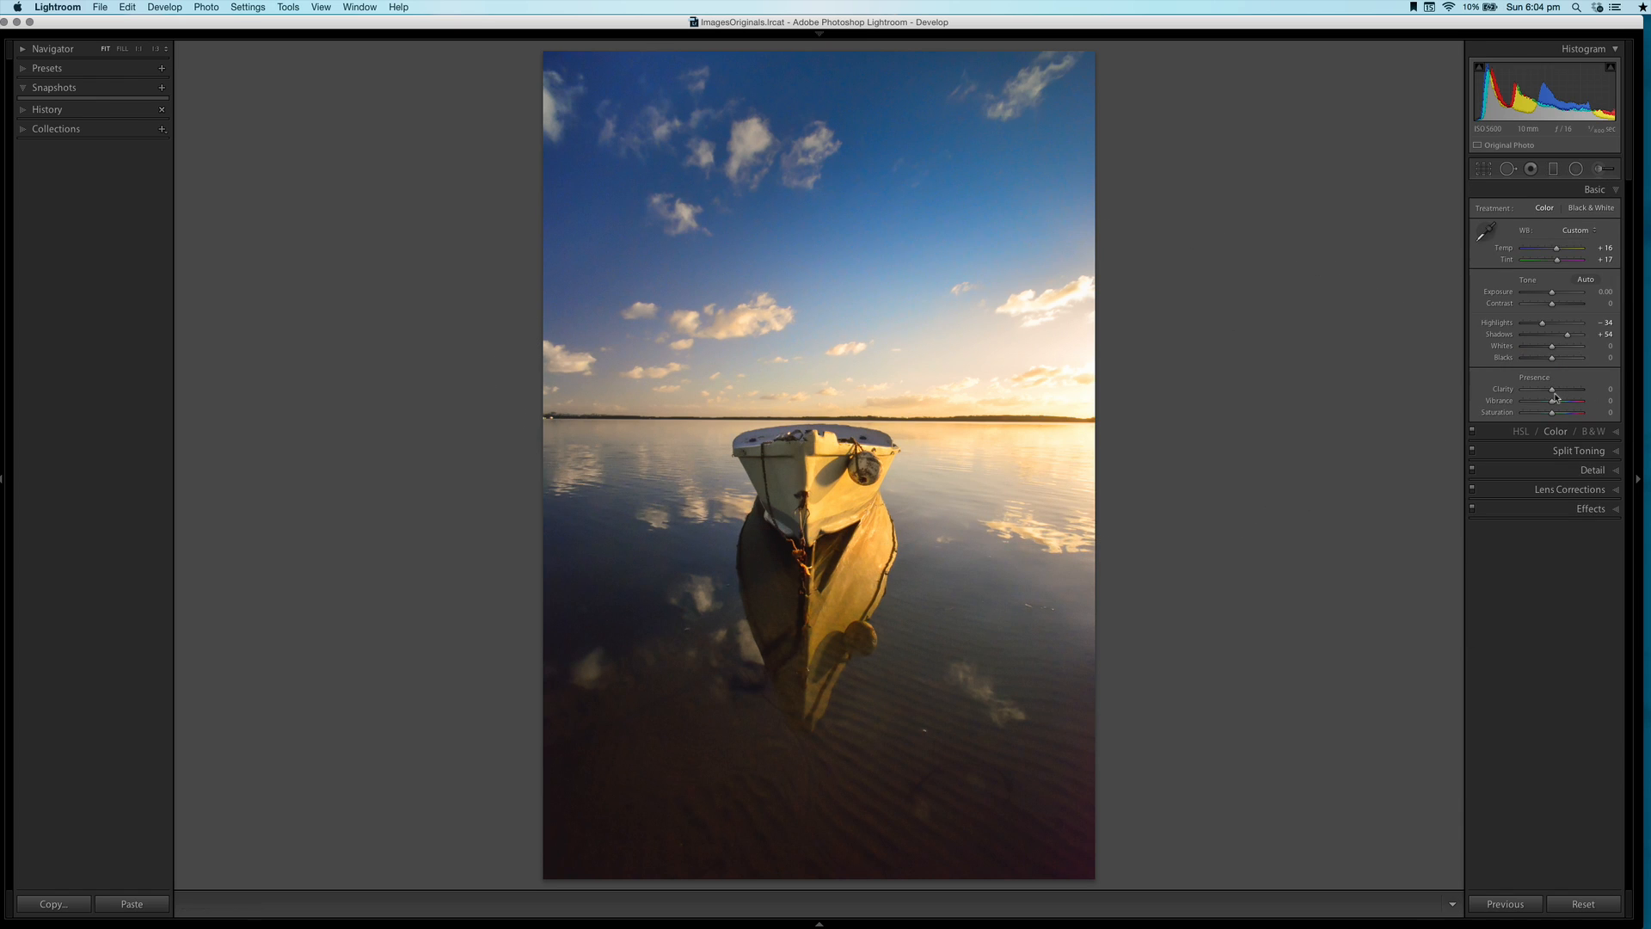
# Compare the photo with the warm radial glow against the unedited original several times
pyautogui.press('\\')
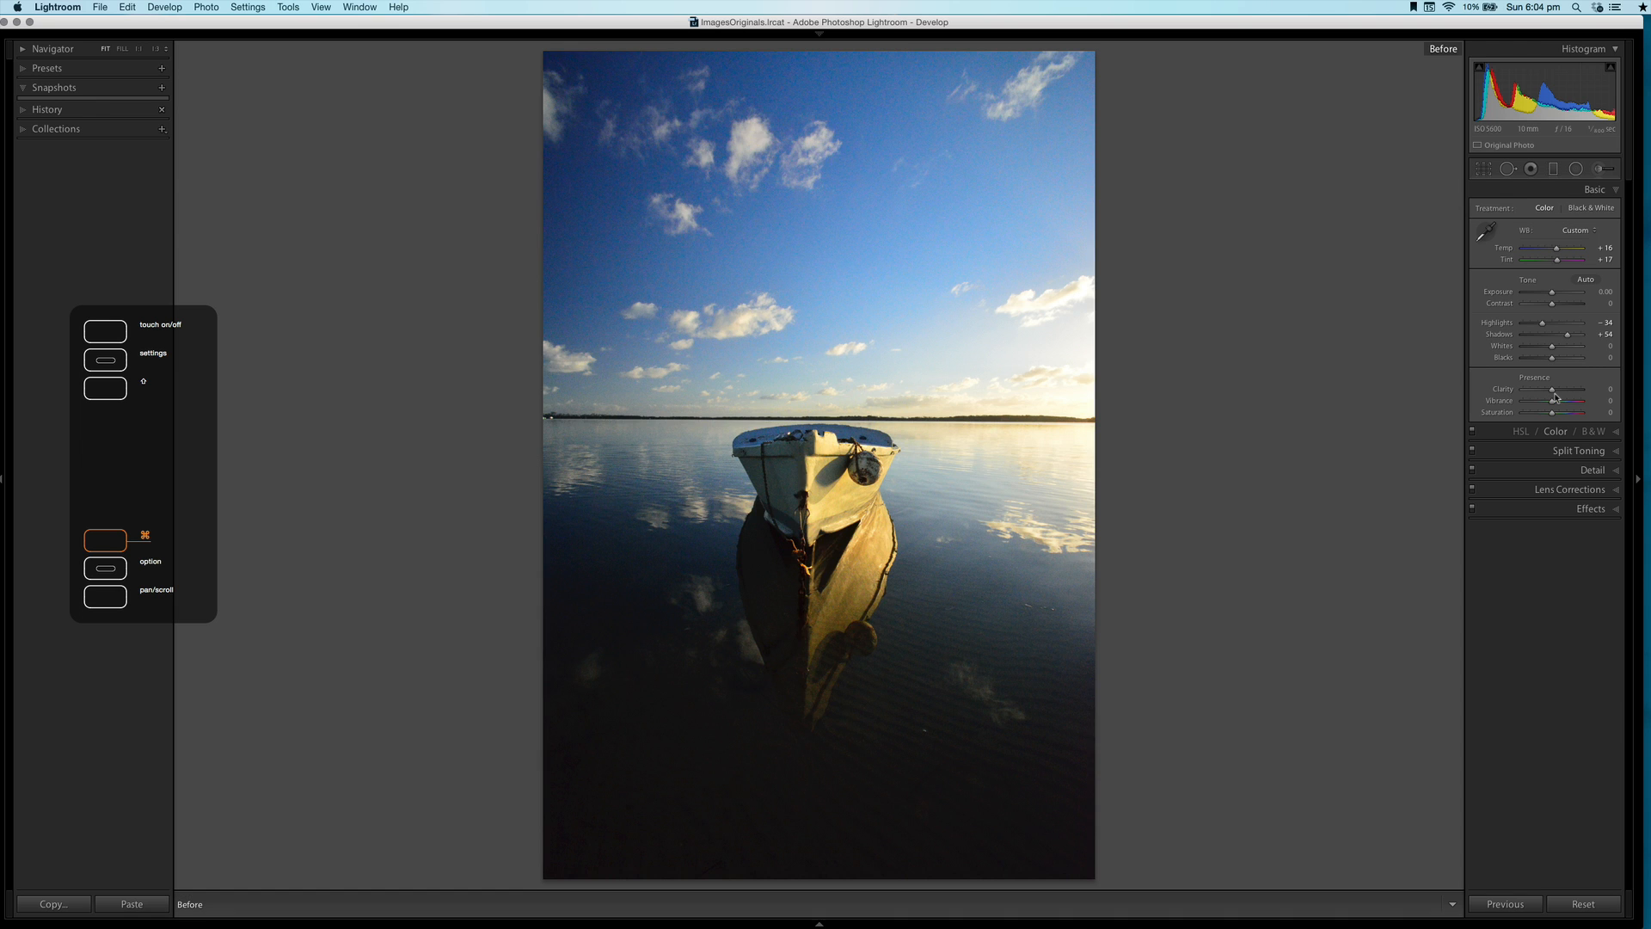
pyautogui.press('\\')
pyautogui.press('\\')
pyautogui.press('\\')
pyautogui.press('\\')
pyautogui.press('\\')
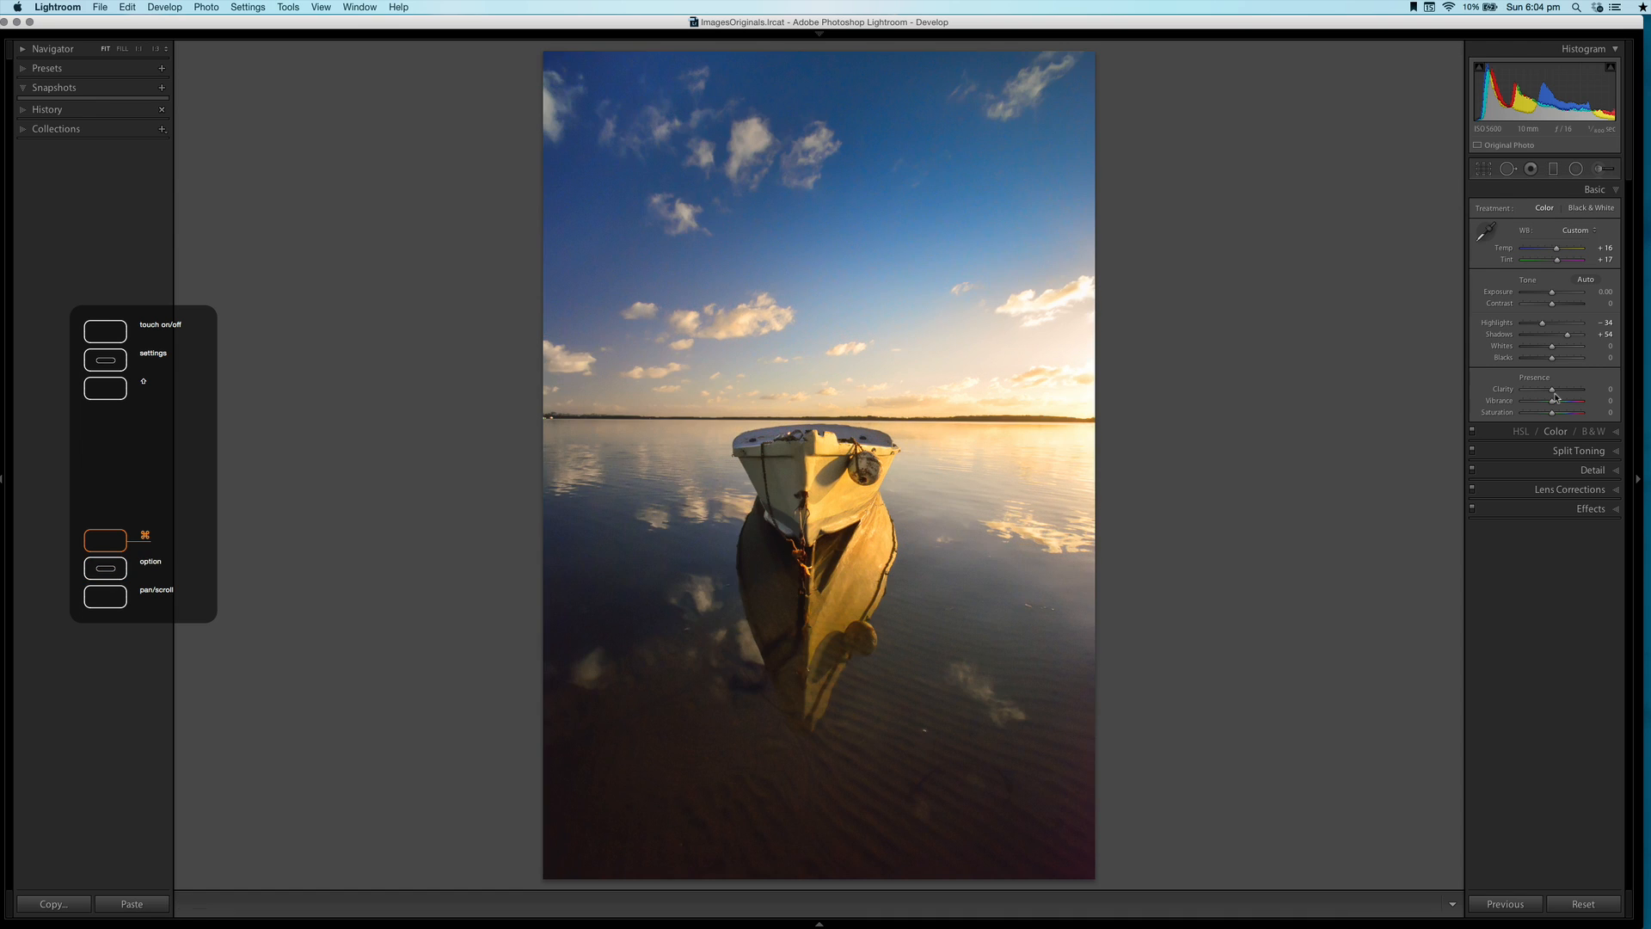
pyautogui.press('\\')
pyautogui.press('\\')
pyautogui.press('\\')
pyautogui.press('\\')
pyautogui.press('\\')
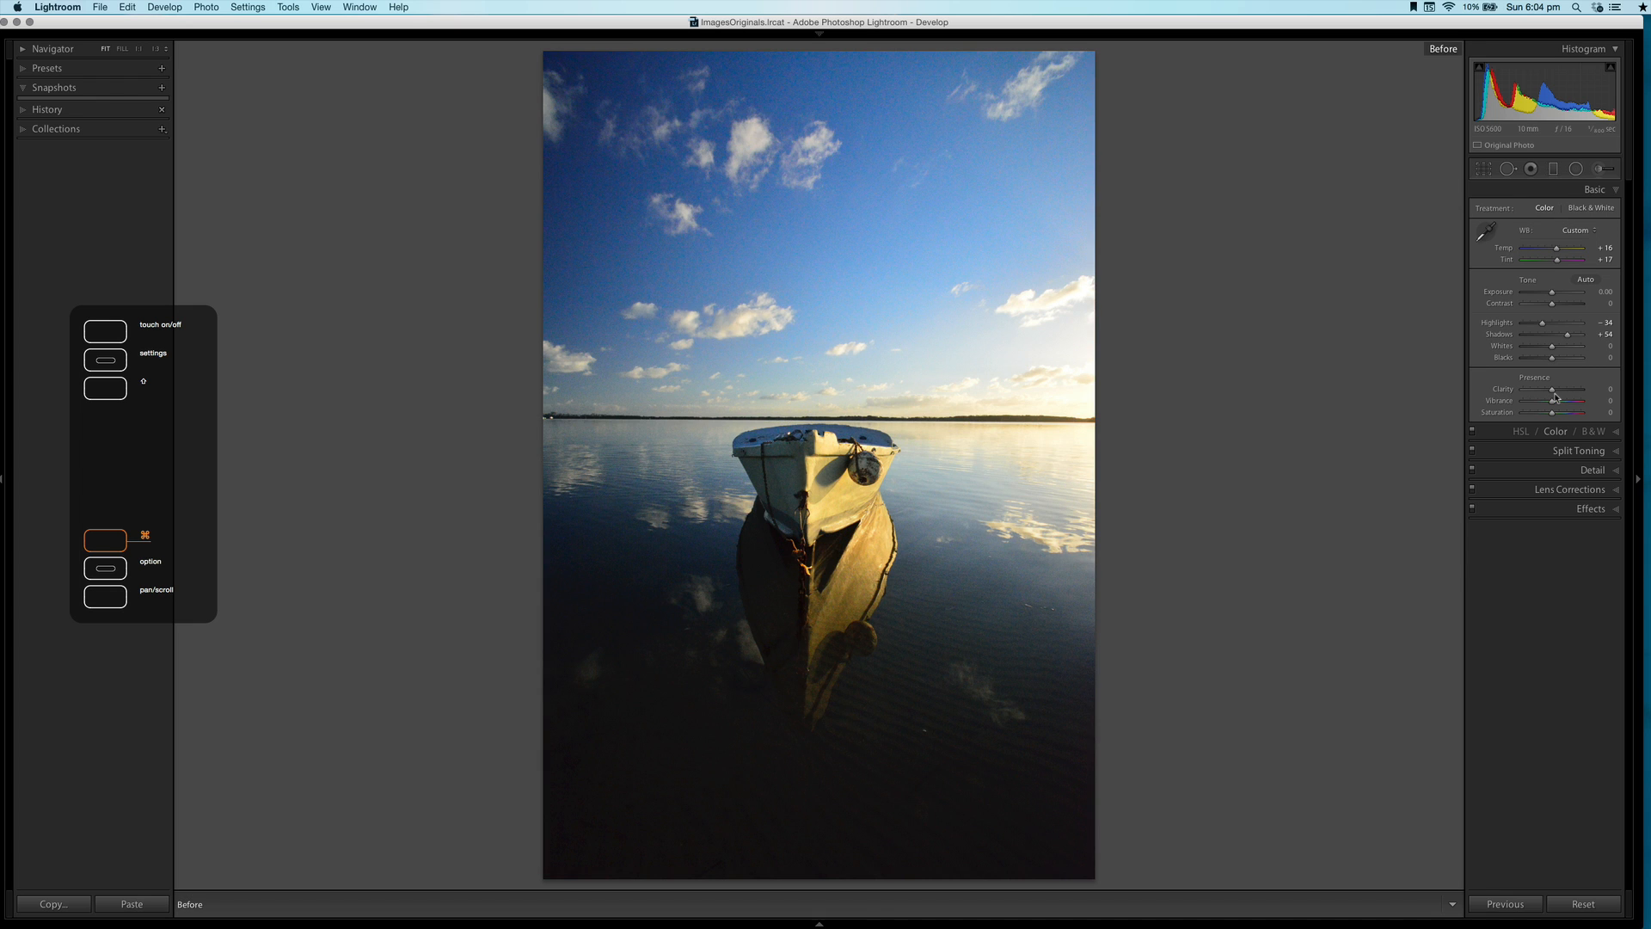
pyautogui.press('\\')
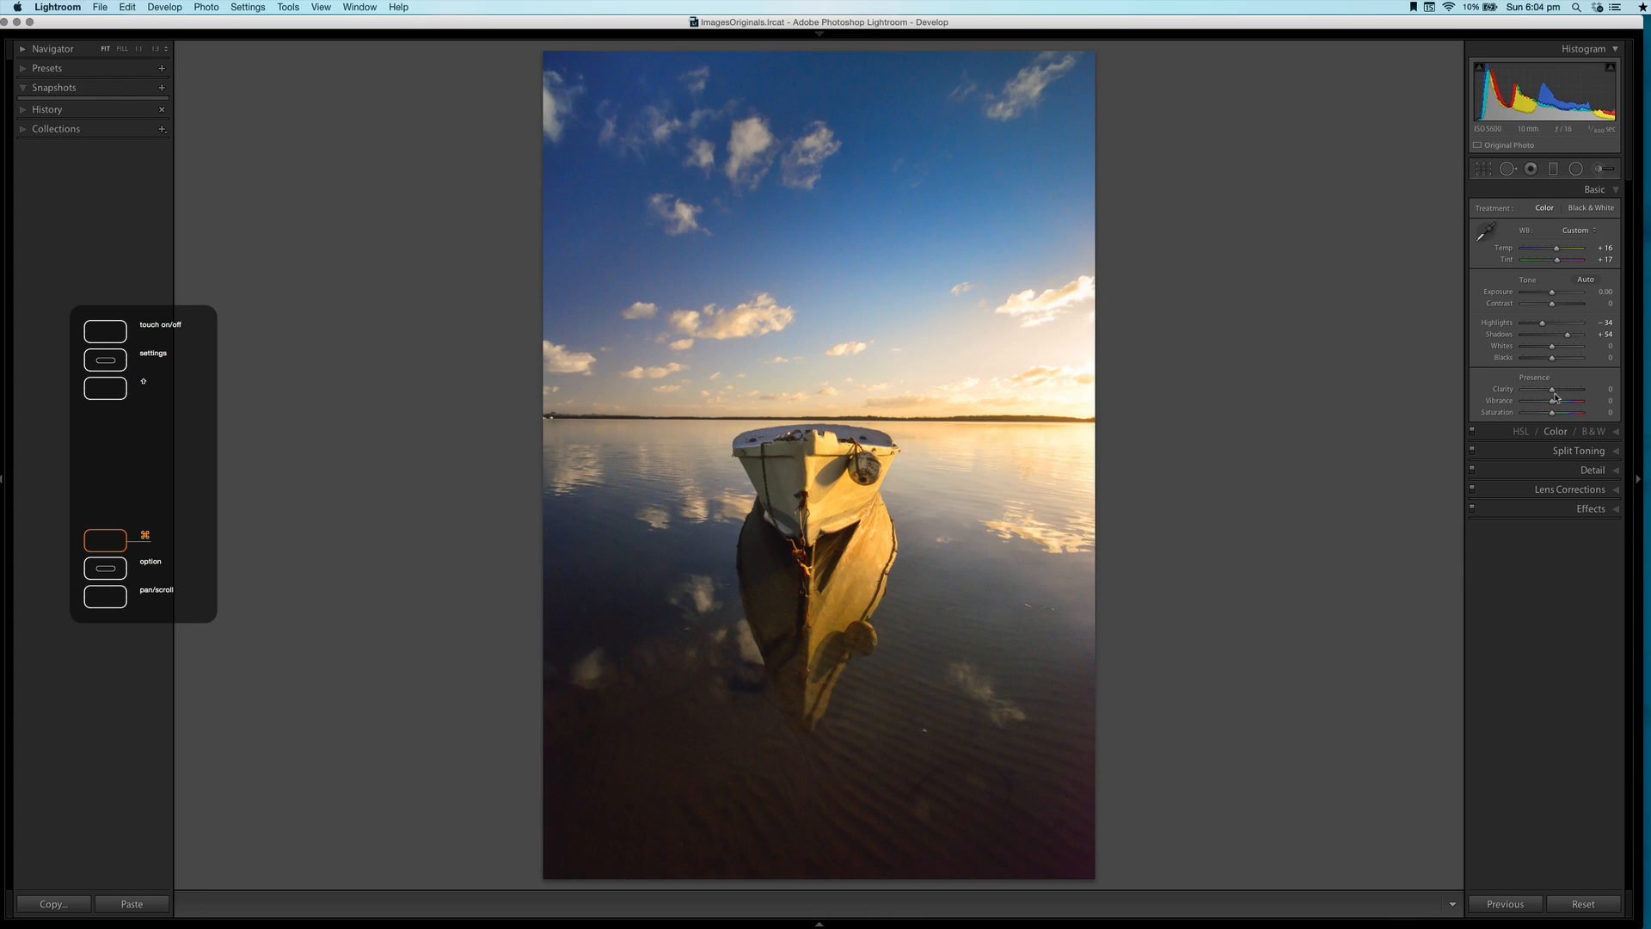
pyautogui.press('\\')
pyautogui.press('\\')
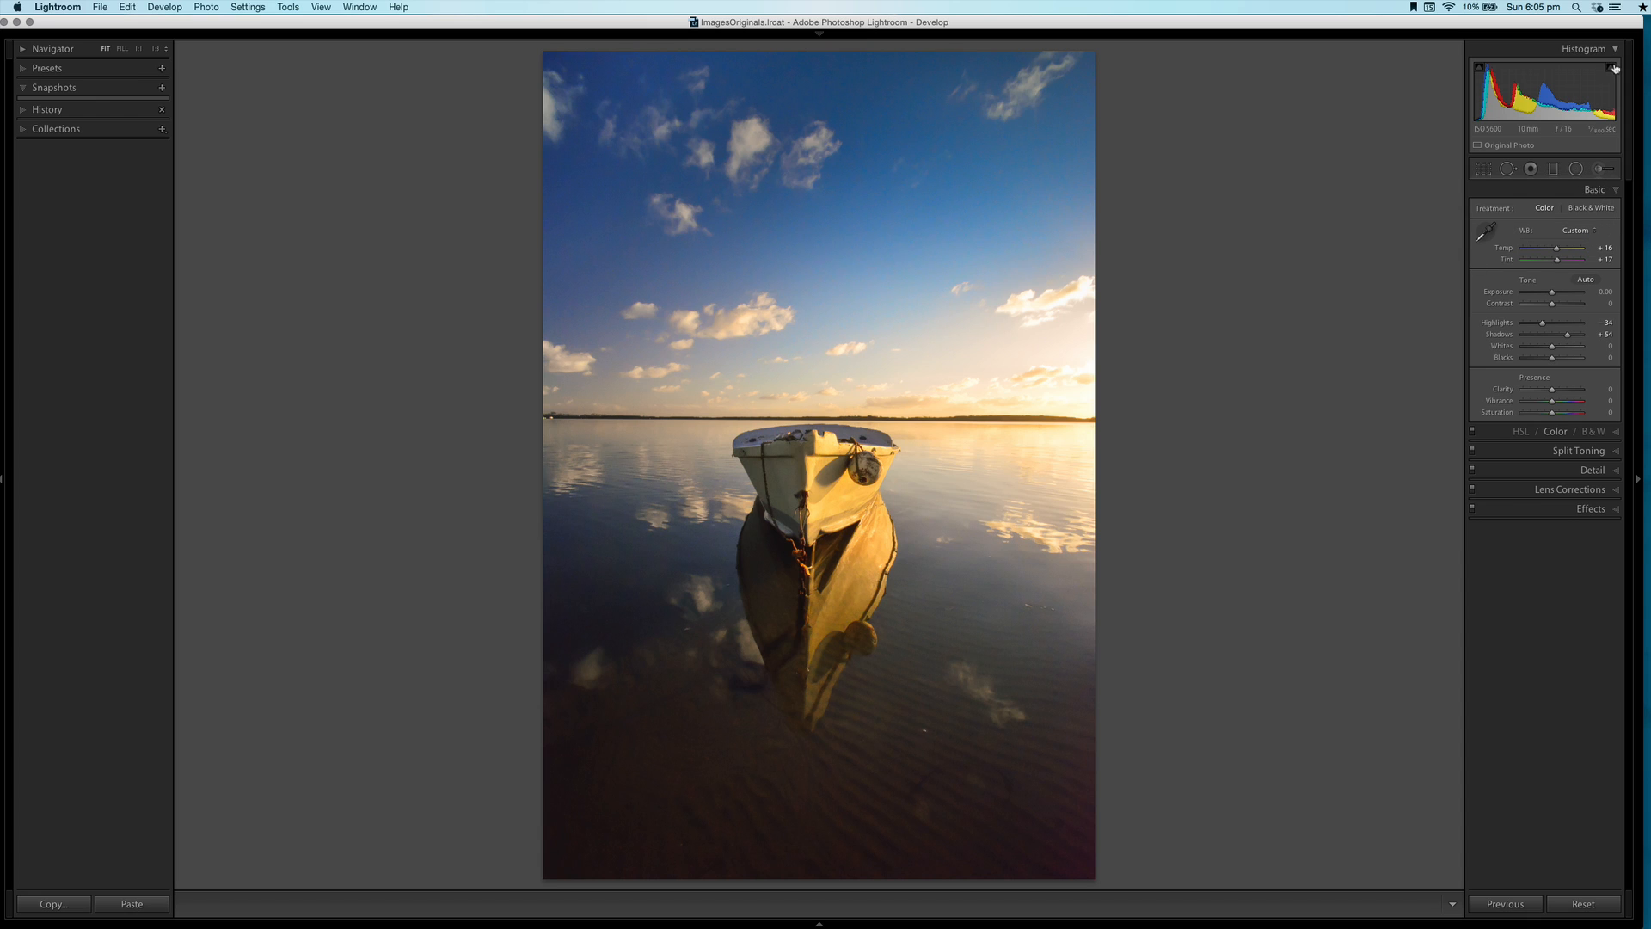
# Lower the whole photo's Highlights to -63
pyautogui.press('Down')
pyautogui.press('Down')
pyautogui.moveTo(1539, 322); pyautogui.dragTo(1599, 323)
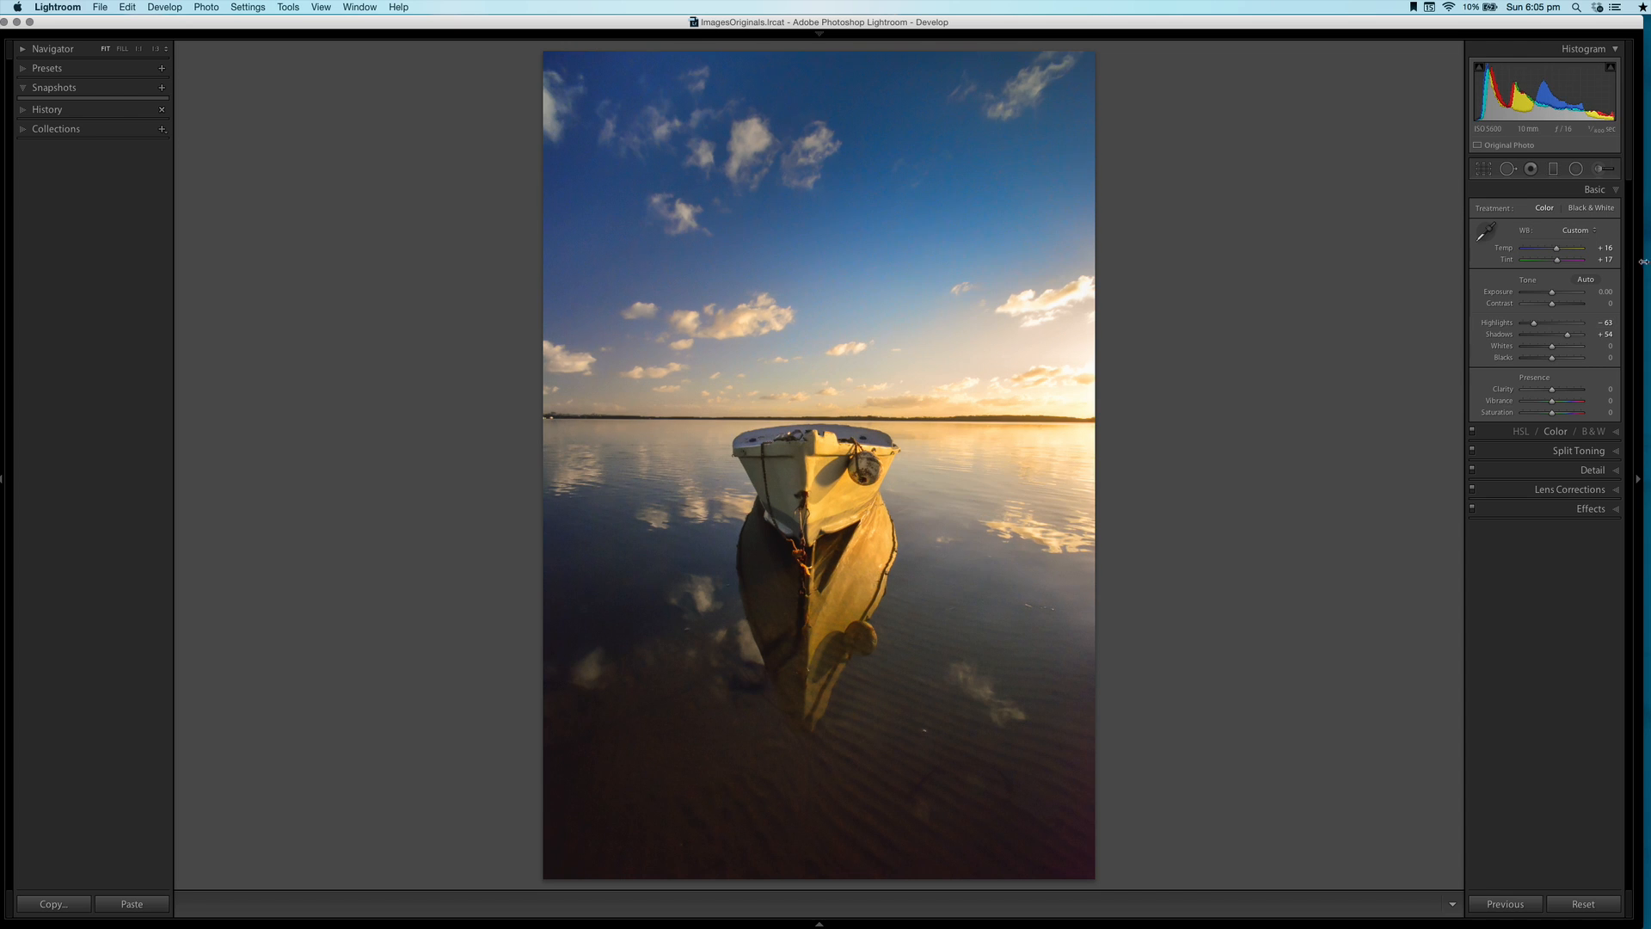
# Set the photo's Blacks to -31 while checking shadow clipping, and raise Whites to +30
pyautogui.moveTo(1552, 358); pyautogui.dragTo(1555, 359)
pyautogui.moveTo(1554, 358); pyautogui.dragTo(1543, 358)
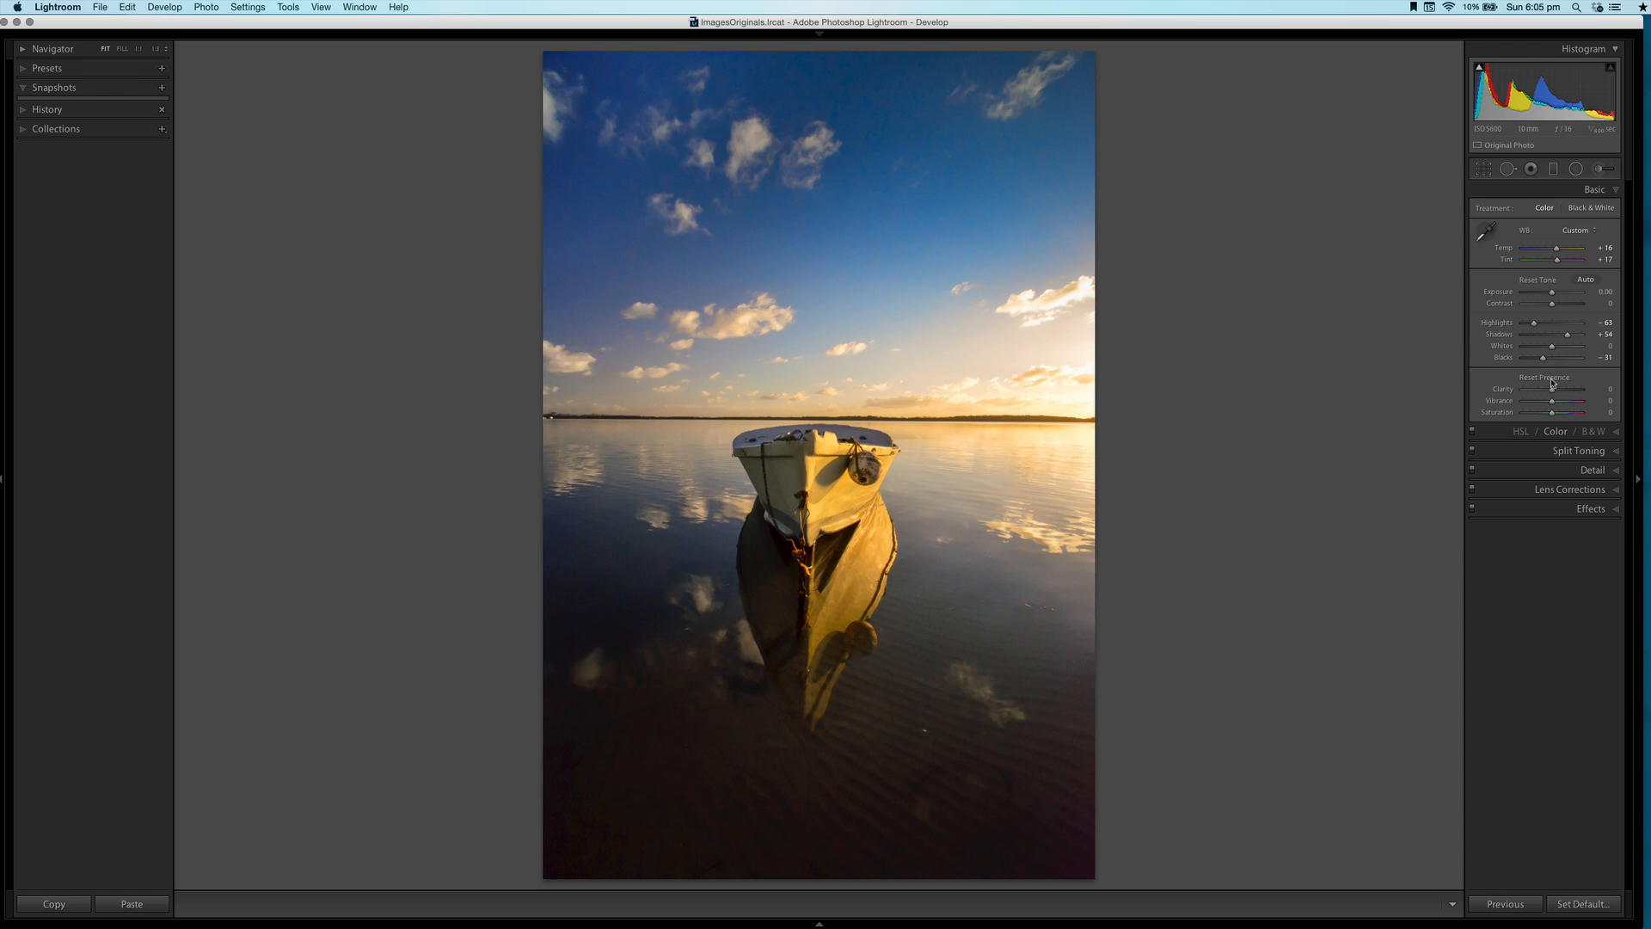
pyautogui.moveTo(1543, 358); pyautogui.dragTo(1549, 360)
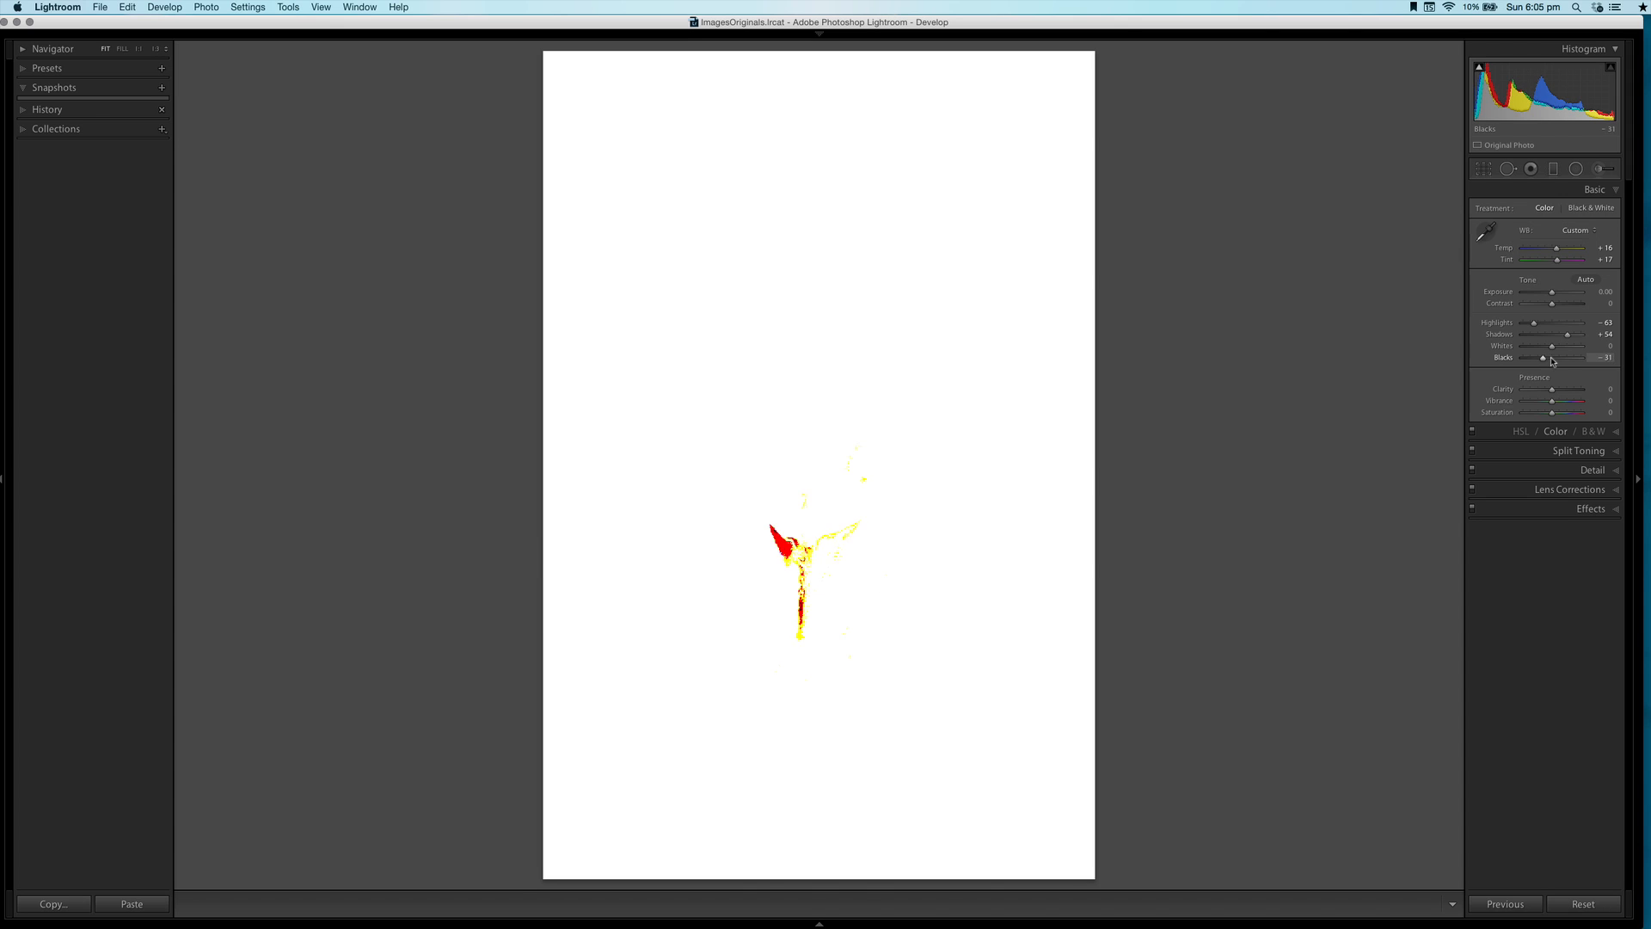
pyautogui.moveTo(1552, 346); pyautogui.dragTo(1561, 347)
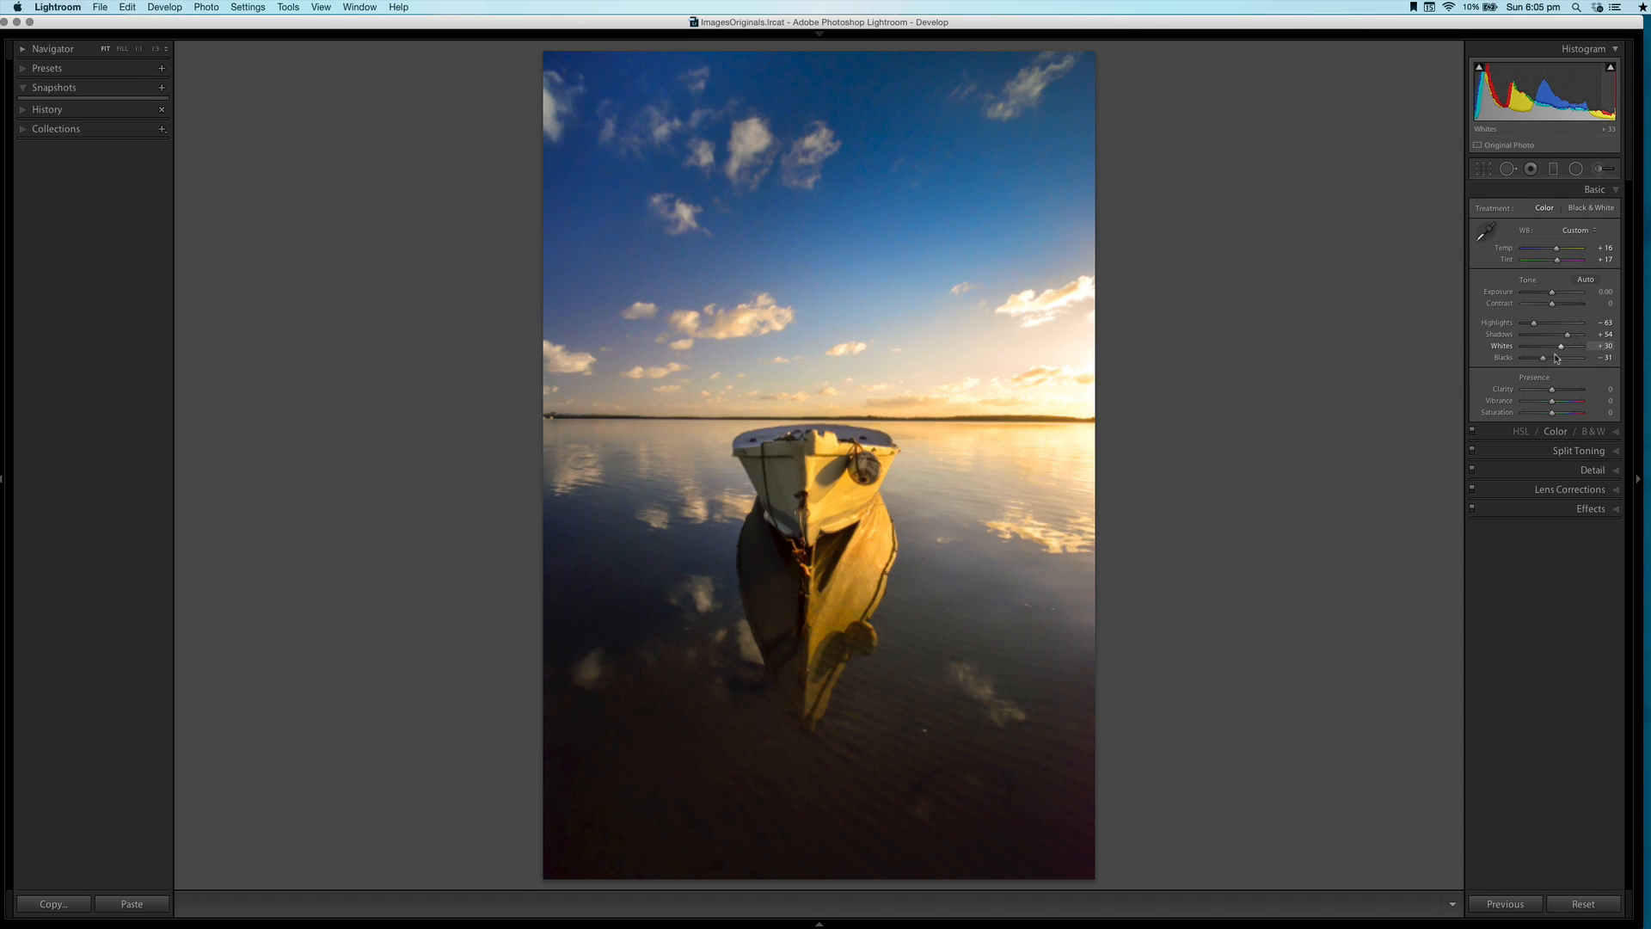
# Return the whole photo's Whites to 0 and compare the edit with the unedited original
pyautogui.press('alt')
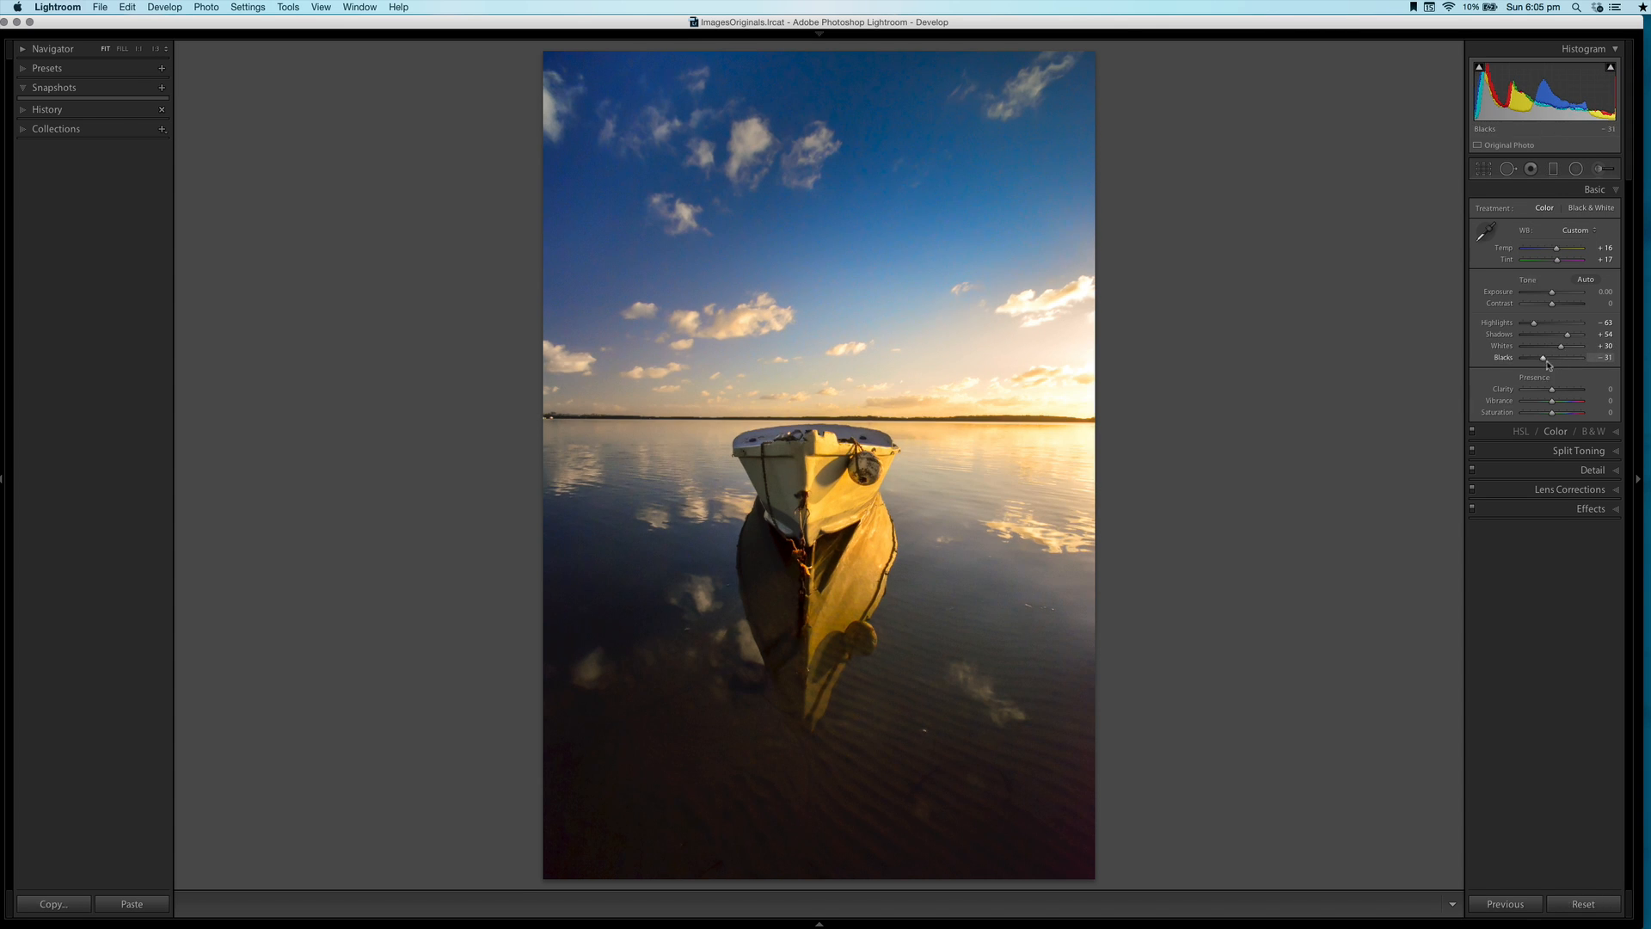
pyautogui.moveTo(1566, 351); pyautogui.dragTo(1538, 354)
pyautogui.press('\\')
pyautogui.press('\\')
pyautogui.press('\\')
pyautogui.press('\\')
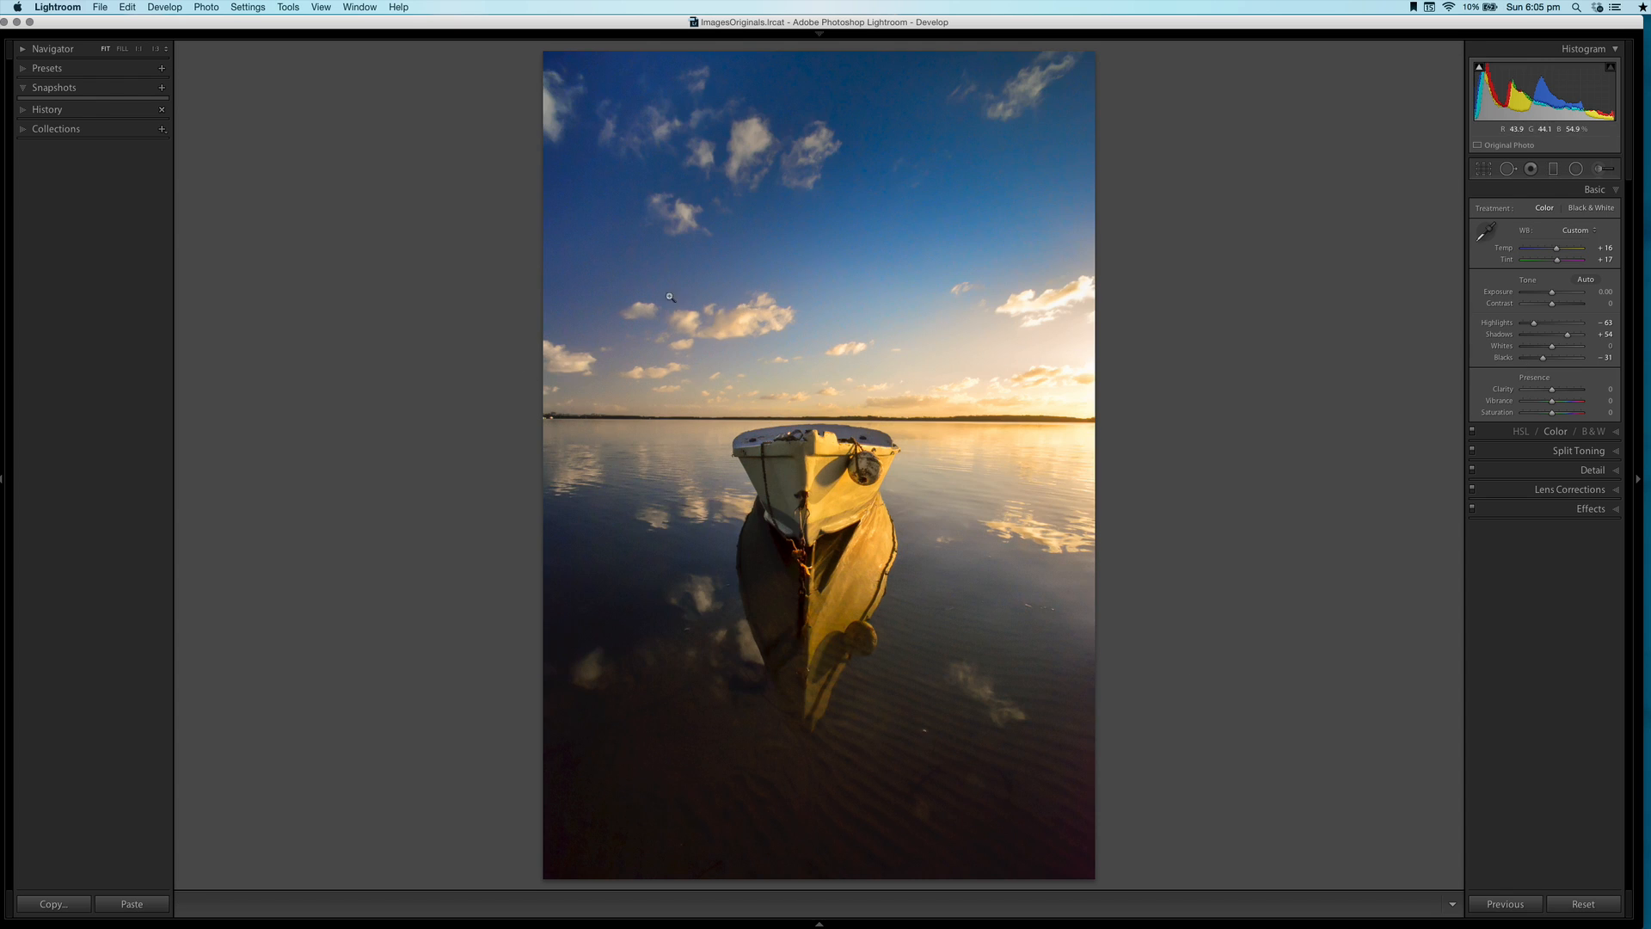
# Review the settings and extent of the existing radial filter at the horizon, then close it
pyautogui.click(1575, 169)
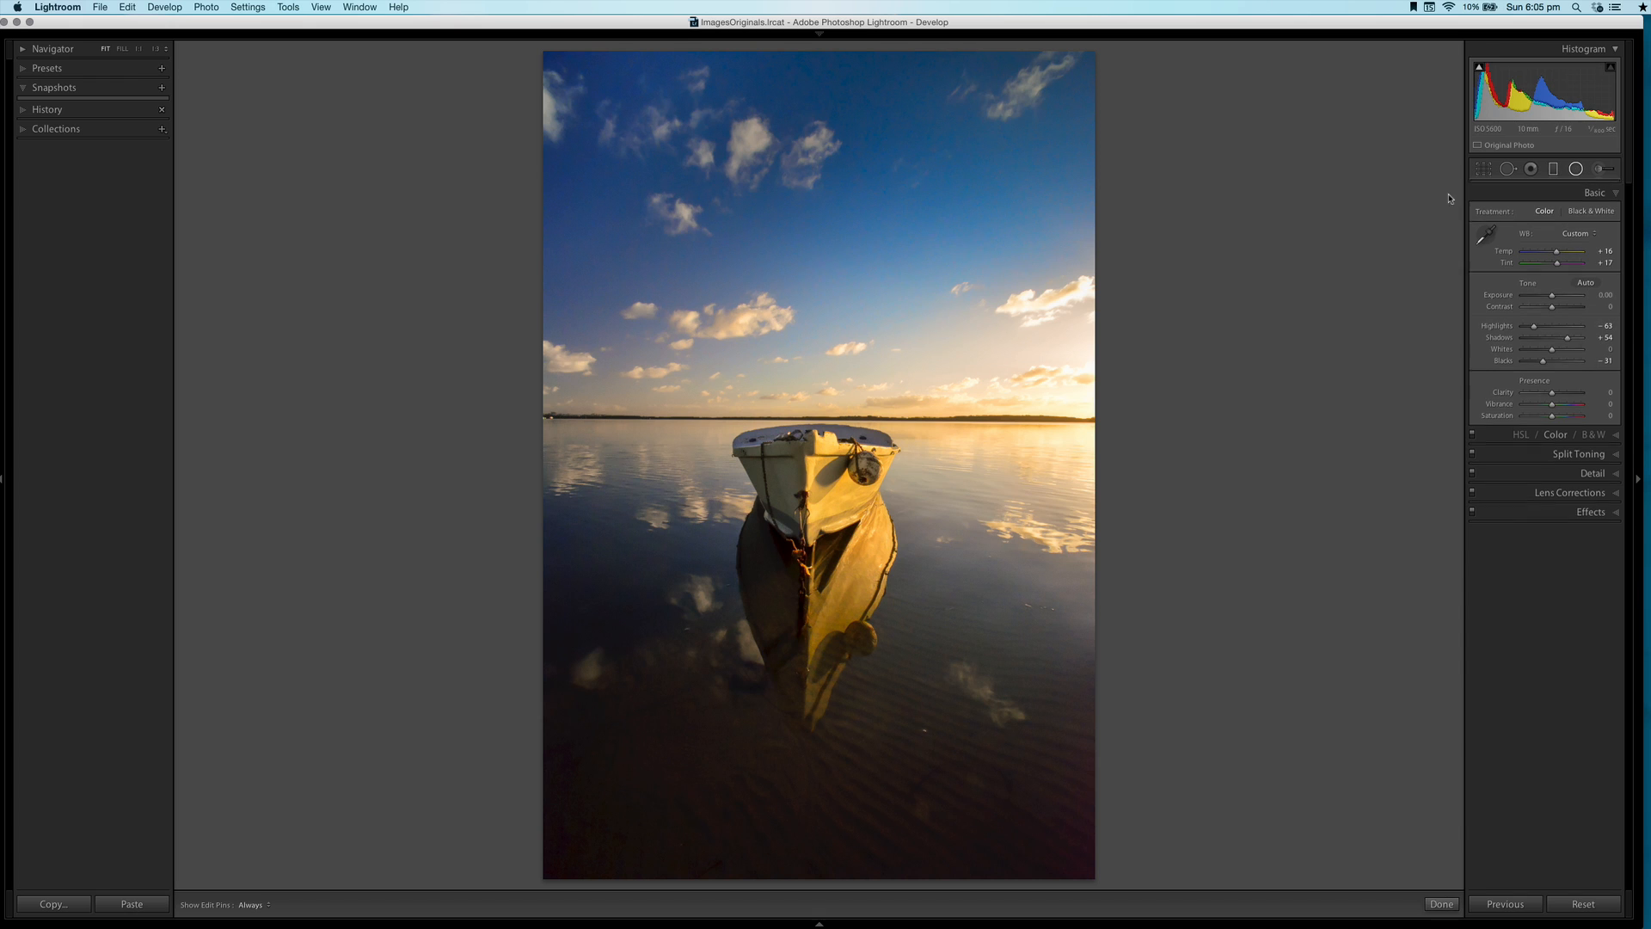
pyautogui.click(977, 386)
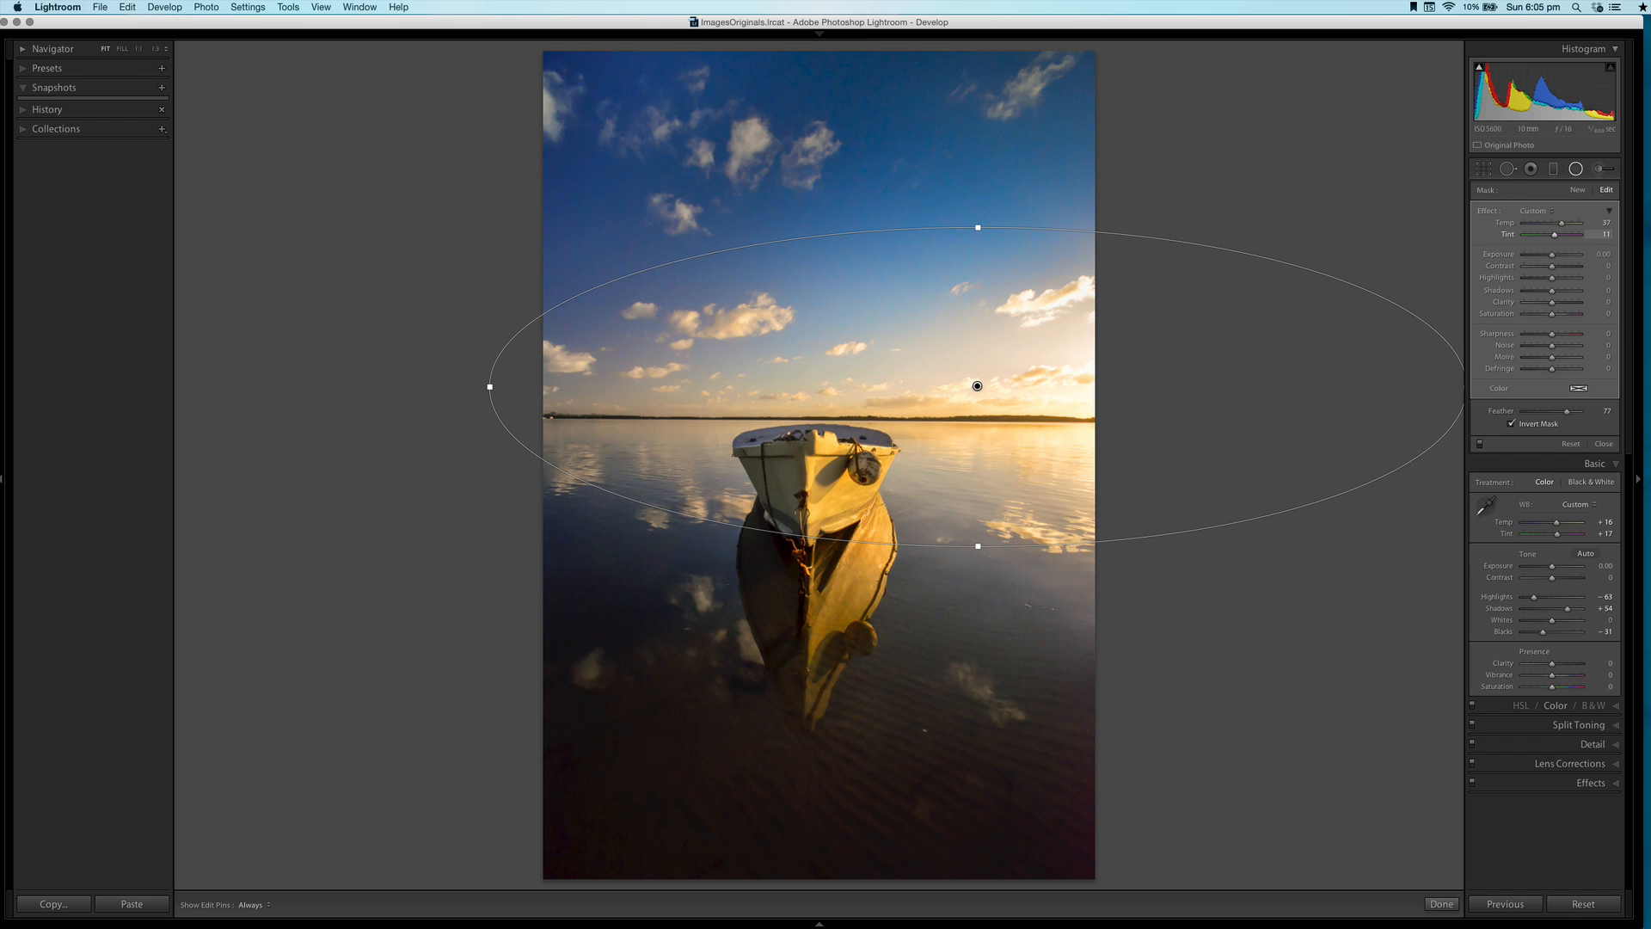
pyautogui.click(1604, 444)
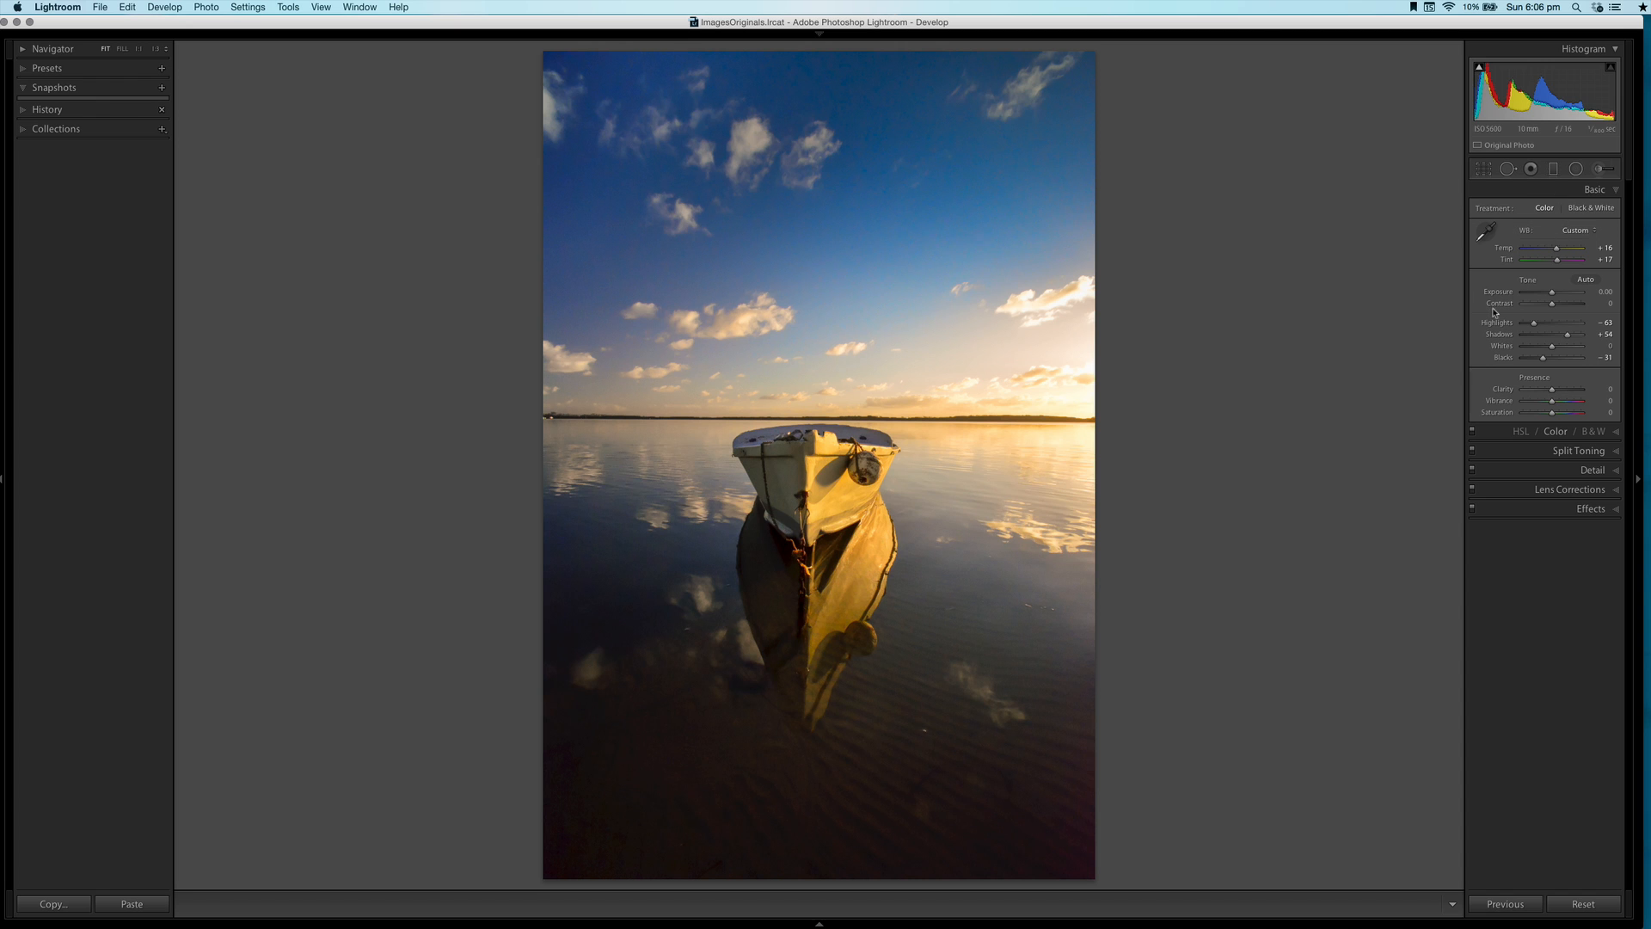
# Switch repeatedly between the unedited original and the current edit to judge the overall tone and colour
pyautogui.press('\\')
pyautogui.press('\\')
pyautogui.press('\\')
pyautogui.press('\\')
pyautogui.press('\\')
pyautogui.press('\\')
pyautogui.press('\\')
pyautogui.press('\\')
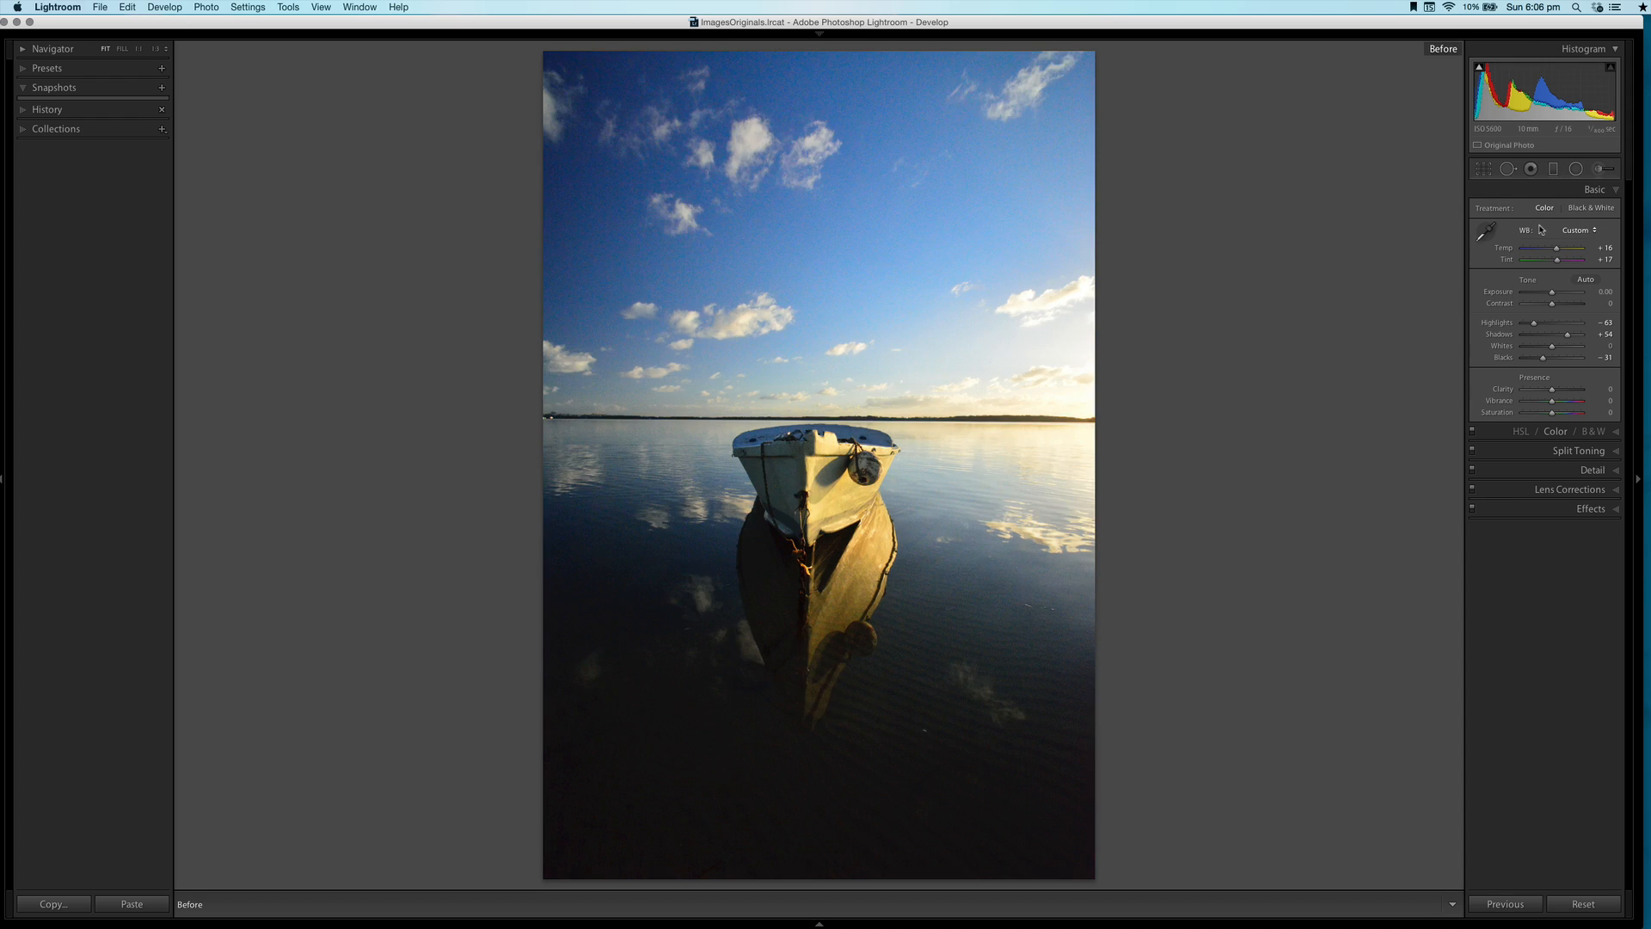
# Inspect the boat's hull and buoy at close range for noise and sharpness, then return to the full photo
pyautogui.click(875, 488)
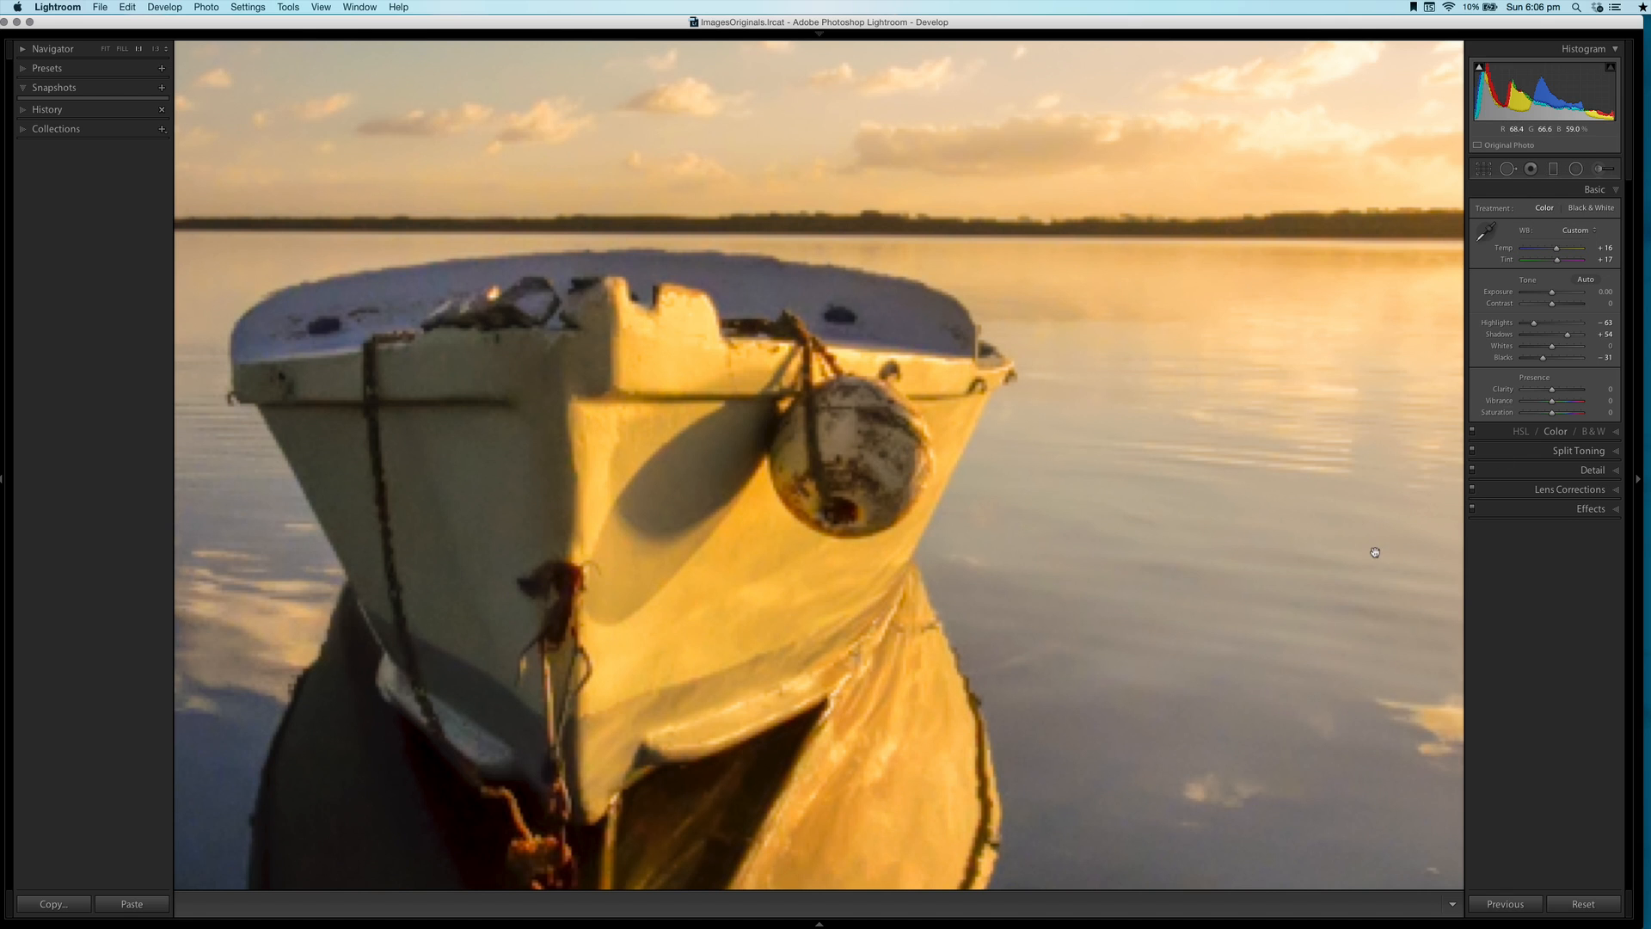
pyautogui.moveTo(807, 538); pyautogui.dragTo(891, 477)
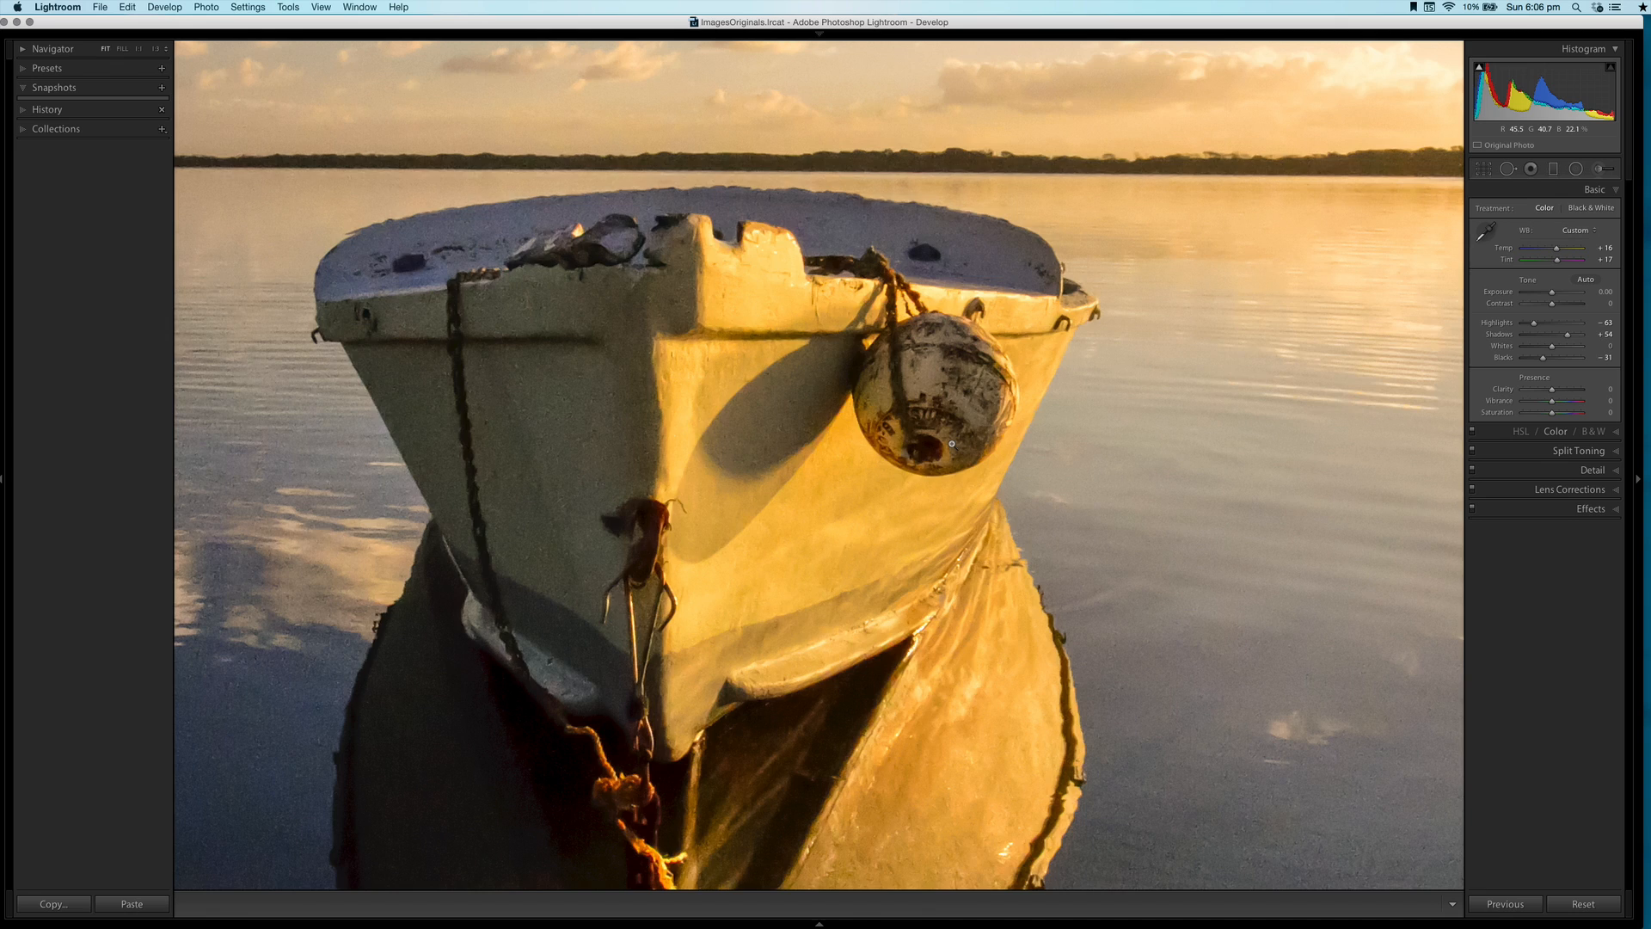
pyautogui.click(952, 443)
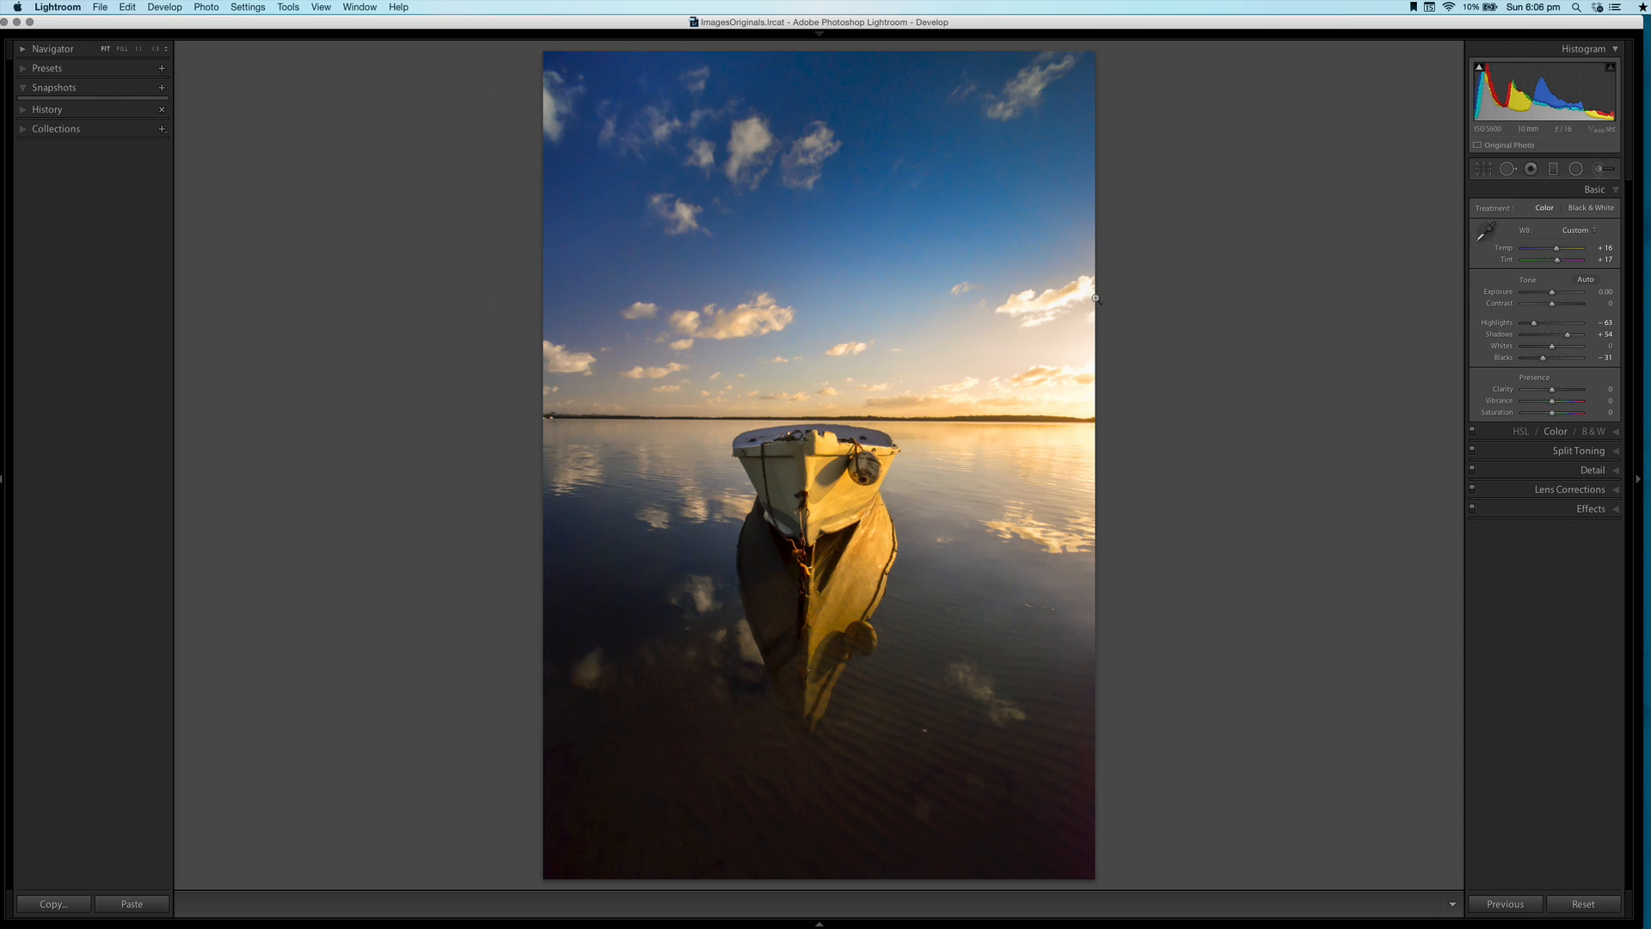
# Sharpen the photo with Amount 76 and limit the sharpening to edges with Masking 40
pyautogui.click(1626, 189)
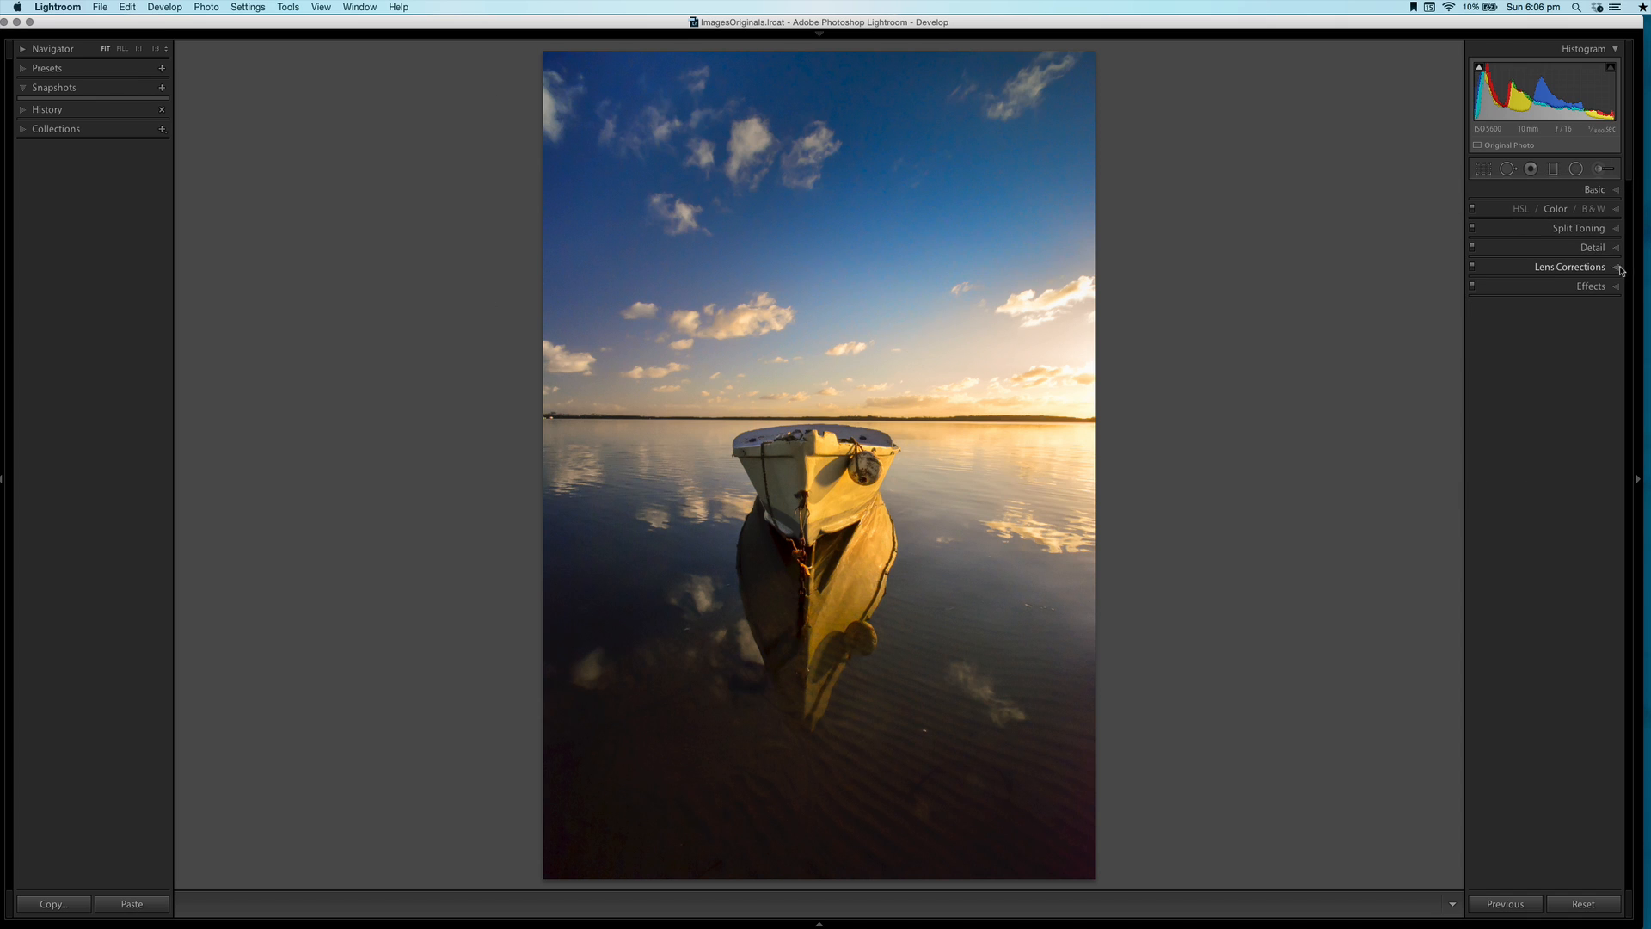
pyautogui.click(1620, 252)
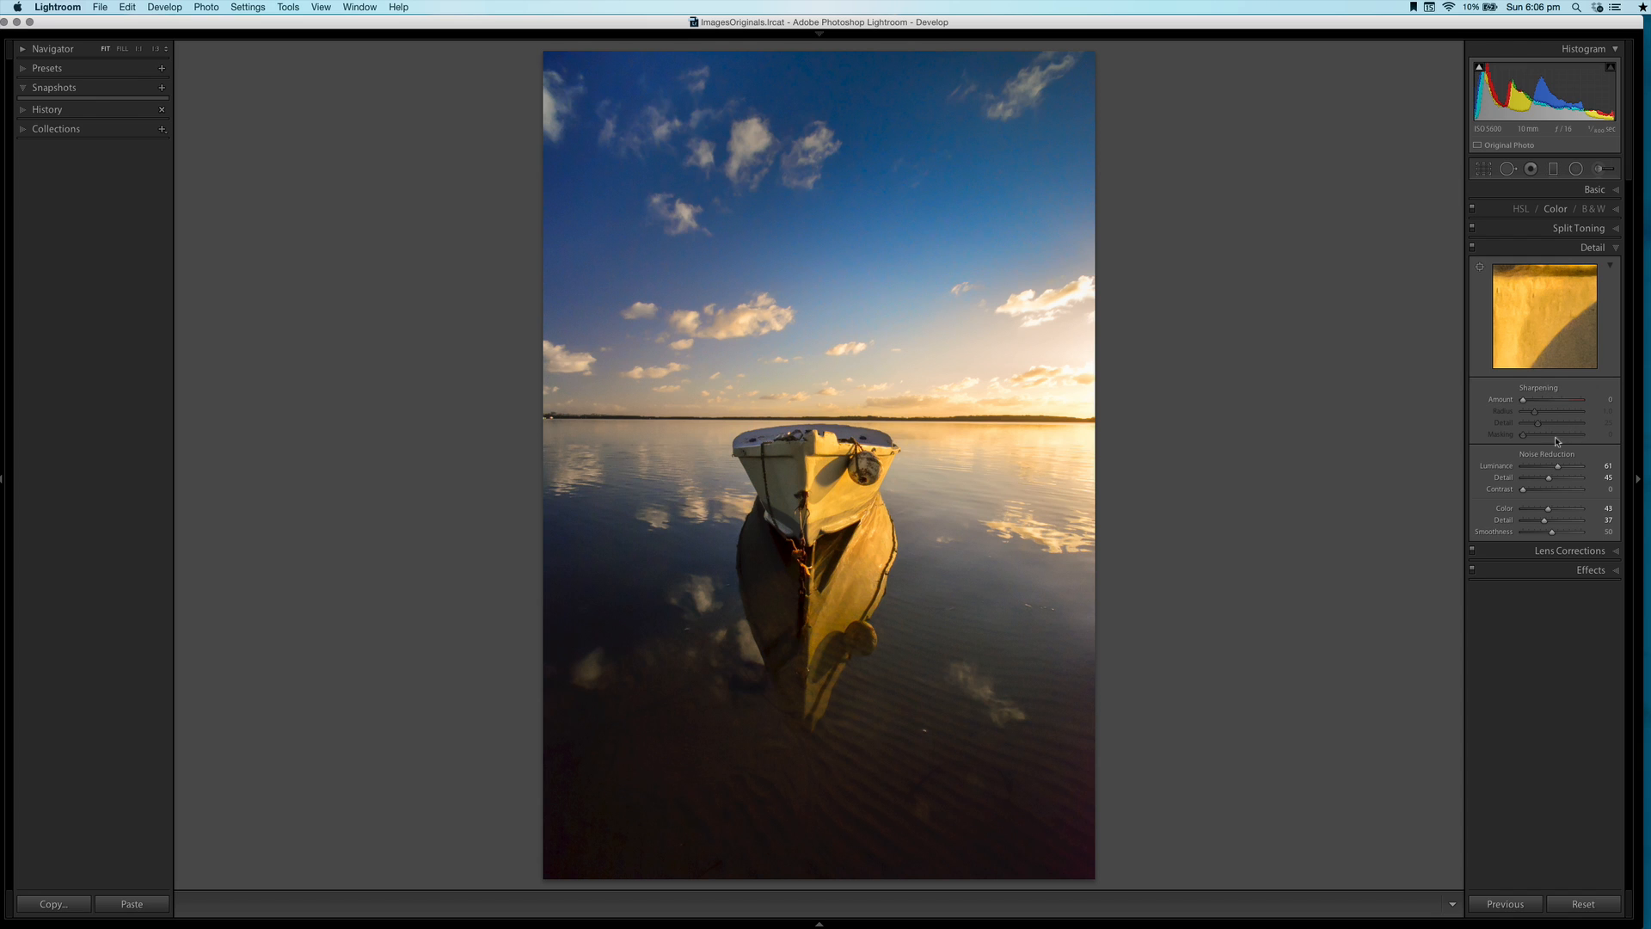
pyautogui.moveTo(1523, 400); pyautogui.dragTo(1536, 401)
pyautogui.moveTo(1553, 400); pyautogui.dragTo(1551, 401)
pyautogui.moveTo(1523, 435); pyautogui.dragTo(1548, 437)
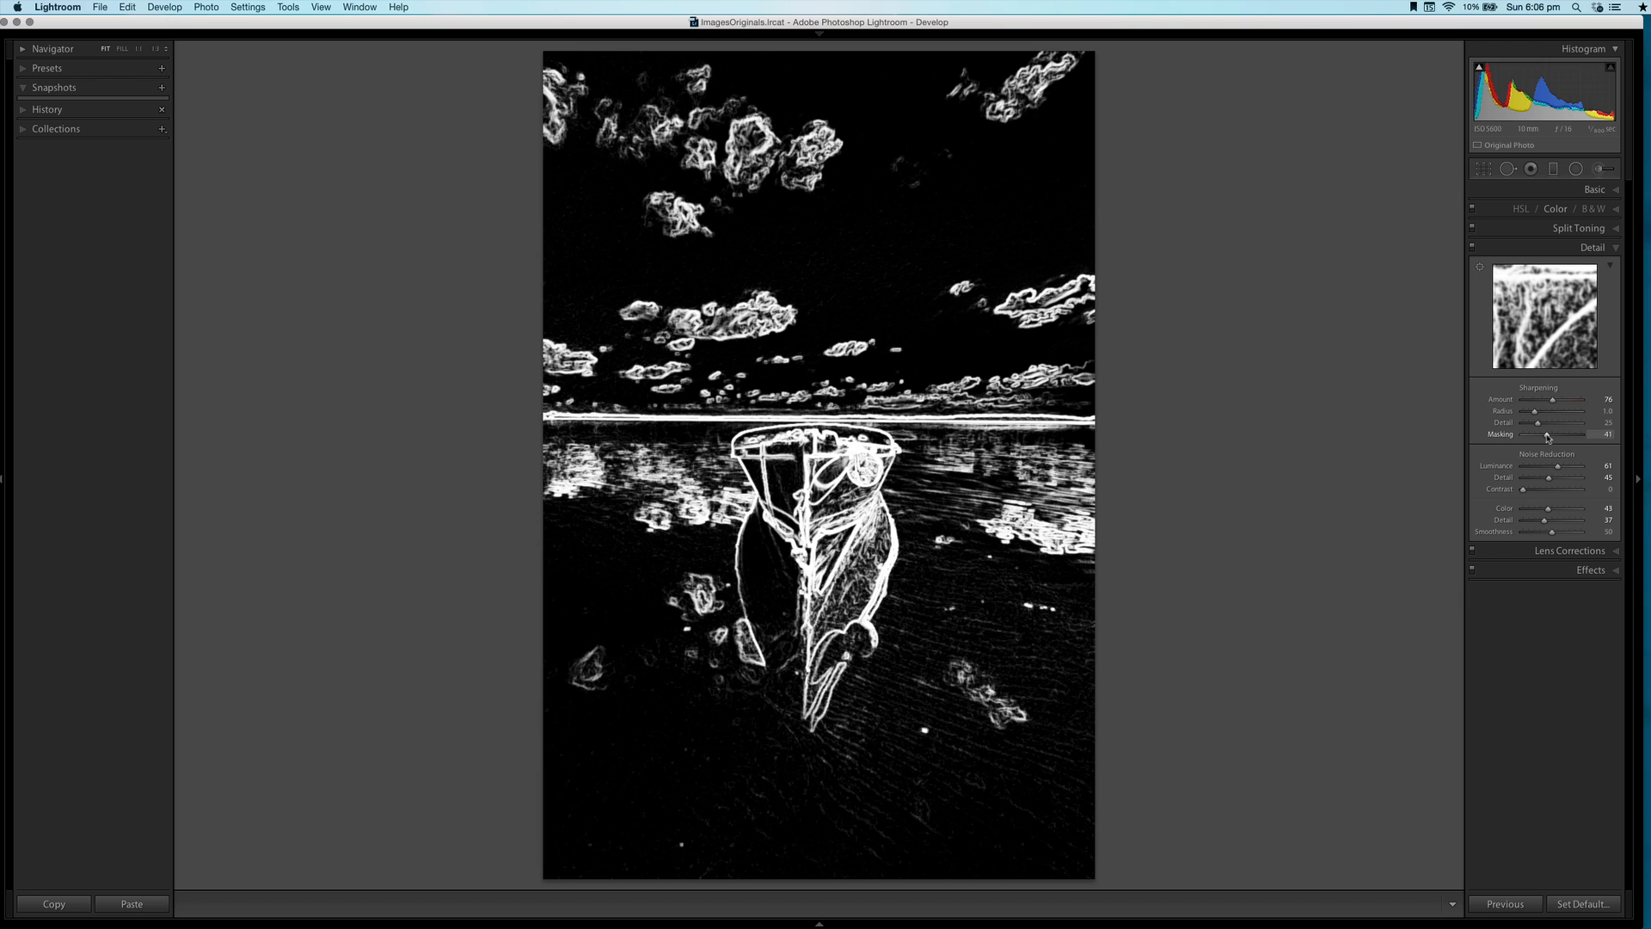
pyautogui.moveTo(1546, 437); pyautogui.dragTo(1547, 437)
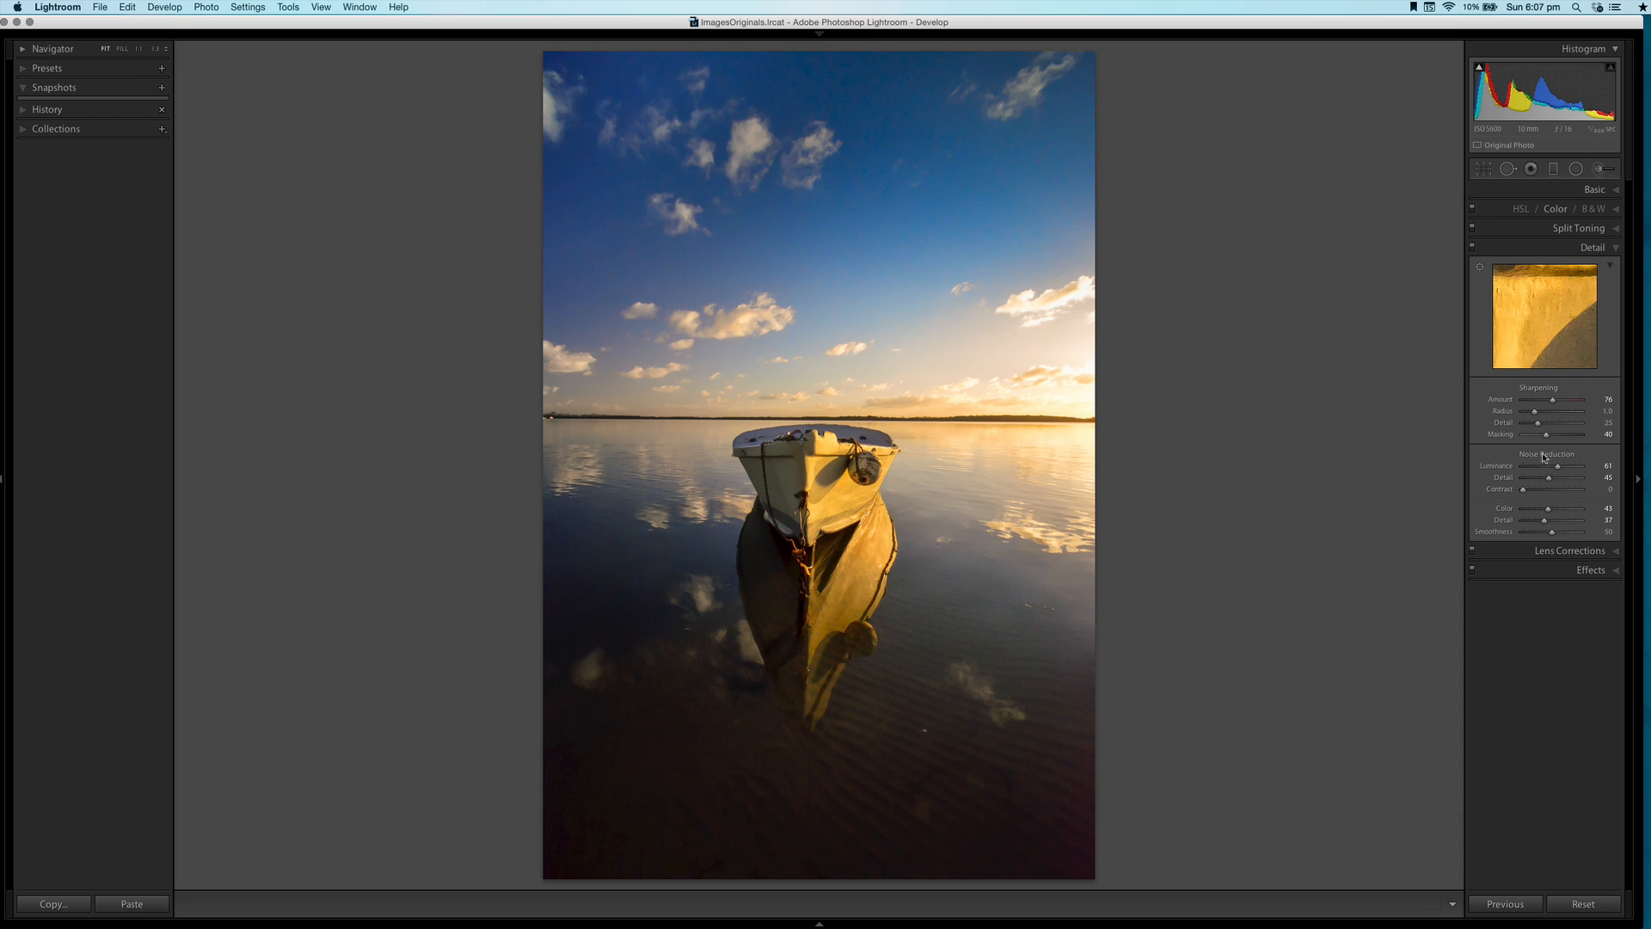
# Test lower and higher sharpening amounts on a close-up of the boat, then set the sharpening Amount to 0
pyautogui.doubleClick(1506, 401)
pyautogui.moveTo(1604, 399); pyautogui.dragTo(1614, 399)
pyautogui.click(860, 460)
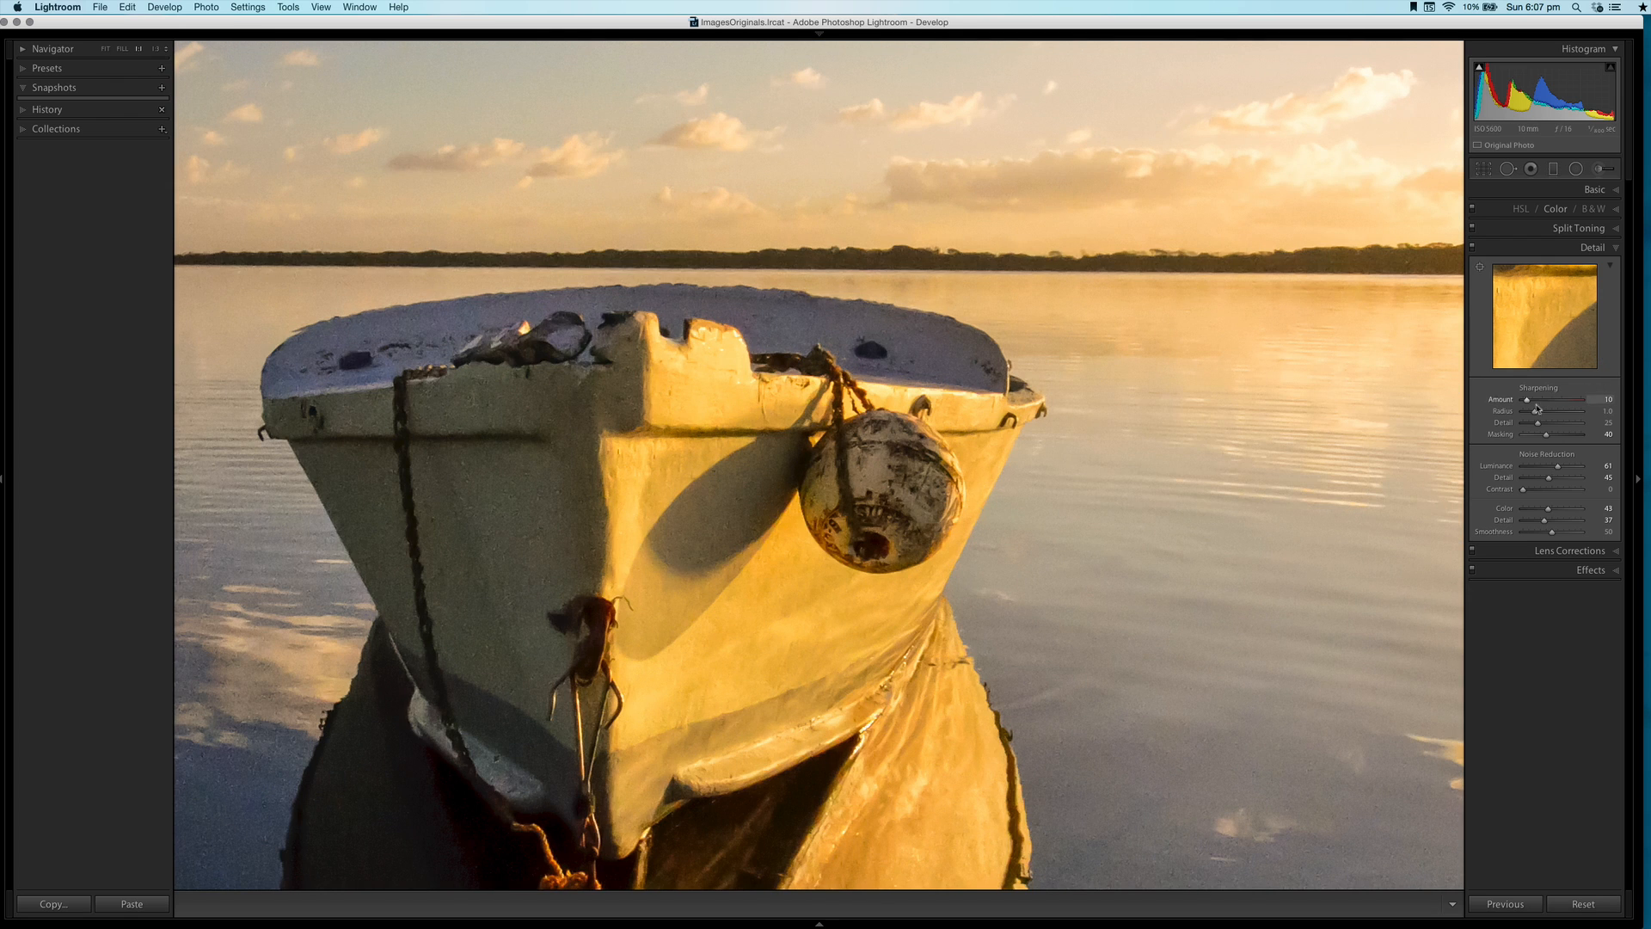
pyautogui.moveTo(1527, 403); pyautogui.dragTo(1560, 398)
pyautogui.moveTo(1527, 402); pyautogui.dragTo(1521, 401)
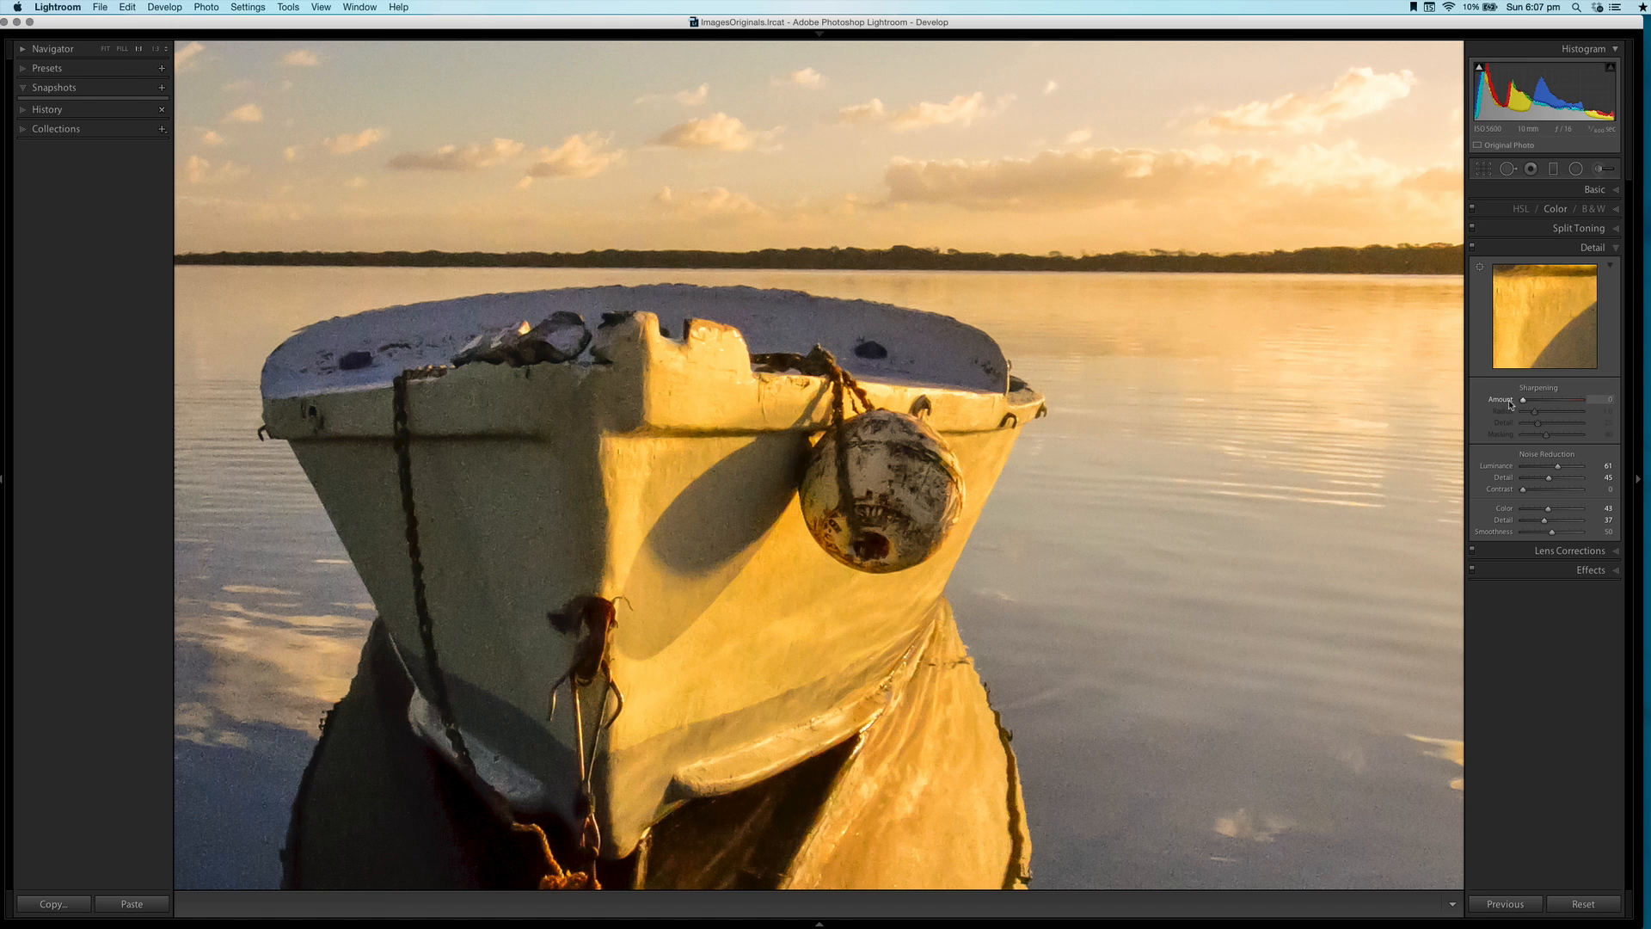
pyautogui.click(1614, 252)
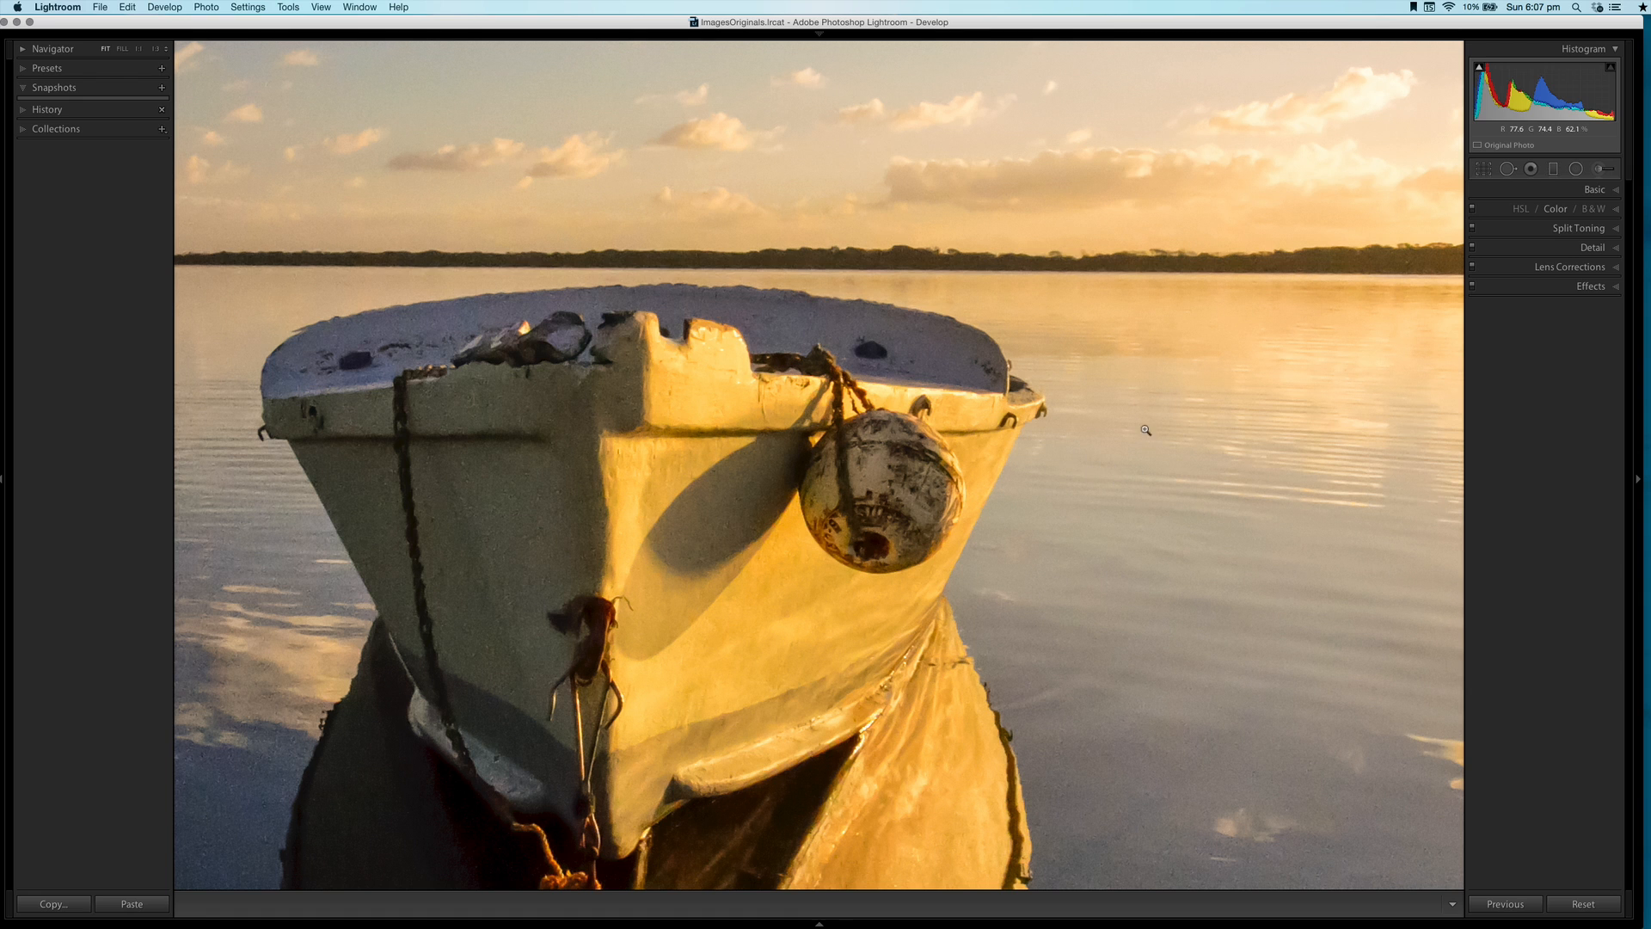
pyautogui.click(1120, 342)
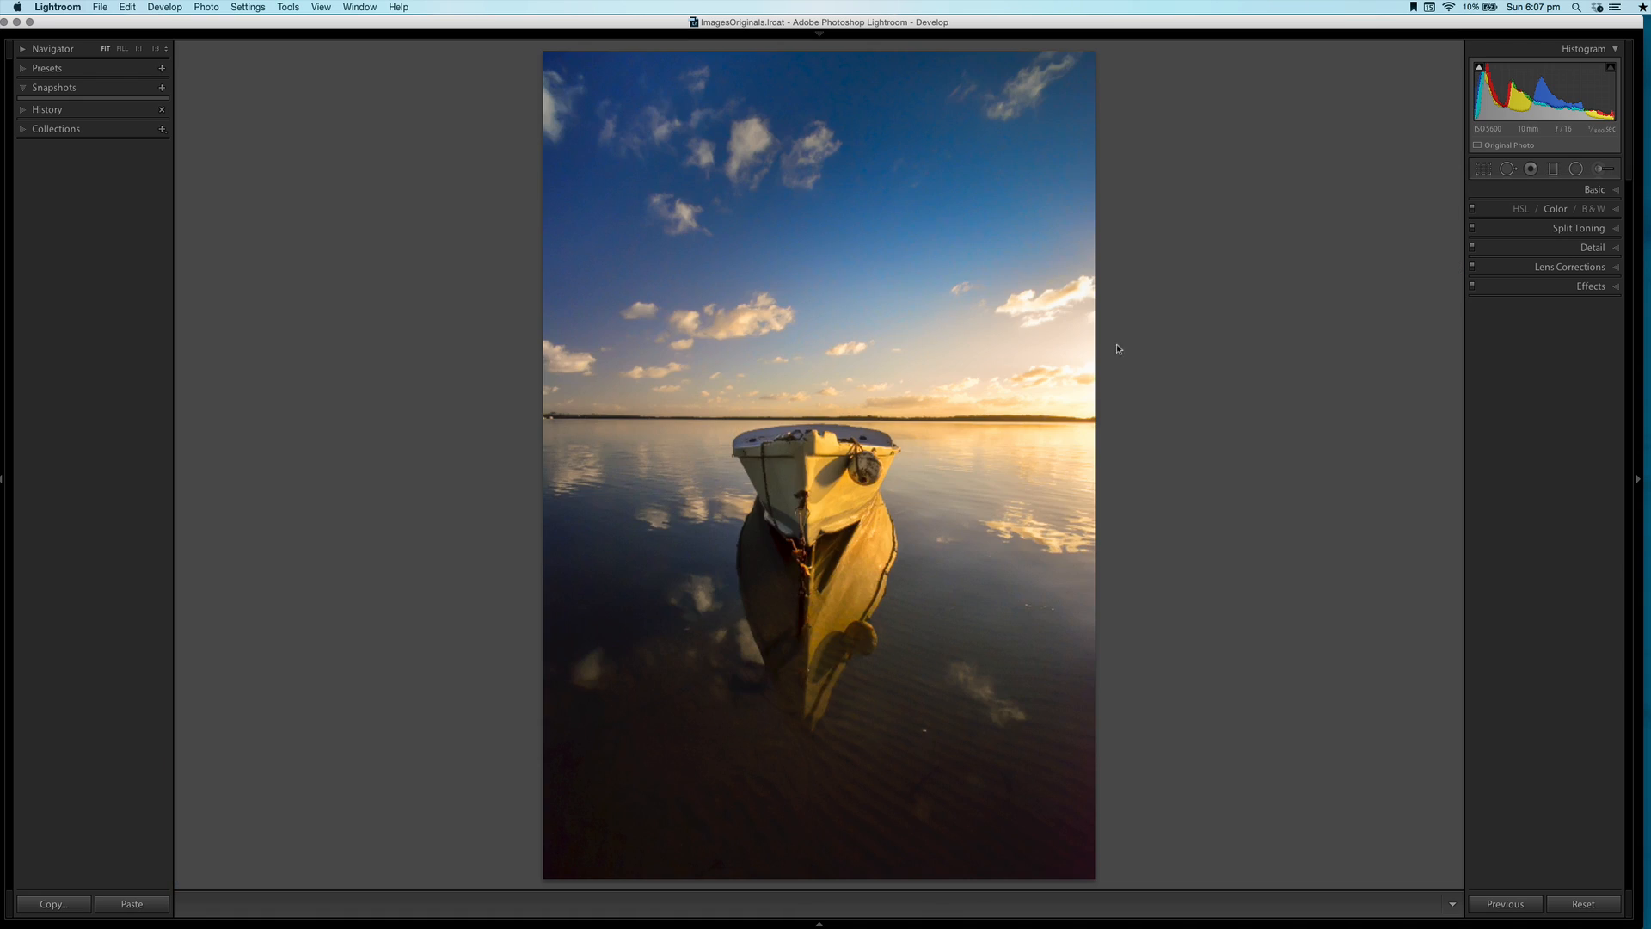
# Compare the full photo without sharpening against the unedited original
pyautogui.press('\\')
pyautogui.press('\\')
pyautogui.press('\\')
pyautogui.press('\\')
pyautogui.press('\\')
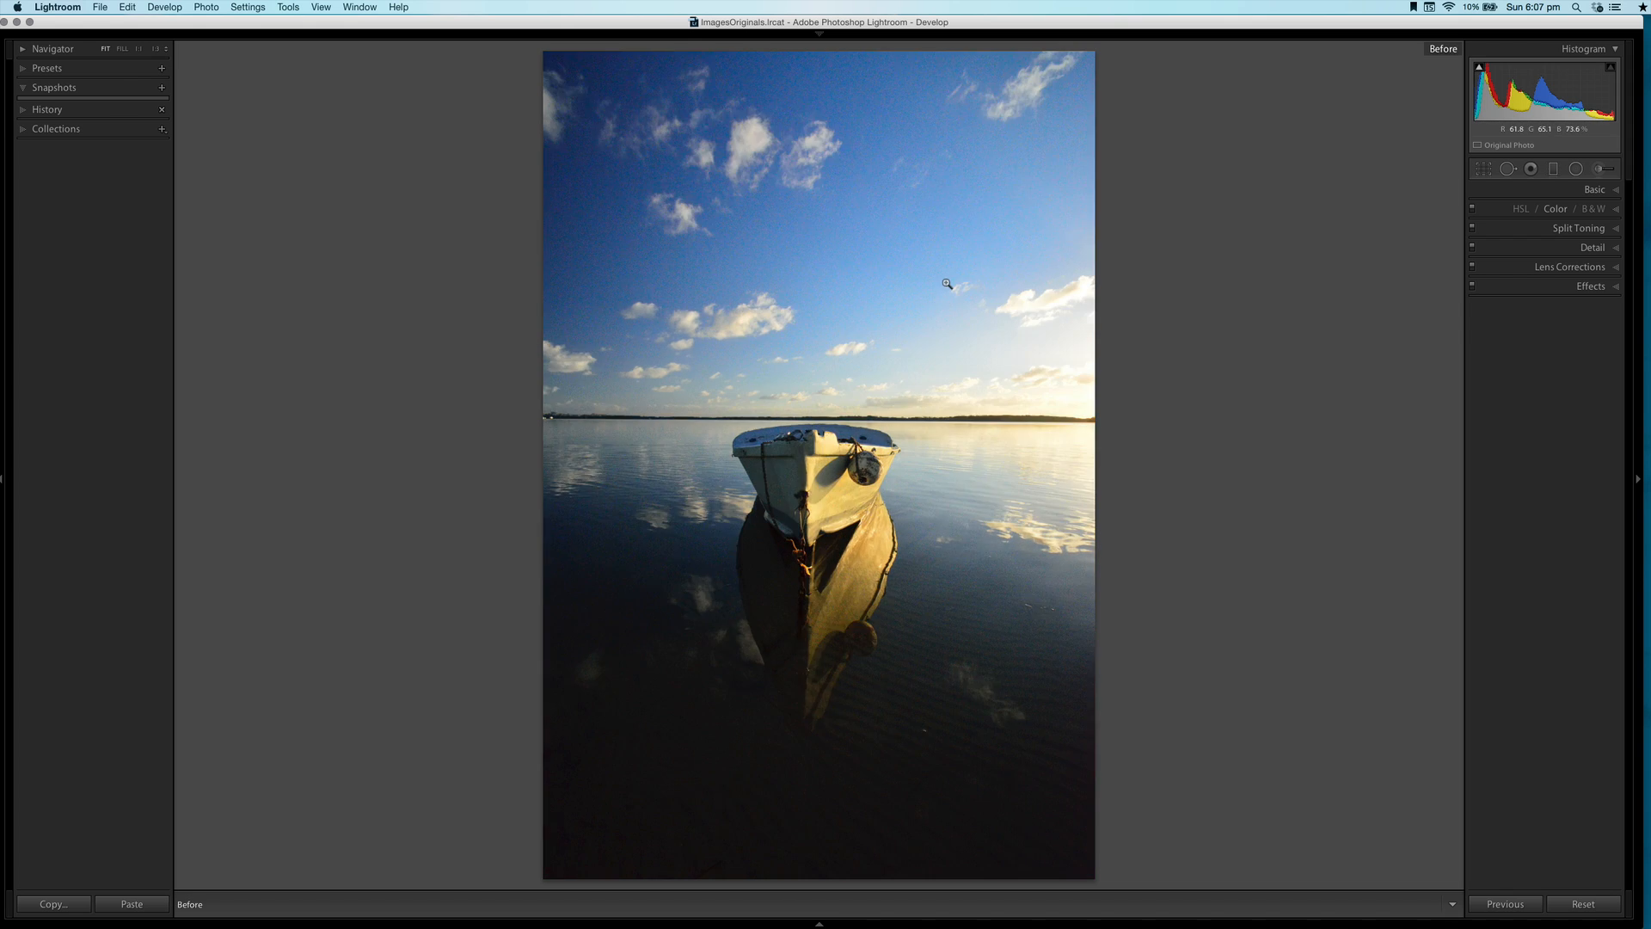
pyautogui.press('\\')
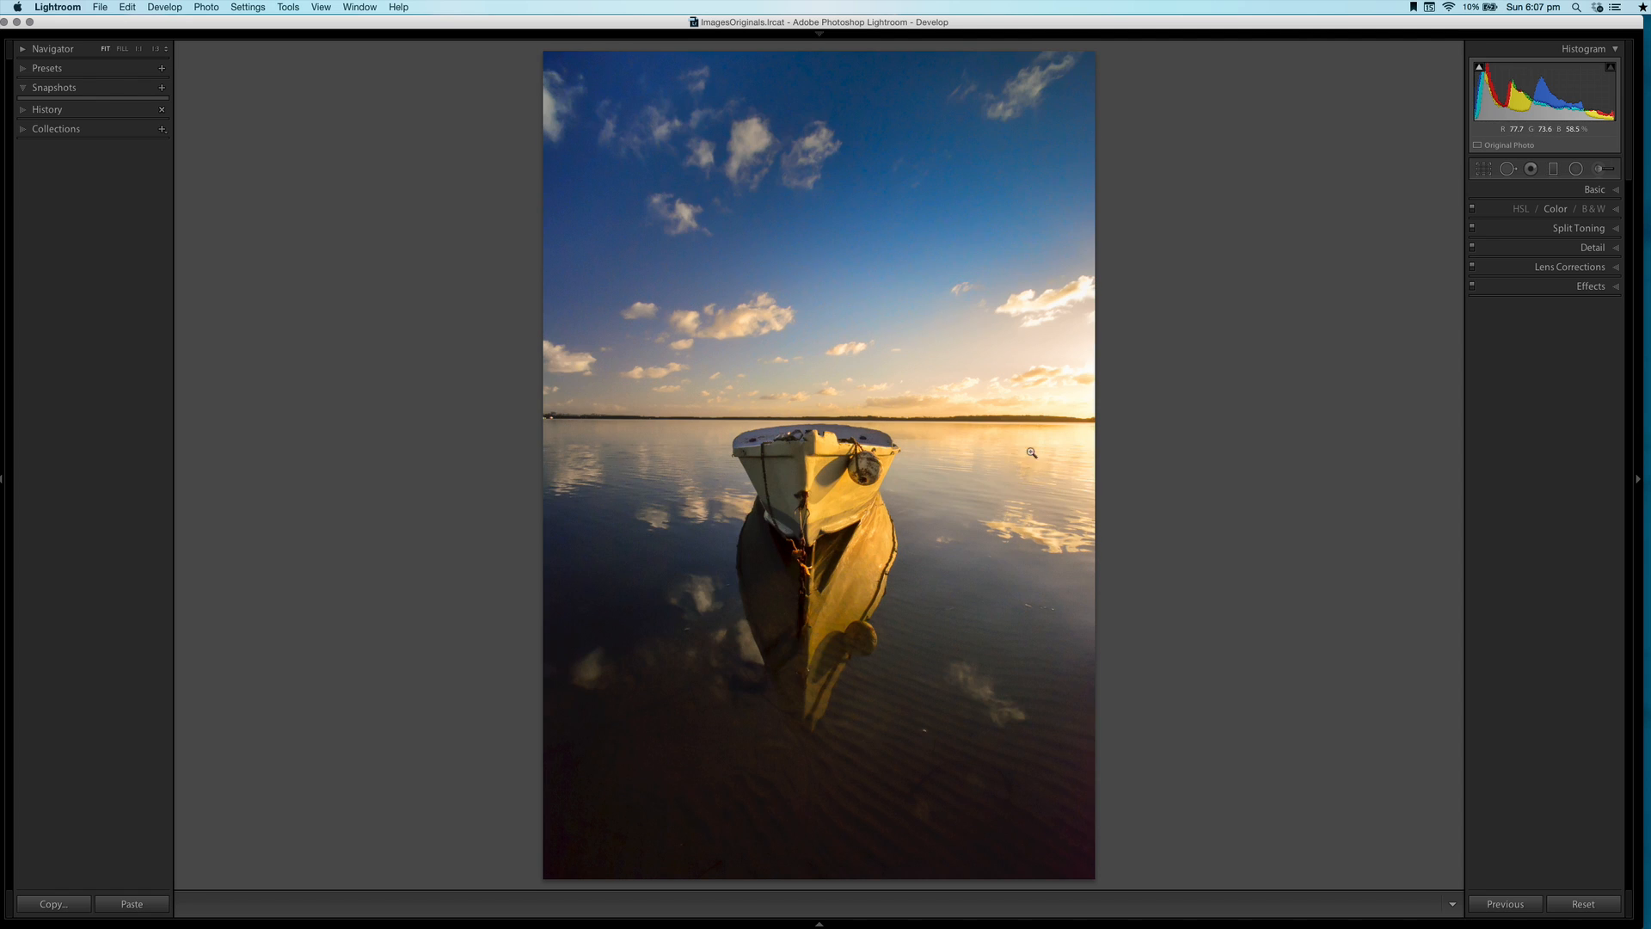
# Add a Highlight Priority post-crop vignette with Amount -26 and check the photo with the effect off and on
pyautogui.click(1617, 292)
pyautogui.moveTo(1606, 328)
pyautogui.mouseDown()
pyautogui.moveTo(1543, 328)
pyautogui.moveTo(1546, 370)
pyautogui.moveTo(1521, 373)
pyautogui.moveTo(1576, 368)
pyautogui.moveTo(1536, 366)
pyautogui.moveTo(1575, 363)
pyautogui.moveTo(1600, 329)
pyautogui.mouseUp()
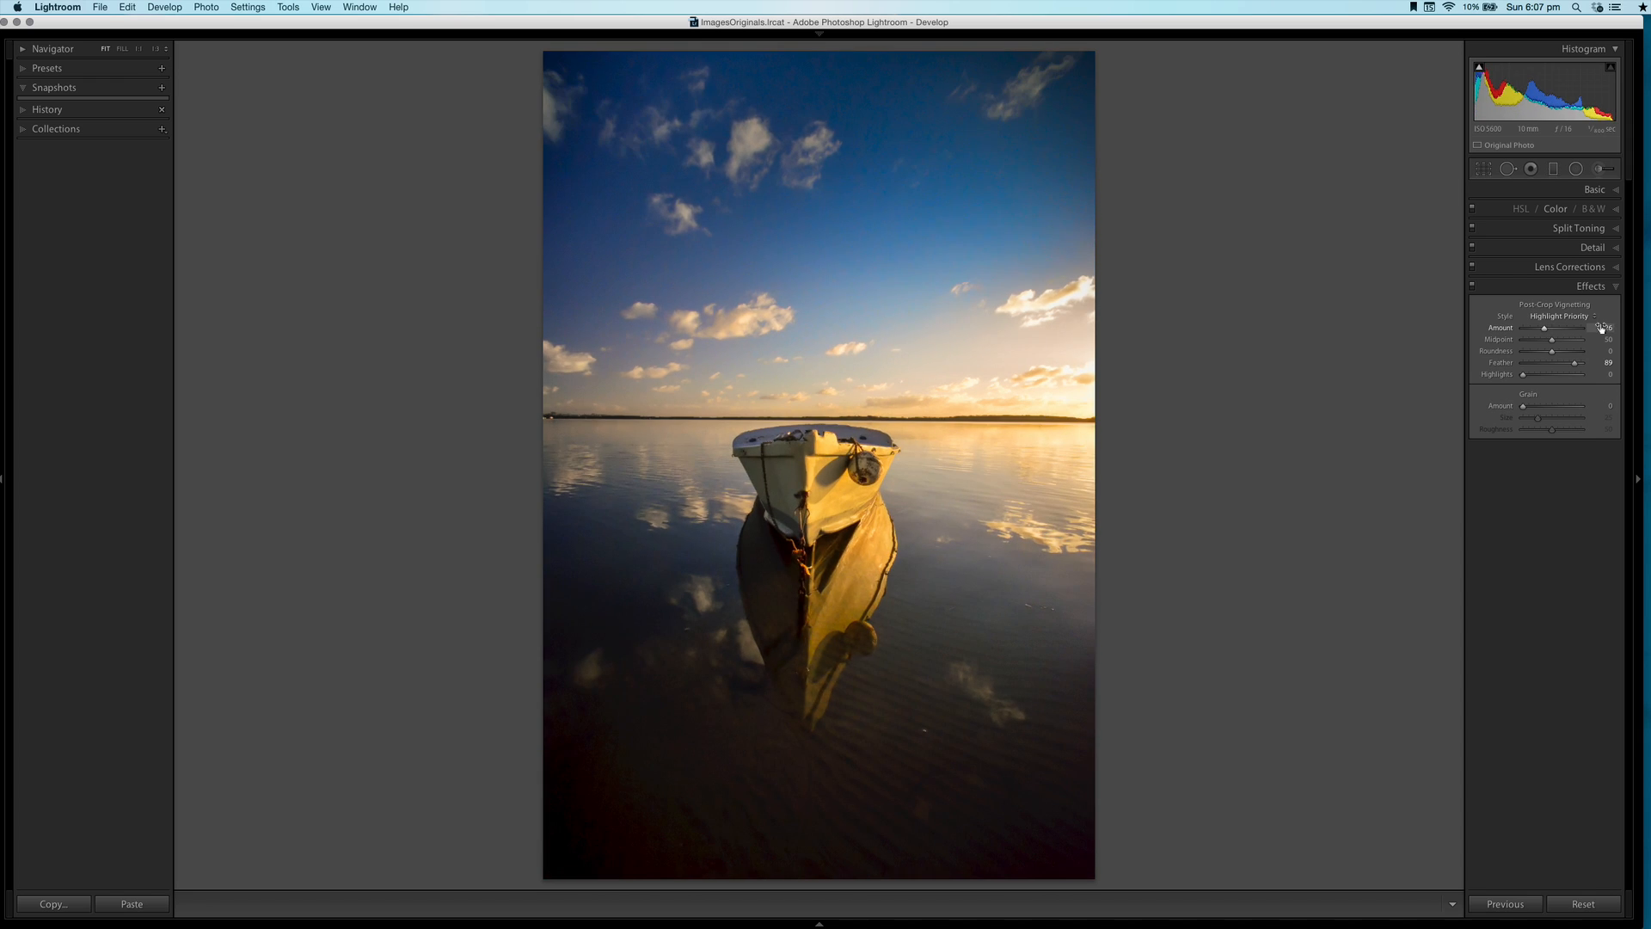
pyautogui.click(1473, 286)
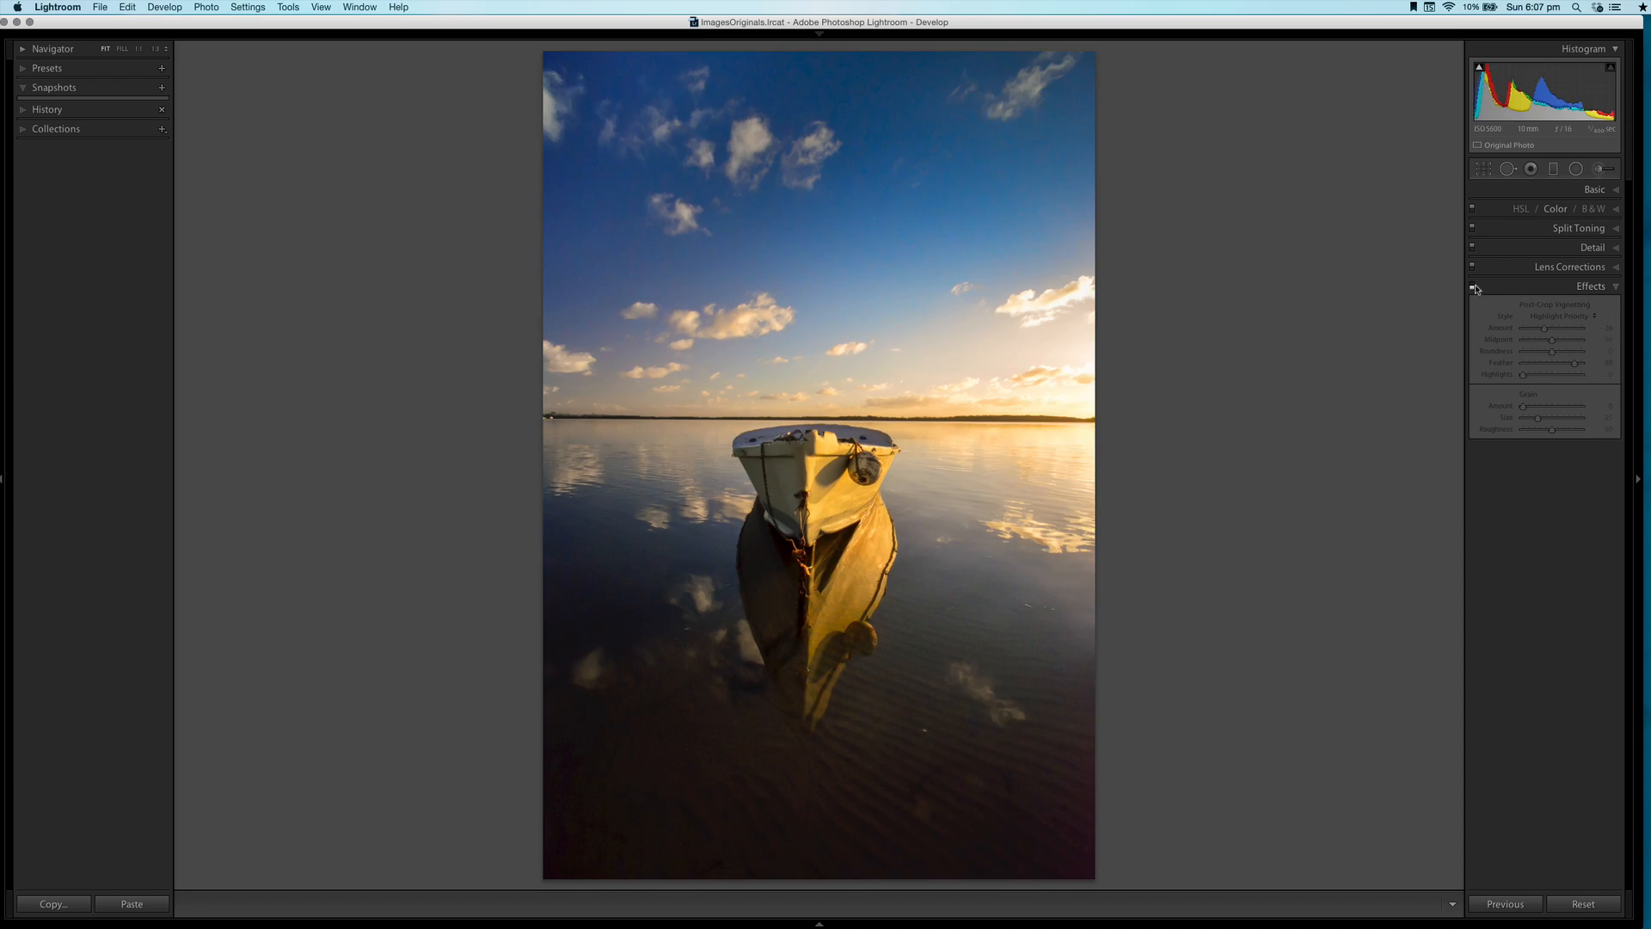
pyautogui.click(1469, 293)
pyautogui.click(1472, 287)
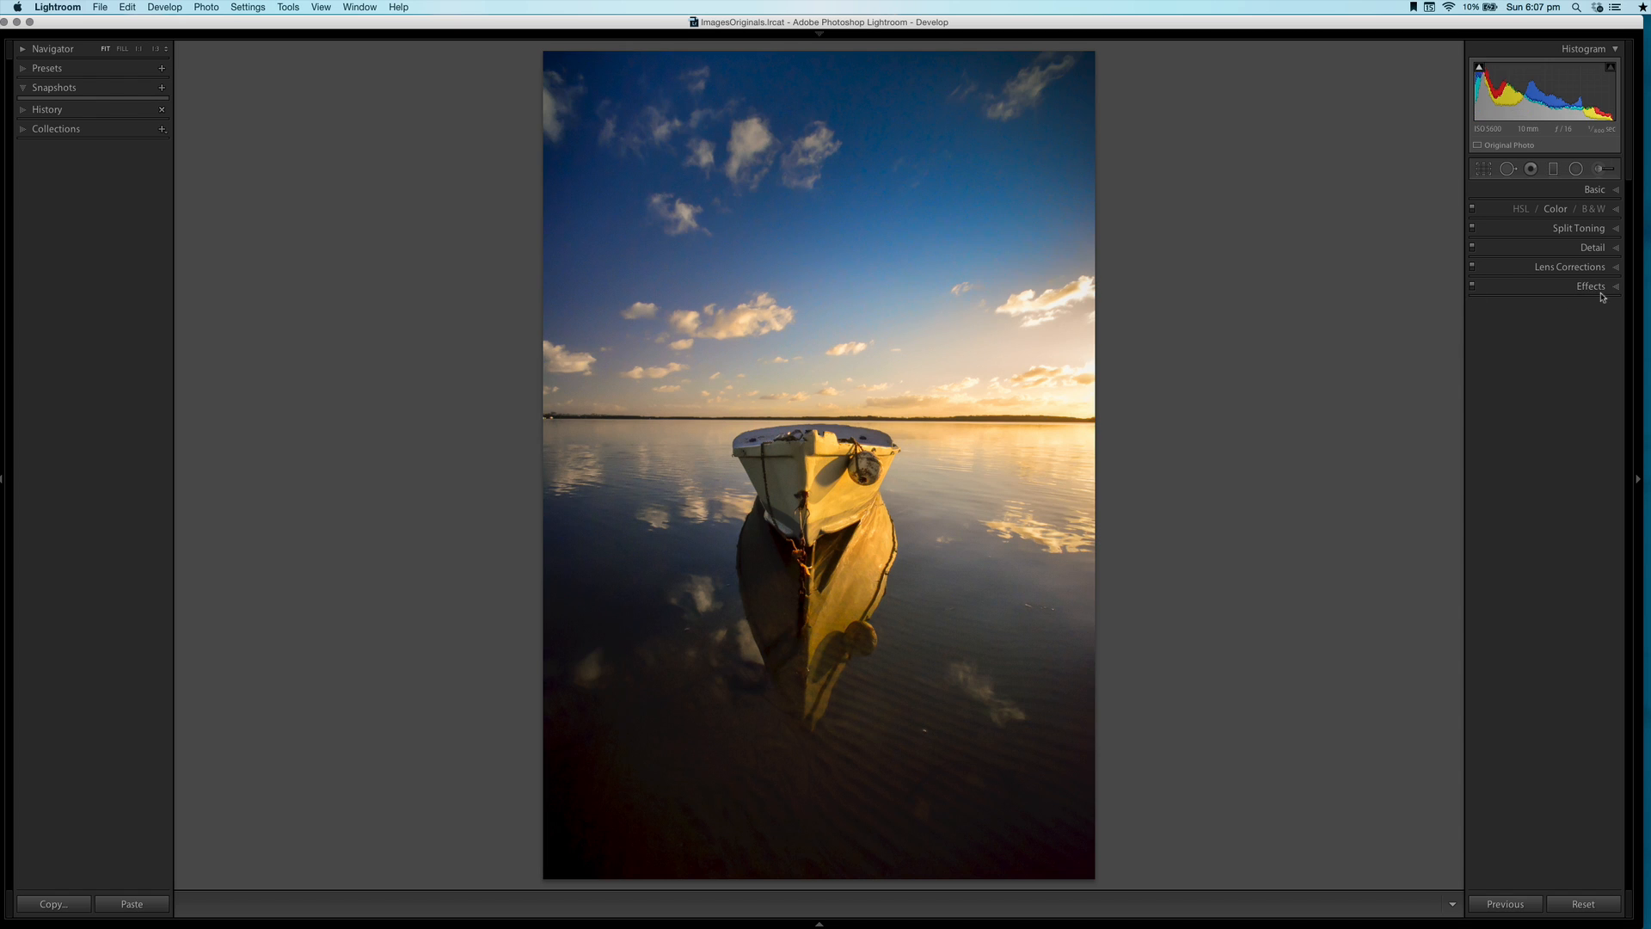
# Set the post-crop vignette's Midpoint to 18 and its Feather to 100
pyautogui.click(1610, 294)
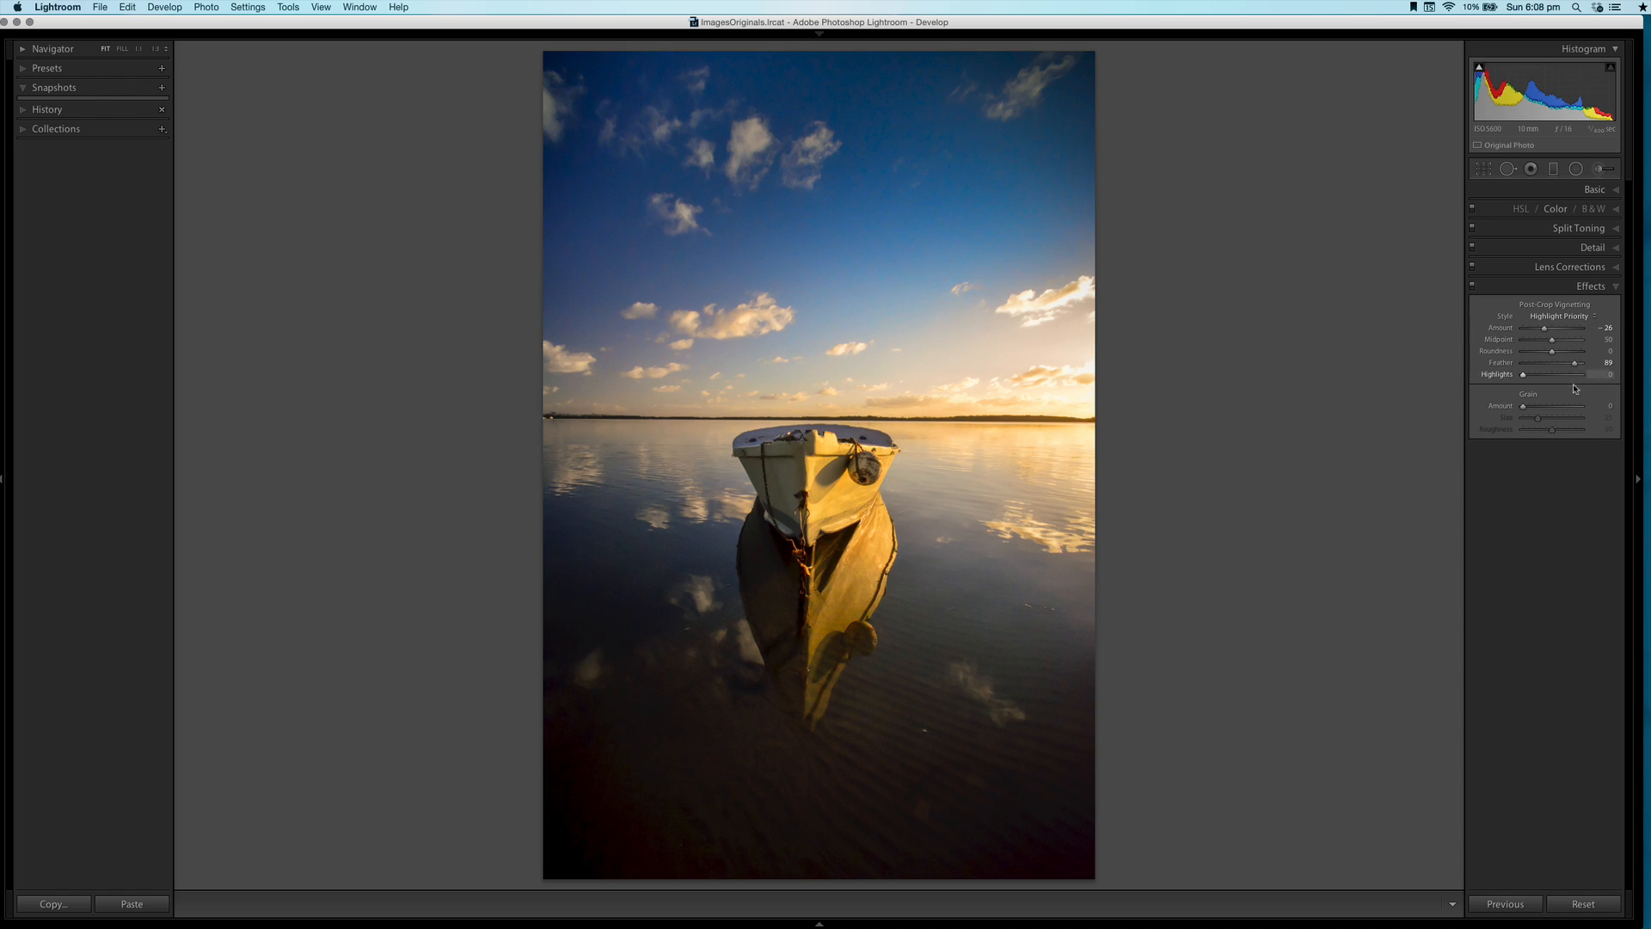
pyautogui.moveTo(1605, 343); pyautogui.dragTo(1473, 389)
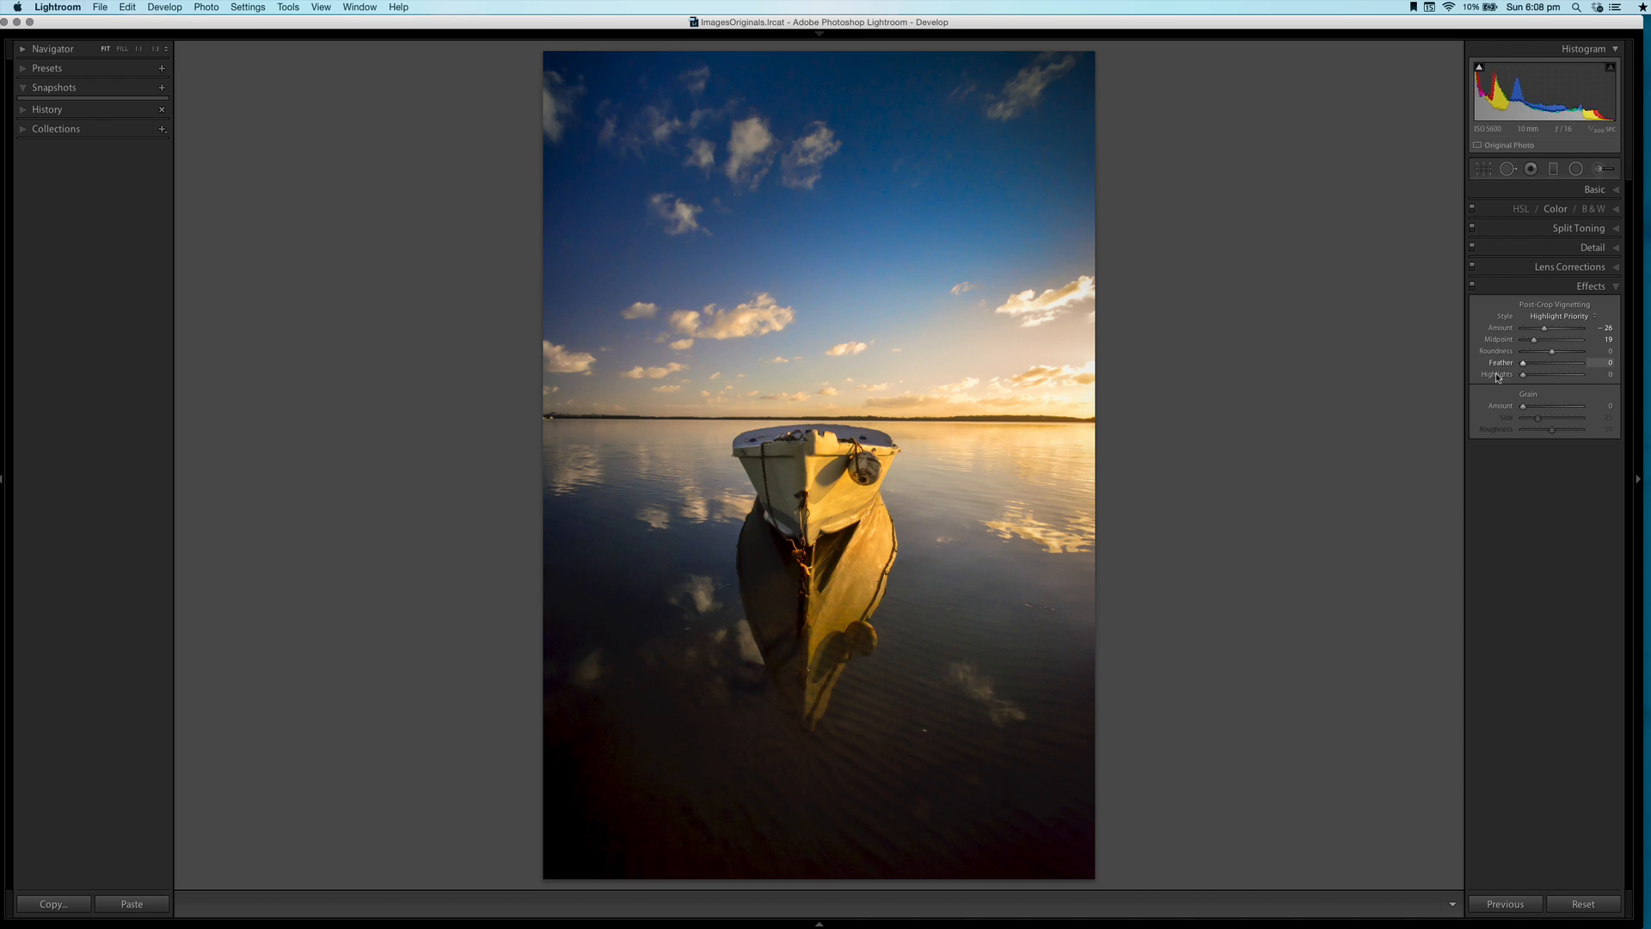
pyautogui.moveTo(1474, 388); pyautogui.dragTo(1609, 366)
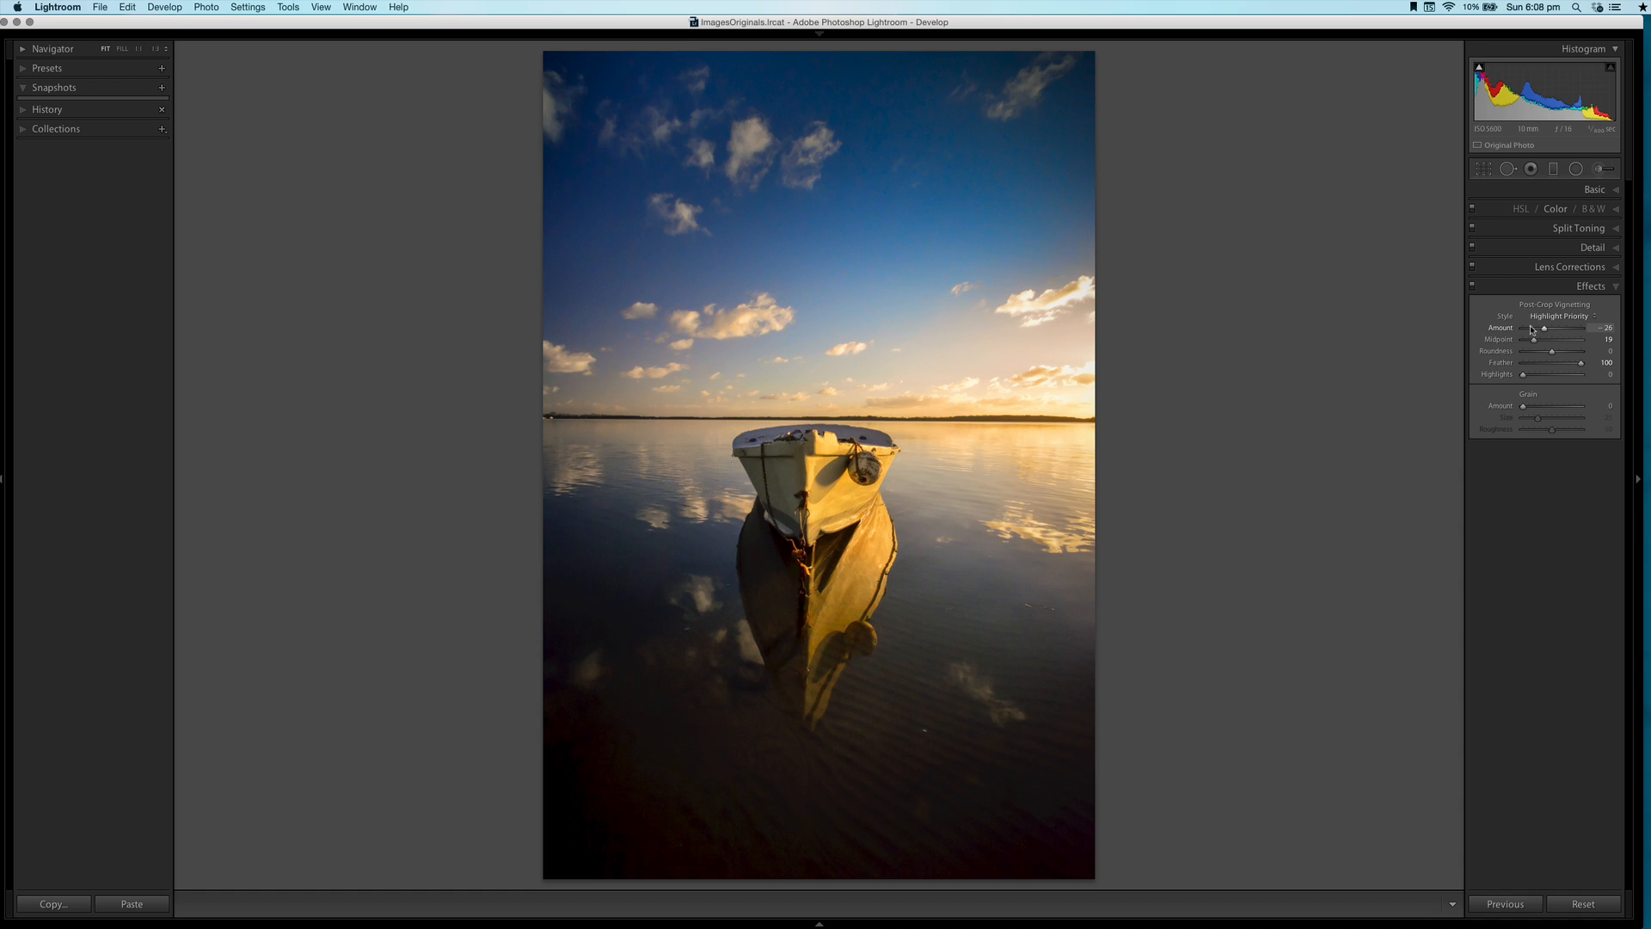
pyautogui.click(1613, 292)
# Raise the whole photo's Exposure to +0.30
pyautogui.click(1600, 190)
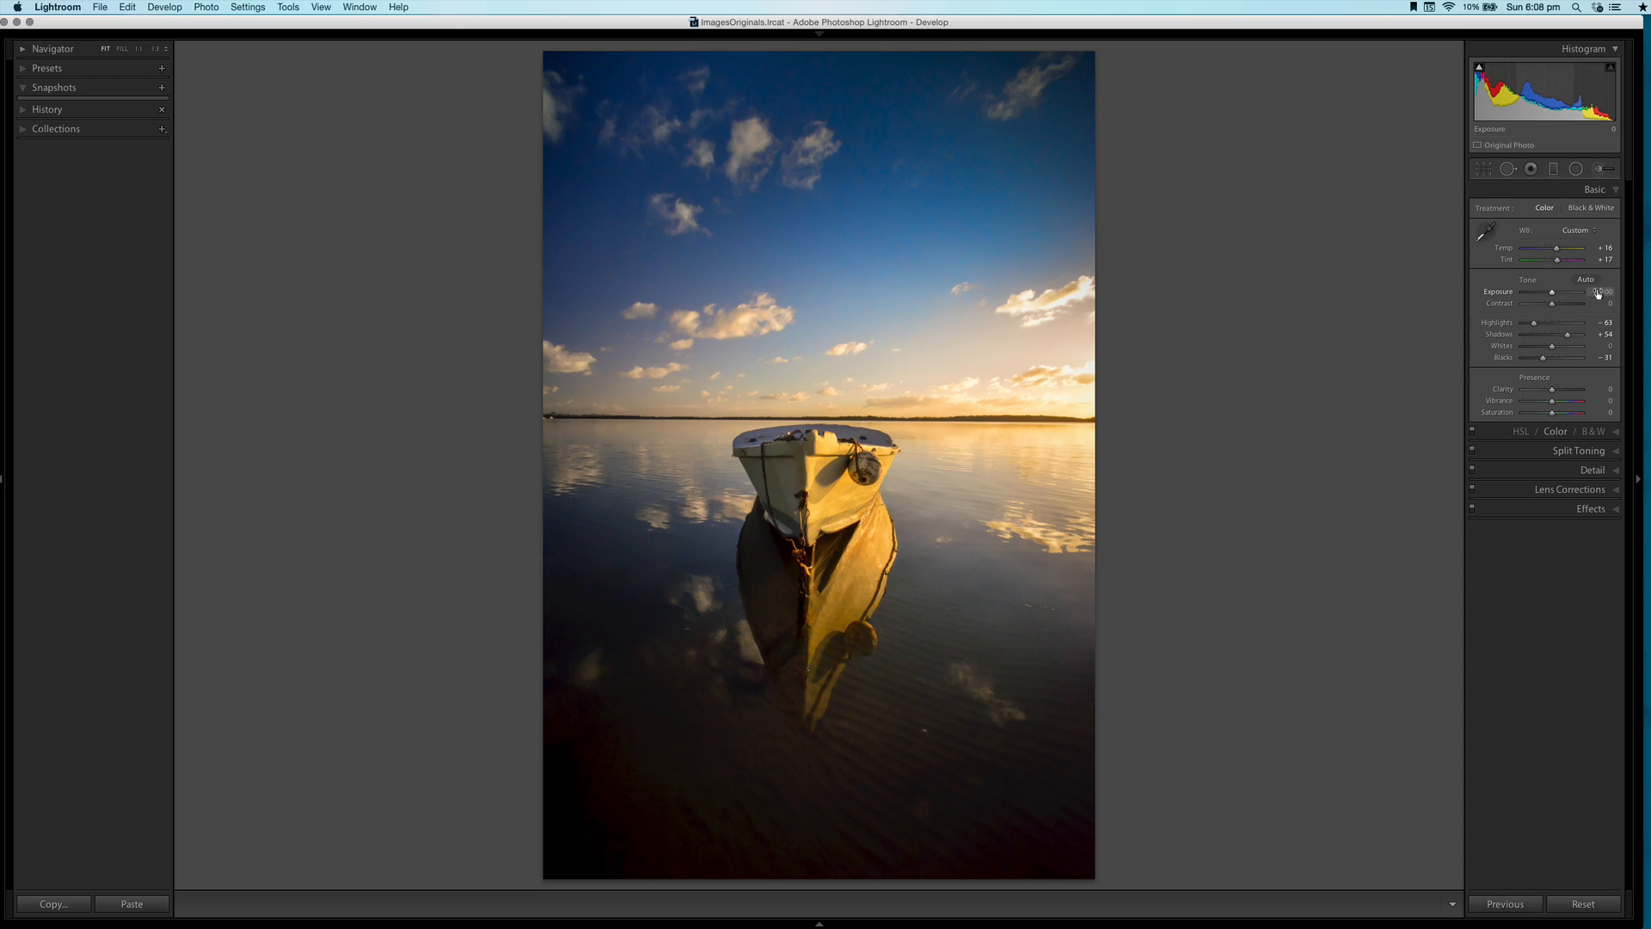
pyautogui.press('Up')
pyautogui.press('Up')
pyautogui.press('Up')
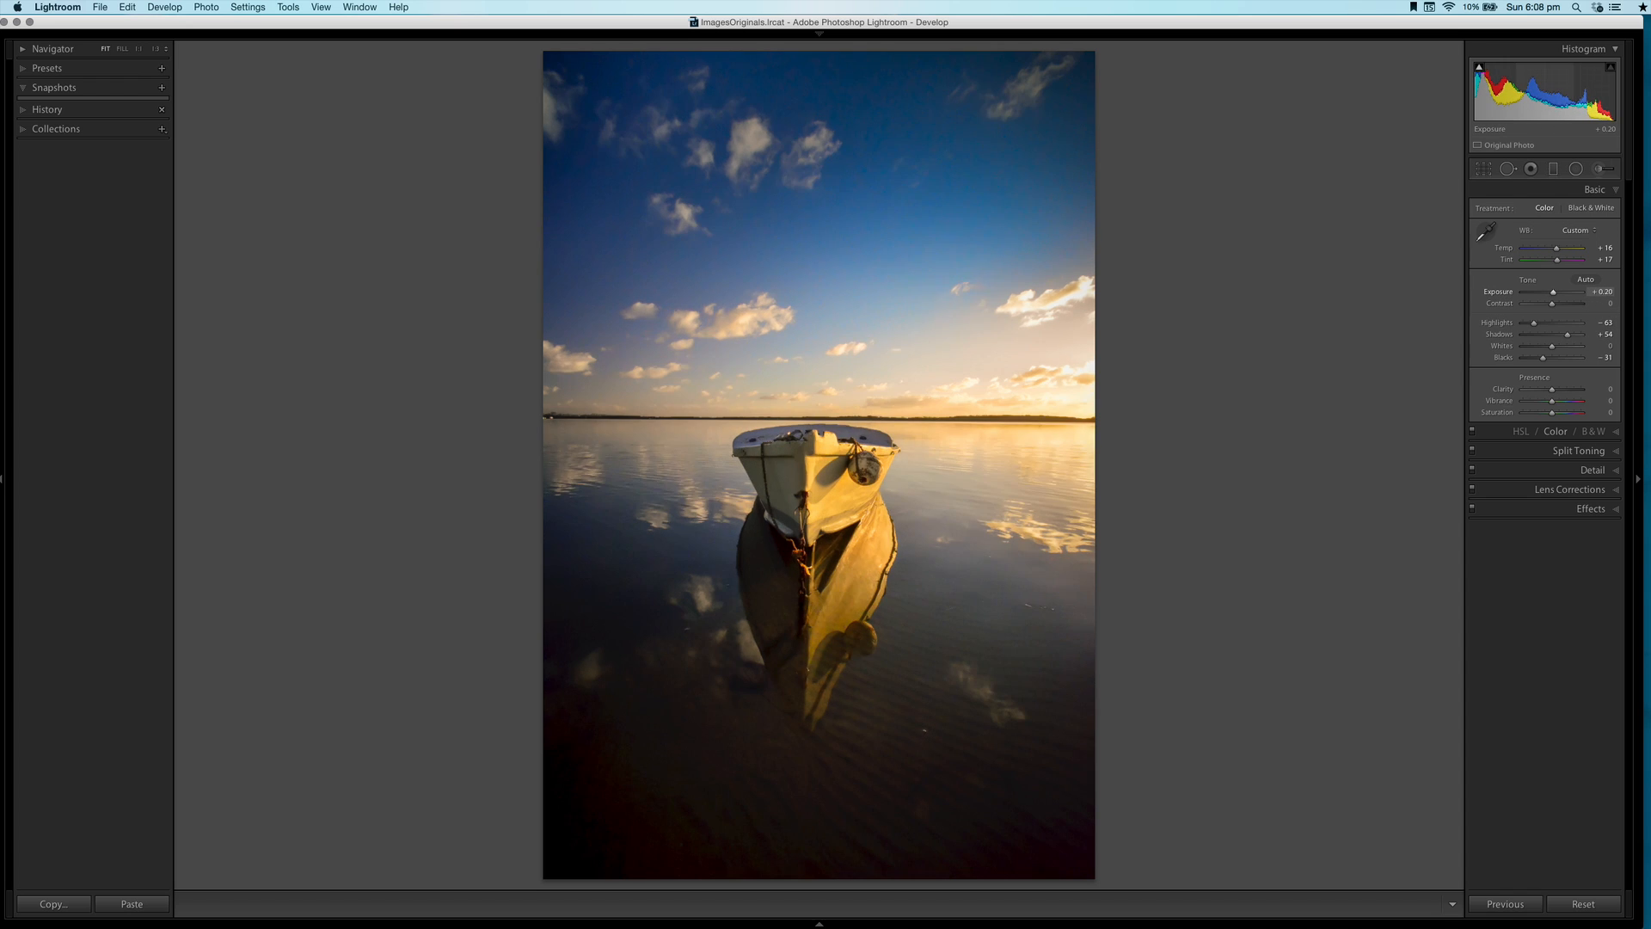
pyautogui.press('Up')
pyautogui.press('Up')
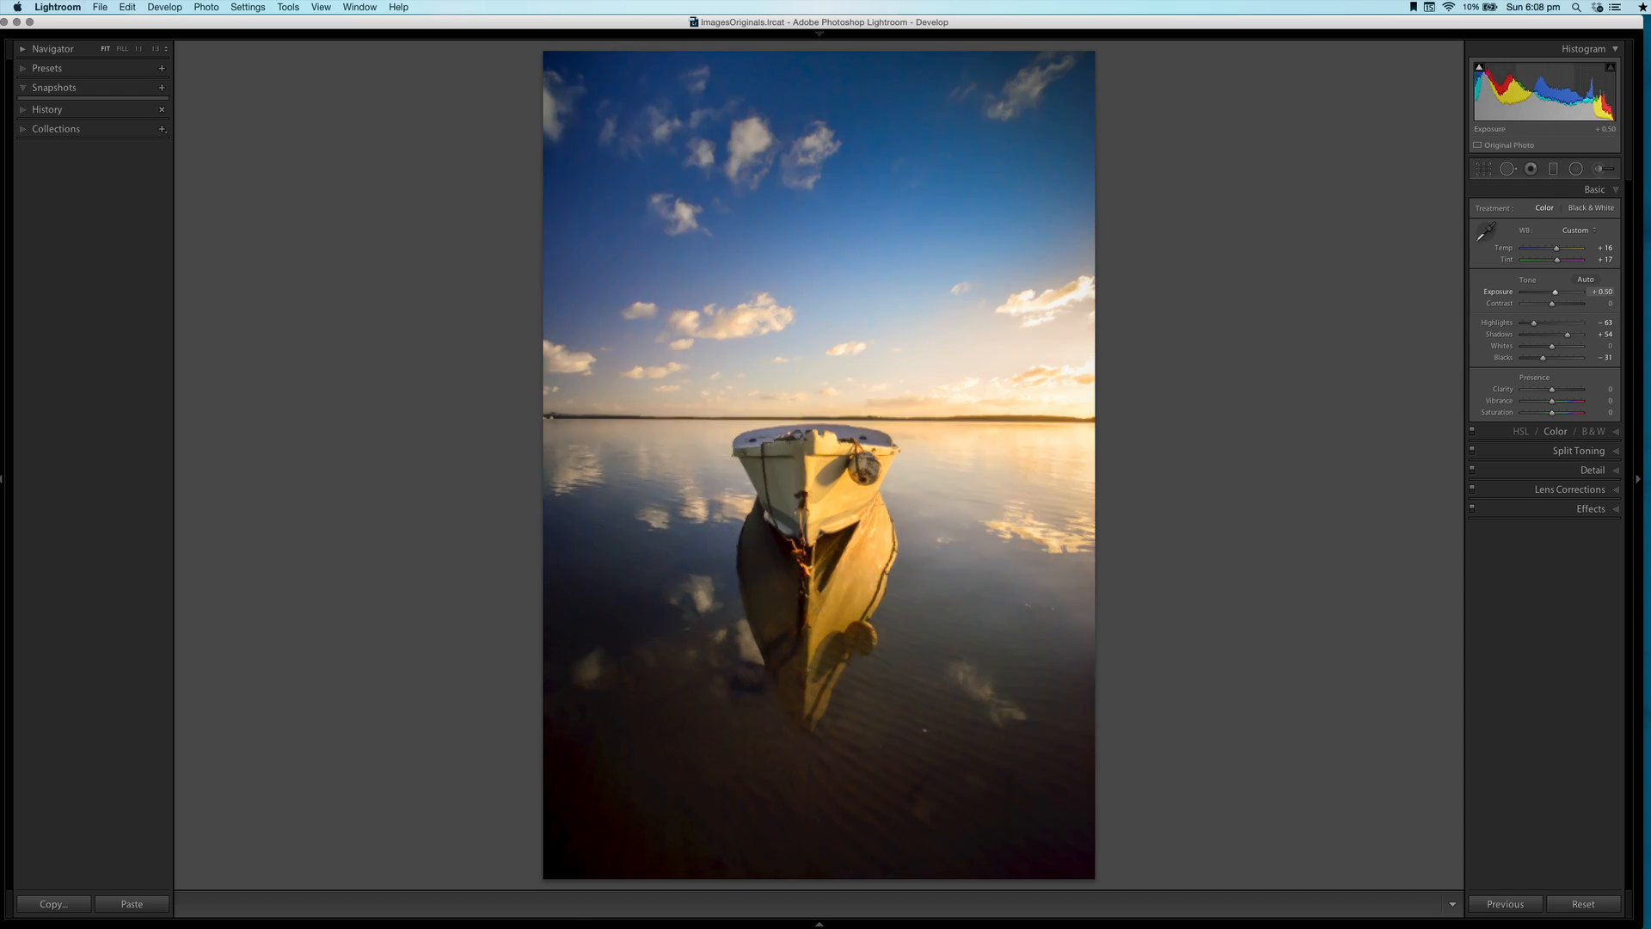
pyautogui.press('Down')
pyautogui.press('Down')
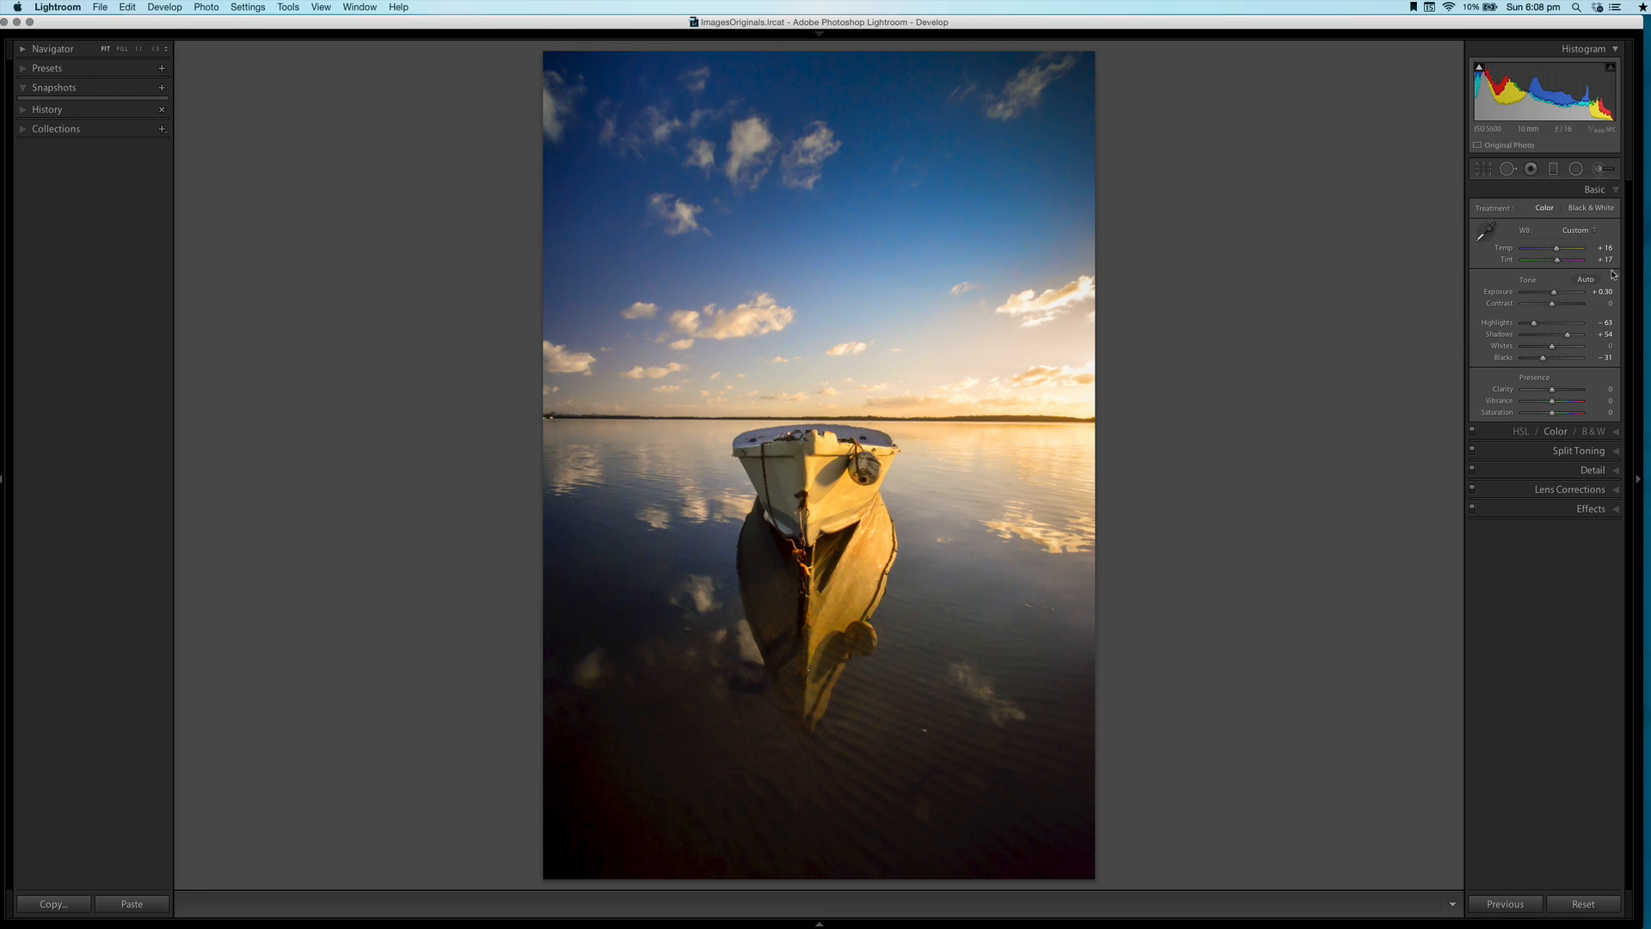
# Compare the vignetted and brightened photo with the unedited original several times
pyautogui.press('\\')
pyautogui.press('\\')
pyautogui.press('\\')
pyautogui.press('\\')
pyautogui.press('\\')
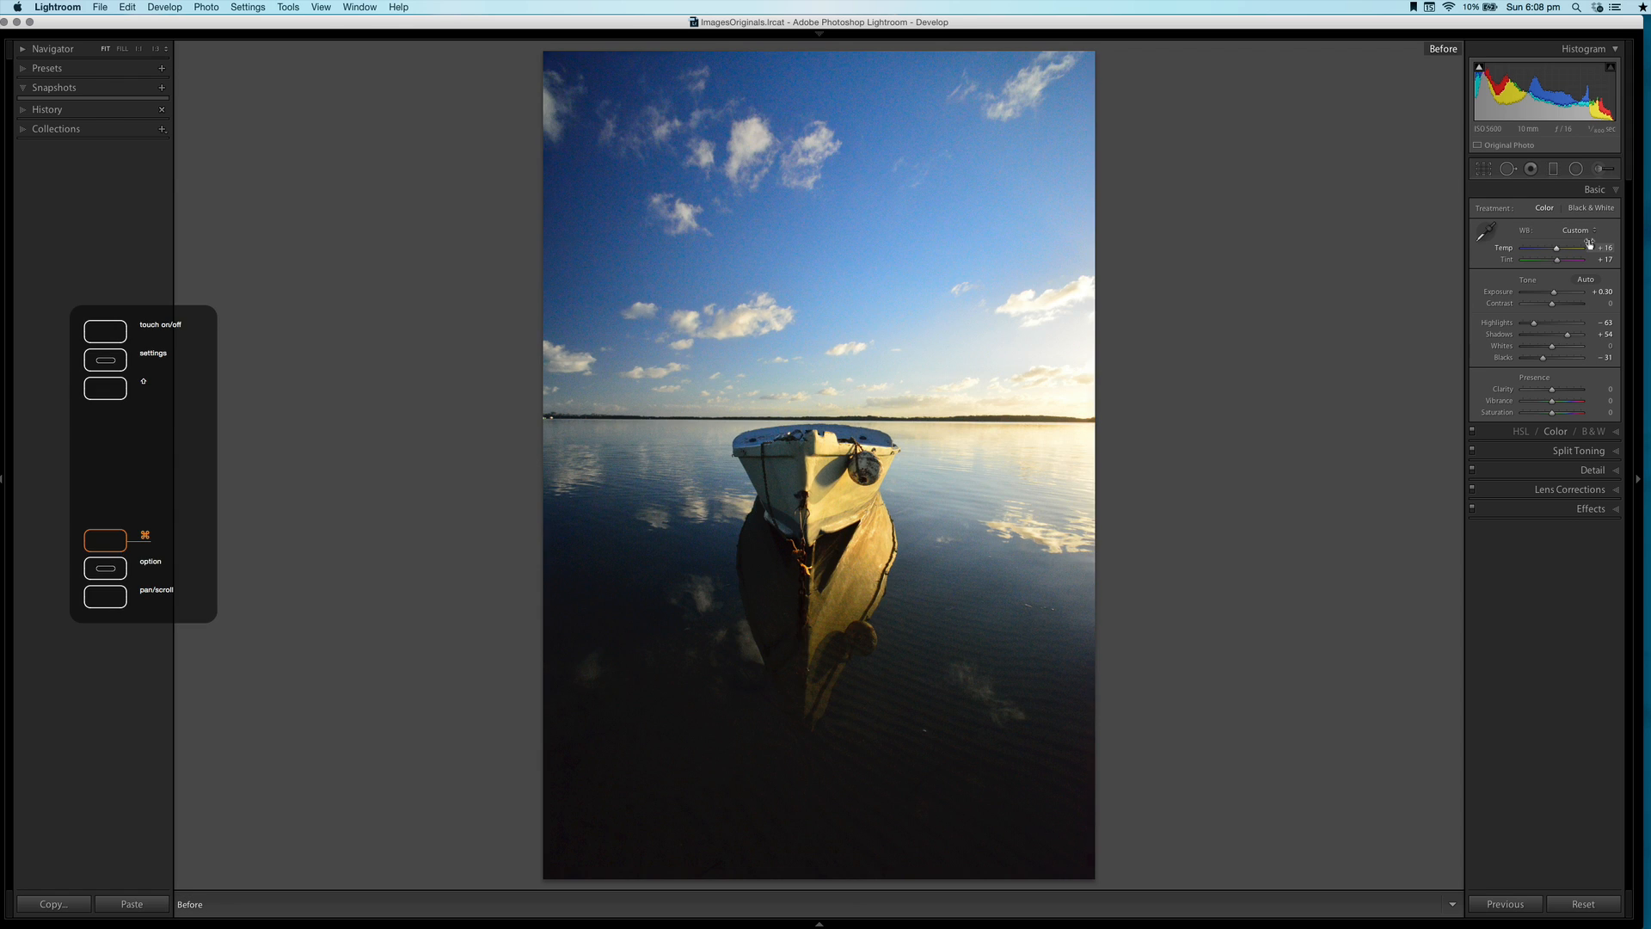
pyautogui.press('\\')
pyautogui.press('\\')
pyautogui.press('\\')
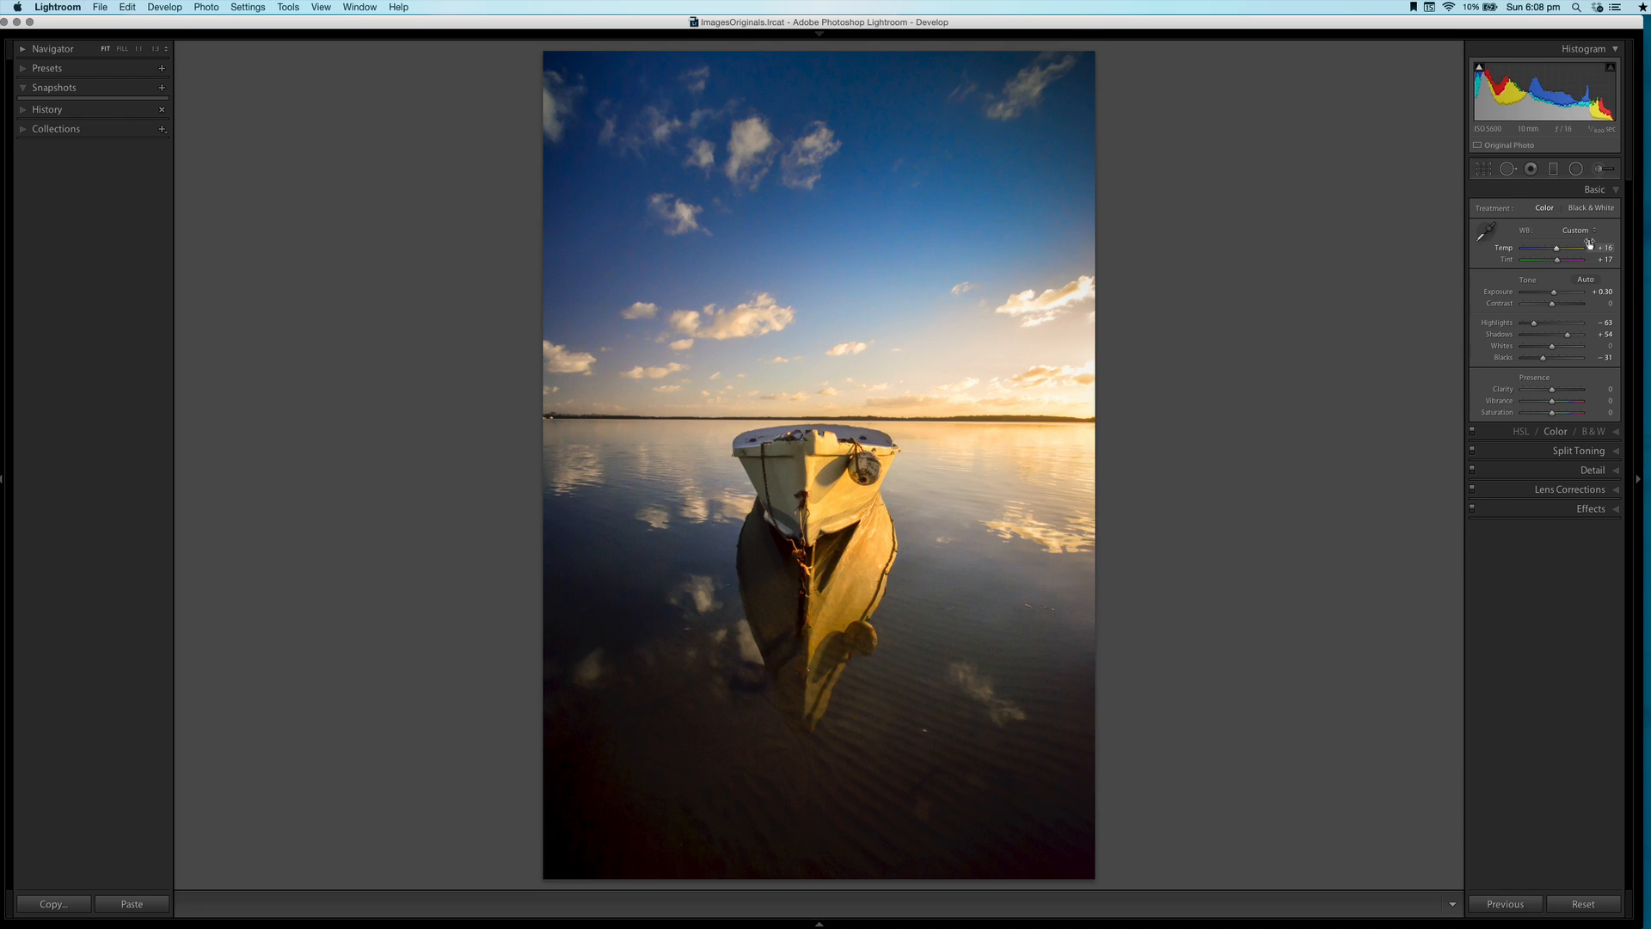
pyautogui.press('\\')
pyautogui.press('\\')
# Show the filmstrip and create a virtual copy of the edited boat photo
pyautogui.click(821, 924)
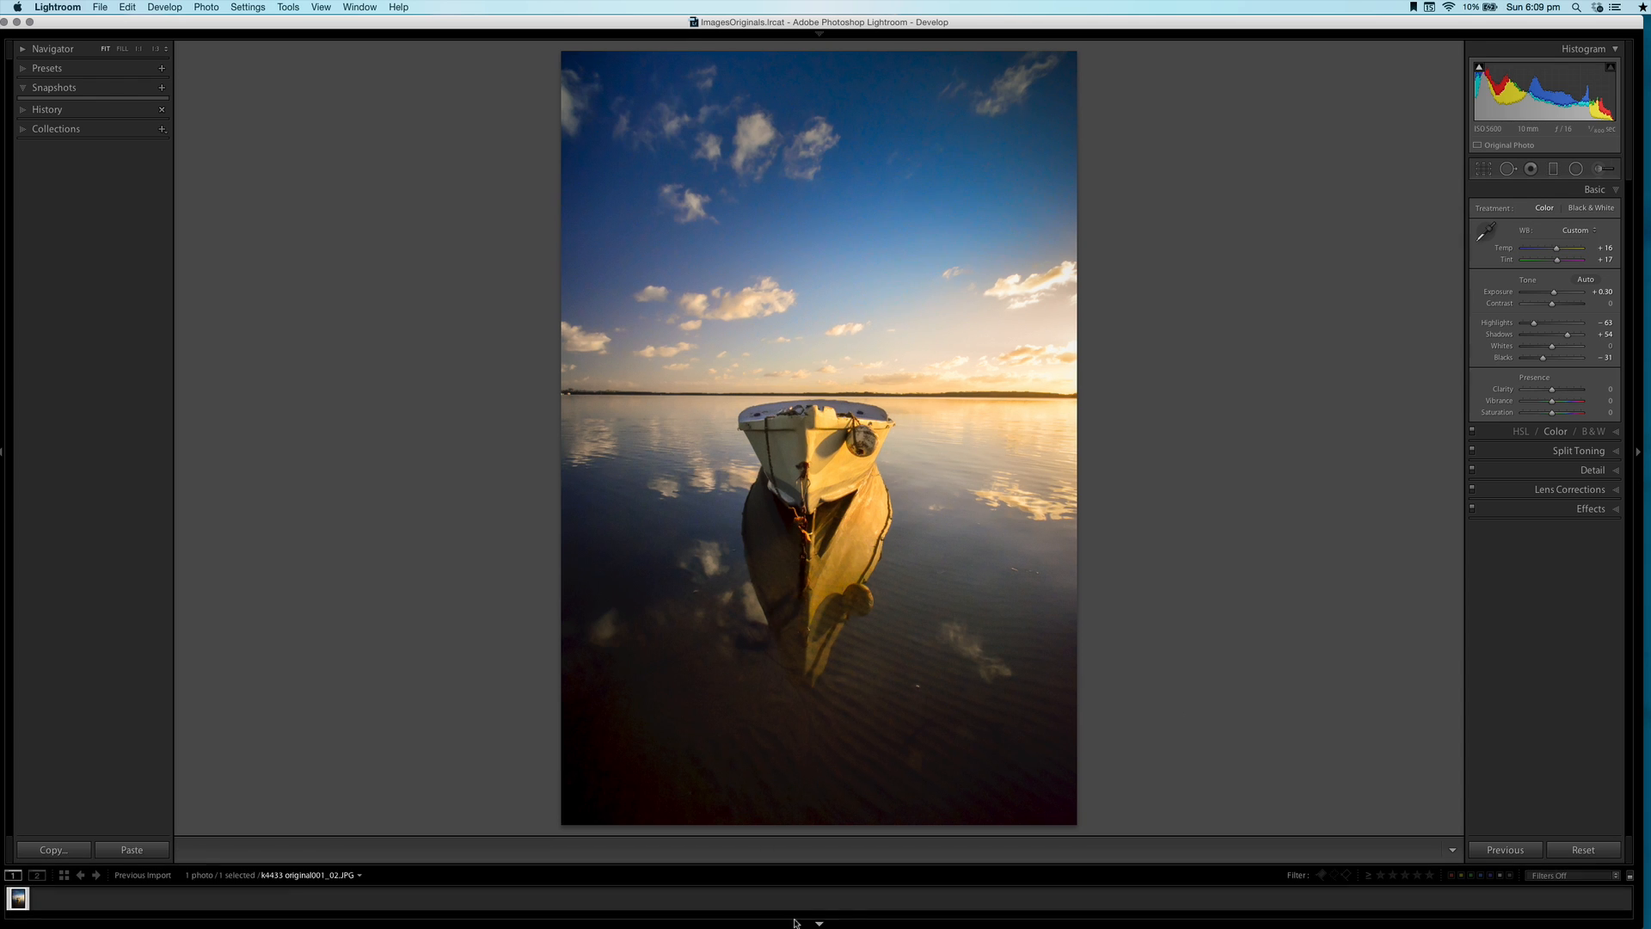
pyautogui.rightClick(17, 898)
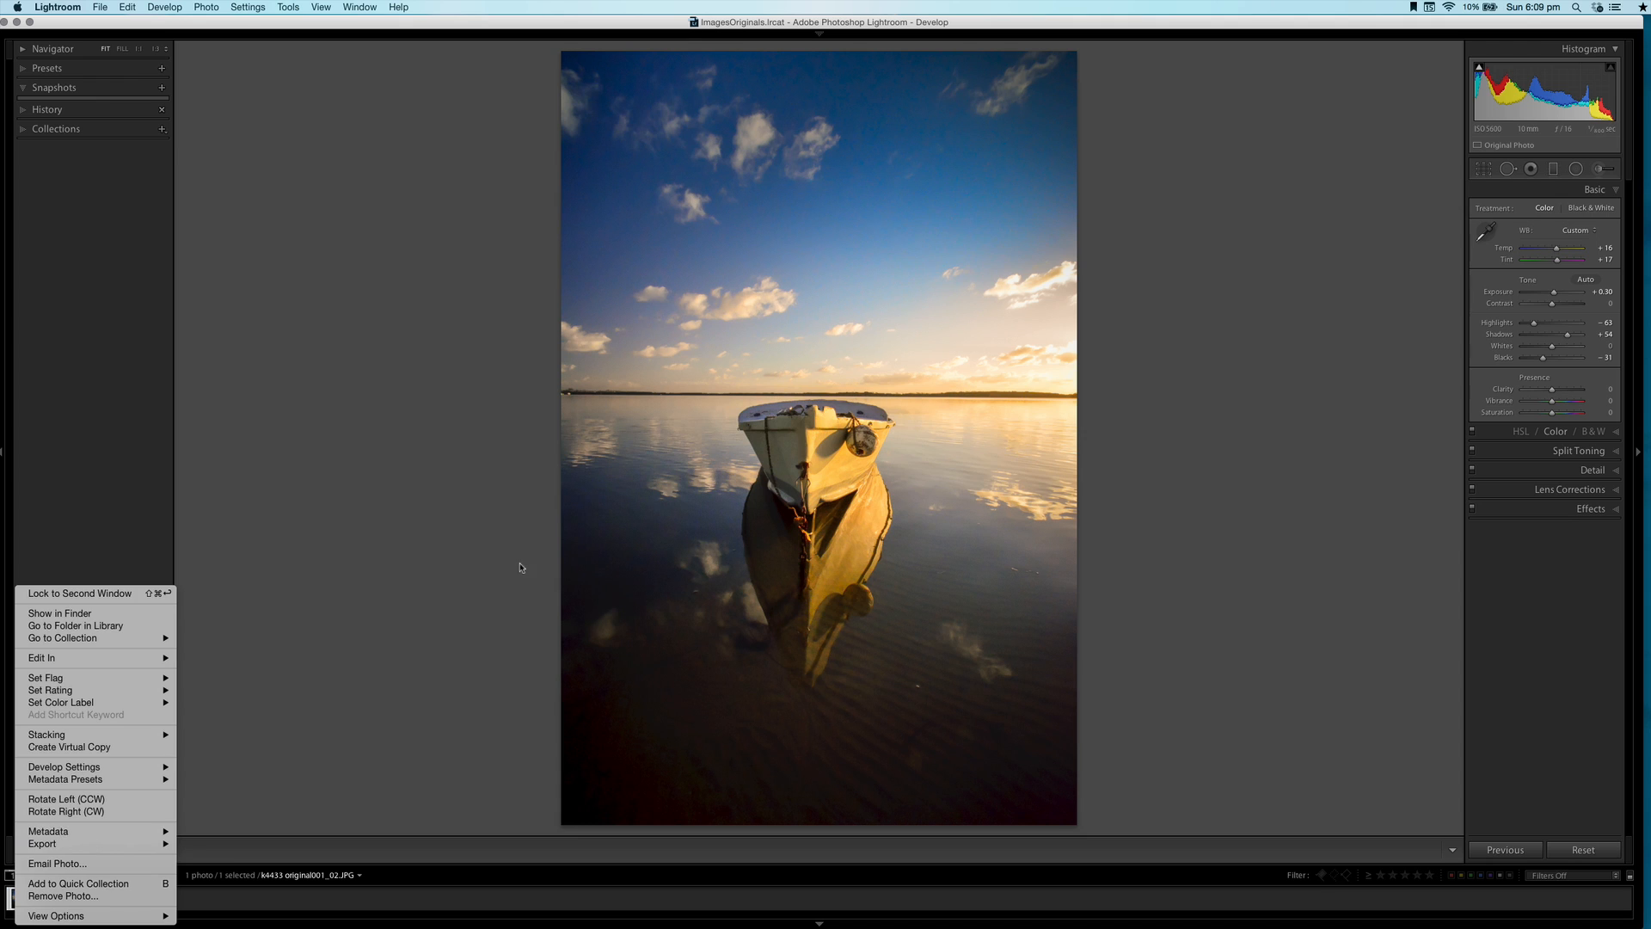
pyautogui.click(674, 414)
pyautogui.rightClick(673, 414)
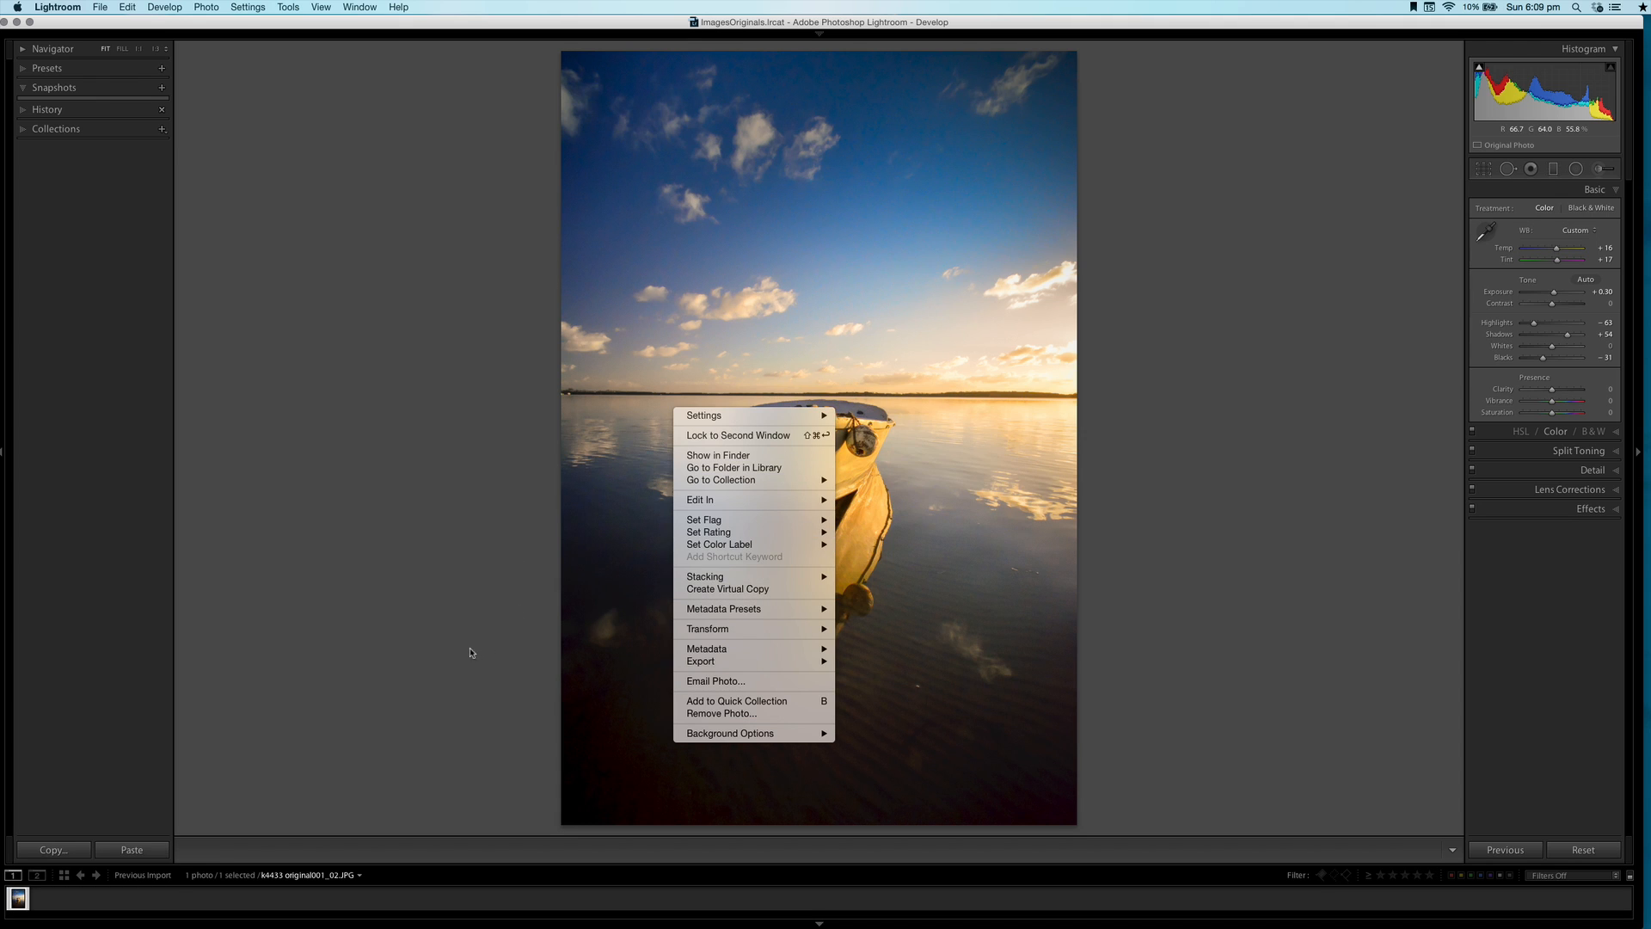
pyautogui.click(739, 589)
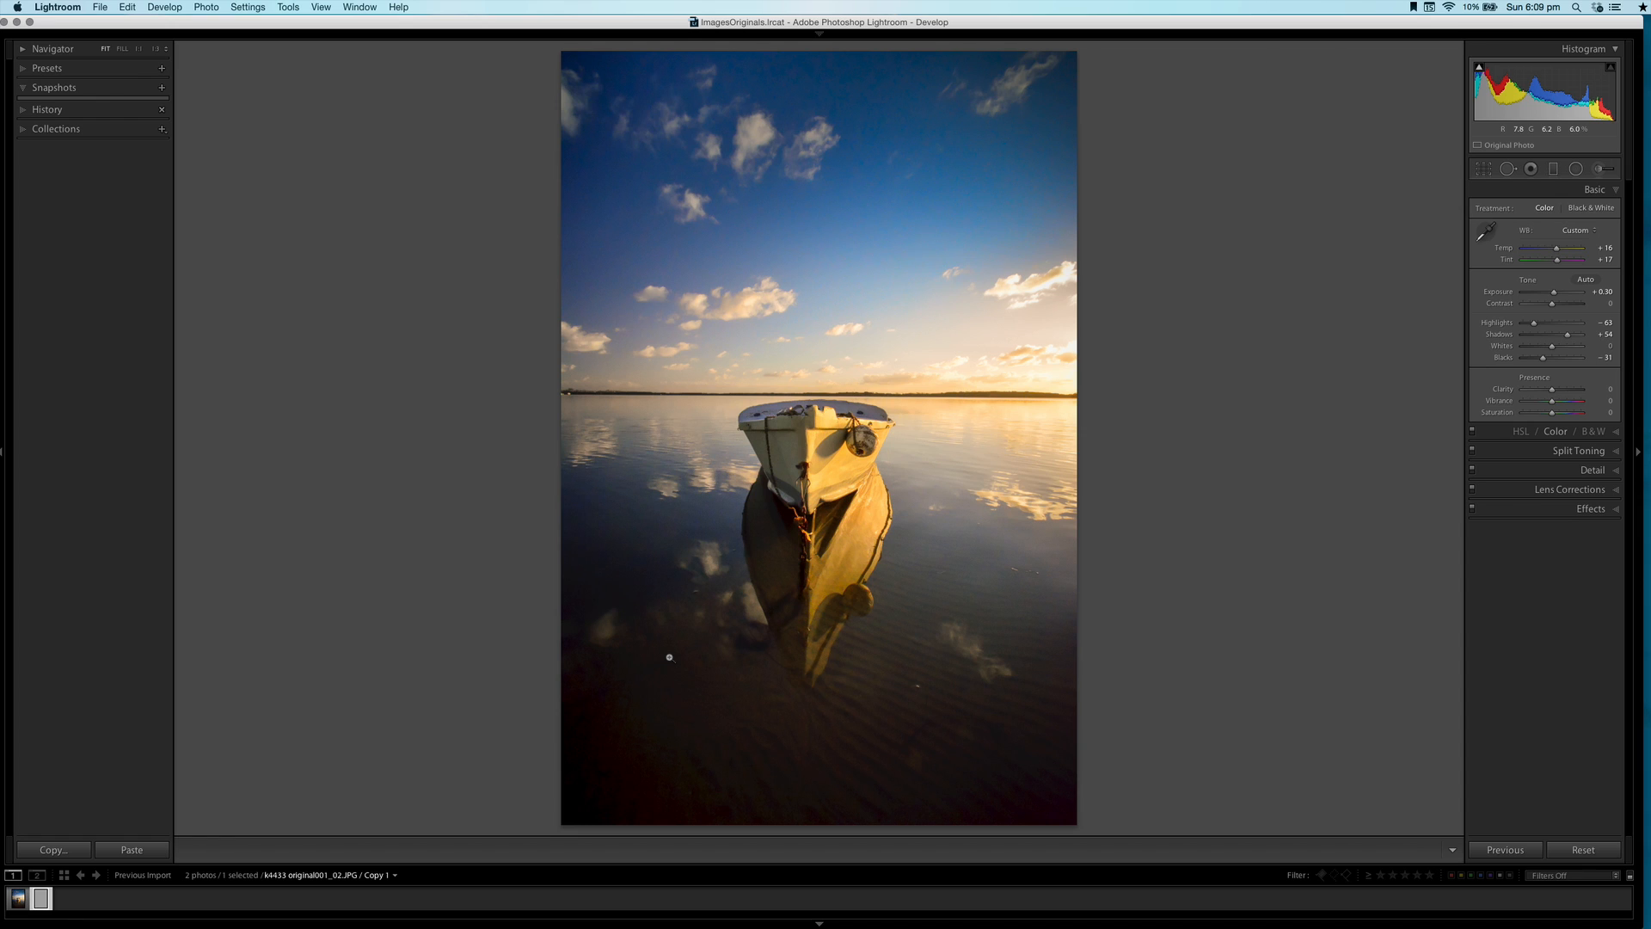
# Select the original boat photo instead of its virtual copy
pyautogui.click(19, 900)
pyautogui.click(45, 908)
pyautogui.click(26, 901)
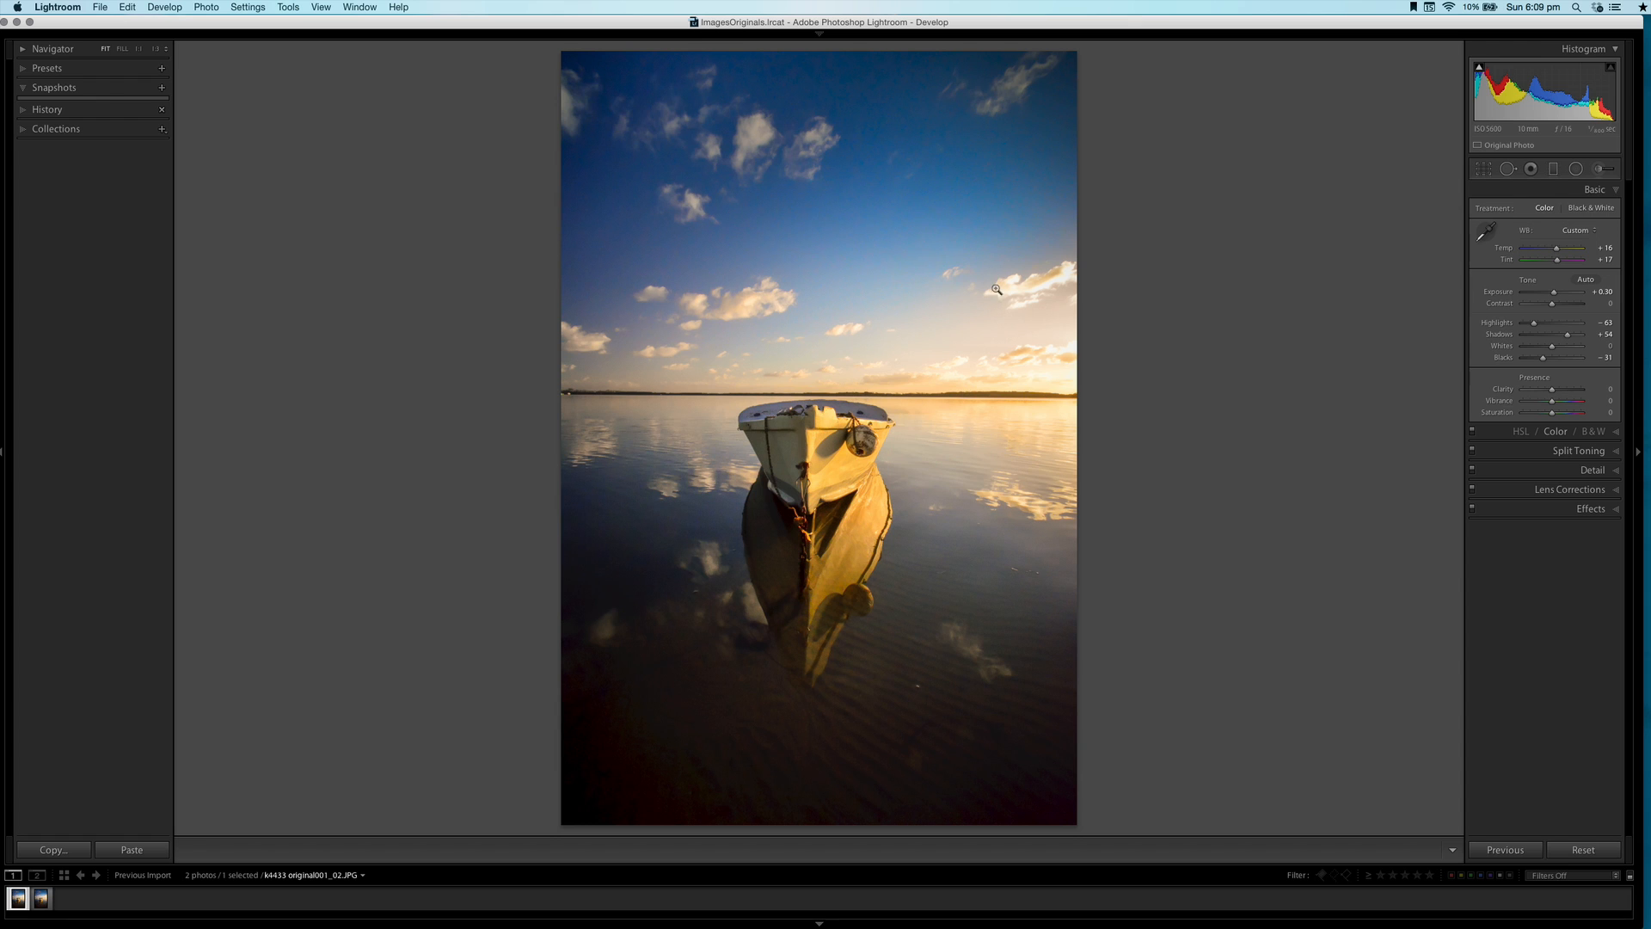
# Compare the original photo's edited version with its unedited state repeatedly
pyautogui.press('\\')
pyautogui.press('\\')
pyautogui.press('\\')
pyautogui.press('\\')
pyautogui.press('\\')
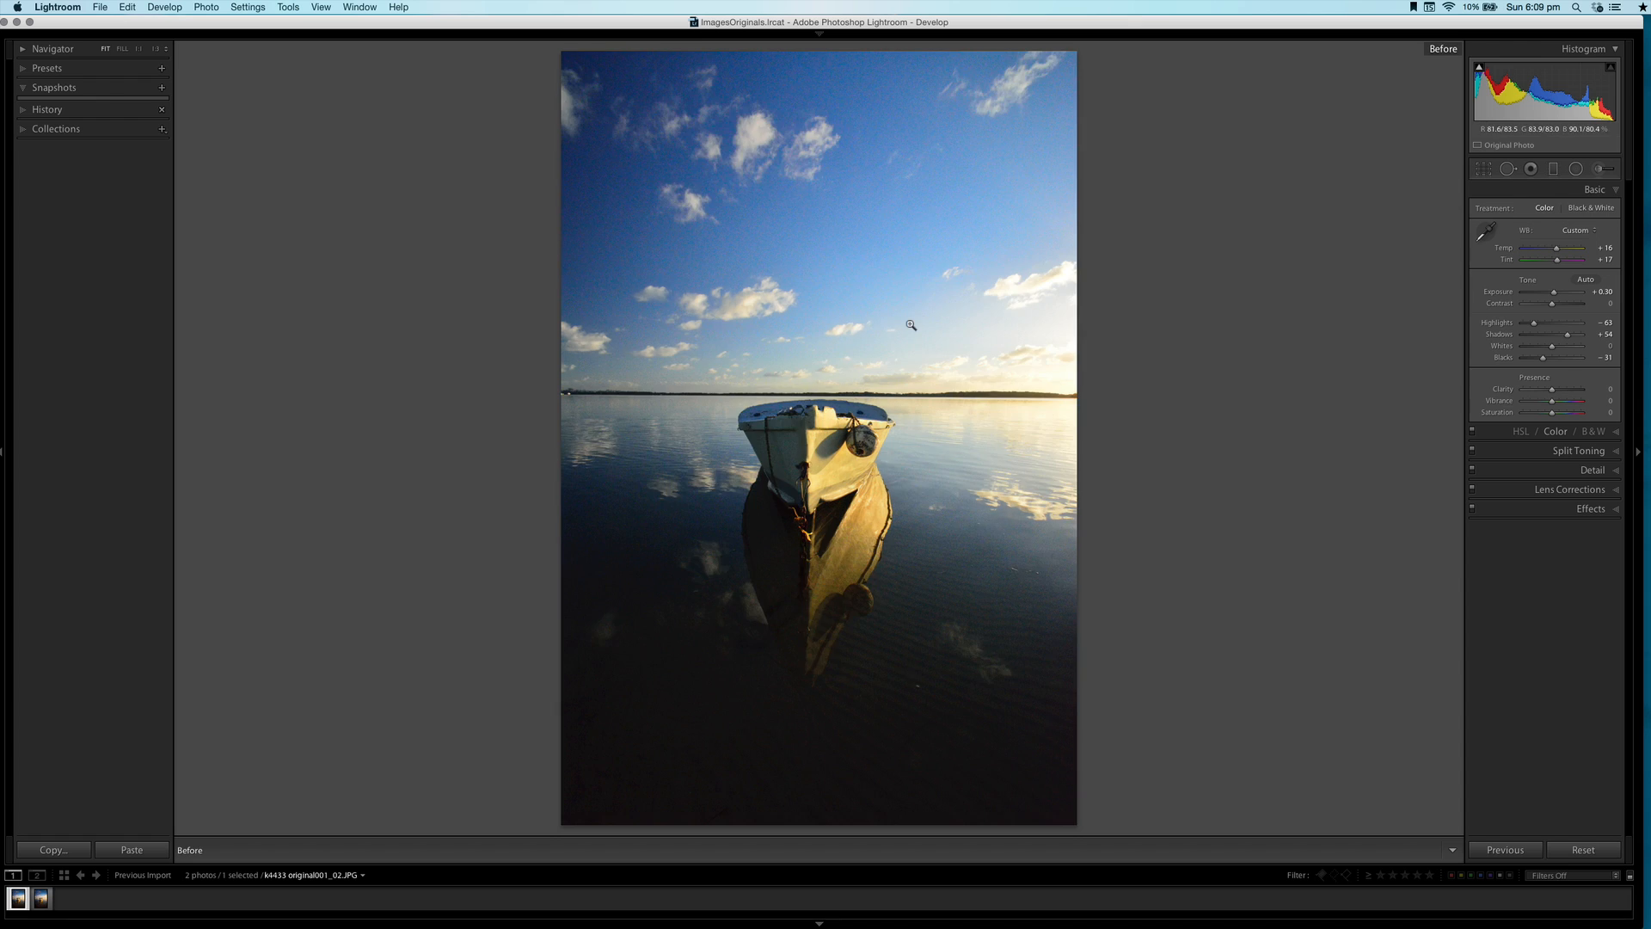
pyautogui.press('\\')
pyautogui.press('\\')
pyautogui.press('\\')
pyautogui.press('\\')
pyautogui.press('\\')
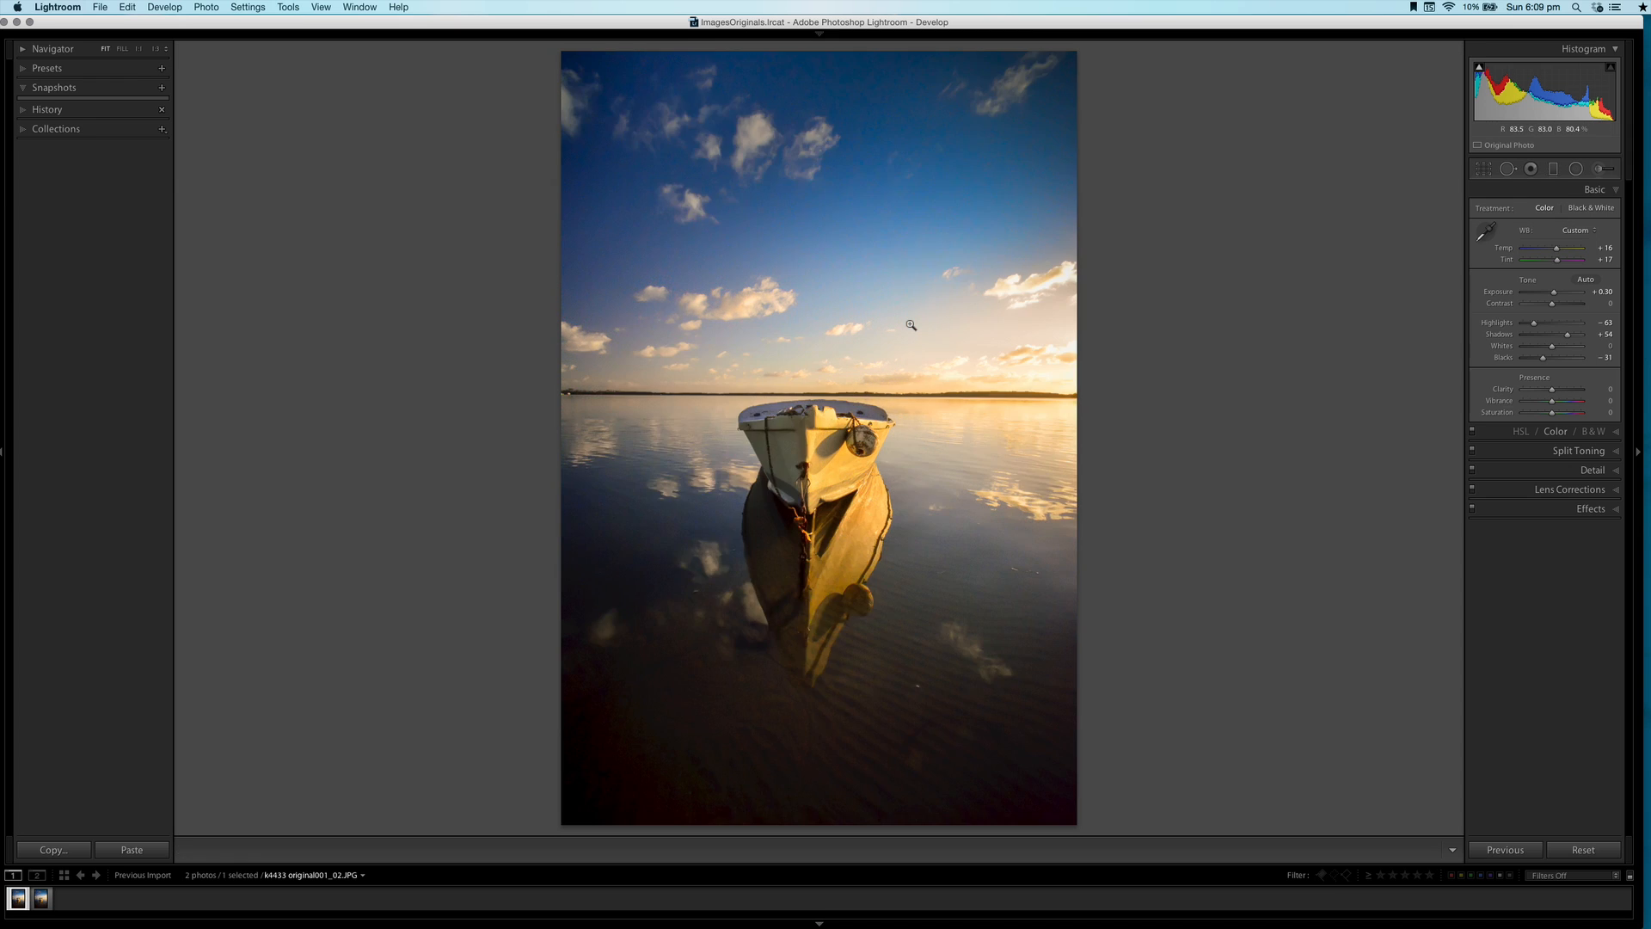
pyautogui.press('\\')
pyautogui.press('\\')
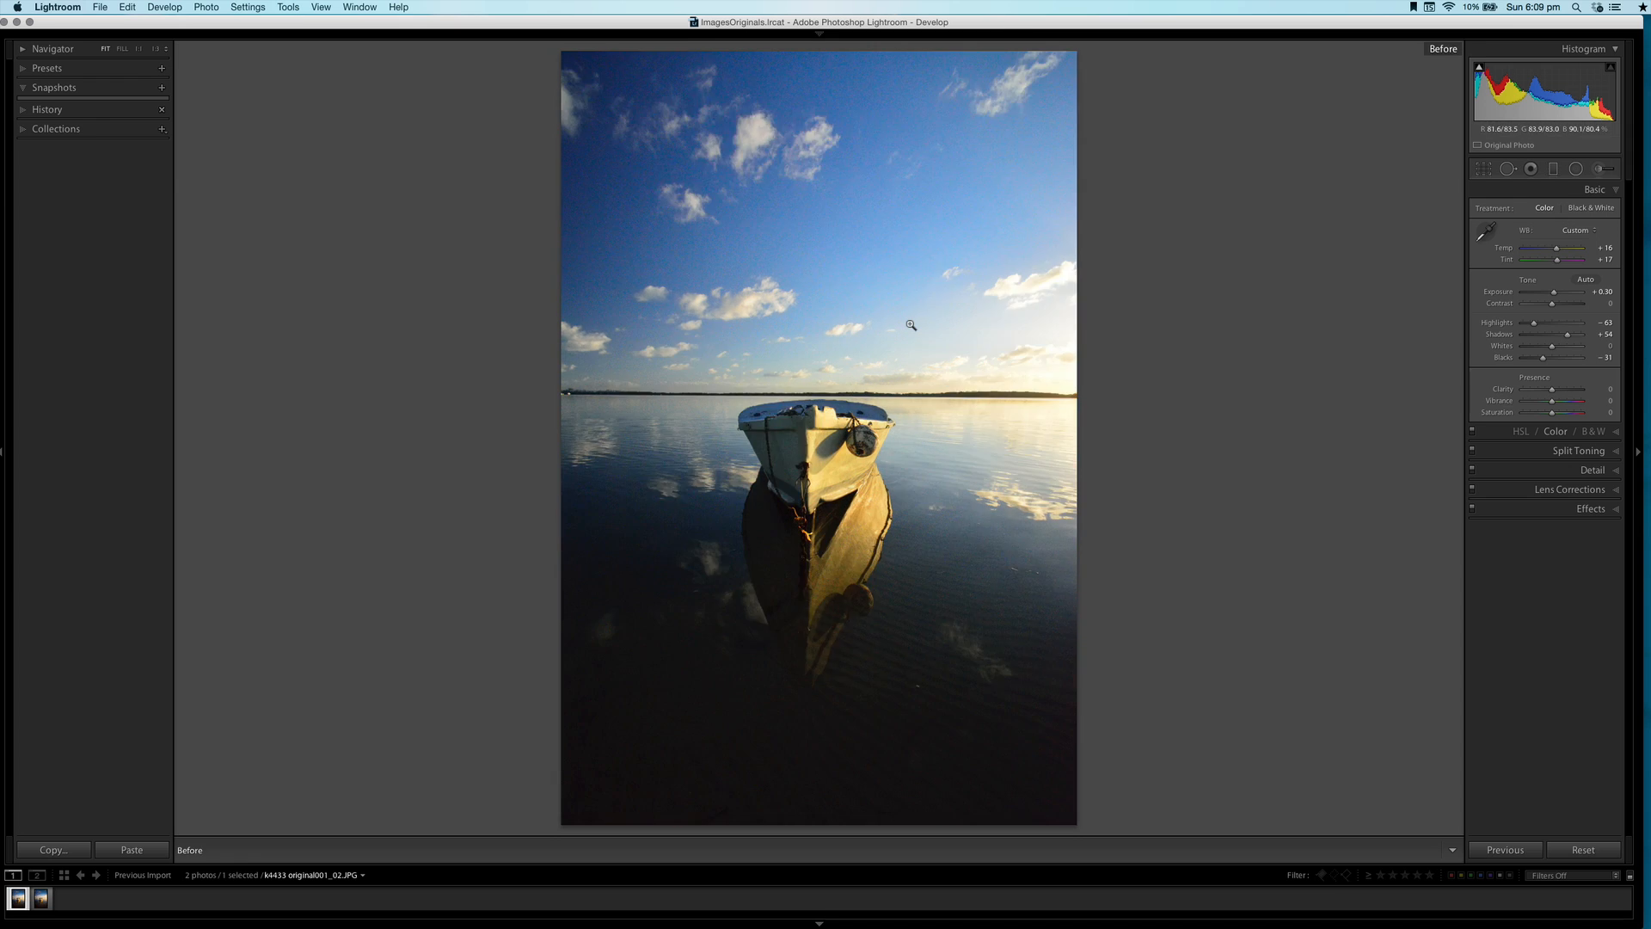
pyautogui.press('\\')
pyautogui.press('\\')
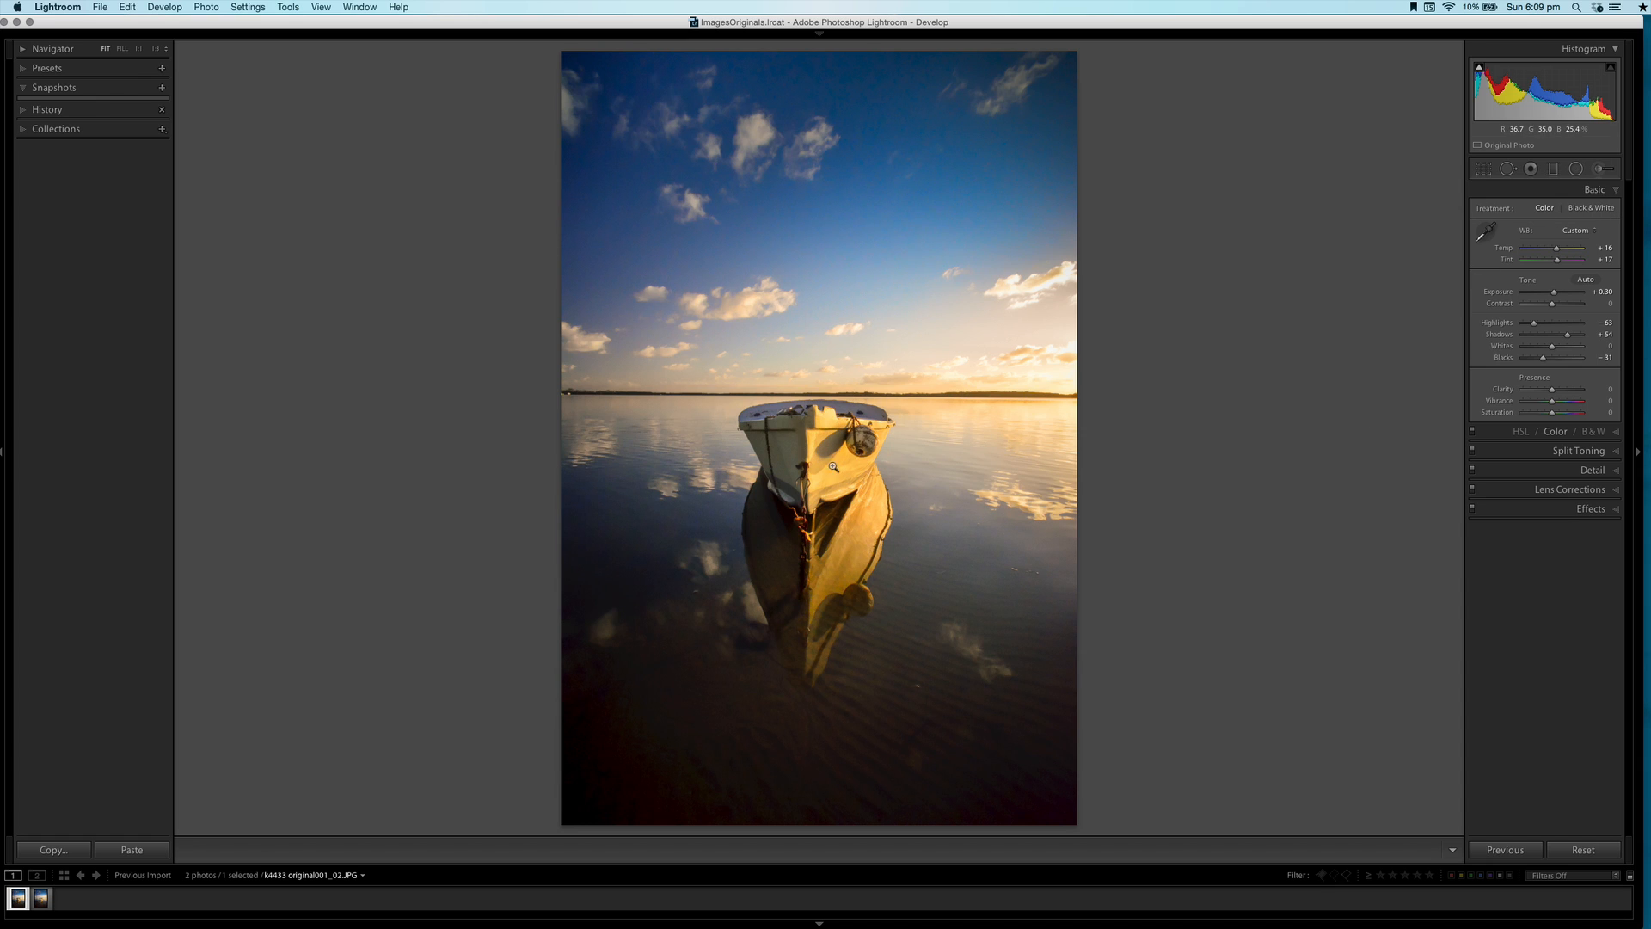
# Try painting the boat's sunlit hull and reflection with an adjustment brush whose only effect is Tint 29
pyautogui.click(1601, 171)
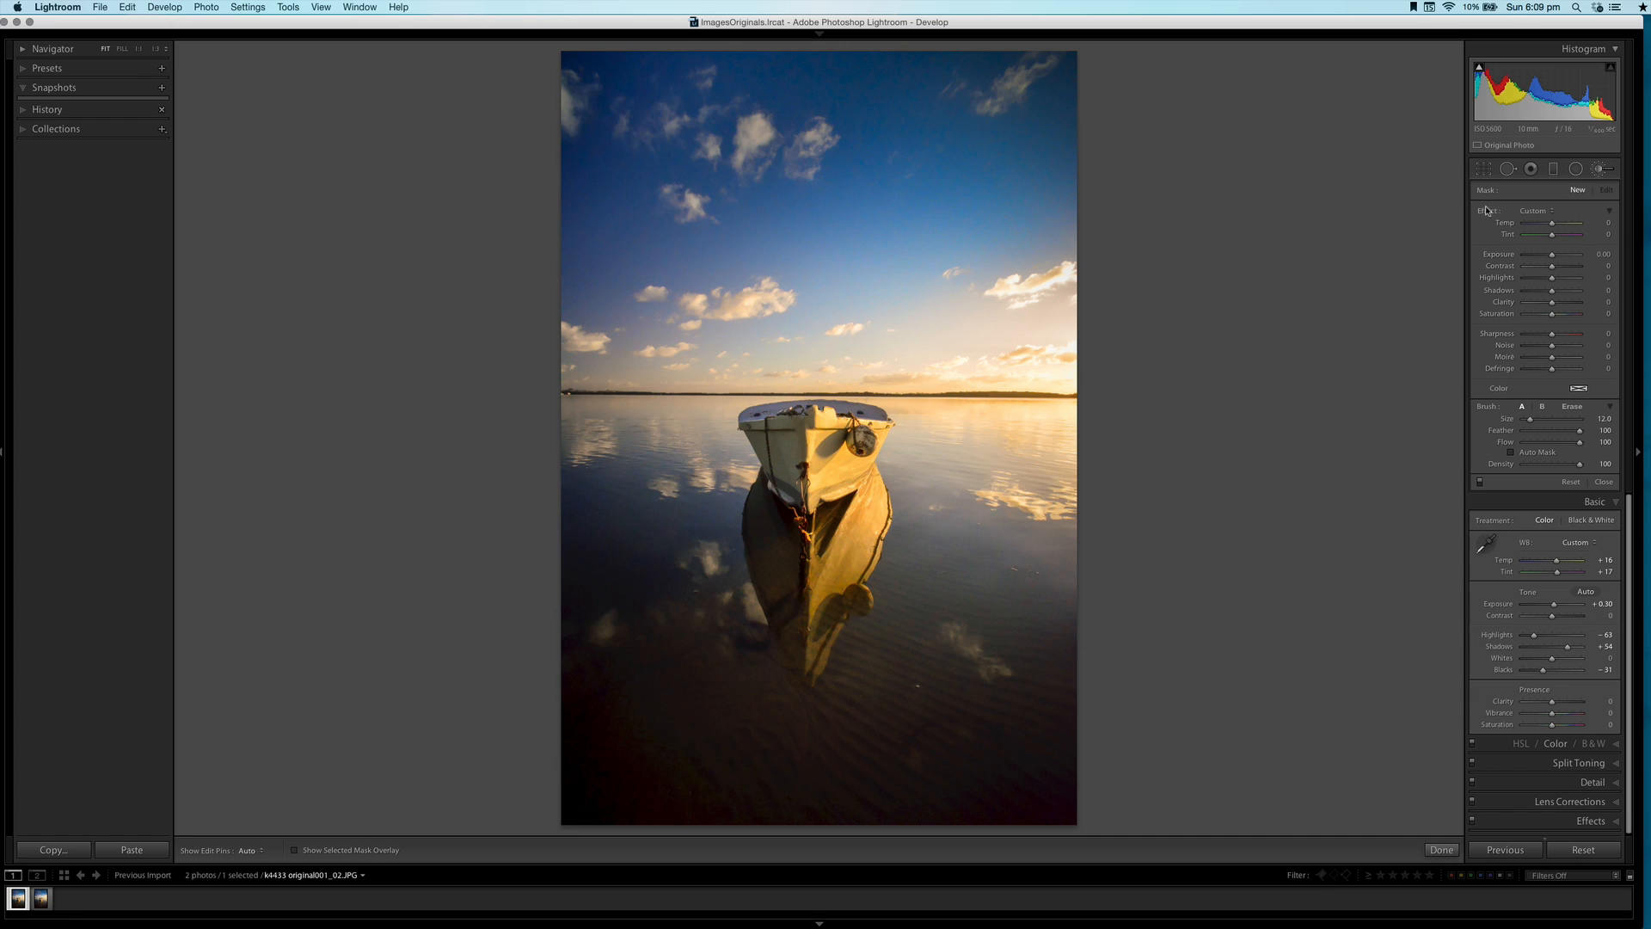
pyautogui.write('1')
pyautogui.press('Return')
pyautogui.doubleClick(1490, 212)
pyautogui.click(1599, 234)
pyautogui.write('29')
pyautogui.press('Return')
pyautogui.press('h')
pyautogui.moveTo(839, 461)
pyautogui.mouseDown()
pyautogui.moveTo(807, 451)
pyautogui.moveTo(836, 443)
pyautogui.mouseUp()
pyautogui.moveTo(860, 509)
pyautogui.mouseDown()
pyautogui.moveTo(828, 520)
pyautogui.moveTo(844, 456)
pyautogui.moveTo(826, 516)
pyautogui.mouseUp()
pyautogui.press('h')
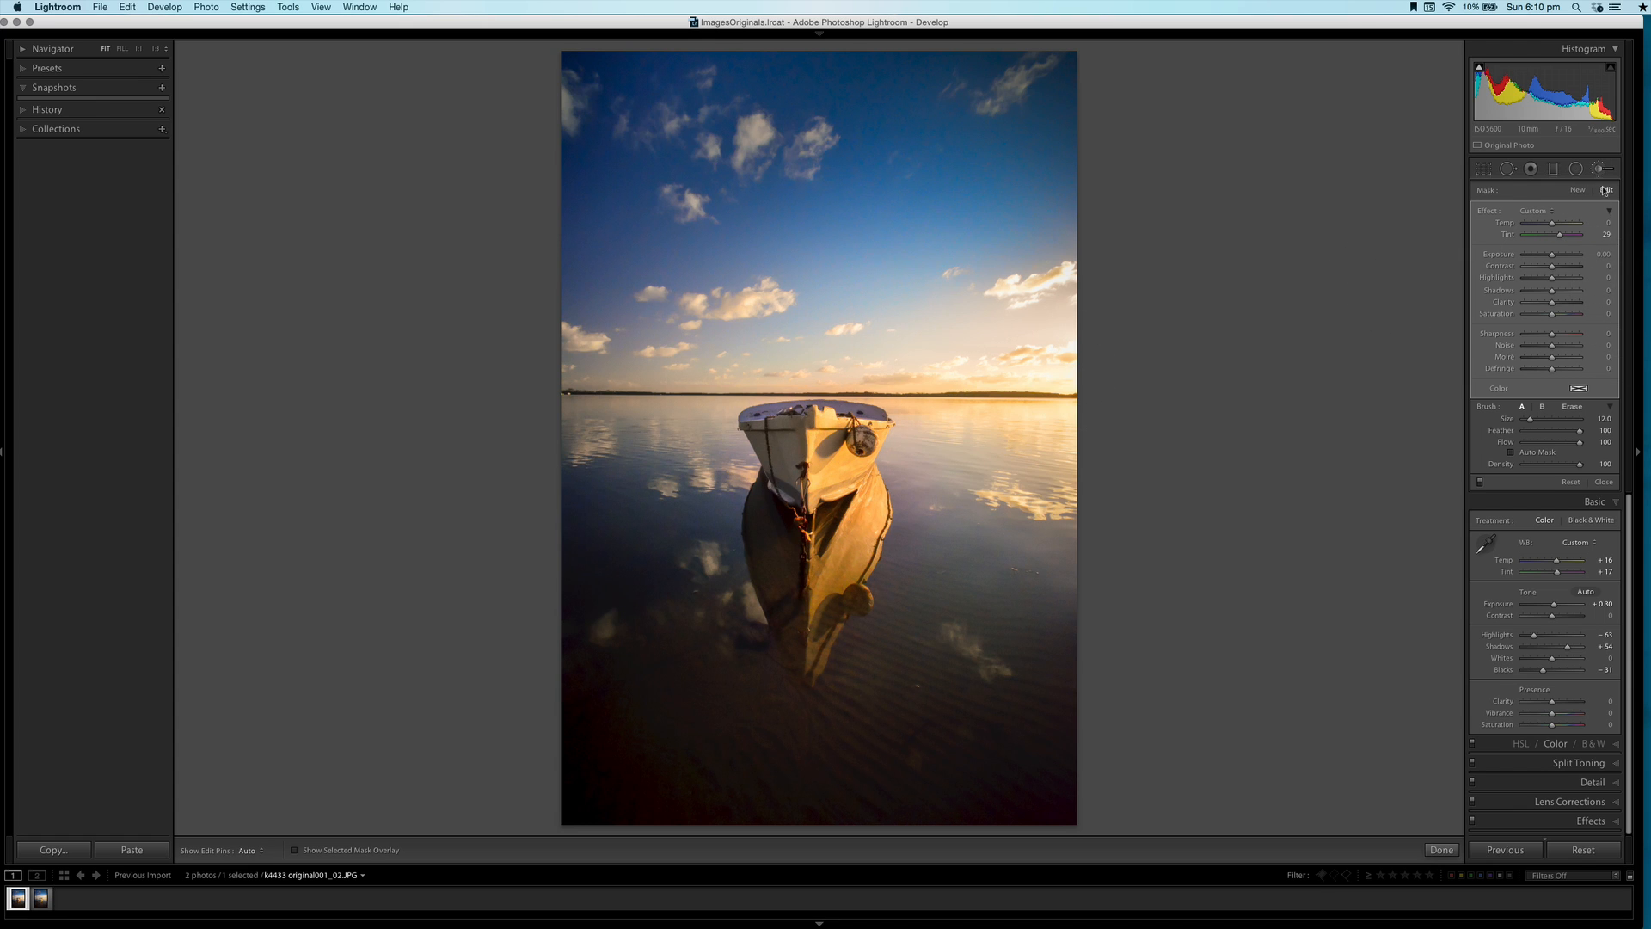
# Check the brushed area with the mask overlay and switch to creating a new brush mask
pyautogui.moveTo(1601, 236); pyautogui.dragTo(1588, 236)
pyautogui.press('o')
pyautogui.press('o')
pyautogui.click(1567, 189)
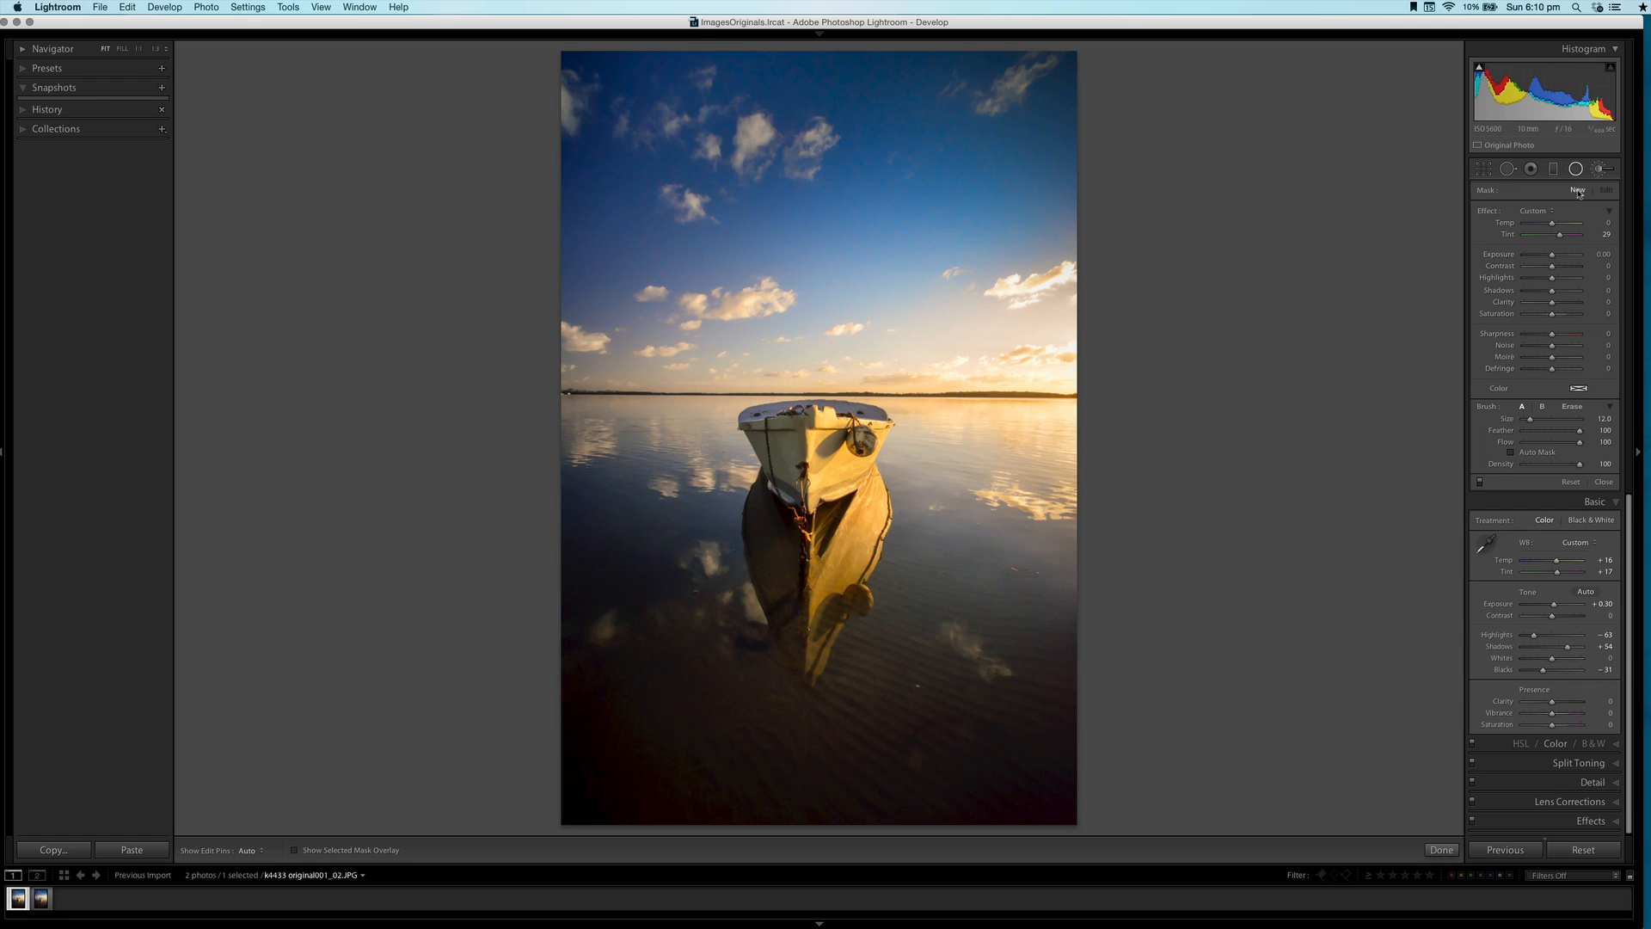
# Add a radial filter around the boat's hull, reset its effects, and fine-tune its Temp and Tint while comparing it on and off
pyautogui.click(1576, 168)
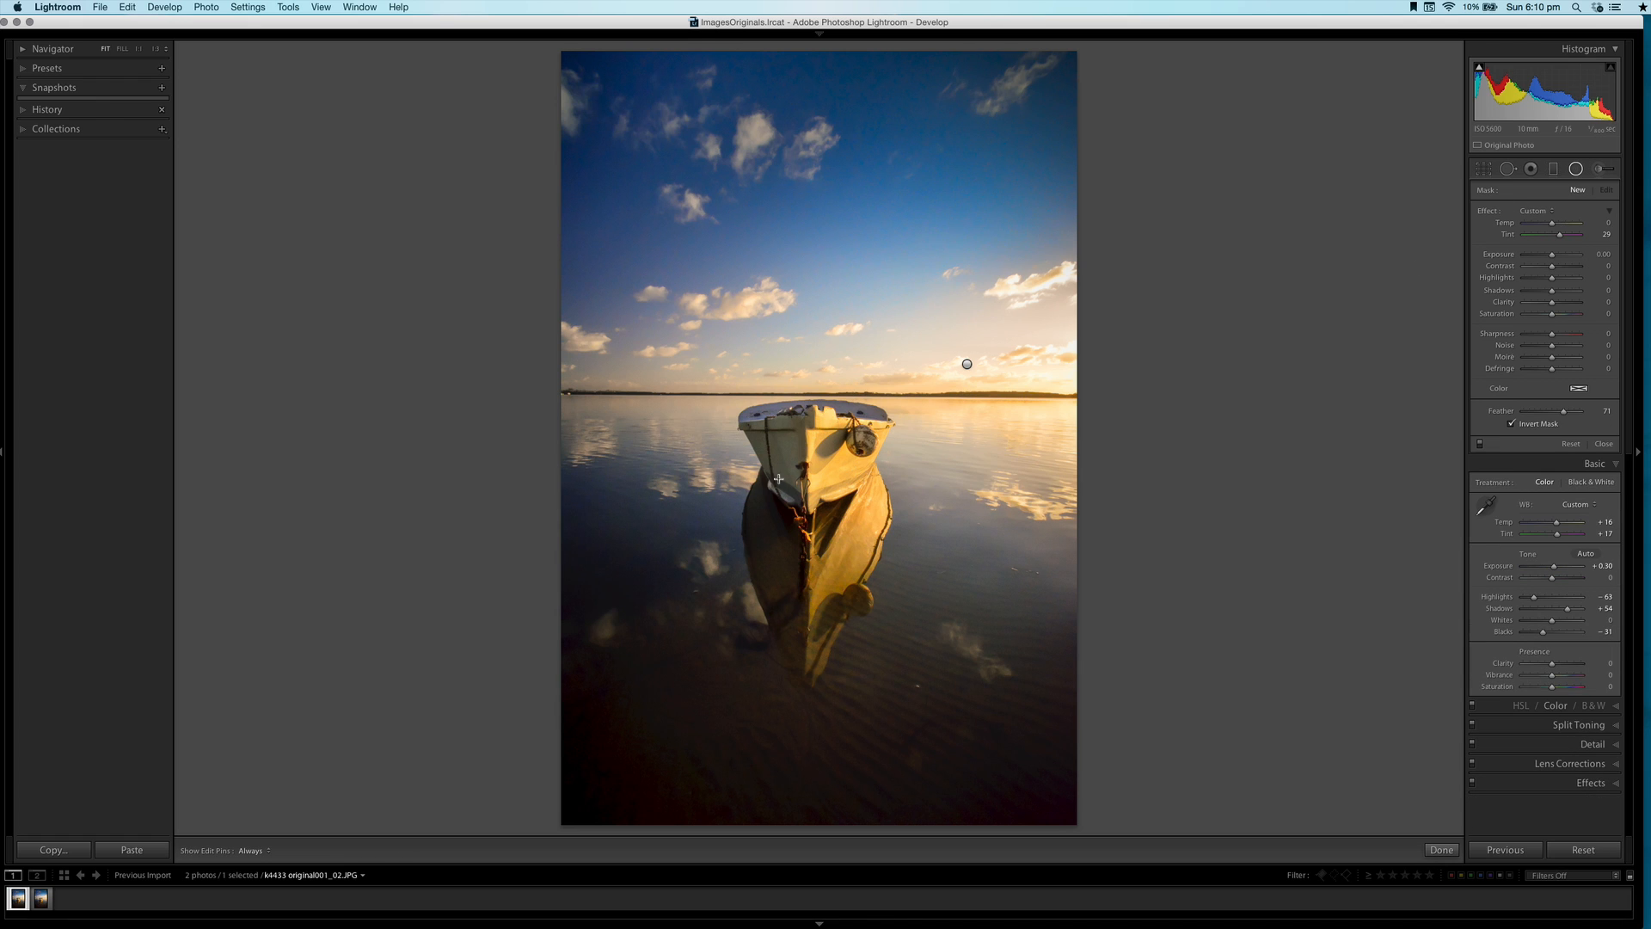
pyautogui.moveTo(807, 430)
pyautogui.mouseDown()
pyautogui.moveTo(878, 482)
pyautogui.moveTo(821, 438)
pyautogui.moveTo(832, 448)
pyautogui.mouseUp()
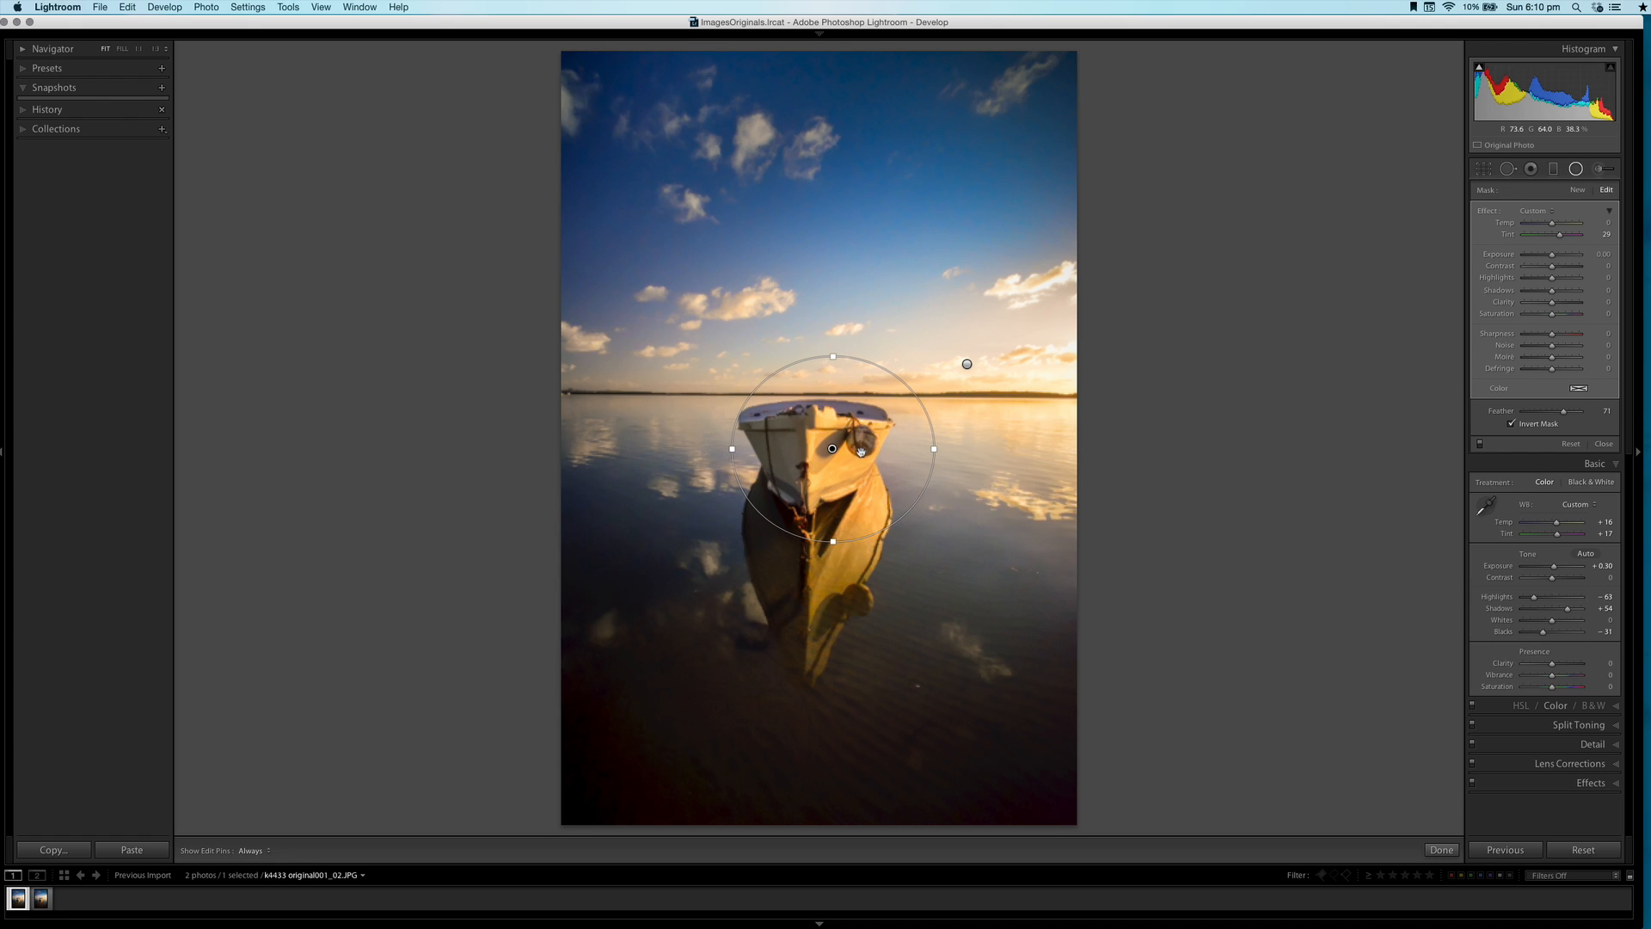
pyautogui.doubleClick(1485, 211)
pyautogui.moveTo(1597, 223); pyautogui.dragTo(1613, 222)
pyautogui.moveTo(1552, 235); pyautogui.dragTo(1571, 238)
pyautogui.moveTo(1569, 238); pyautogui.dragTo(1557, 241)
pyautogui.moveTo(1558, 241); pyautogui.dragTo(1556, 242)
pyautogui.click(1480, 444)
pyautogui.click(1480, 444)
pyautogui.click(1604, 444)
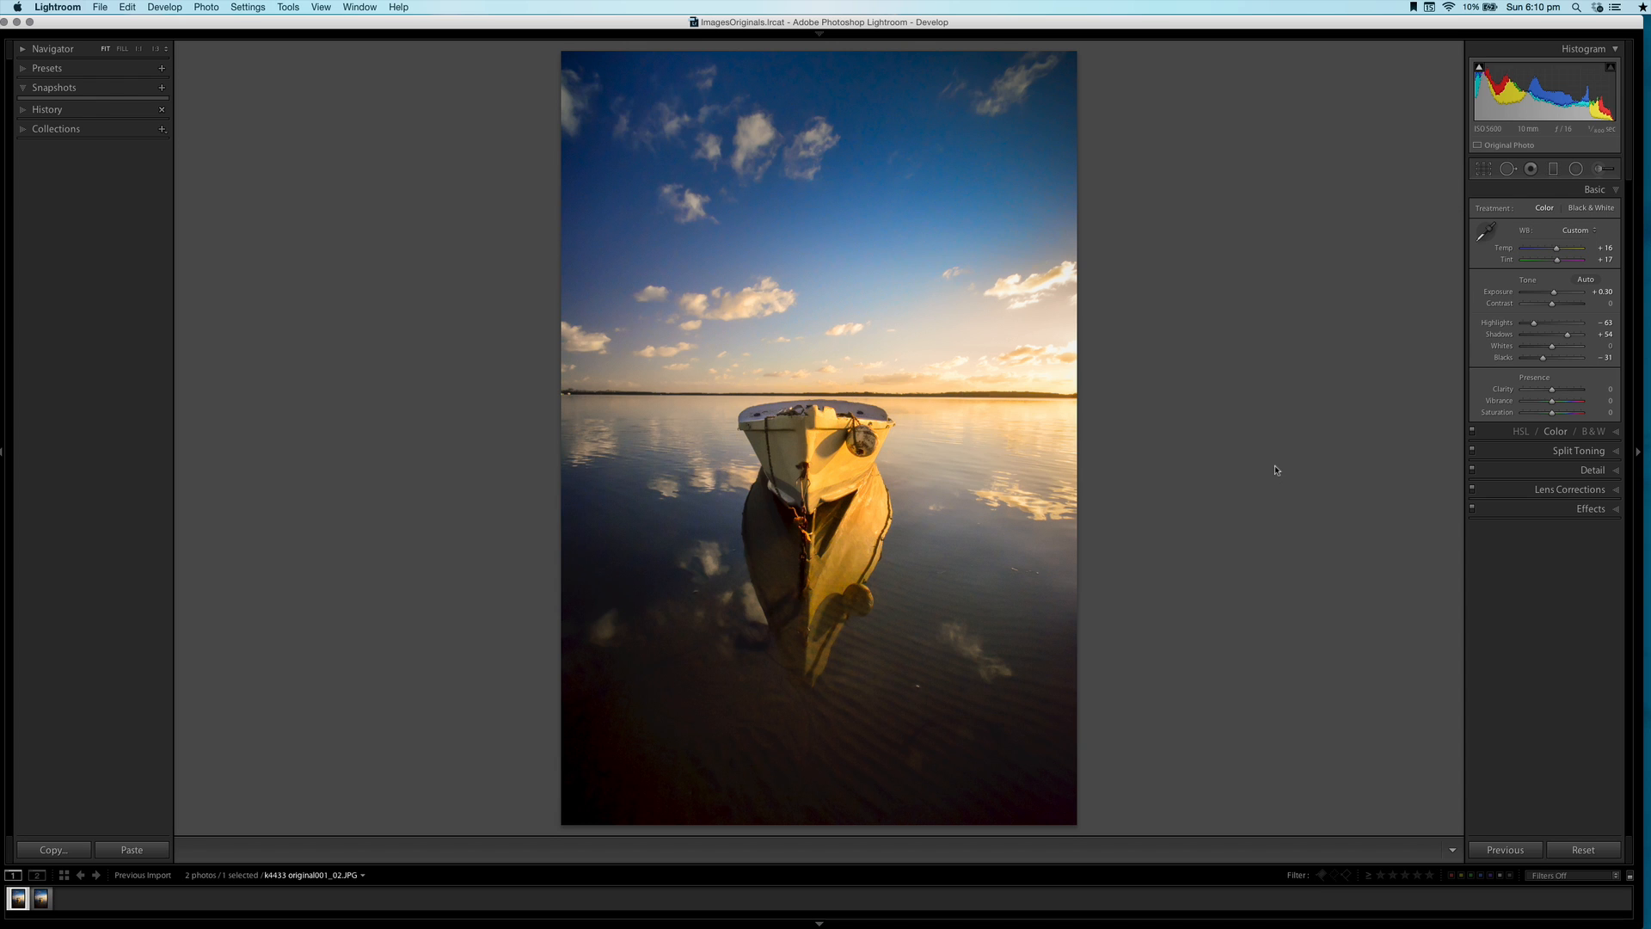
# Compare the photo with the boat's radial filter against the unedited original several times
pyautogui.press('\\')
pyautogui.press('\\')
pyautogui.press('\\')
pyautogui.press('\\')
pyautogui.press('\\')
pyautogui.press('\\')
pyautogui.press('\\')
pyautogui.press('\\')
pyautogui.press('\\')
pyautogui.press('\\')
pyautogui.press('\\')
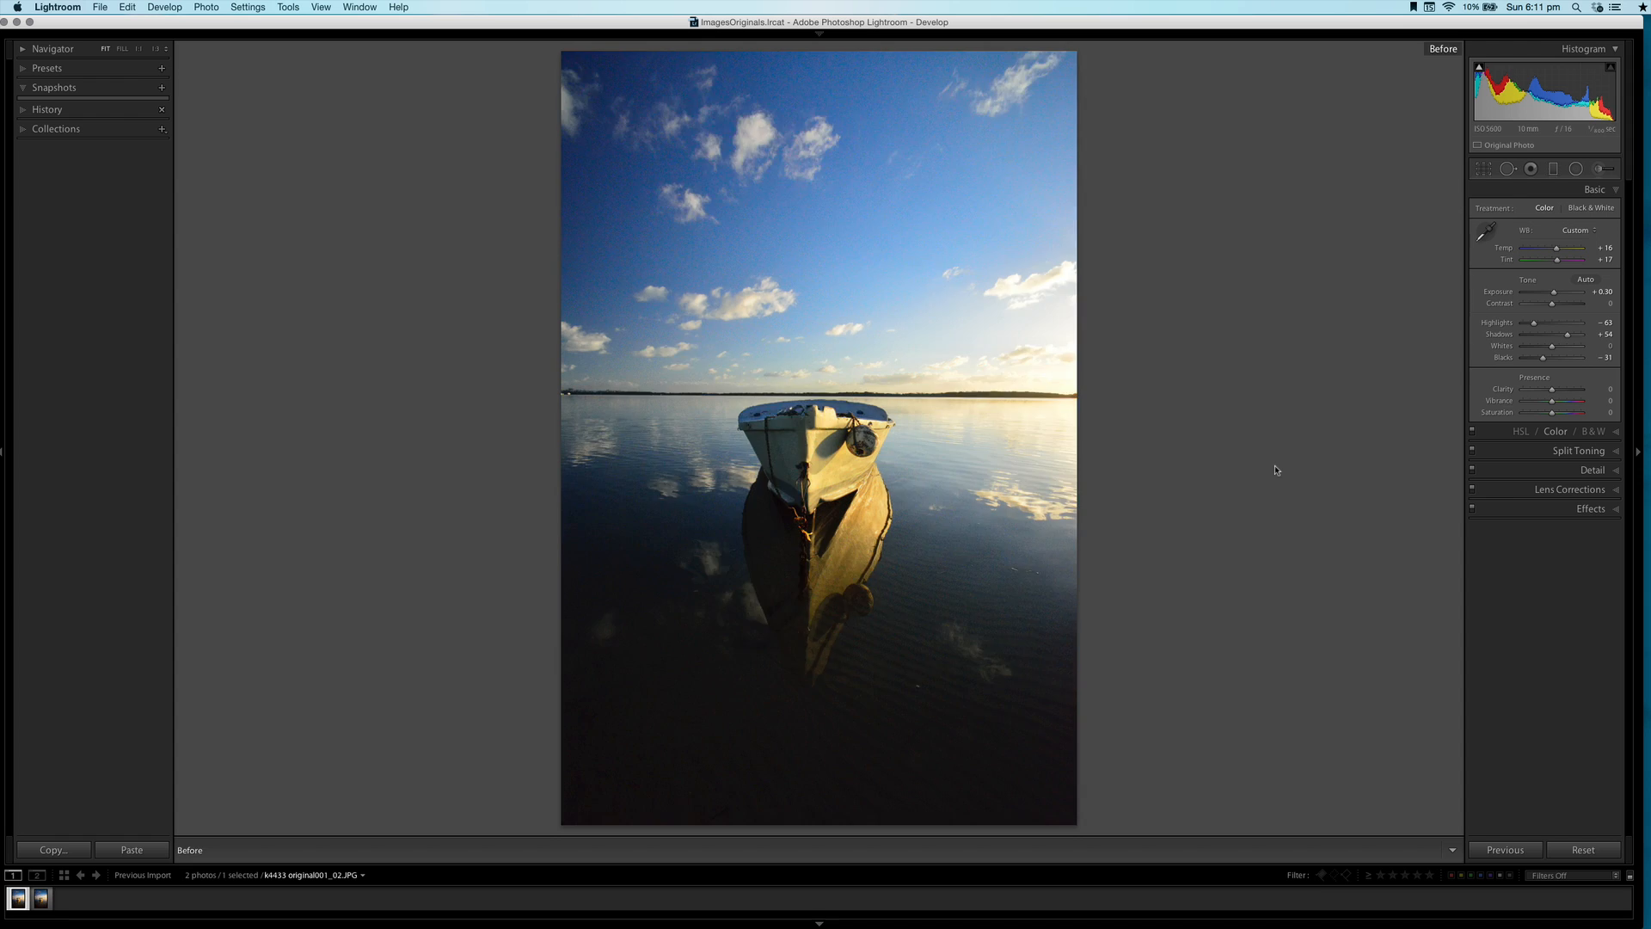
pyautogui.press('\\')
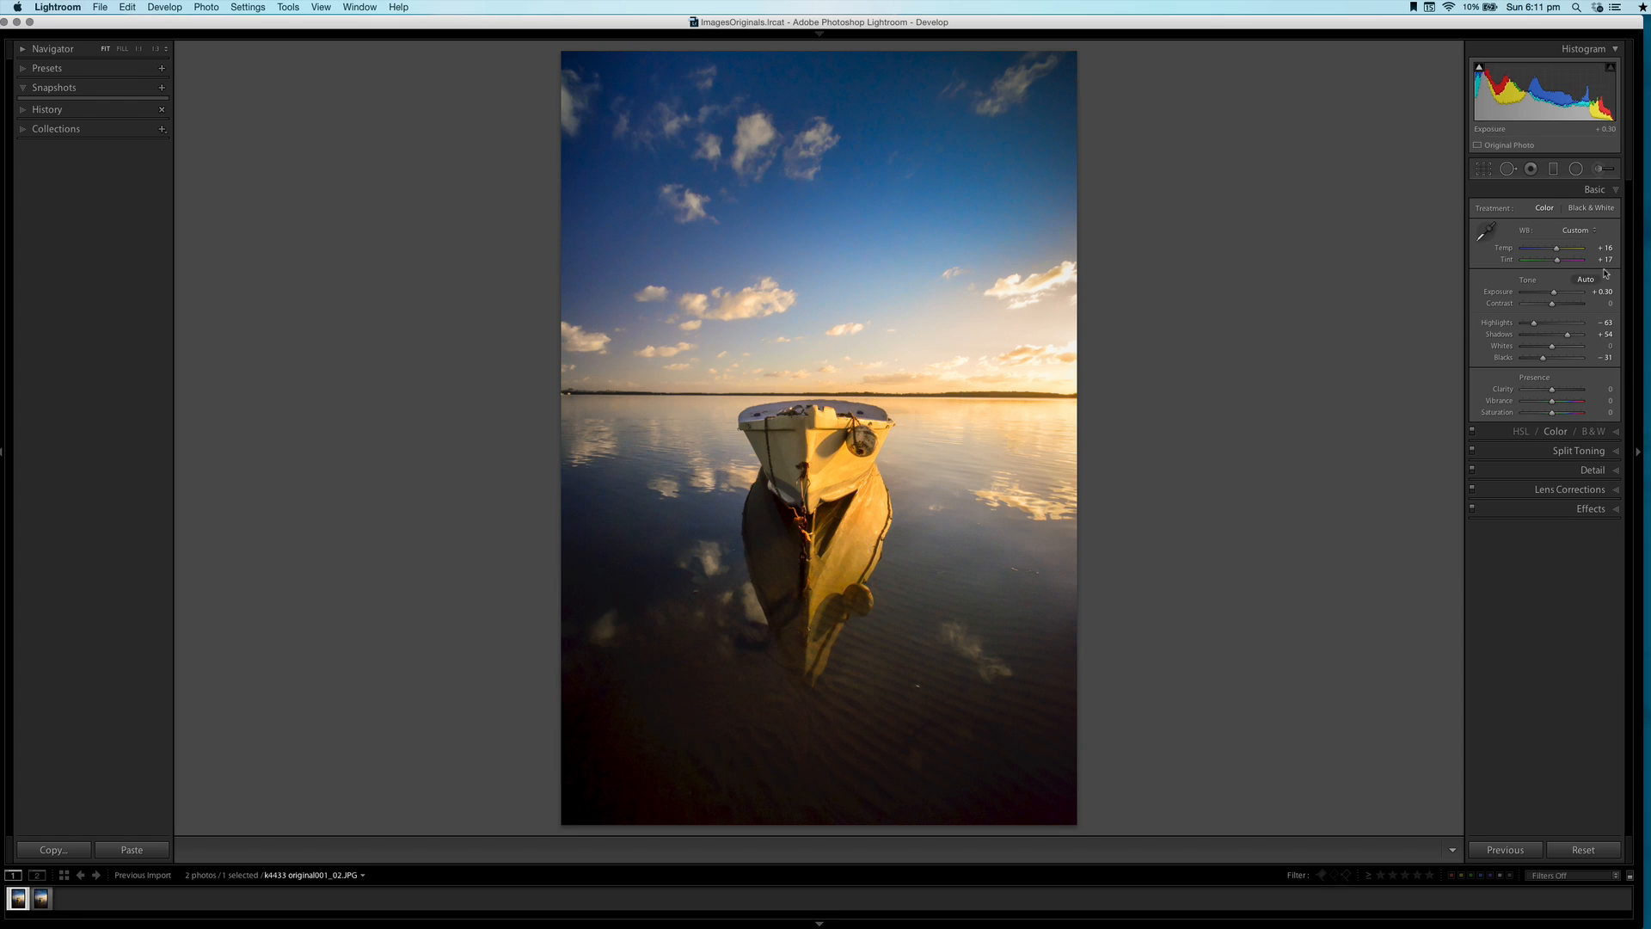
# Shift the boat's orange and yellow hues with HSL targeted adjustment, taking Yellow to about -7
pyautogui.click(1615, 190)
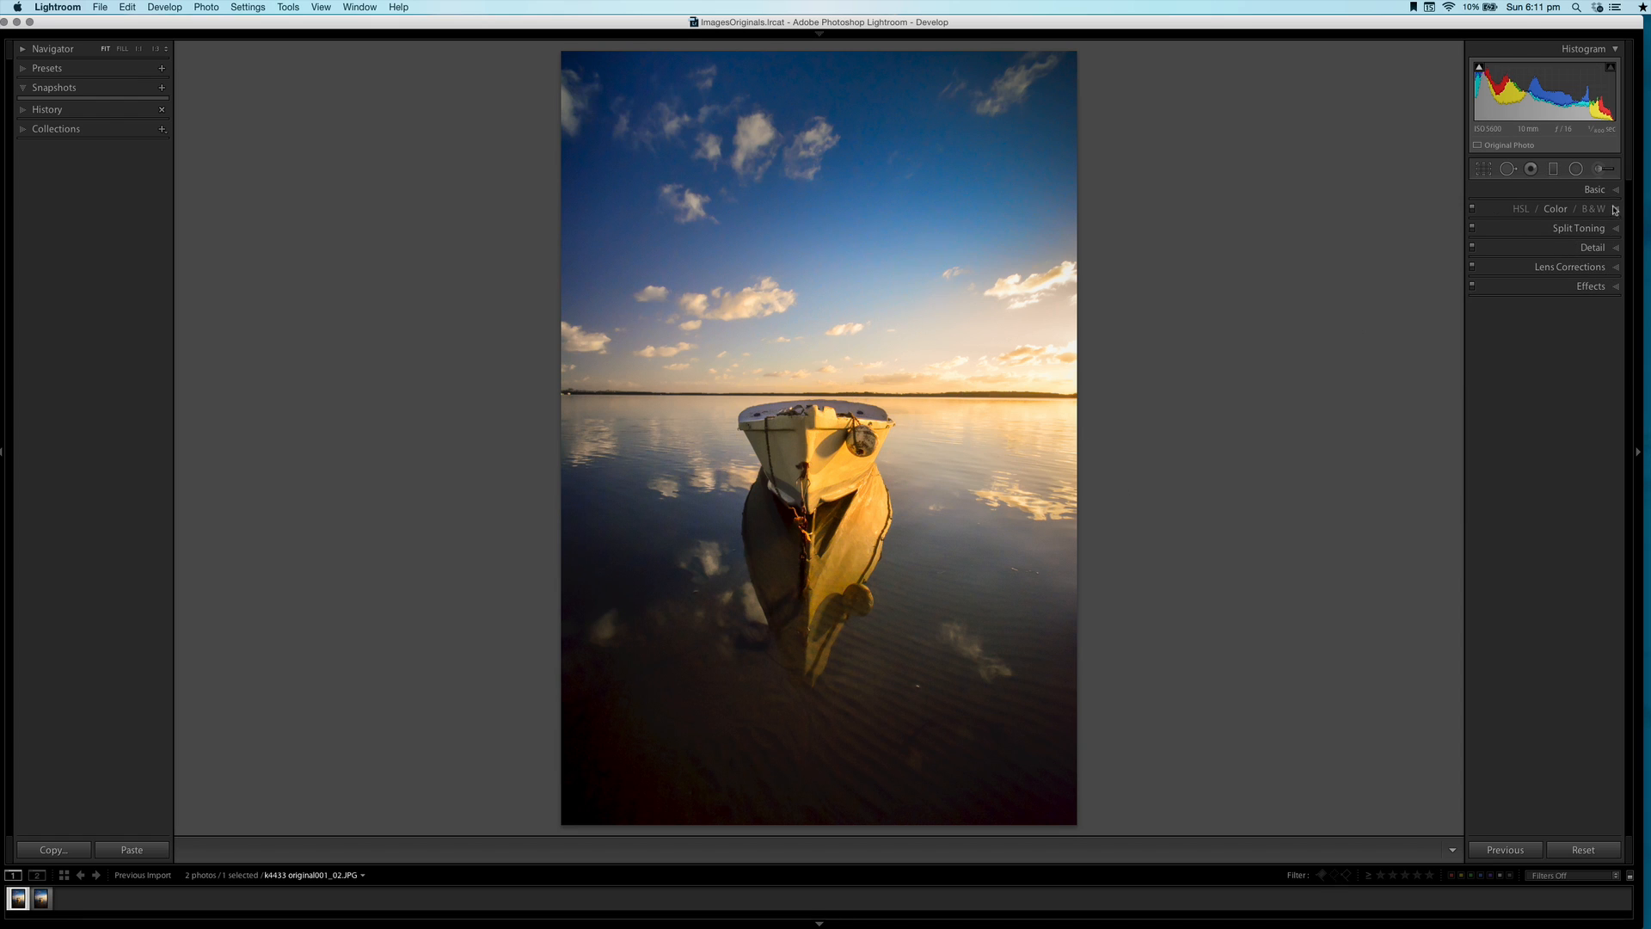
pyautogui.click(1615, 209)
pyautogui.click(1618, 207)
pyautogui.click(1618, 209)
pyautogui.click(1515, 211)
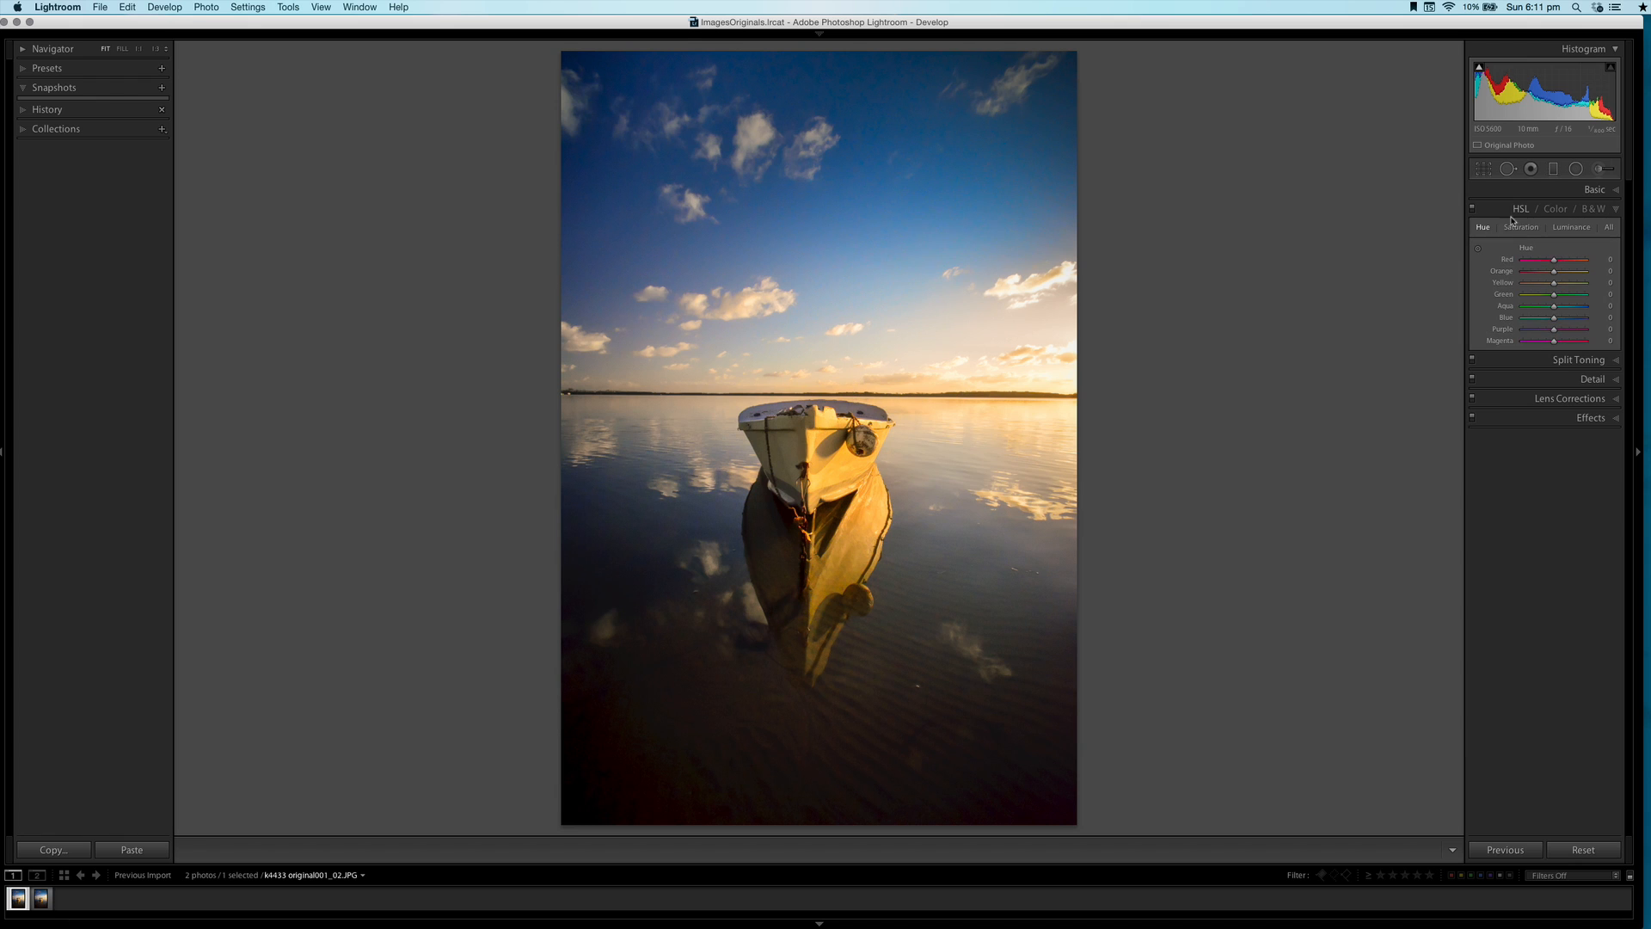
pyautogui.click(1521, 227)
pyautogui.click(1483, 227)
pyautogui.click(1477, 249)
pyautogui.moveTo(847, 456); pyautogui.dragTo(846, 482)
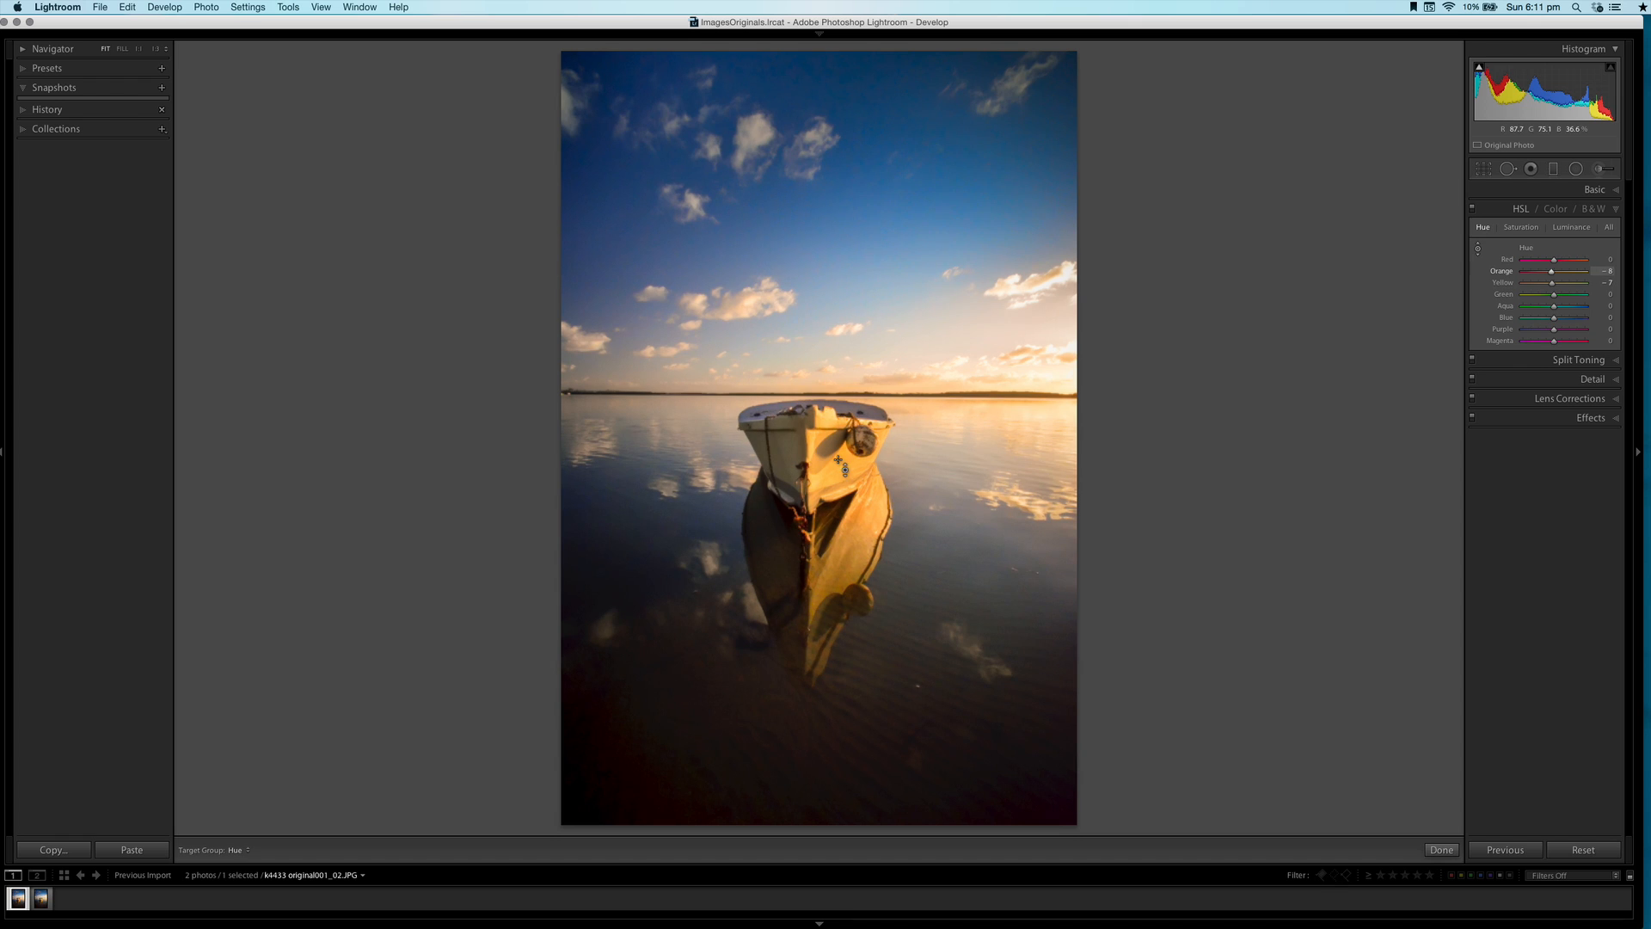
# Reduce the boat's Orange and Yellow saturation to -8 each with targeted adjustment and return to the basic settings
pyautogui.click(1521, 228)
pyautogui.moveTo(829, 475); pyautogui.dragTo(828, 484)
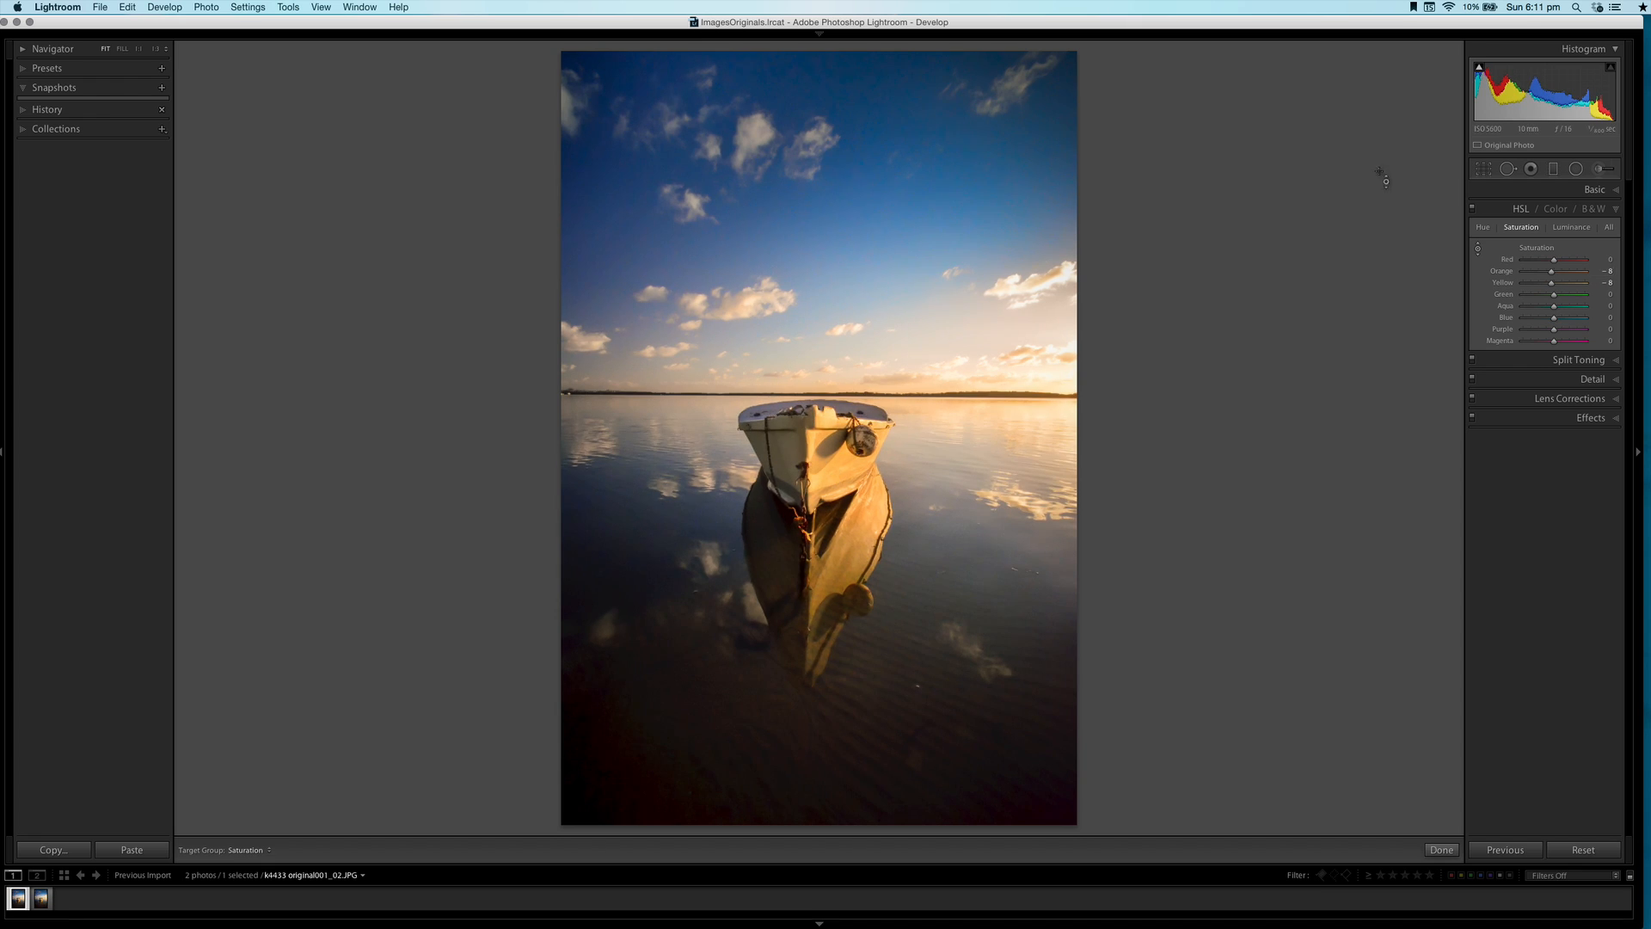
pyautogui.click(1613, 209)
pyautogui.click(1607, 214)
pyautogui.click(1618, 189)
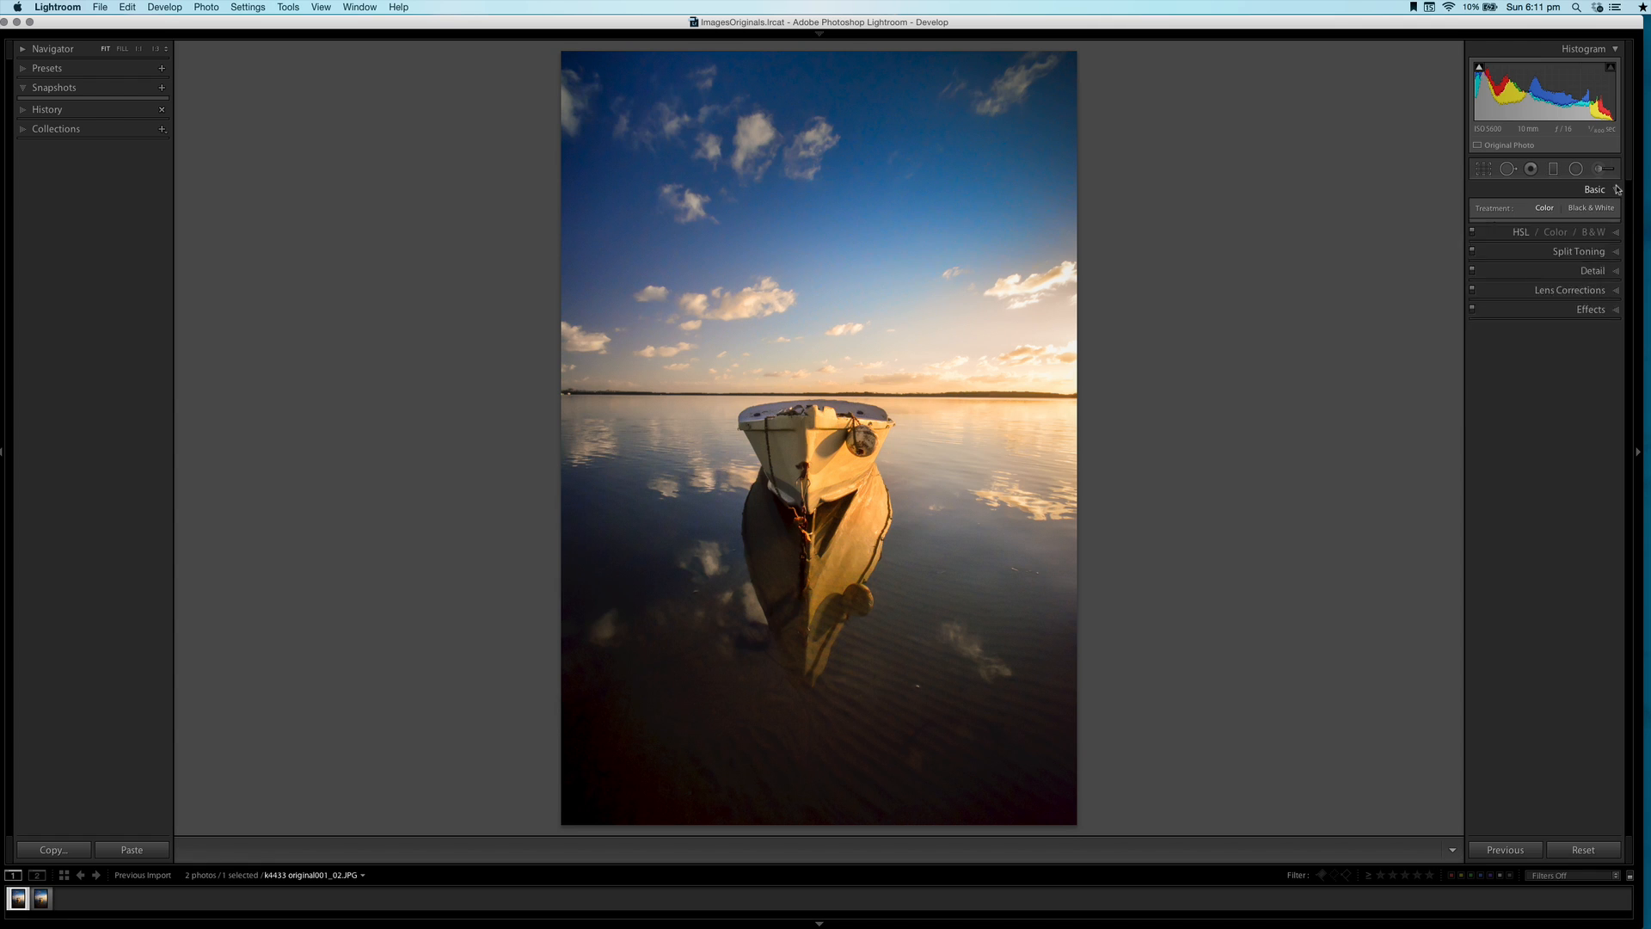
# Flatten the sunset radial filter vertically, raise its Saturation to 16, and move it up and slightly left in the sky
pyautogui.click(1575, 168)
pyautogui.click(966, 363)
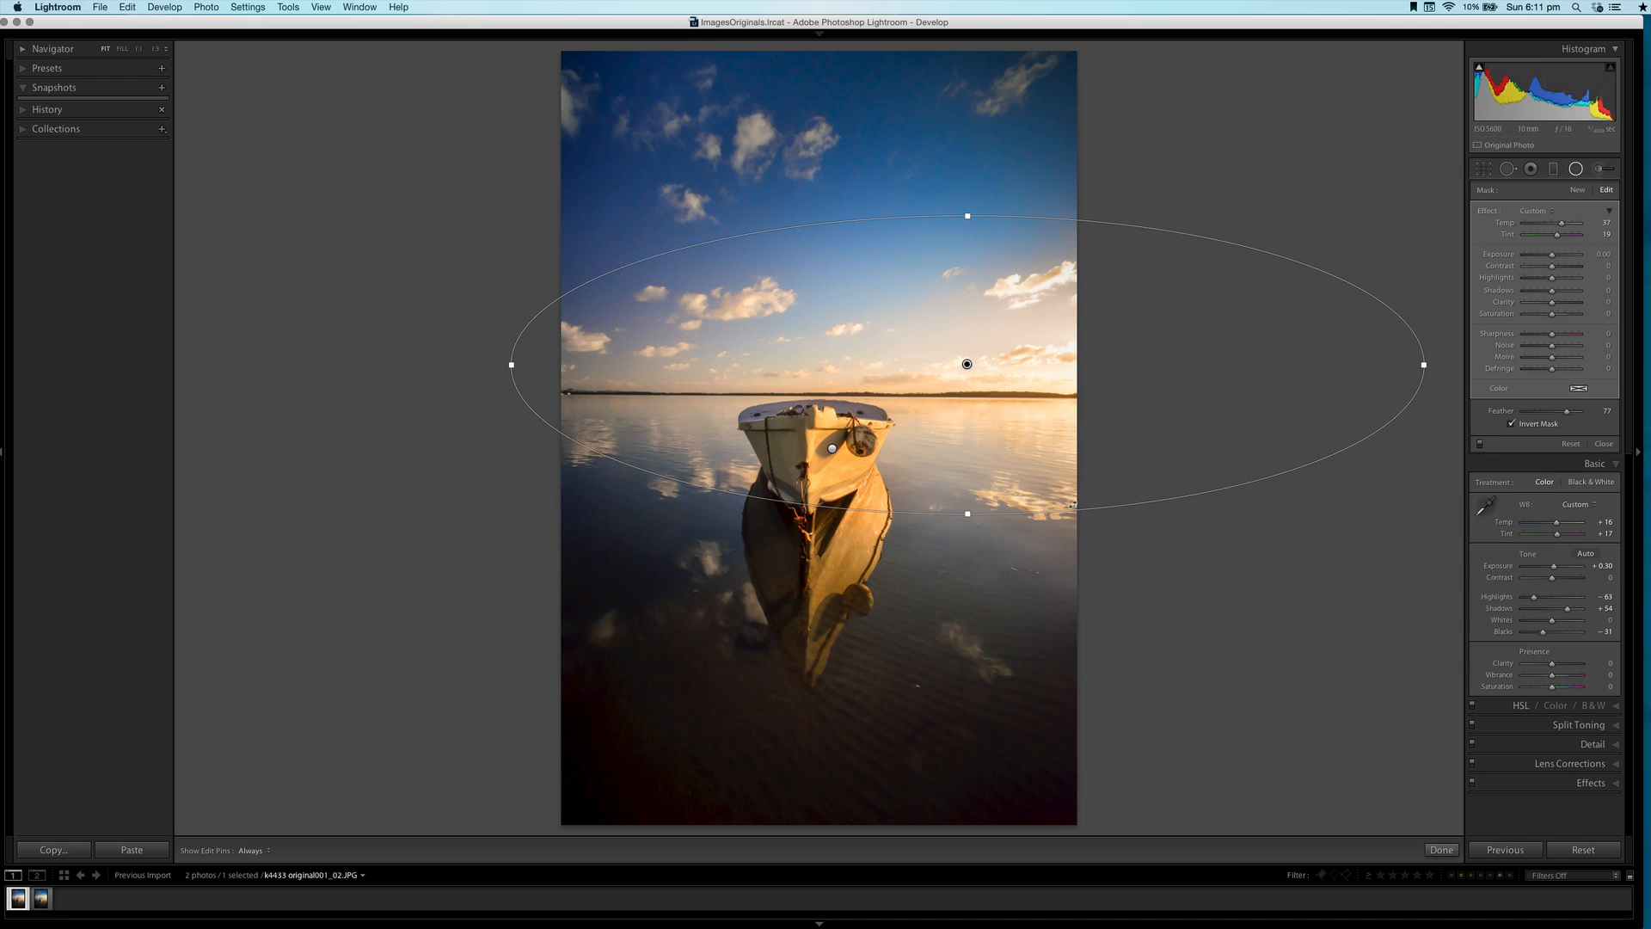
pyautogui.moveTo(968, 514); pyautogui.dragTo(968, 482)
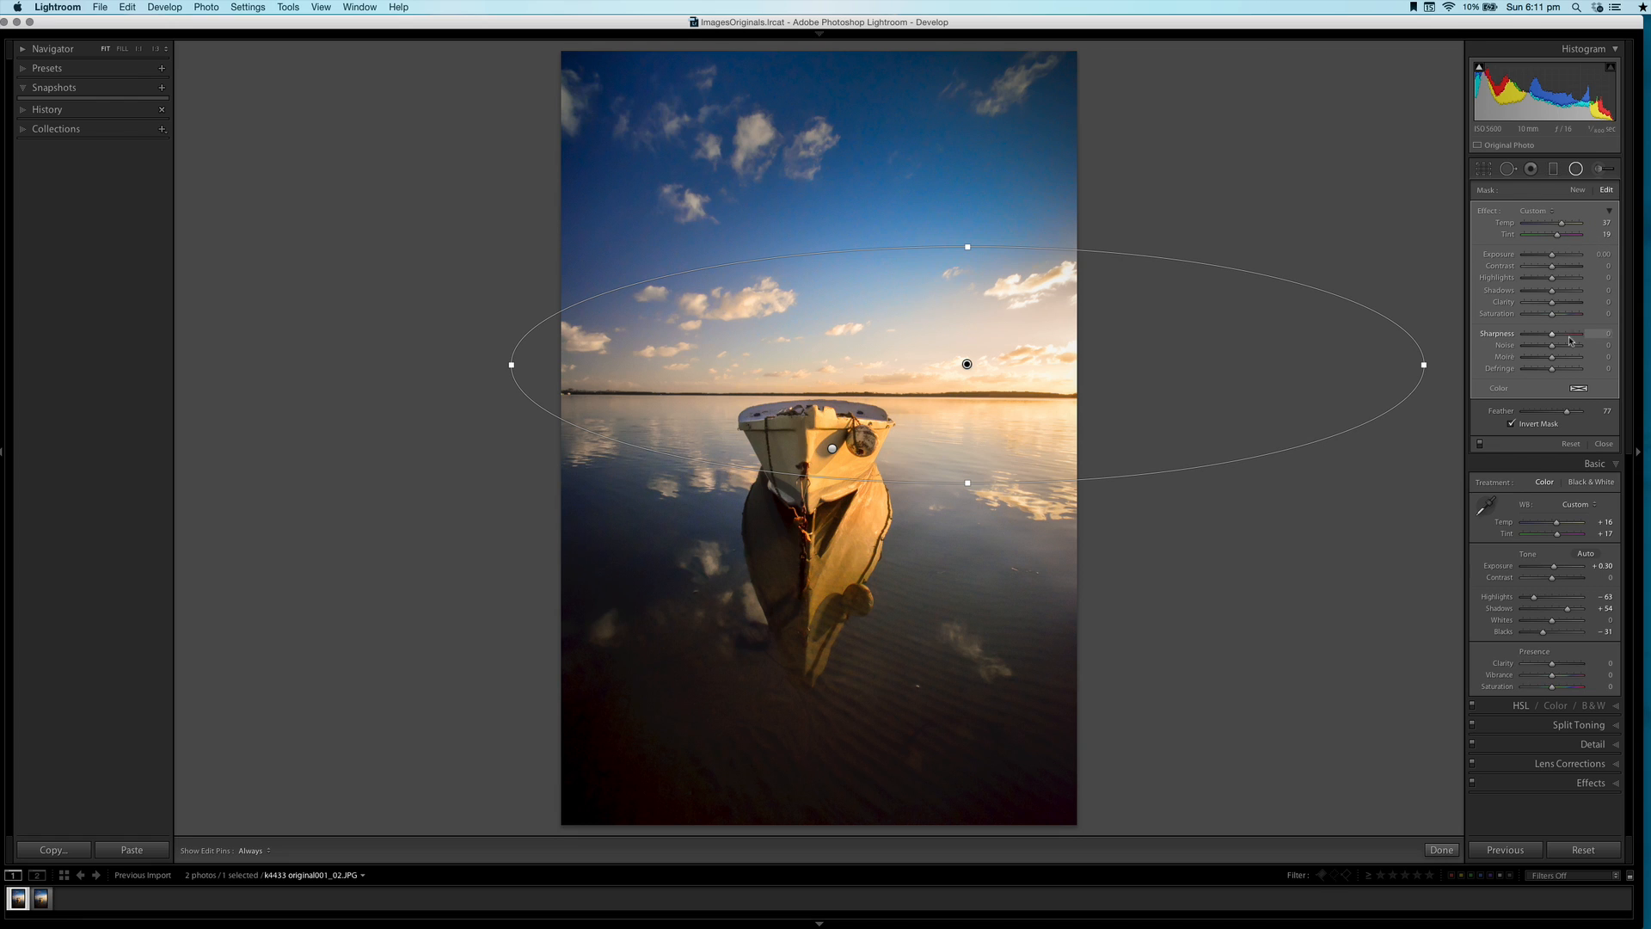
pyautogui.moveTo(1555, 317); pyautogui.dragTo(1556, 315)
pyautogui.moveTo(968, 482)
pyautogui.mouseDown()
pyautogui.moveTo(969, 454)
pyautogui.moveTo(967, 478)
pyautogui.mouseUp()
pyautogui.moveTo(966, 368); pyautogui.dragTo(944, 340)
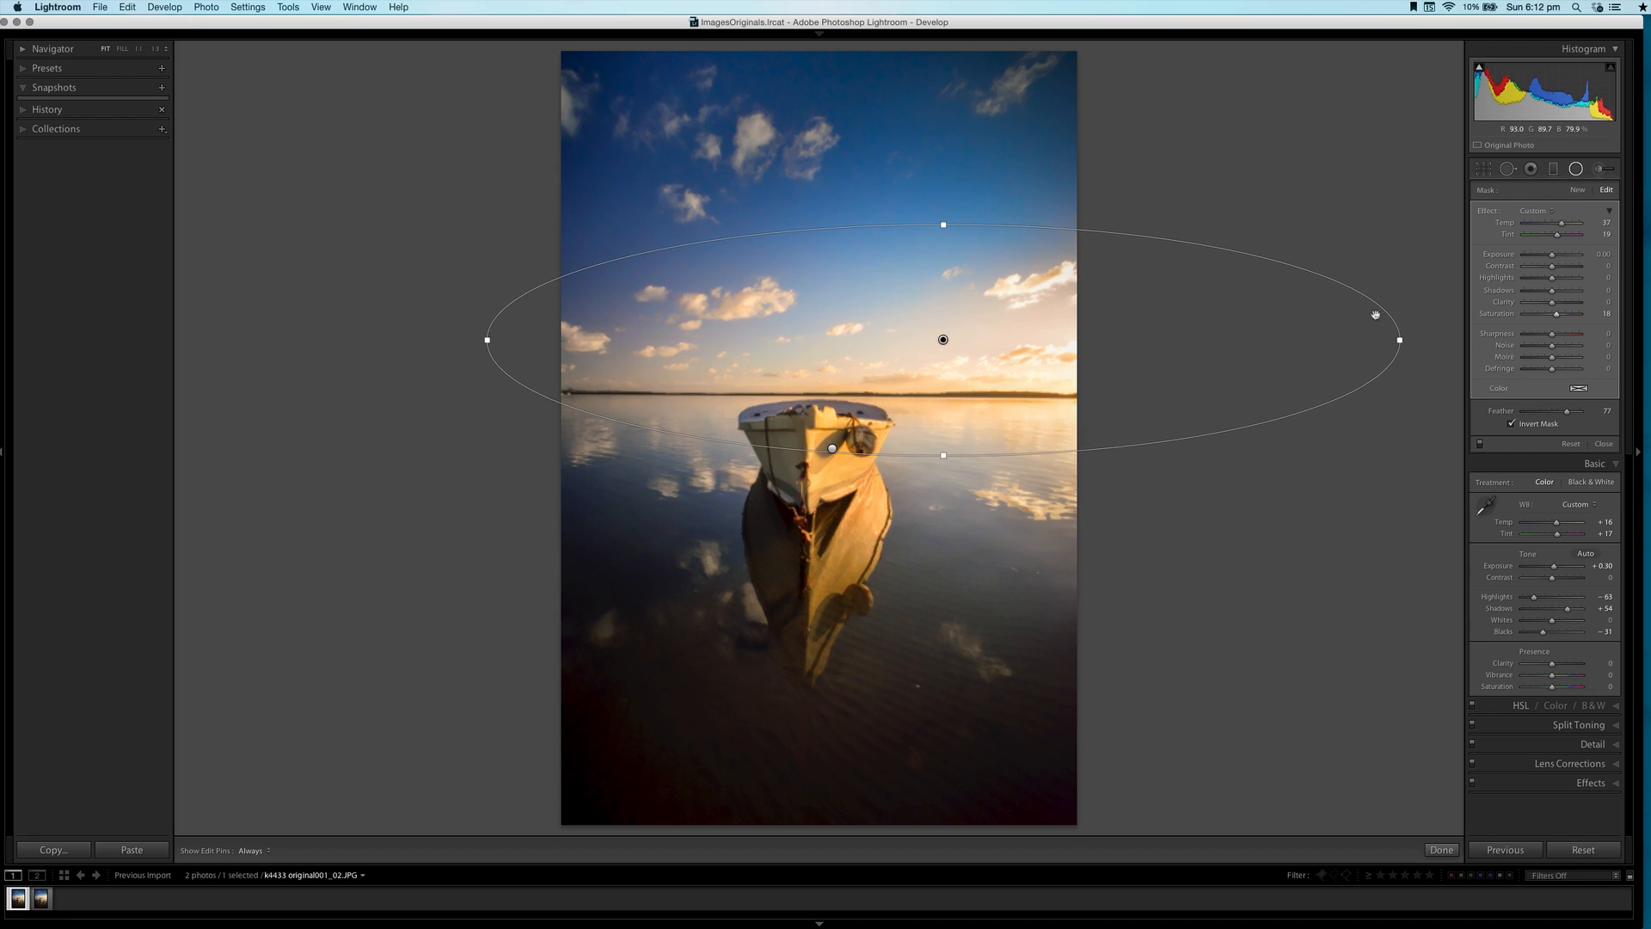
# Strengthen the sunset radial filter to Saturation 46 and Temp 63, lower its Tint, and close the filter
pyautogui.moveTo(1557, 314); pyautogui.dragTo(1574, 311)
pyautogui.moveTo(1562, 223); pyautogui.dragTo(1566, 224)
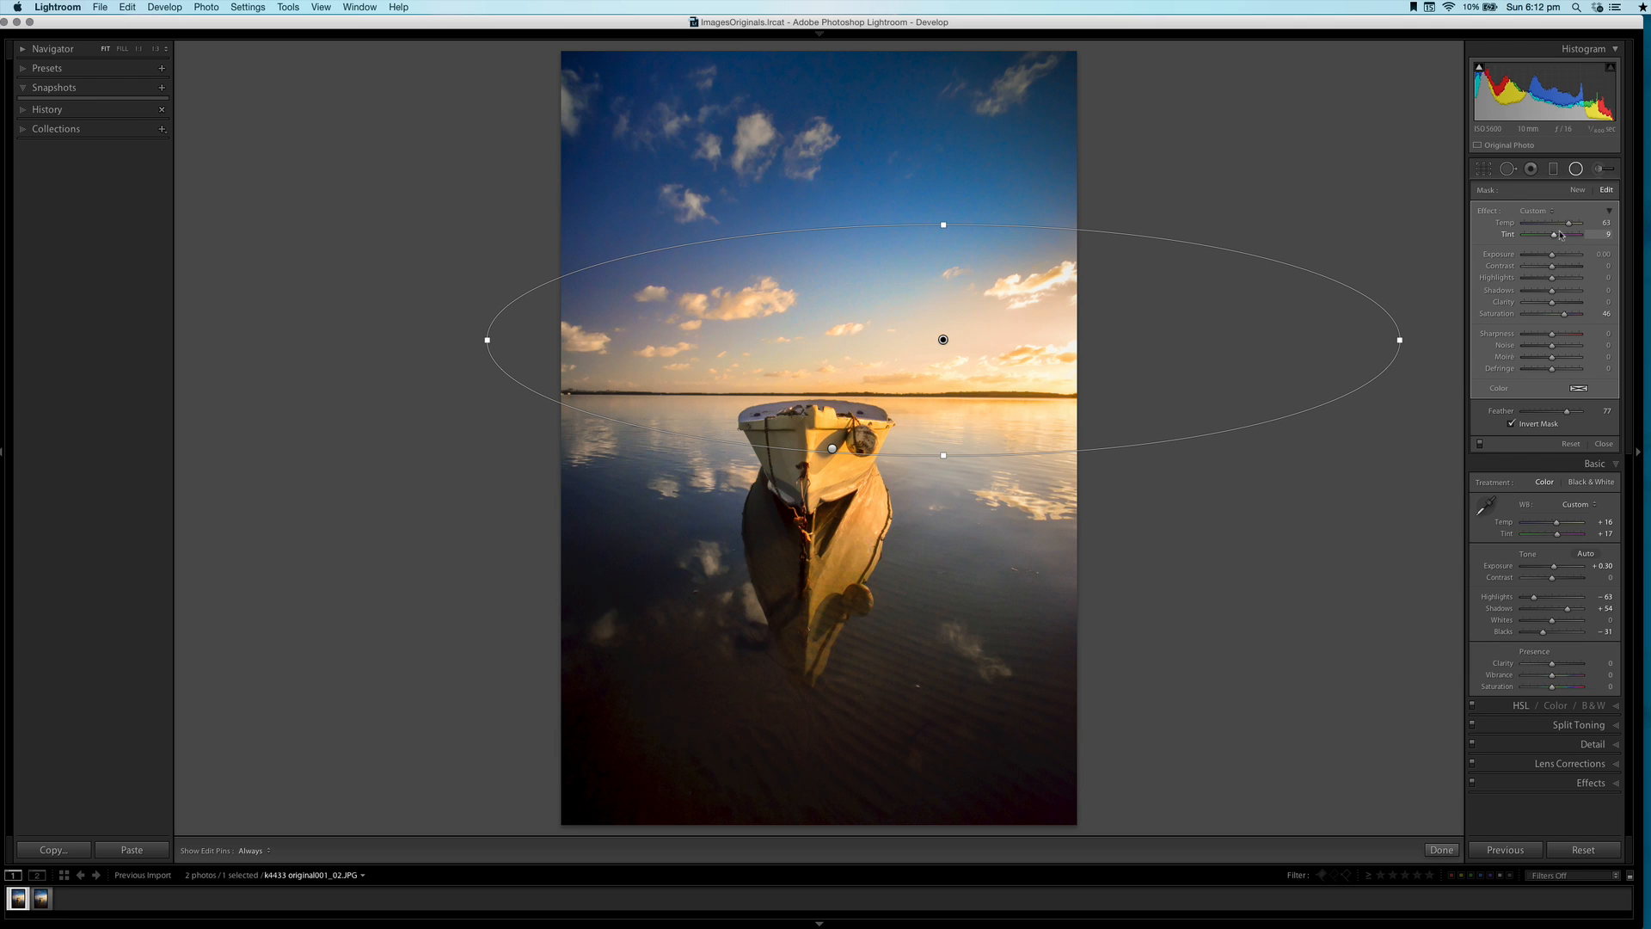
pyautogui.click(1604, 444)
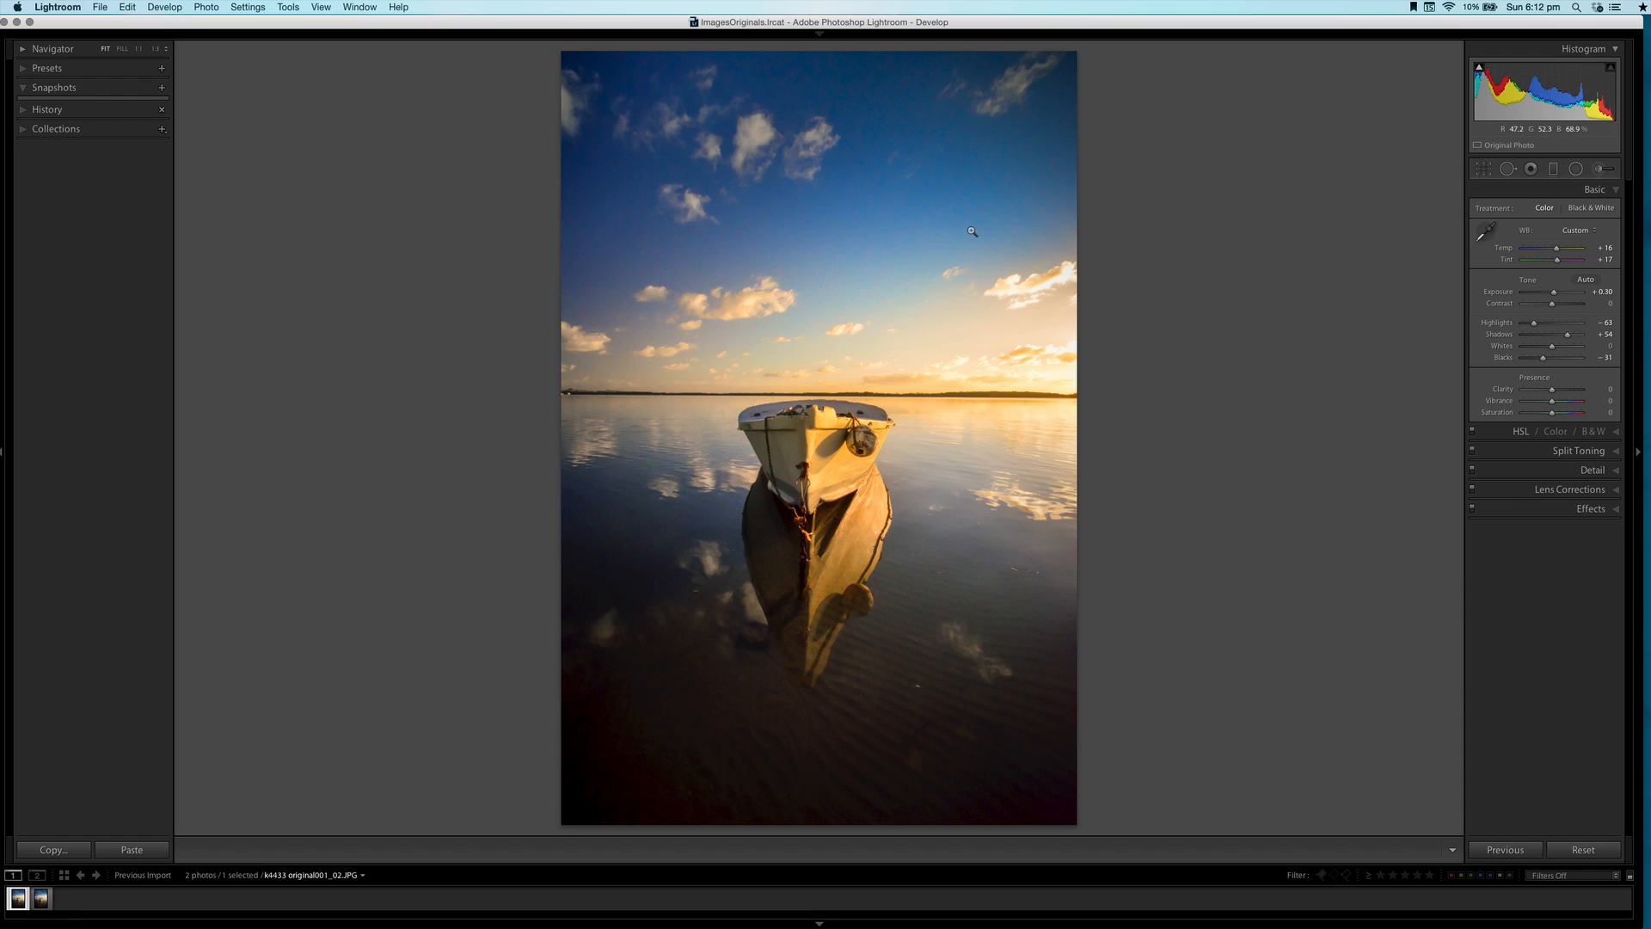
# Open the edited photo in Photoshop with its embedded ProPhoto RGB profile and collapse the floating Google plug-in panel
pyautogui.press('super+shift+e')
pyautogui.click(963, 662)
pyautogui.press('super+e')
pyautogui.click(1011, 449)
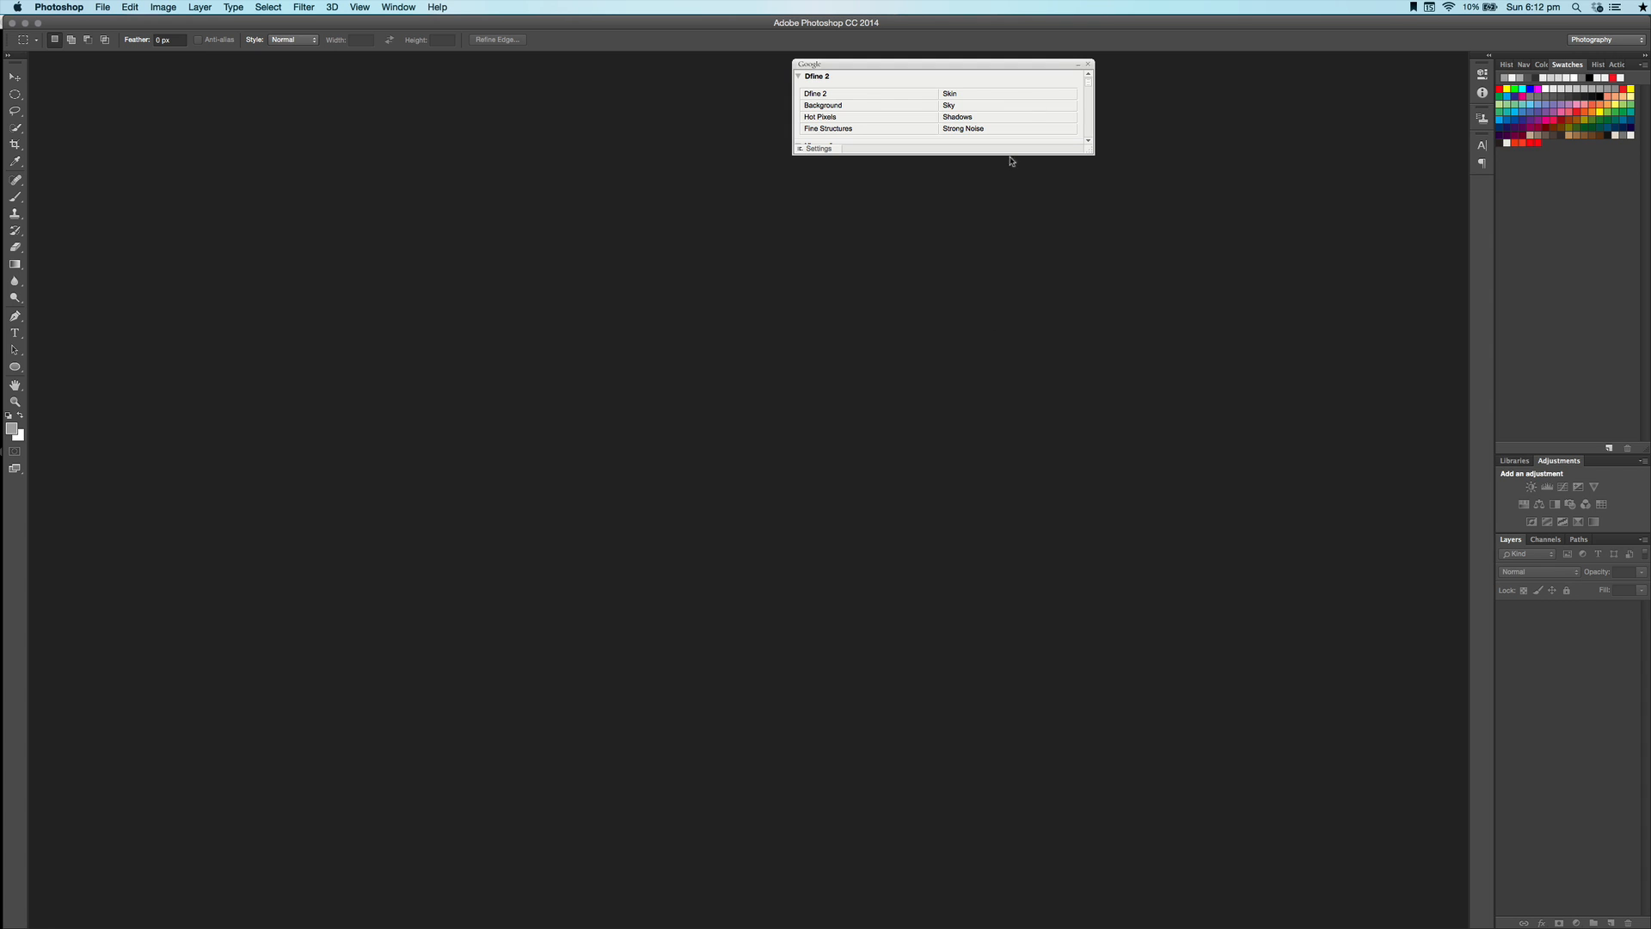
pyautogui.moveTo(1073, 62); pyautogui.dragTo(1067, 62)
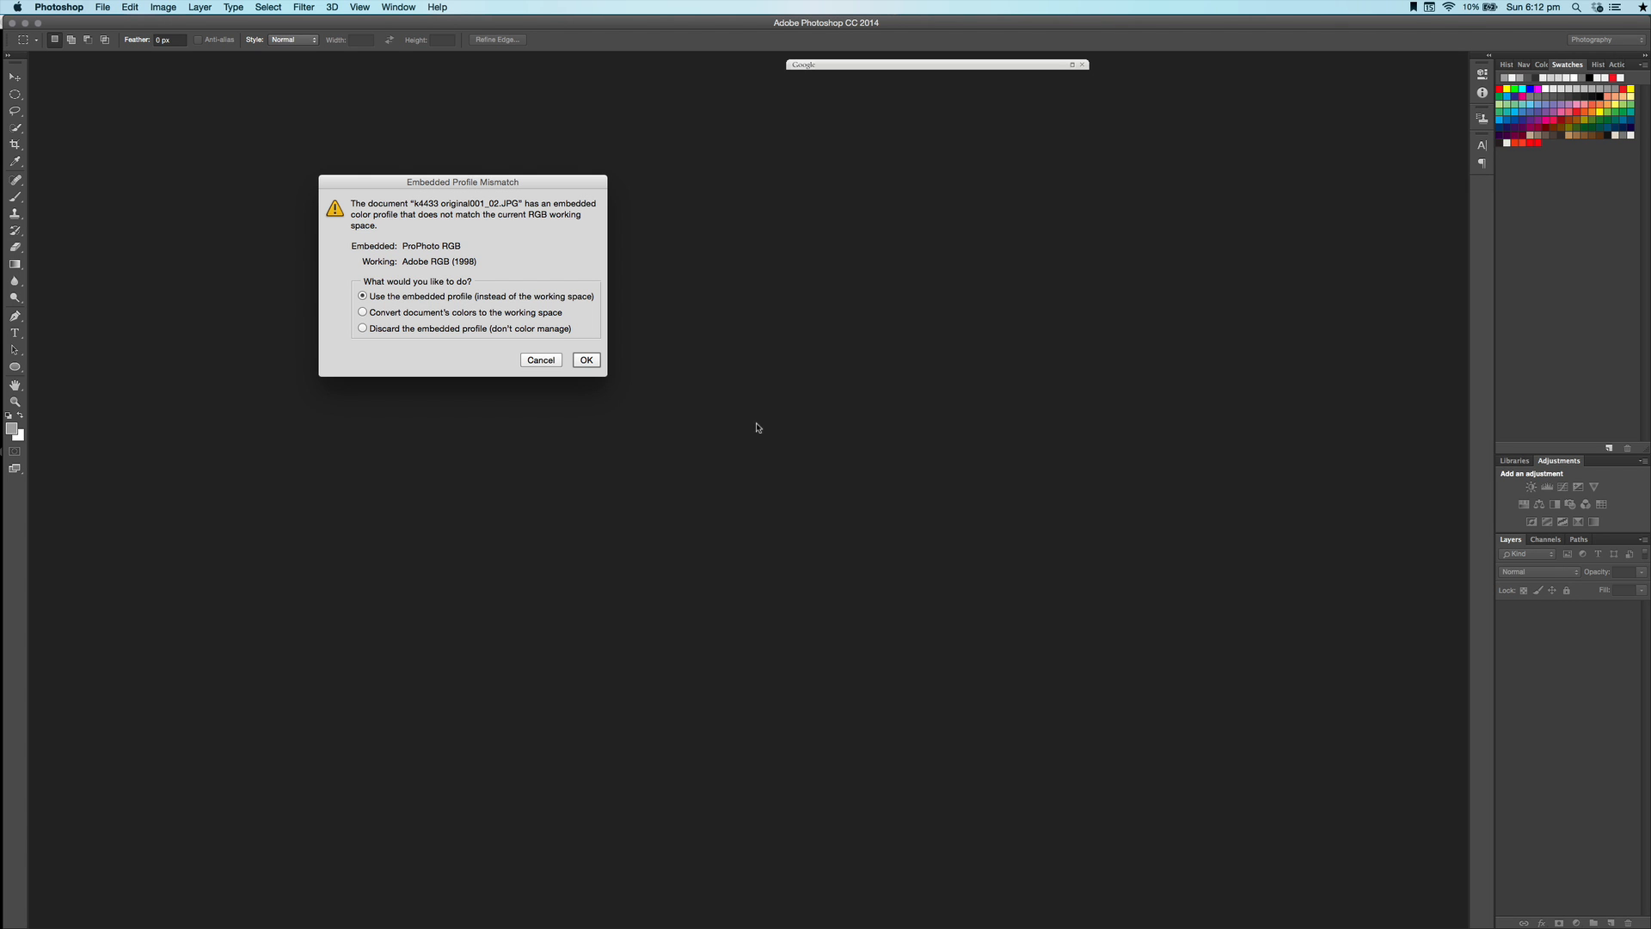
pyautogui.click(586, 361)
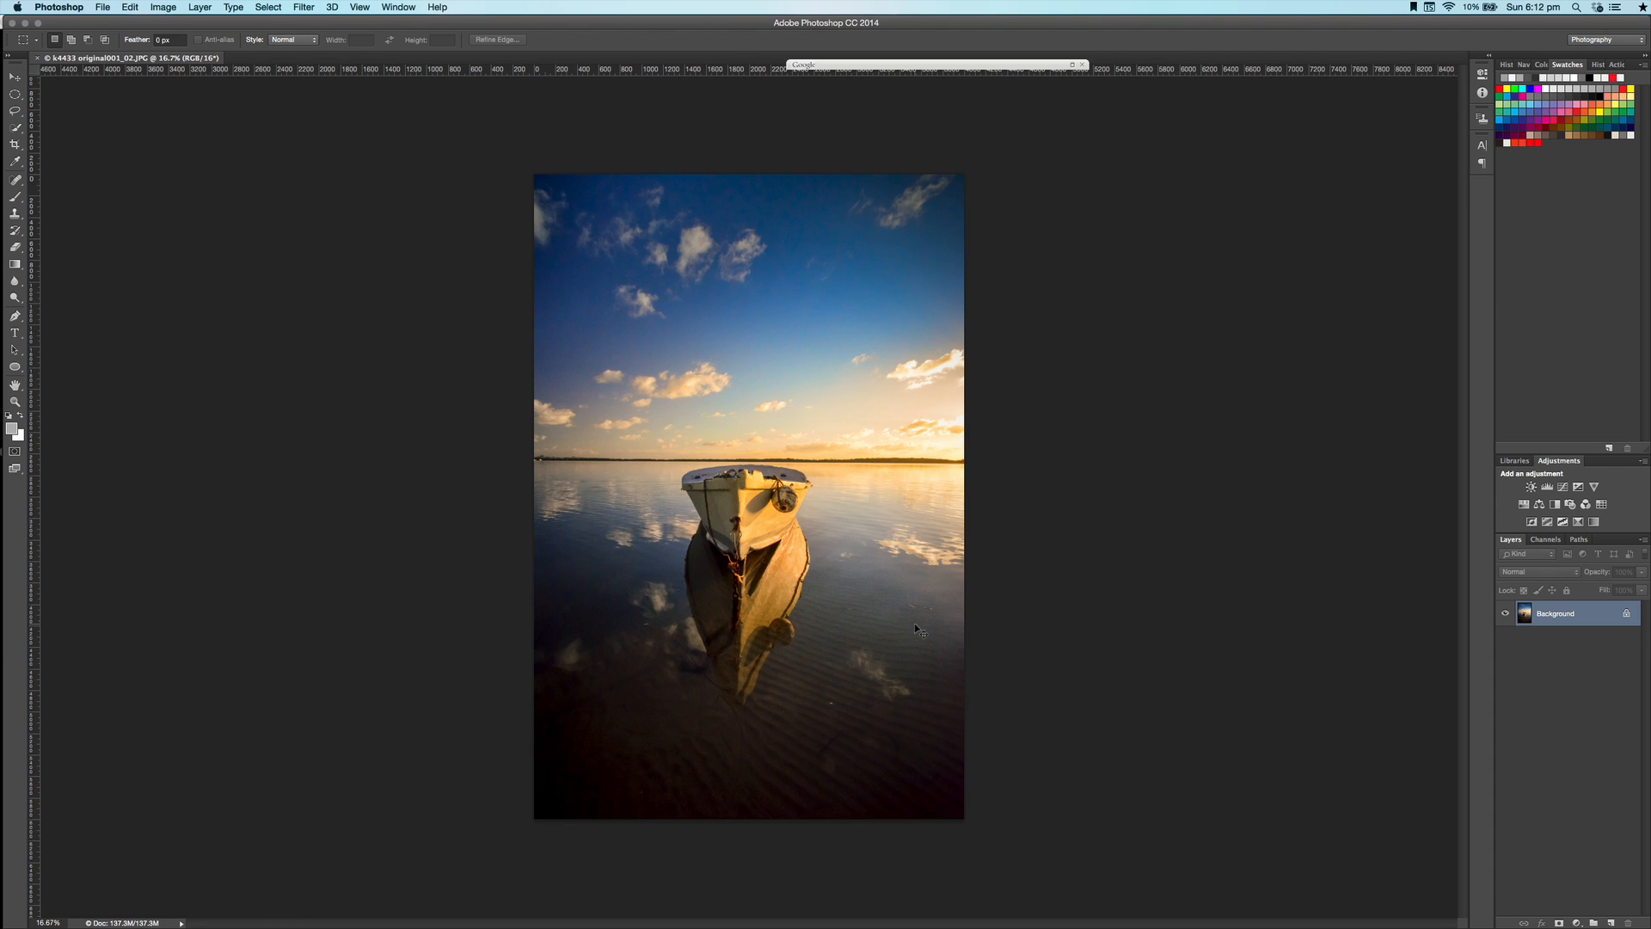
# Duplicate the background layer and inspect the boat and surrounding water up close for specks to retouch
pyautogui.press('super+j')
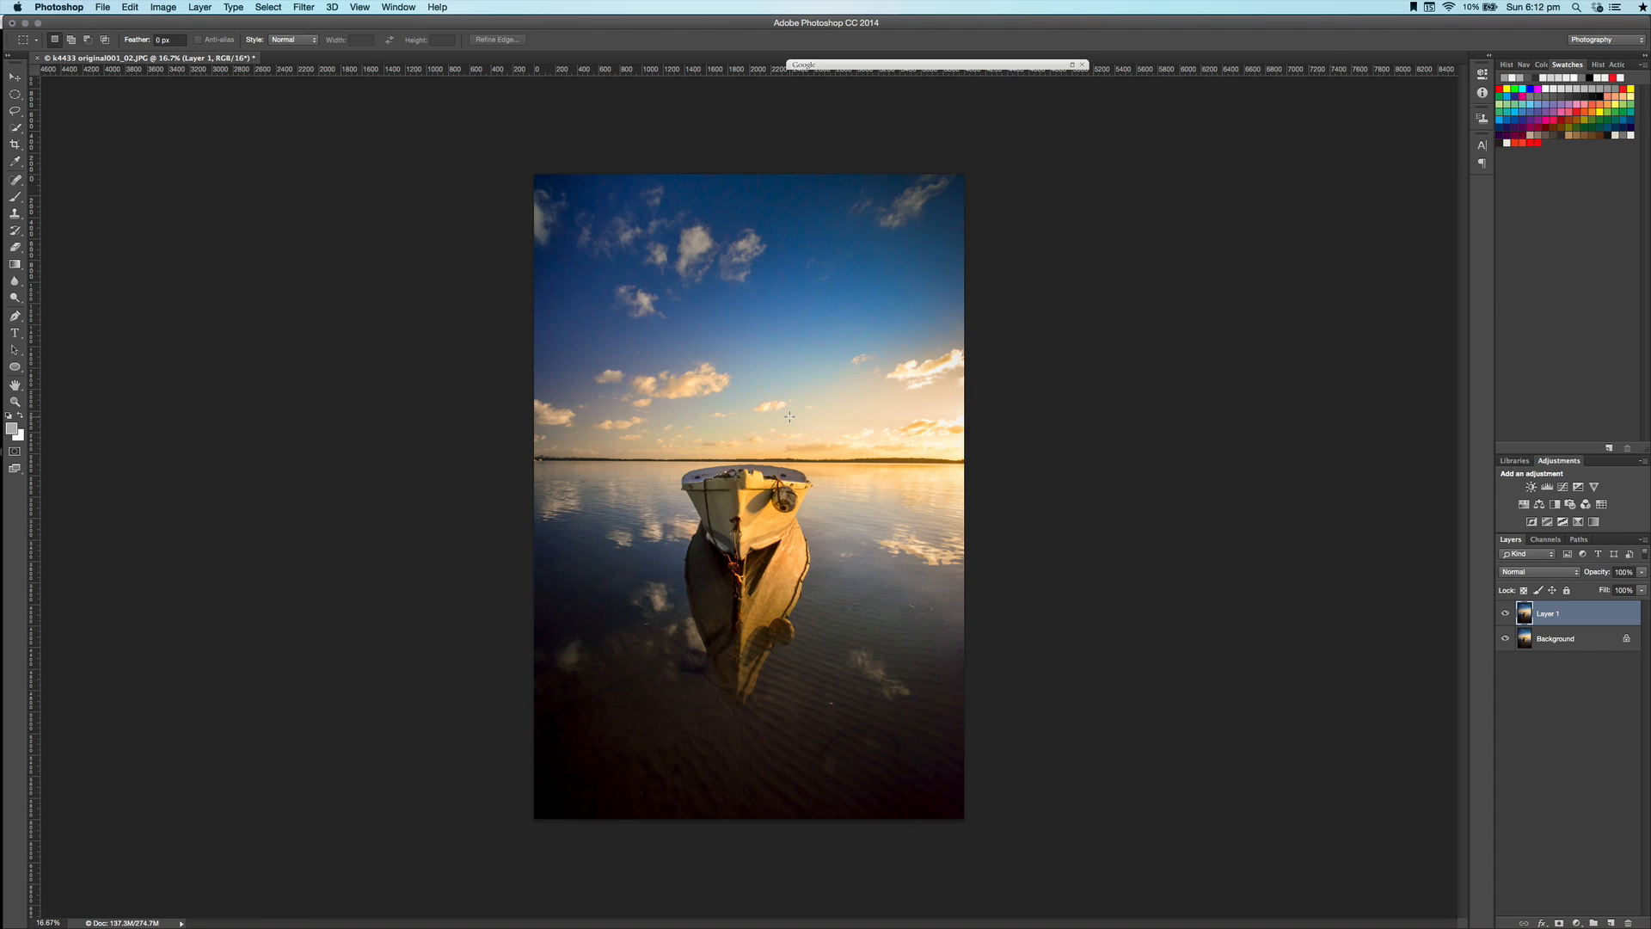
pyautogui.press('super+equal')
pyautogui.press('super+equal')
pyautogui.press('super+equal')
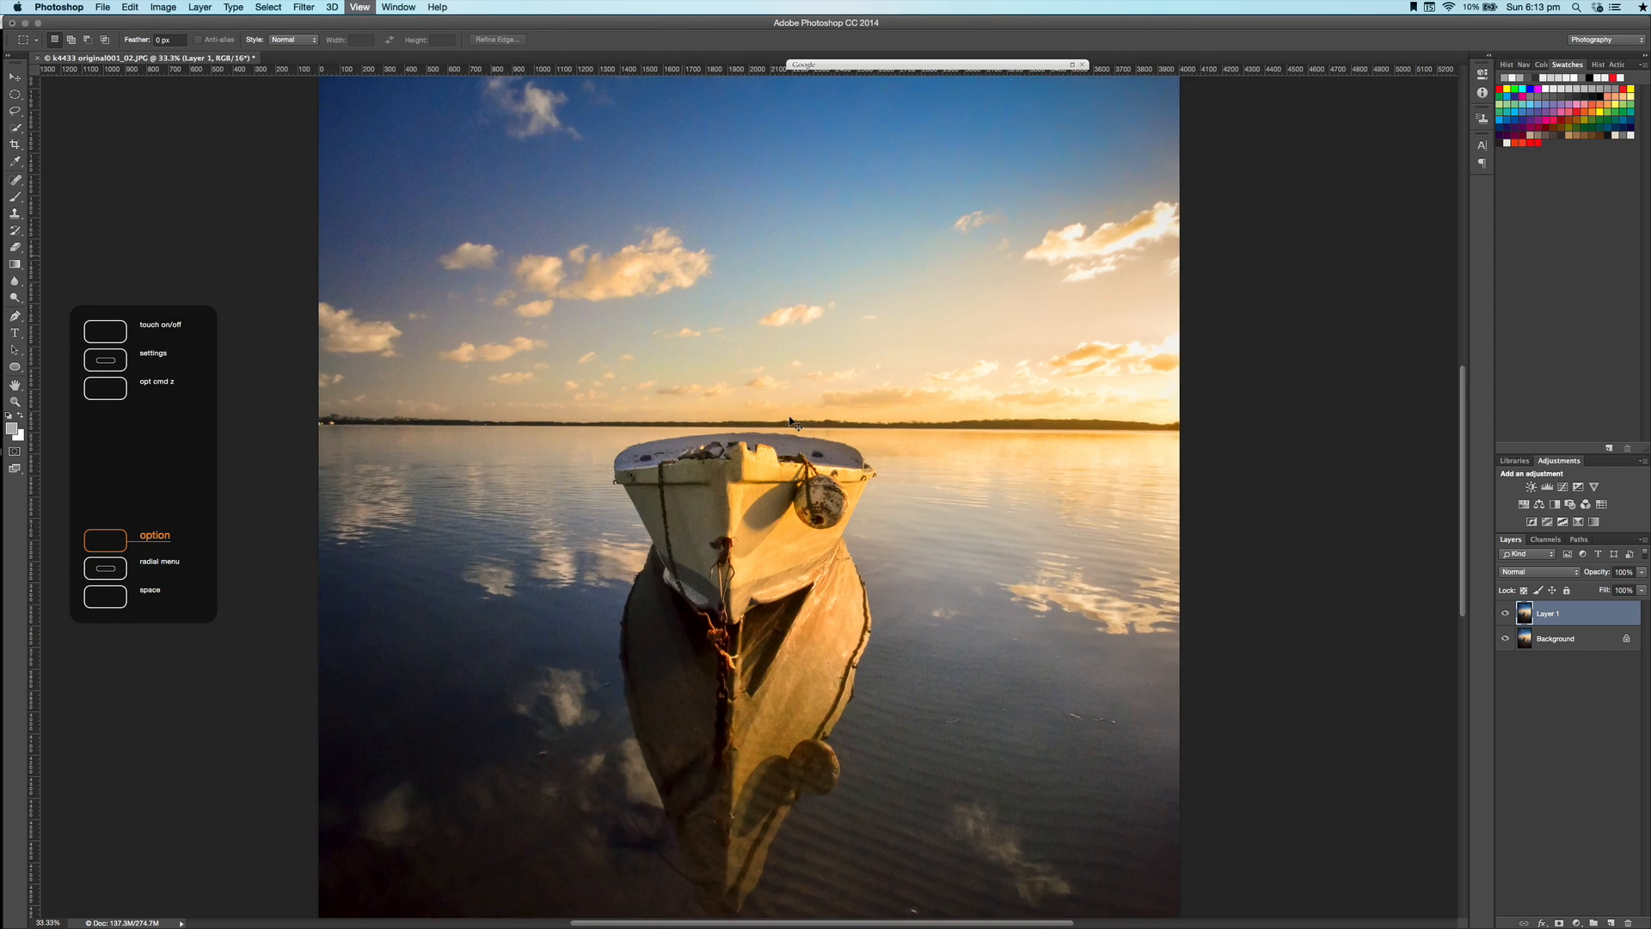
pyautogui.scroll(-15, 397, 427)
pyautogui.hscroll(5, 396, 428)
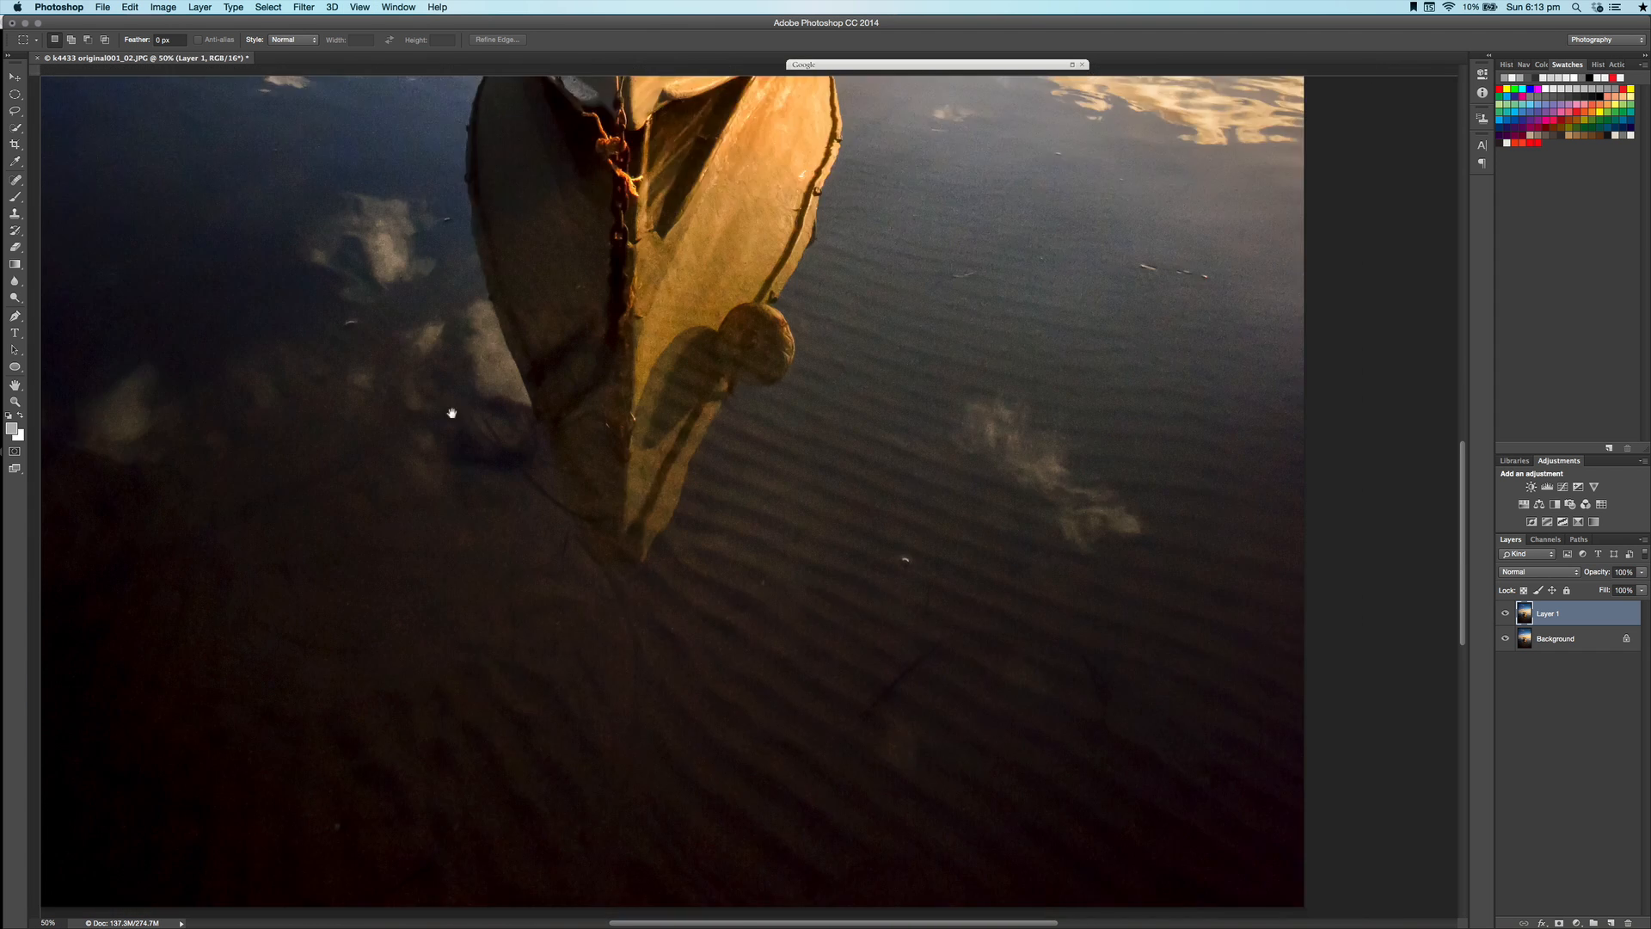
pyautogui.scroll(10, 590, 516)
pyautogui.hscroll(3, 590, 516)
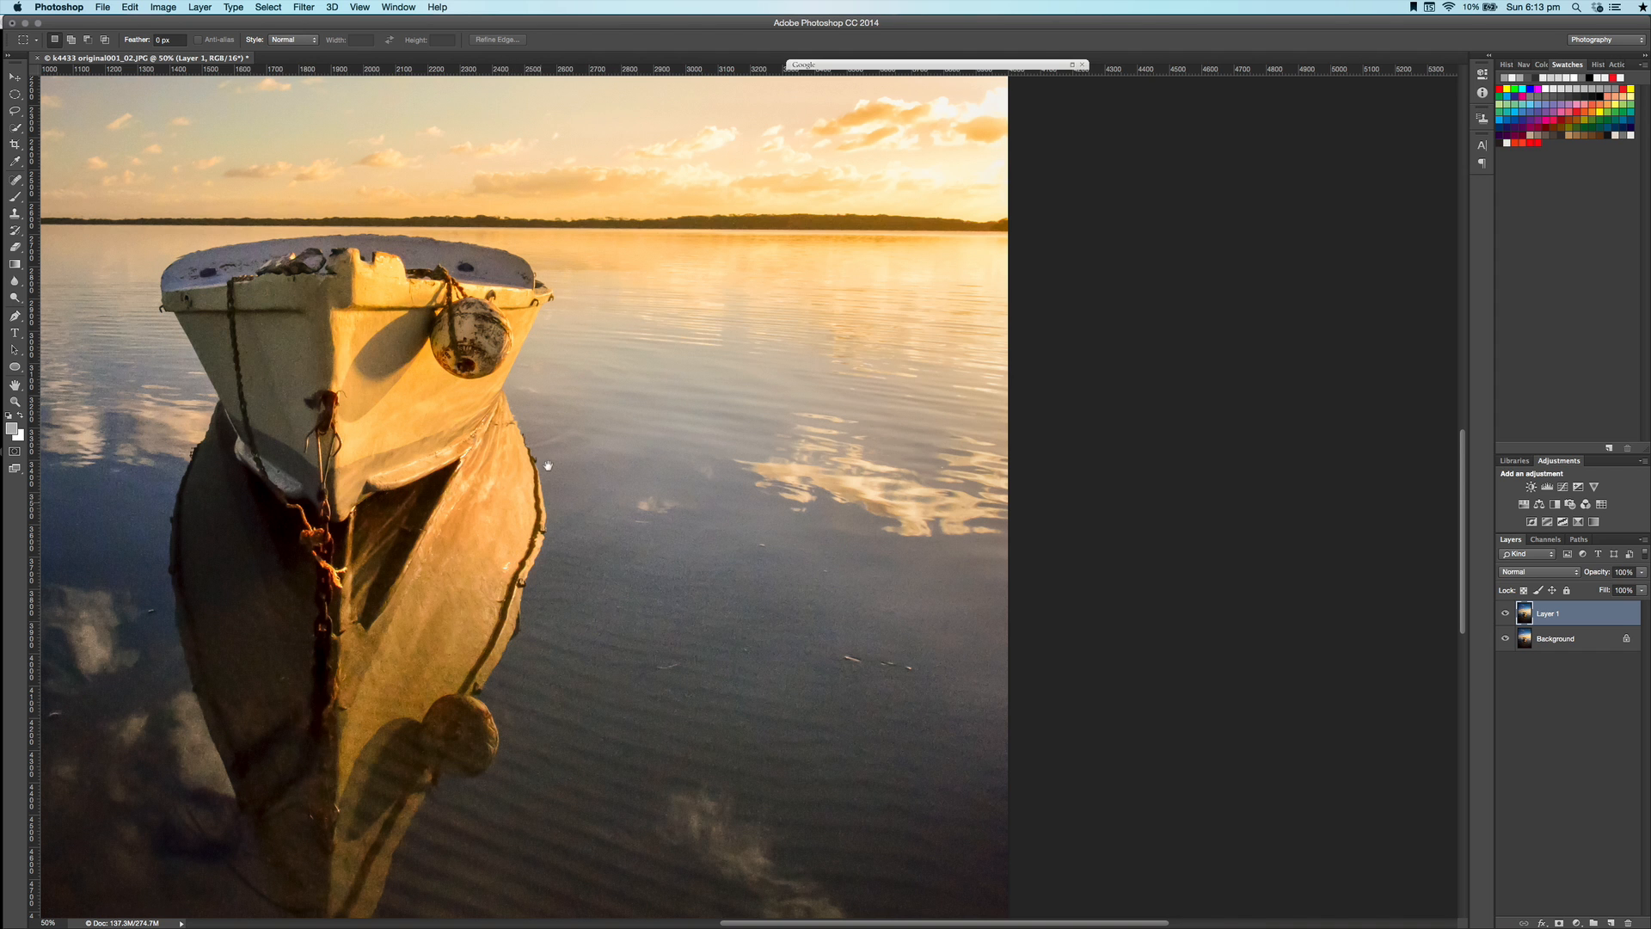
pyautogui.scroll(-5, 571, 580)
pyautogui.hscroll(-2, 570, 580)
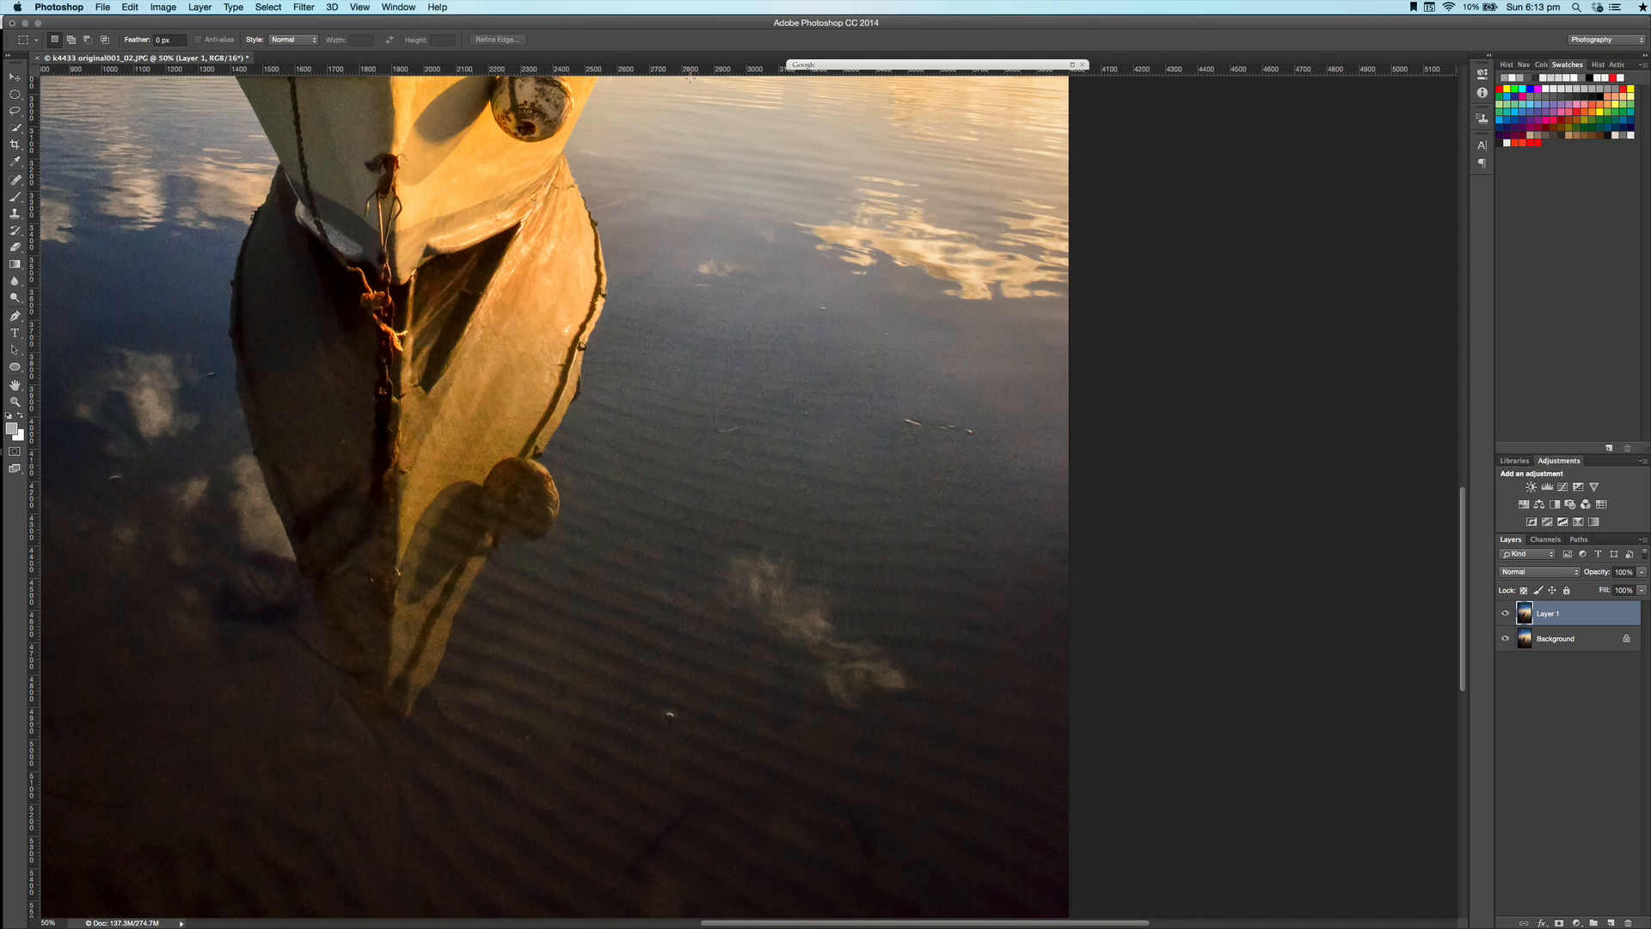
# Remove the small floating specks in the water left of the boat's reflection with the Content-Aware Spot Healing Brush
pyautogui.click(19, 181)
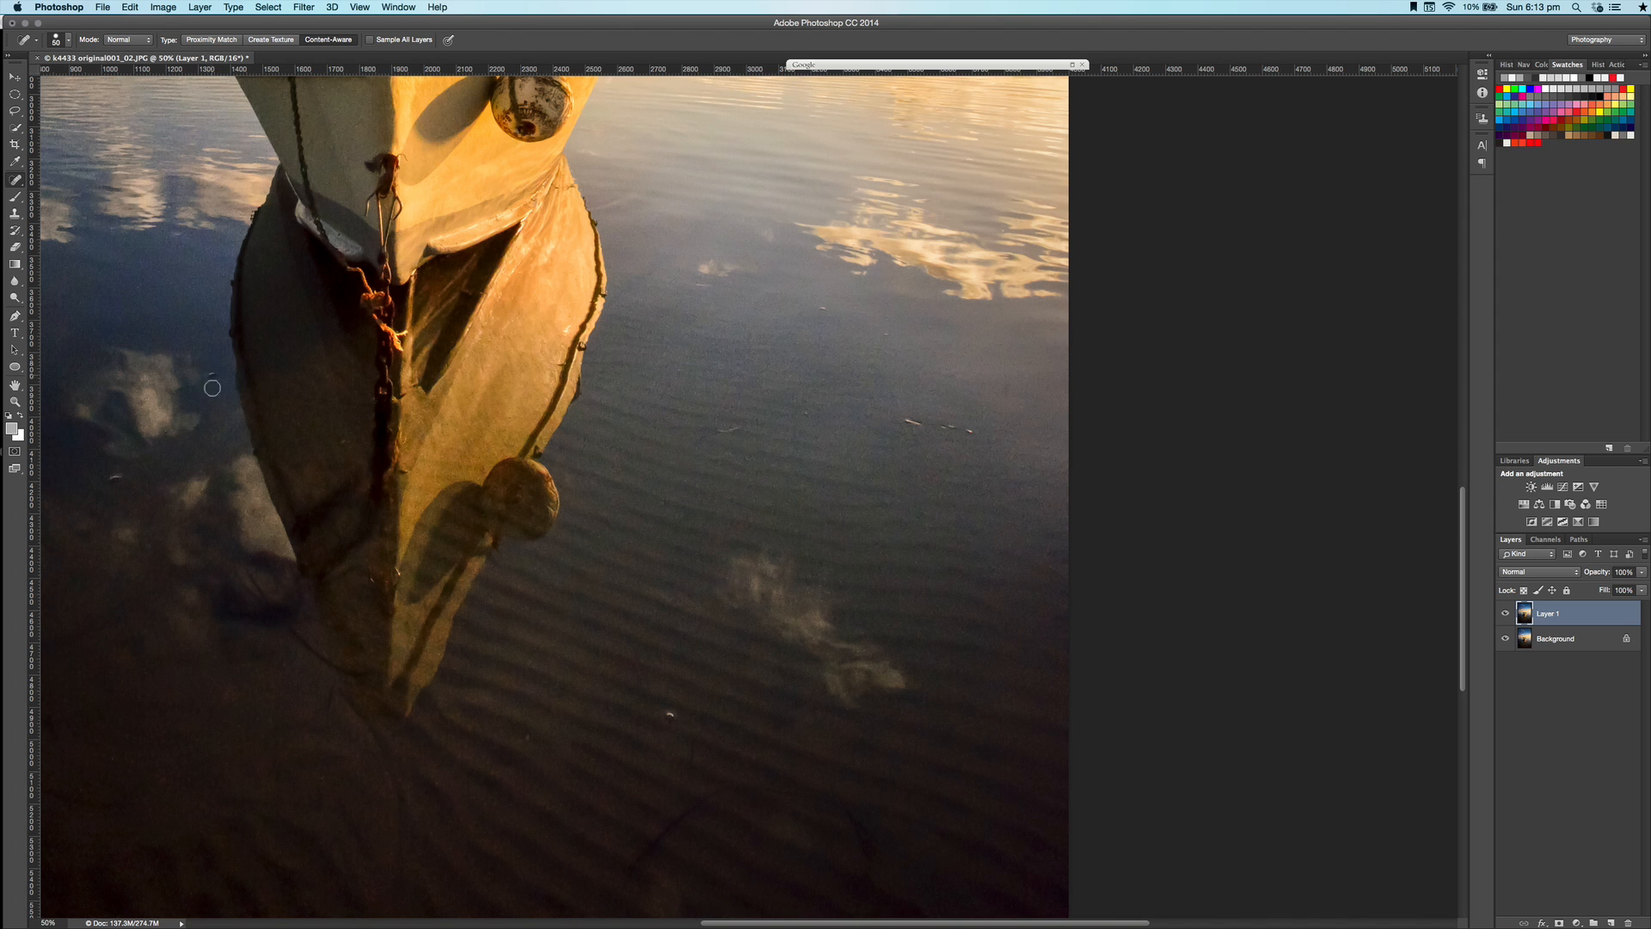
pyautogui.moveTo(211, 373); pyautogui.dragTo(212, 372)
pyautogui.moveTo(109, 476); pyautogui.dragTo(121, 472)
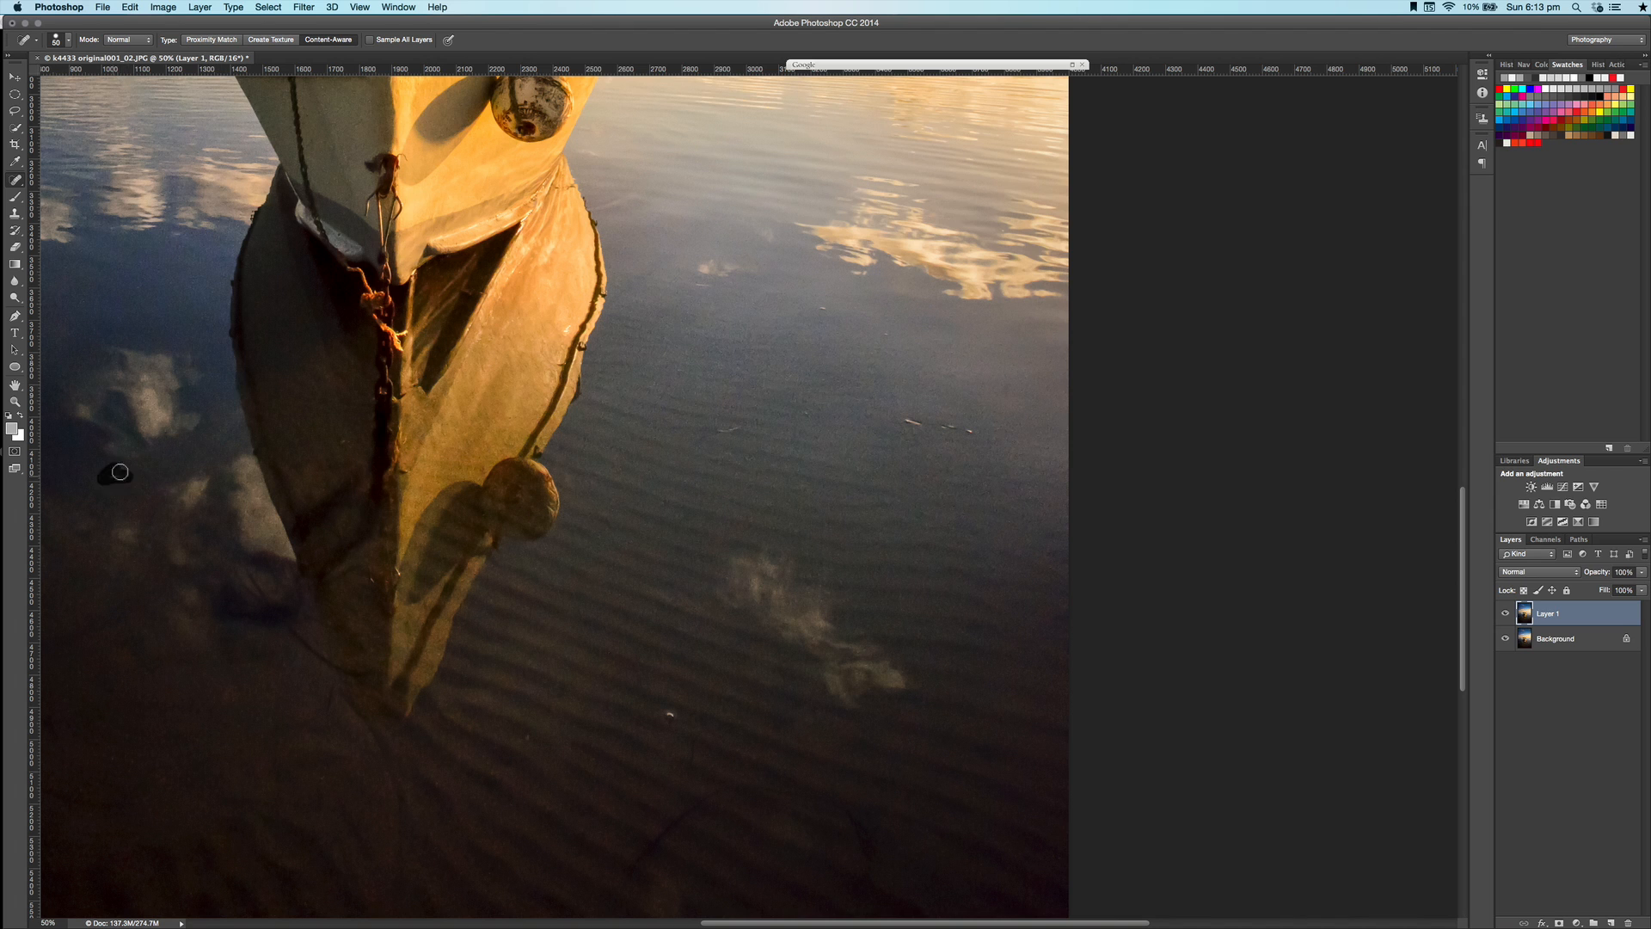
# Heal the white specks and floating debris in the water right of the boat's reflection and below it with the Spot Healing Brush
pyautogui.click(19, 182)
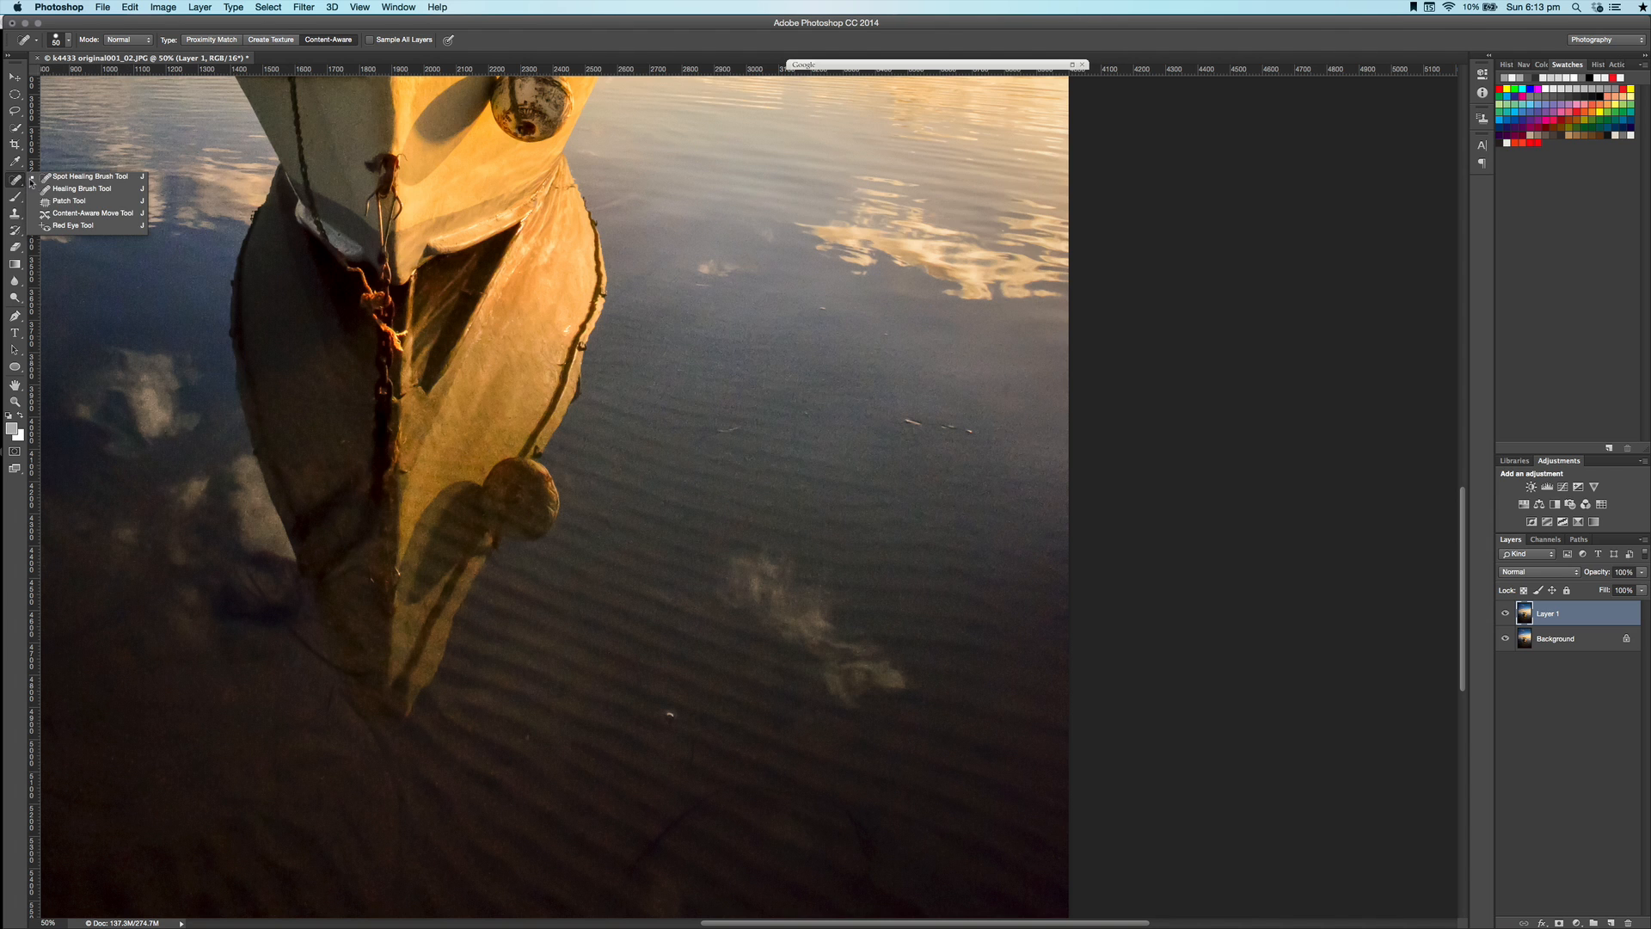
pyautogui.moveTo(817, 307); pyautogui.dragTo(838, 306)
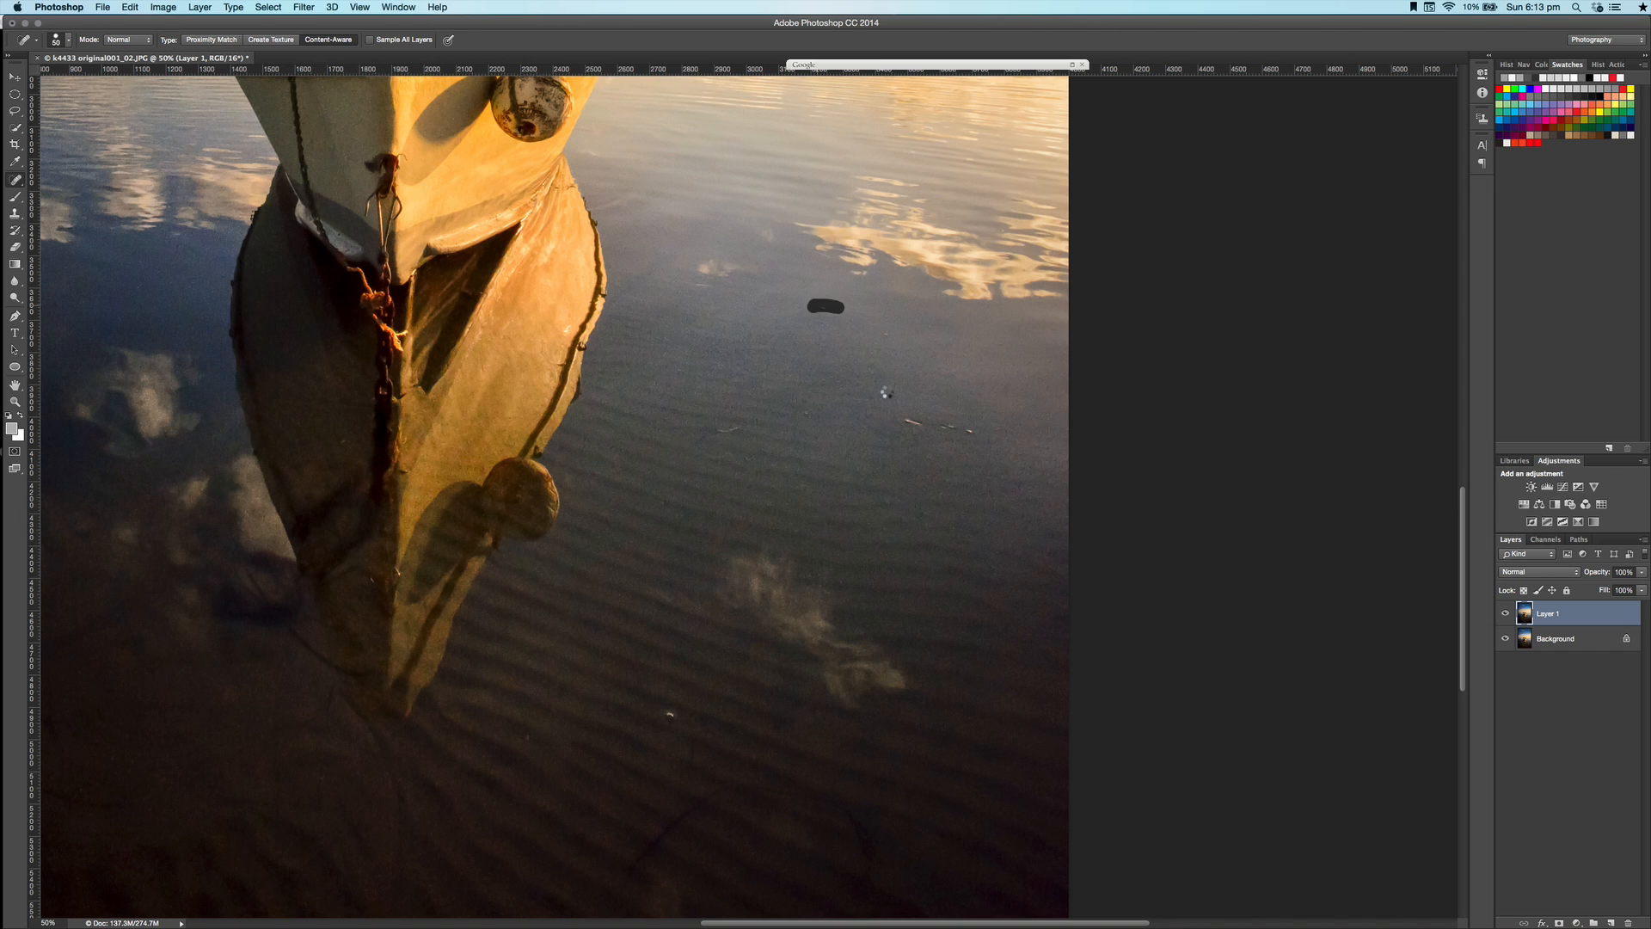
pyautogui.click(913, 421)
pyautogui.click(967, 432)
pyautogui.click(725, 430)
pyautogui.click(944, 425)
pyautogui.click(970, 429)
pyautogui.click(669, 714)
# Clone out the small bright objects on the shoreline at the horizon's left end using a smaller Clone Stamp brush at 56% opacity
pyautogui.moveTo(511, 347); pyautogui.dragTo(785, 373)
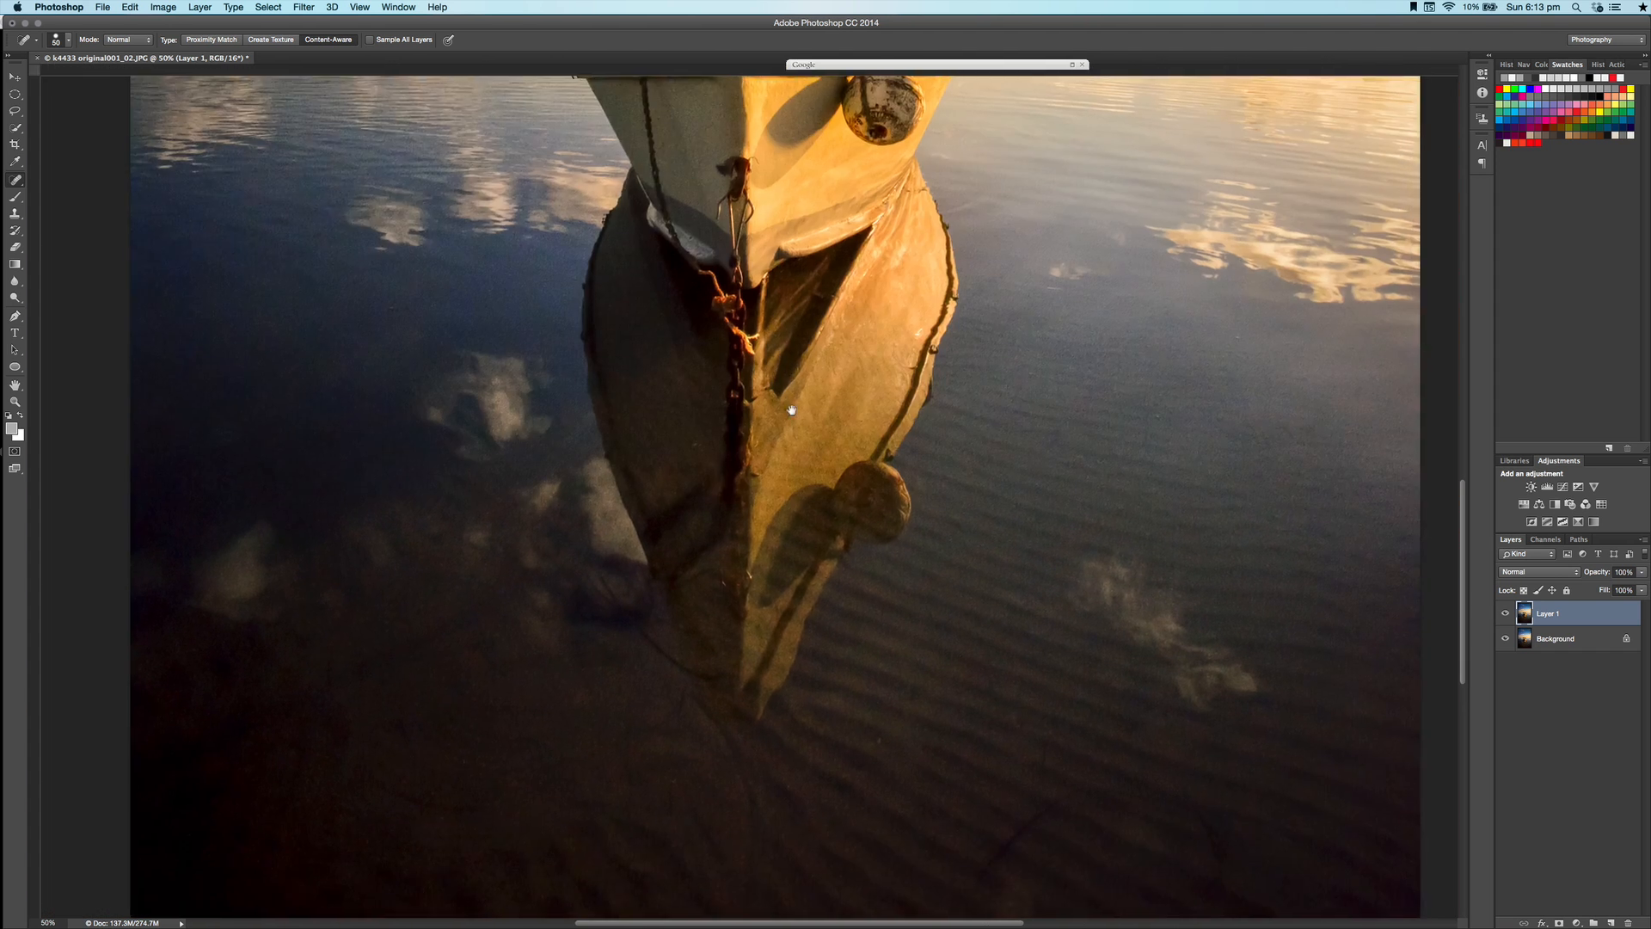
pyautogui.scroll(-15, 784, 373)
pyautogui.press('super+r')
pyautogui.press('s')
pyautogui.moveTo(568, 382); pyautogui.dragTo(636, 639)
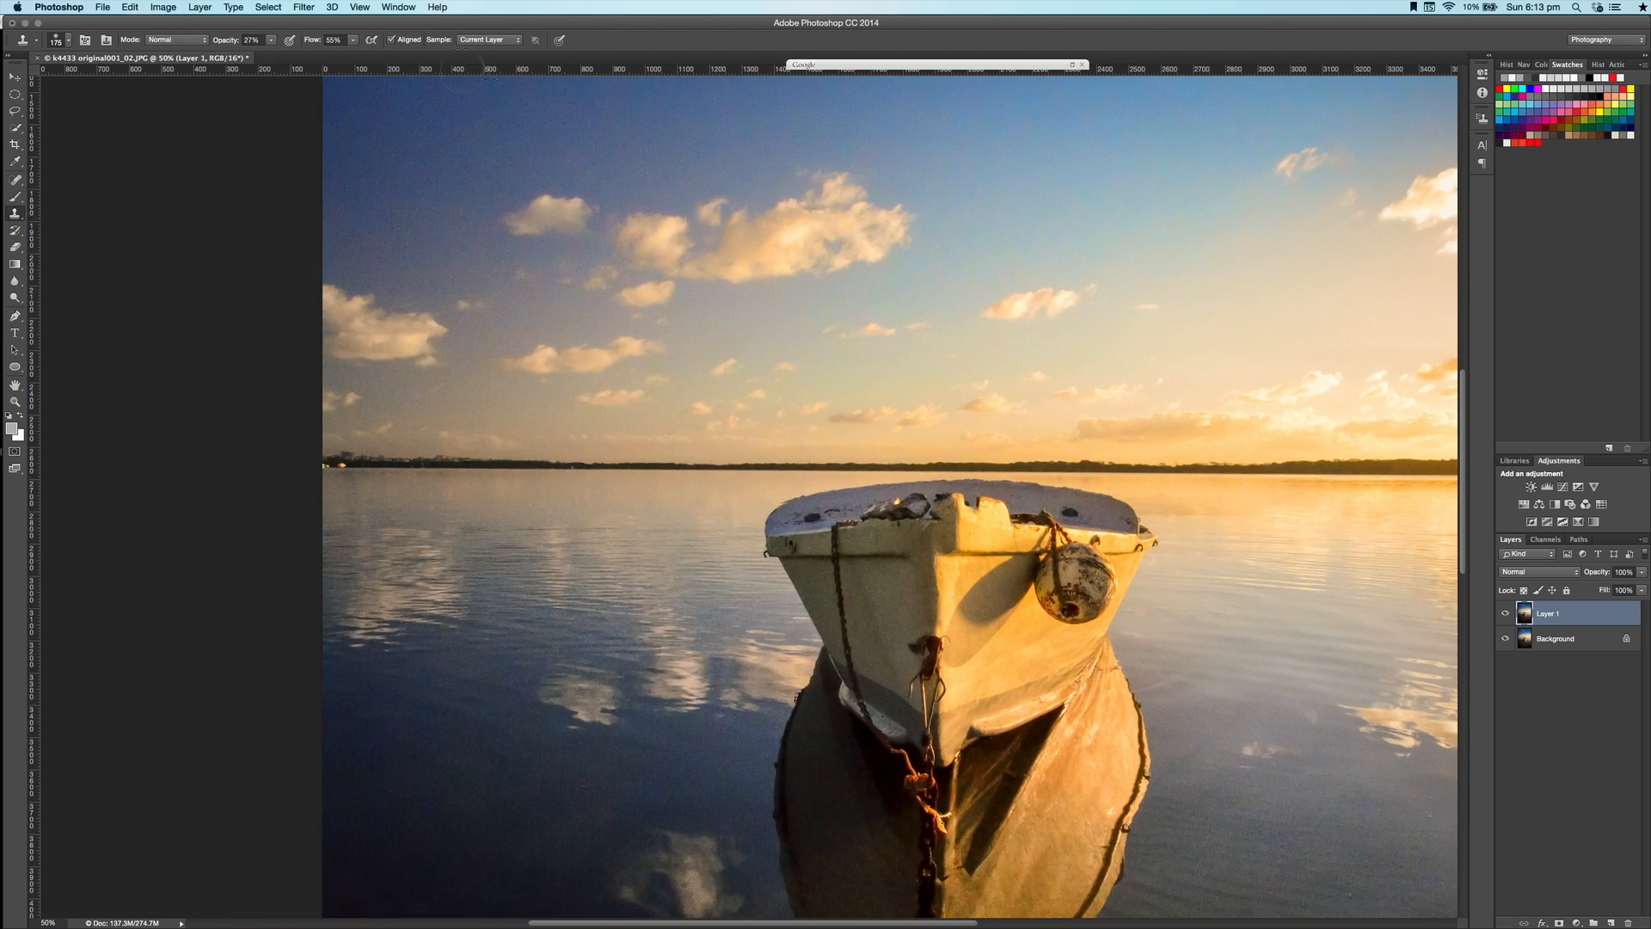
pyautogui.press('[')
pyautogui.press('[')
pyautogui.press('[')
pyautogui.moveTo(218, 40); pyautogui.dragTo(238, 40)
pyautogui.click(344, 468)
pyautogui.click(341, 469)
pyautogui.click(356, 464)
pyautogui.click(346, 466)
pyautogui.click(350, 466)
pyautogui.click(328, 466)
pyautogui.click(328, 466)
# Undo and redo the last clone stroke repeatedly to check the retouched shoreline
pyautogui.press('super+z')
pyautogui.press('super+z')
pyautogui.press('super+z')
pyautogui.press('super+z')
pyautogui.press('super+z')
pyautogui.press('super+z')
pyautogui.press('super+z')
pyautogui.press('super+z')
pyautogui.press('super+z')
pyautogui.press('super+z')
pyautogui.press('super+z')
pyautogui.press('super+z')
pyautogui.press('super+z')
pyautogui.press('super+z')
pyautogui.press('super+z')
pyautogui.press('super+z')
# Clone over the remaining traces along the left shoreline to finish blending the horizon
pyautogui.click(343, 466)
pyautogui.click(342, 466)
pyautogui.click(349, 465)
pyautogui.press('super+minus')
pyautogui.press('super+minus')
pyautogui.press('super+minus')
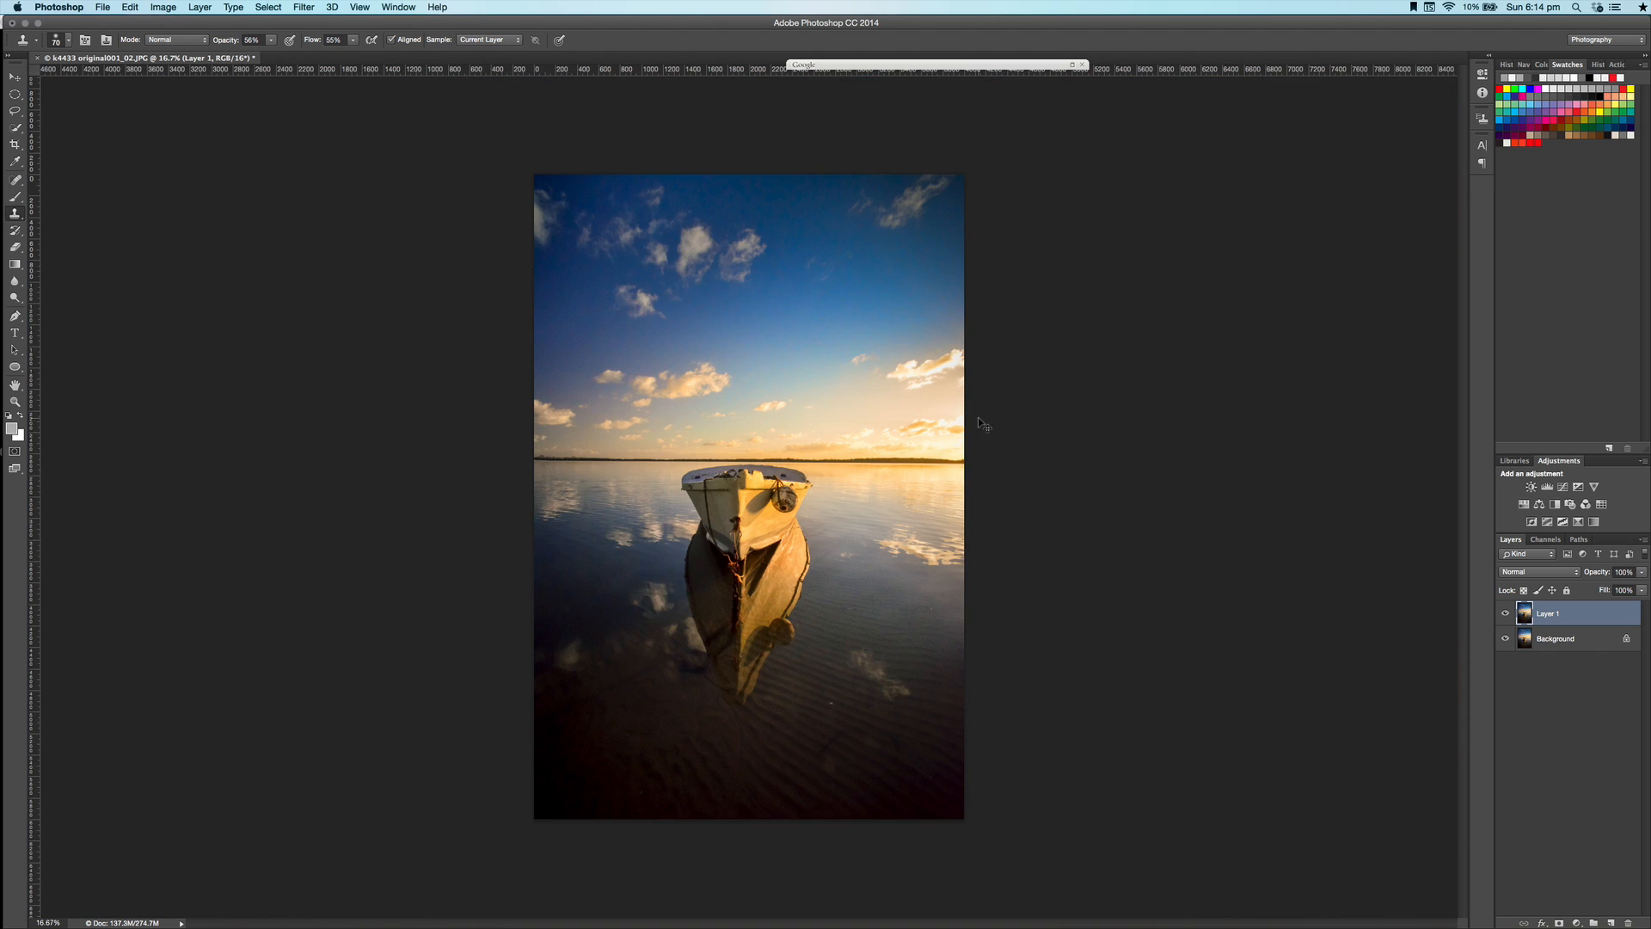
# Heal the remaining speck in the rippled water to the right of the boat's reflection with the Spot Healing Brush
pyautogui.press('super+plus')
pyautogui.press('super+plus')
pyautogui.press('j')
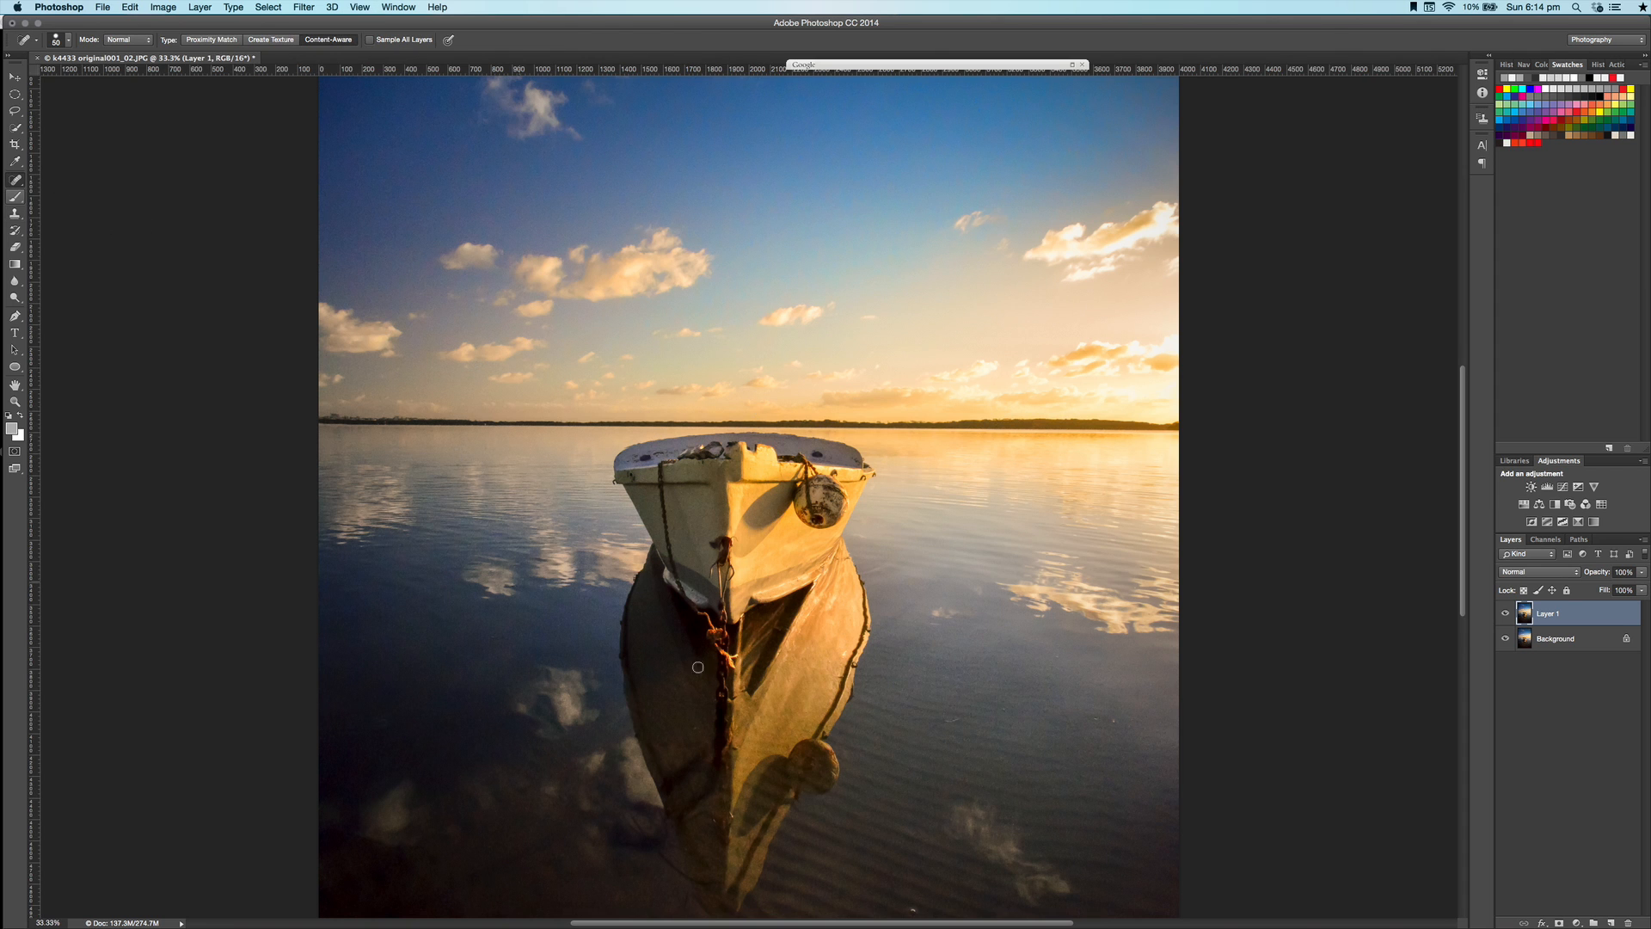
pyautogui.scroll(-10, 697, 667)
pyautogui.hscroll(3, 697, 666)
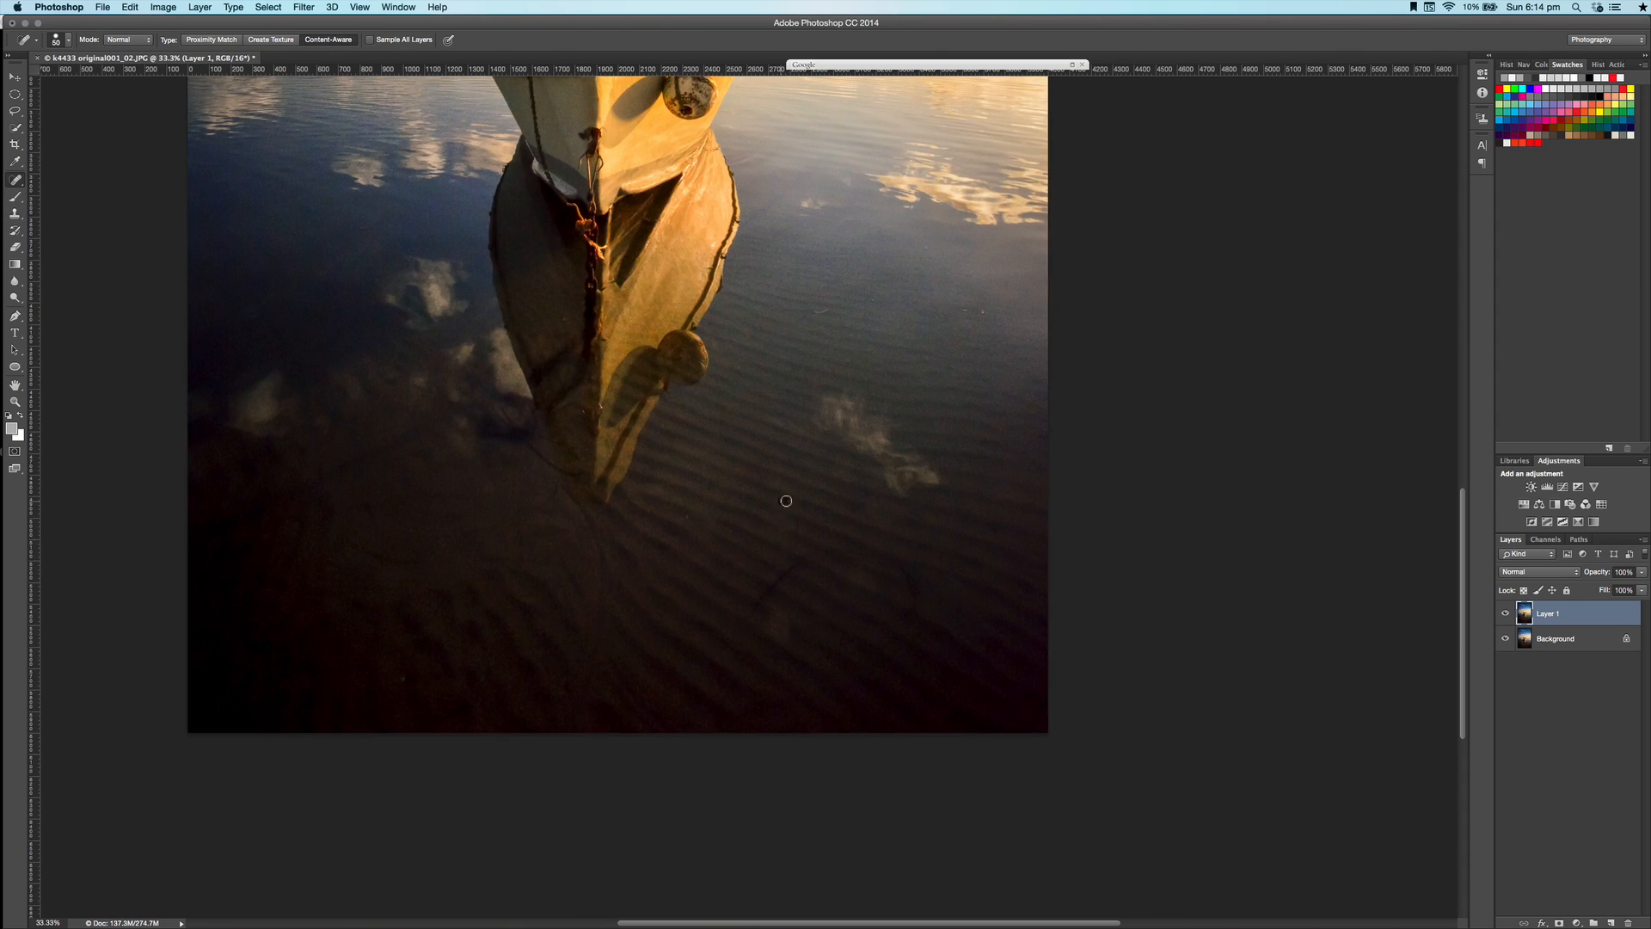
pyautogui.click(982, 312)
pyautogui.moveTo(848, 404); pyautogui.dragTo(848, 560)
pyautogui.moveTo(848, 205)
pyautogui.mouseDown()
pyautogui.moveTo(848, 486)
pyautogui.moveTo(906, 390)
pyautogui.mouseUp()
# Save the retouched photo and switch back to Lightroom
pyautogui.press('super+minus')
pyautogui.press('super+minus')
pyautogui.press('super+minus')
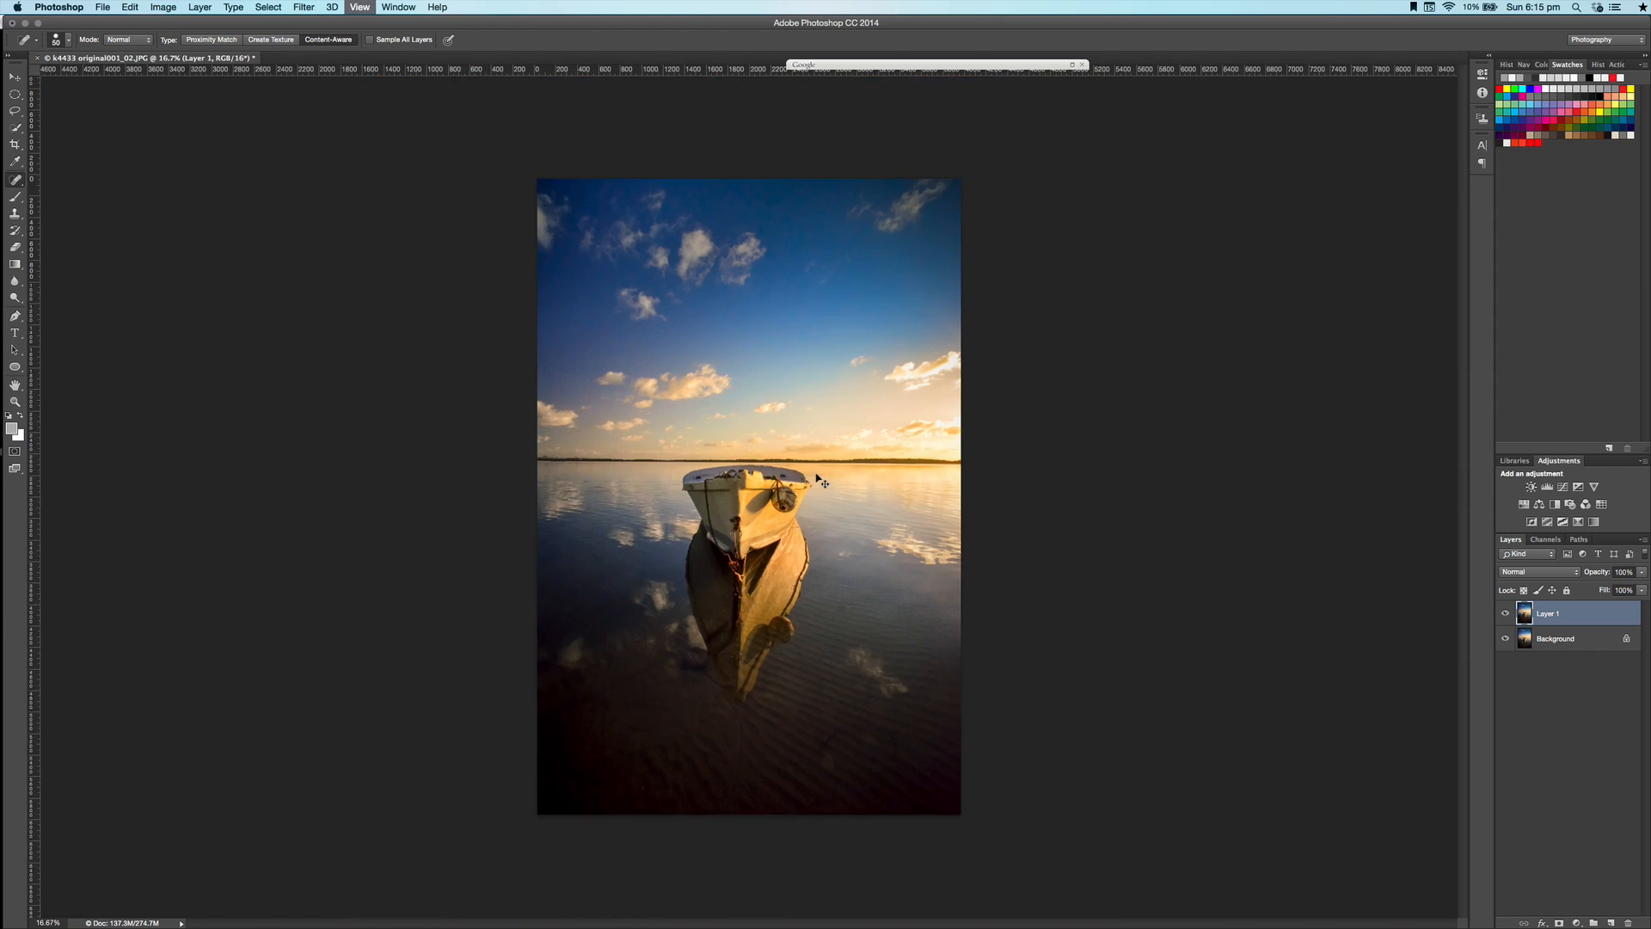
pyautogui.press('super+plus')
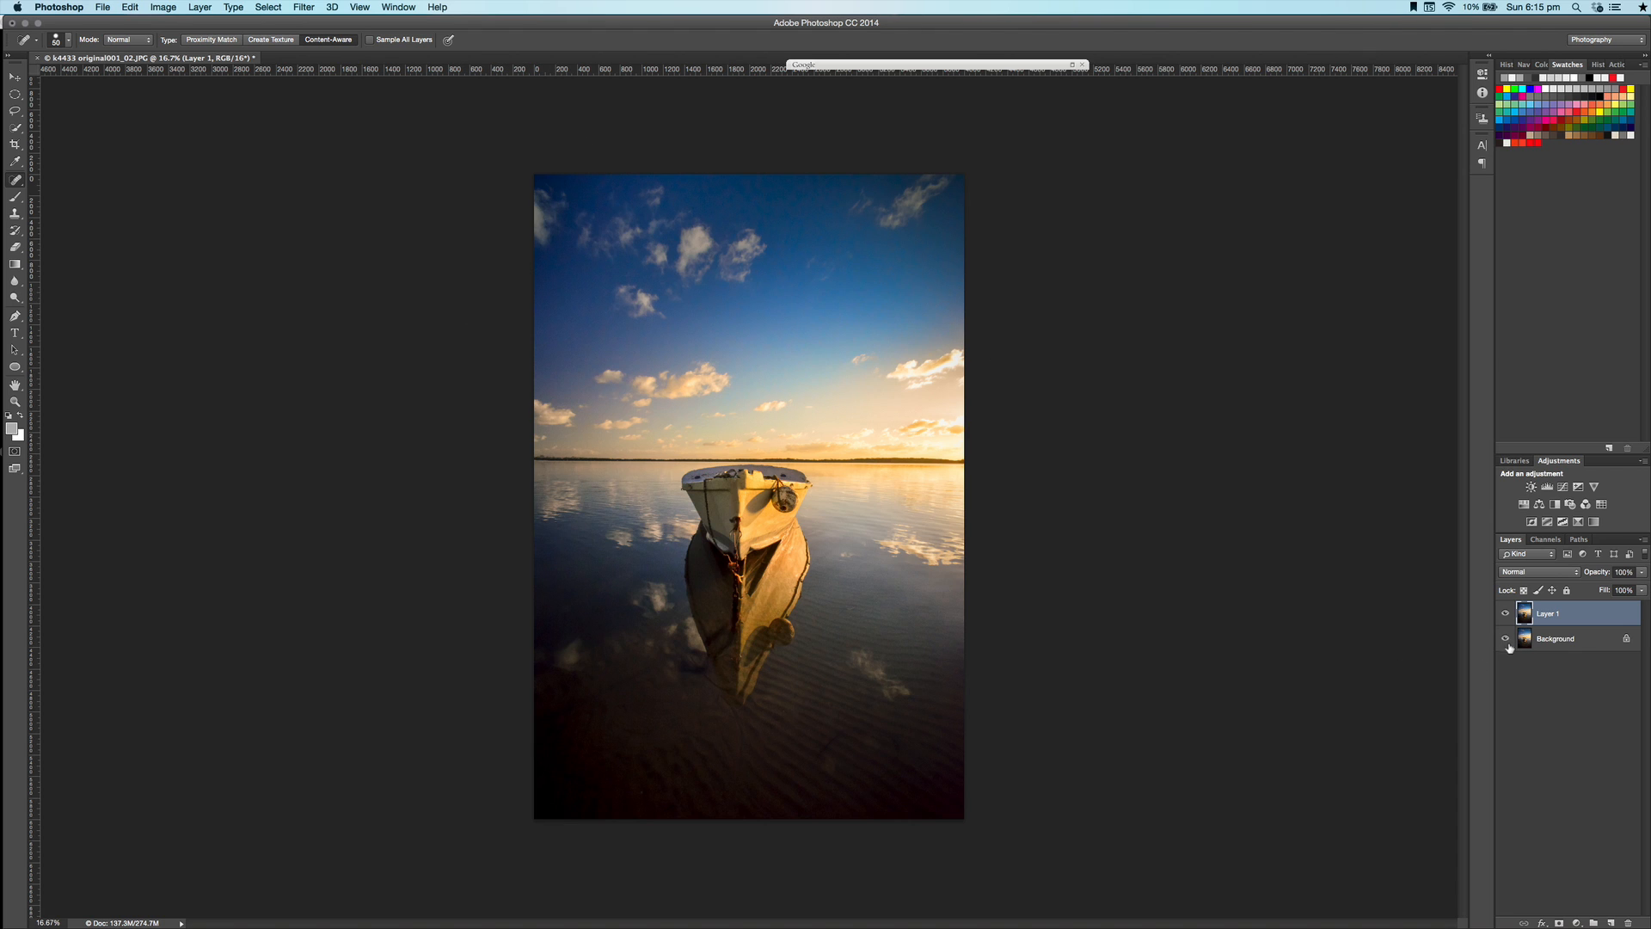
pyautogui.press('super+s')
pyautogui.press('super+Tab')
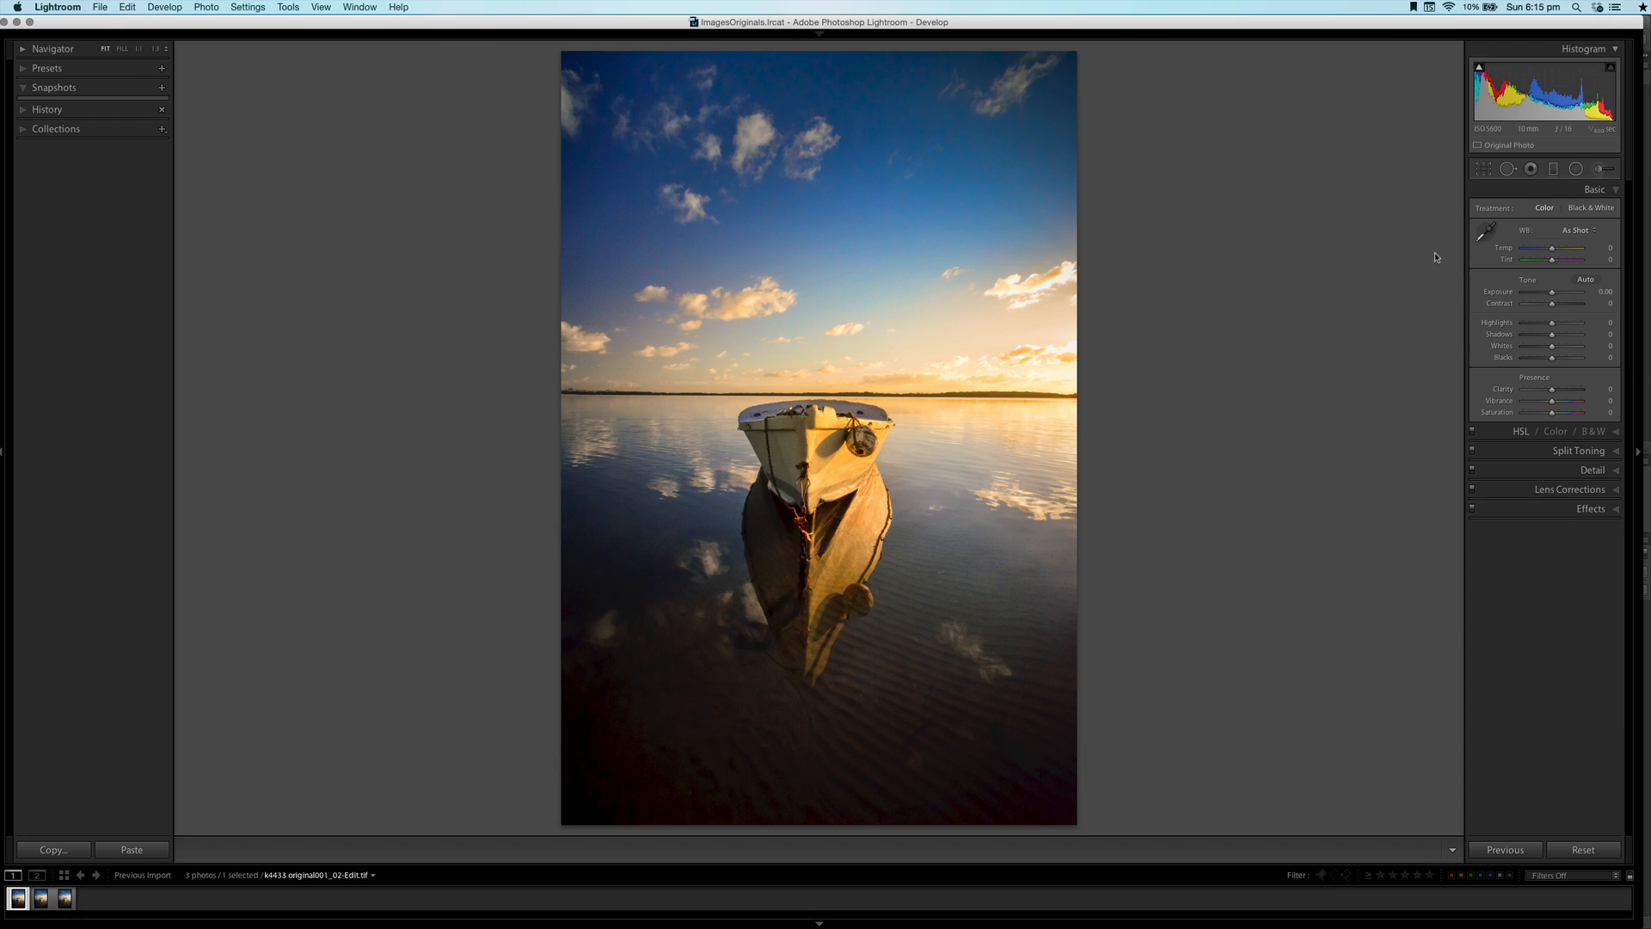
# Try a Graduated Filter with raised Shadows over the upper-left sky, adjusting its position and angle
pyautogui.click(1553, 168)
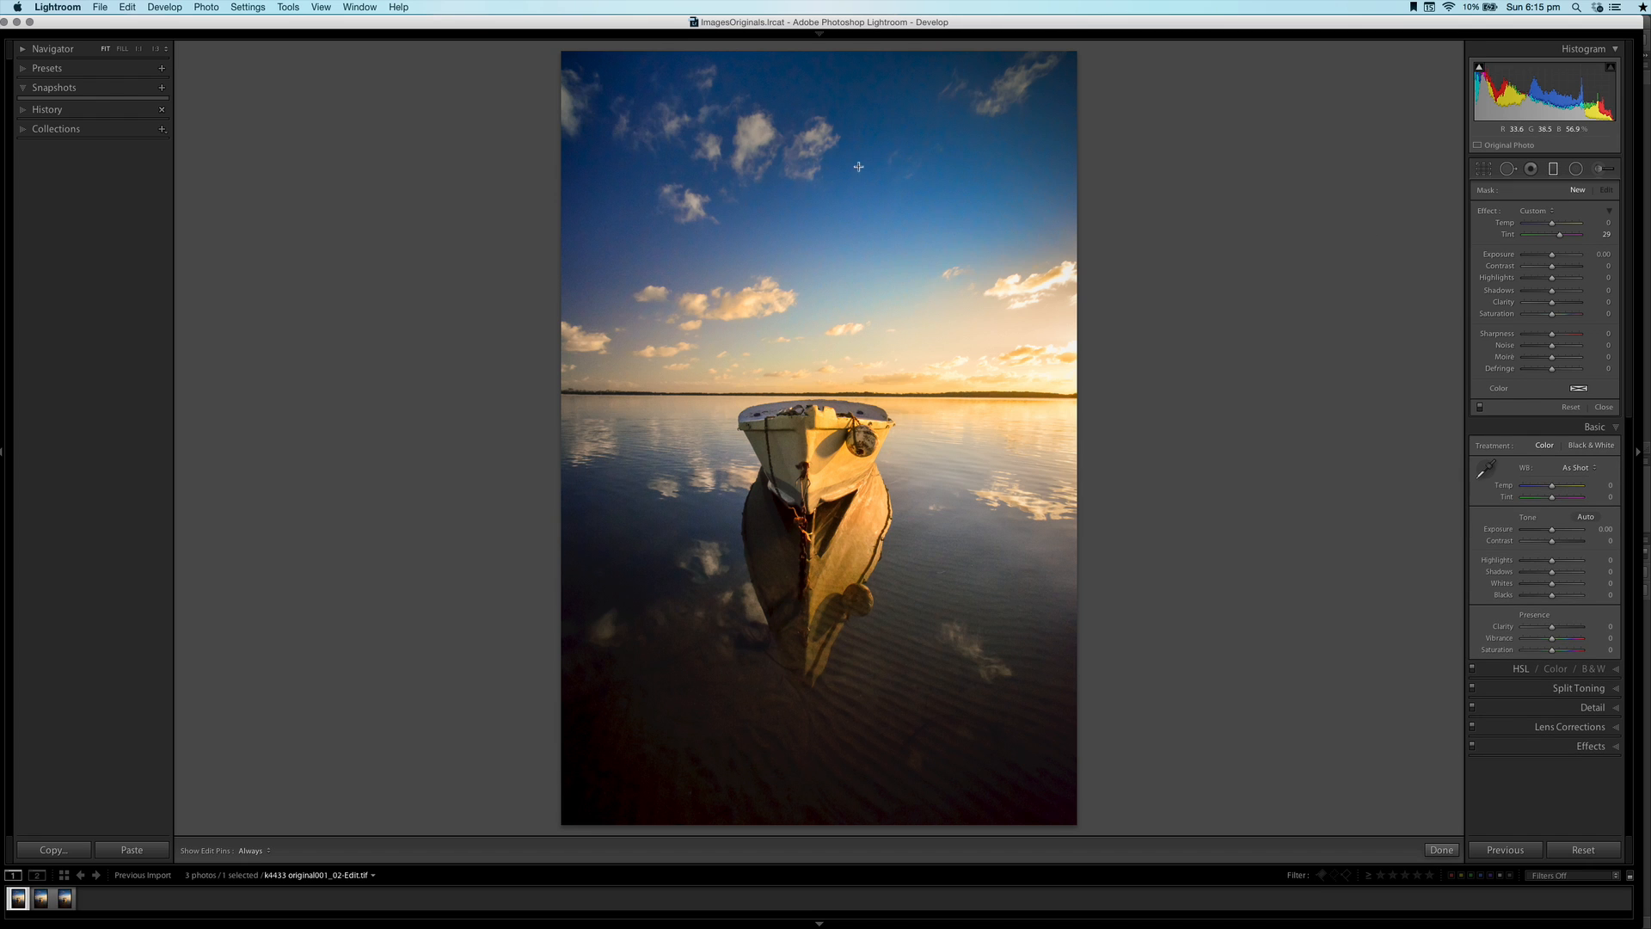
pyautogui.moveTo(585, 65); pyautogui.dragTo(698, 208)
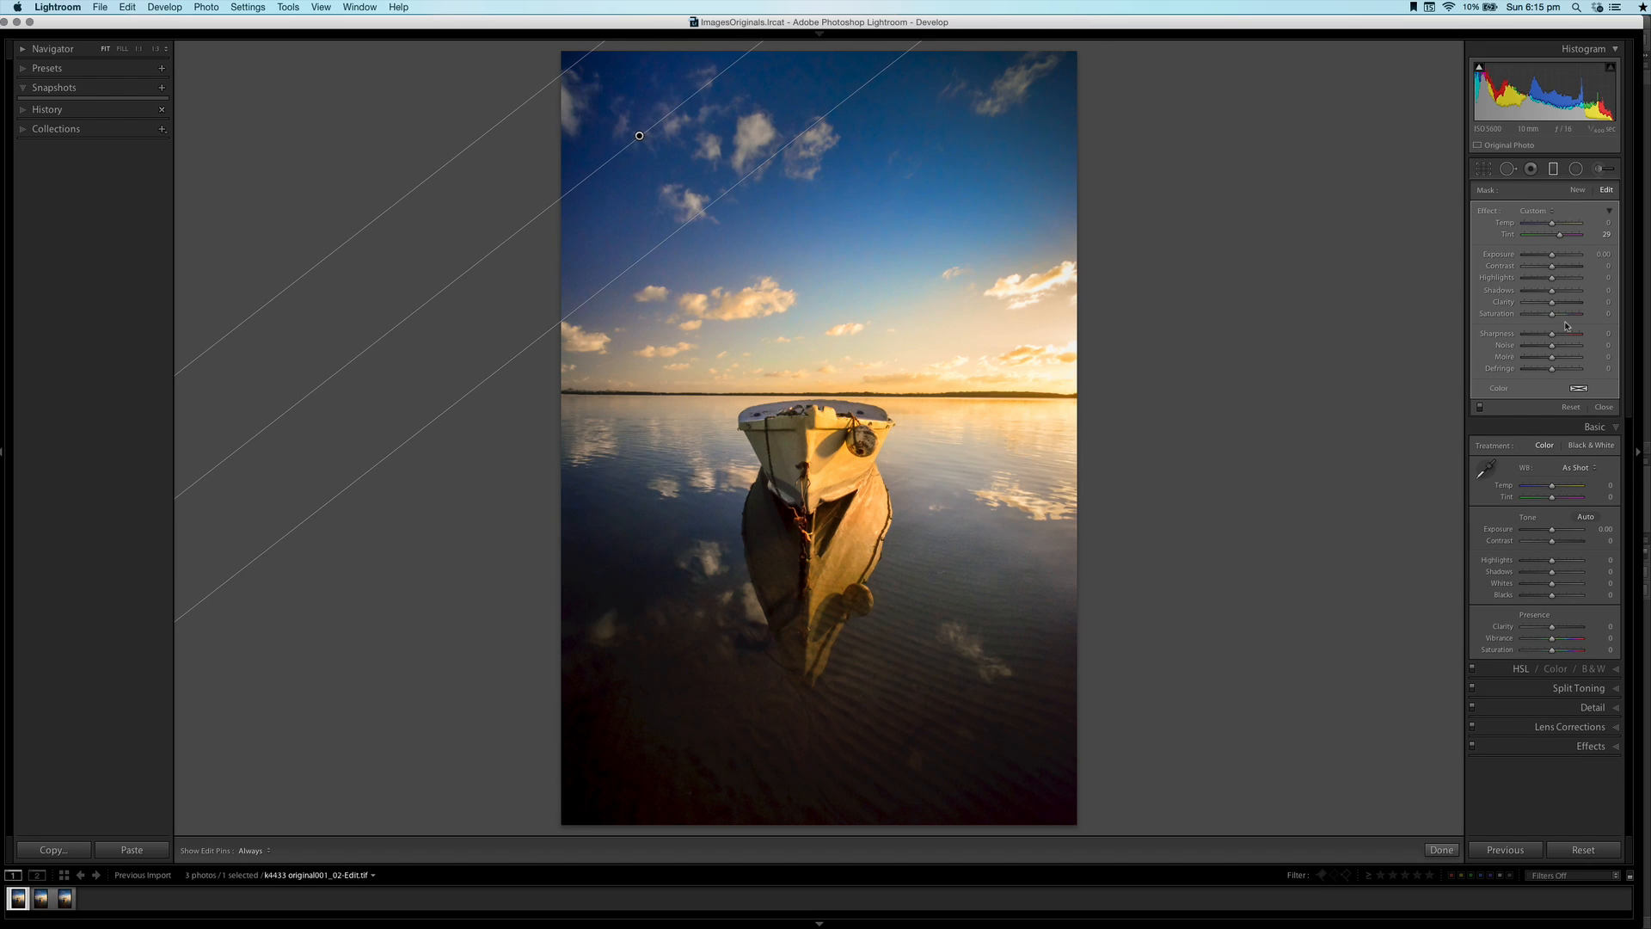
pyautogui.moveTo(1553, 291); pyautogui.dragTo(1561, 290)
pyautogui.moveTo(637, 137); pyautogui.dragTo(612, 223)
pyautogui.moveTo(1602, 291)
pyautogui.mouseDown()
pyautogui.moveTo(1618, 291)
pyautogui.moveTo(1572, 291)
pyautogui.moveTo(1599, 290)
pyautogui.mouseUp()
pyautogui.moveTo(619, 98); pyautogui.dragTo(586, 58)
pyautogui.moveTo(581, 203)
pyautogui.mouseDown()
pyautogui.moveTo(619, 193)
pyautogui.moveTo(614, 162)
pyautogui.mouseUp()
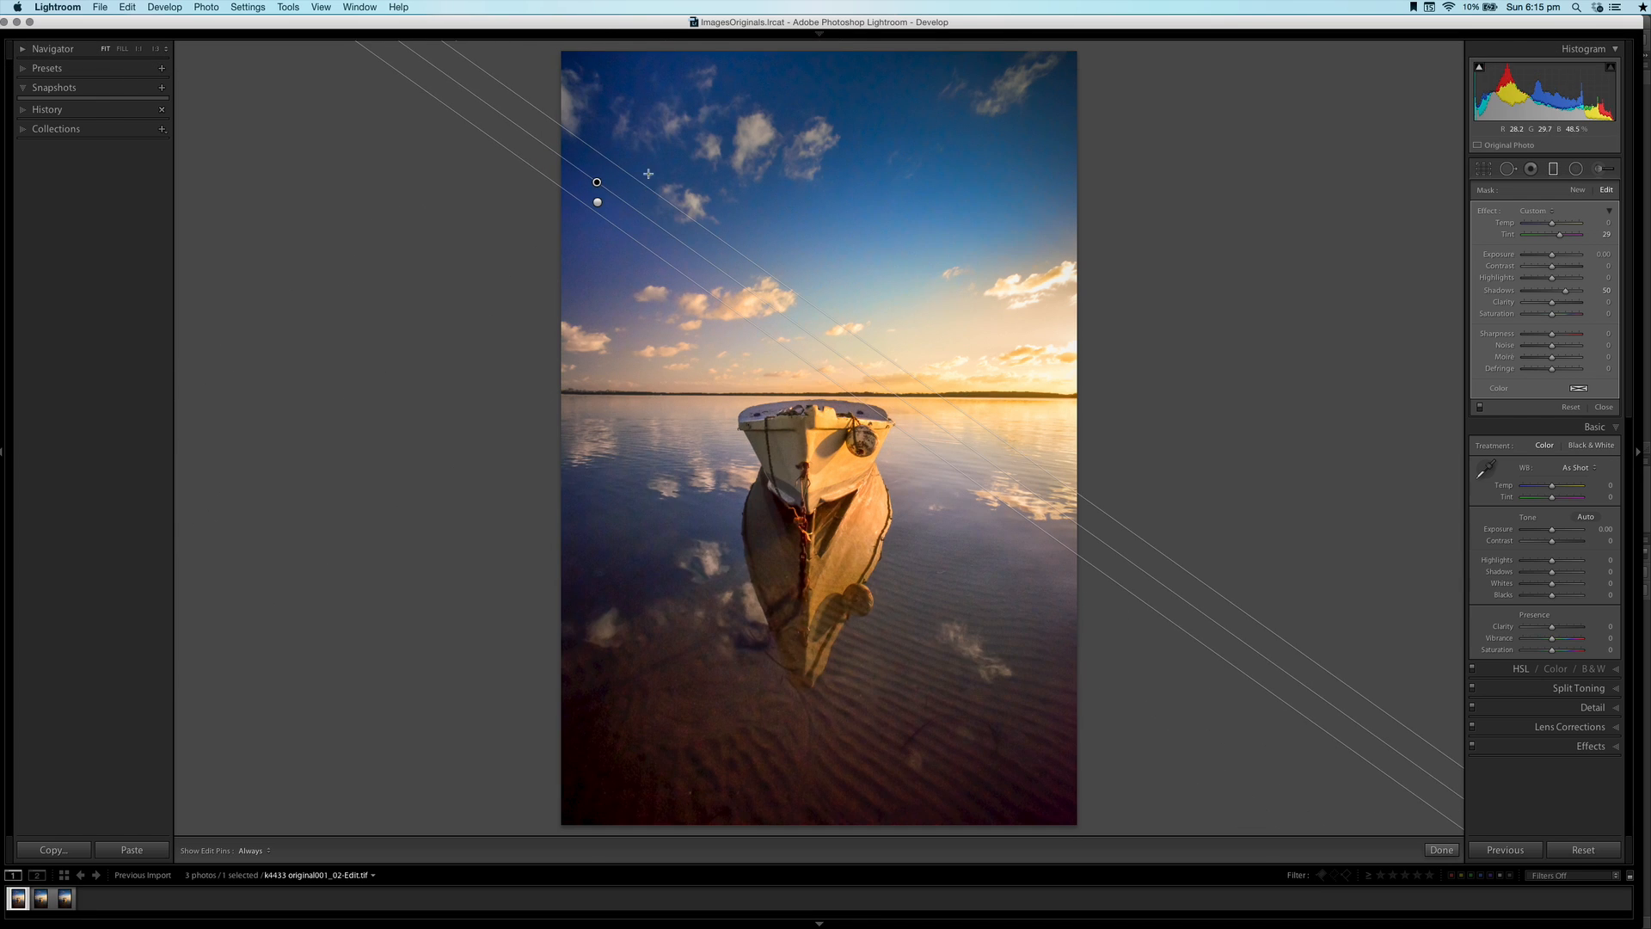
# Delete the trial sky gradients and close the Graduated Filter
pyautogui.press('Delete')
pyautogui.click(600, 201)
pyautogui.moveTo(599, 202); pyautogui.dragTo(648, 195)
pyautogui.click(1603, 406)
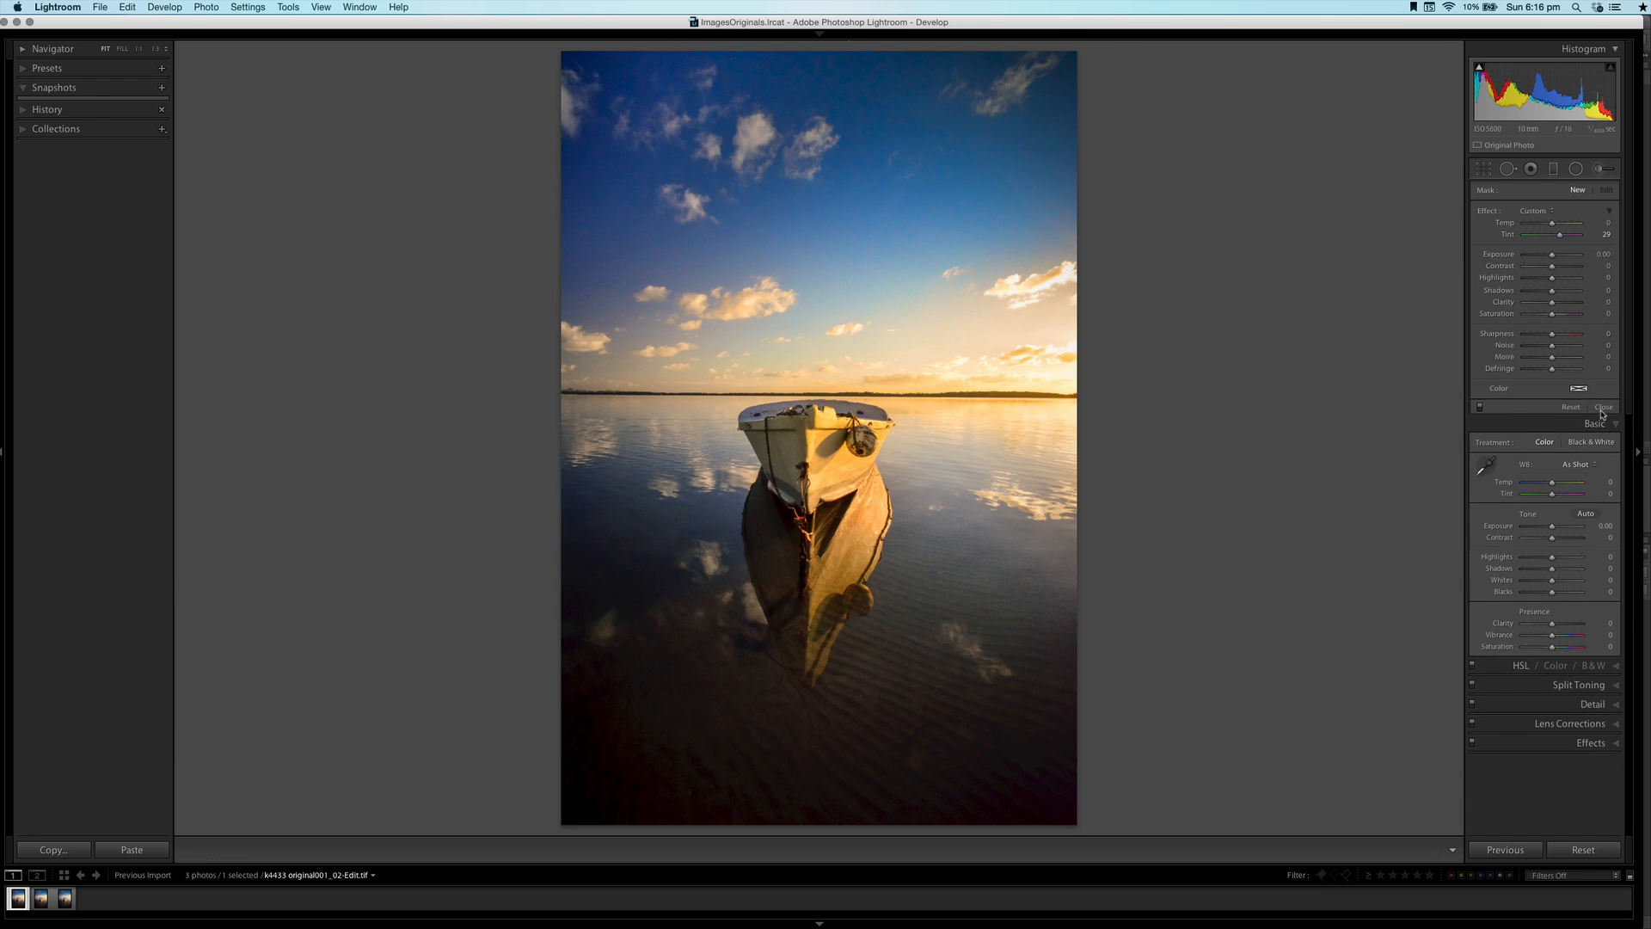
# Reset all develop settings on k4433 original001_02.JPG and add the edited TIFF to the selection
pyautogui.click(41, 900)
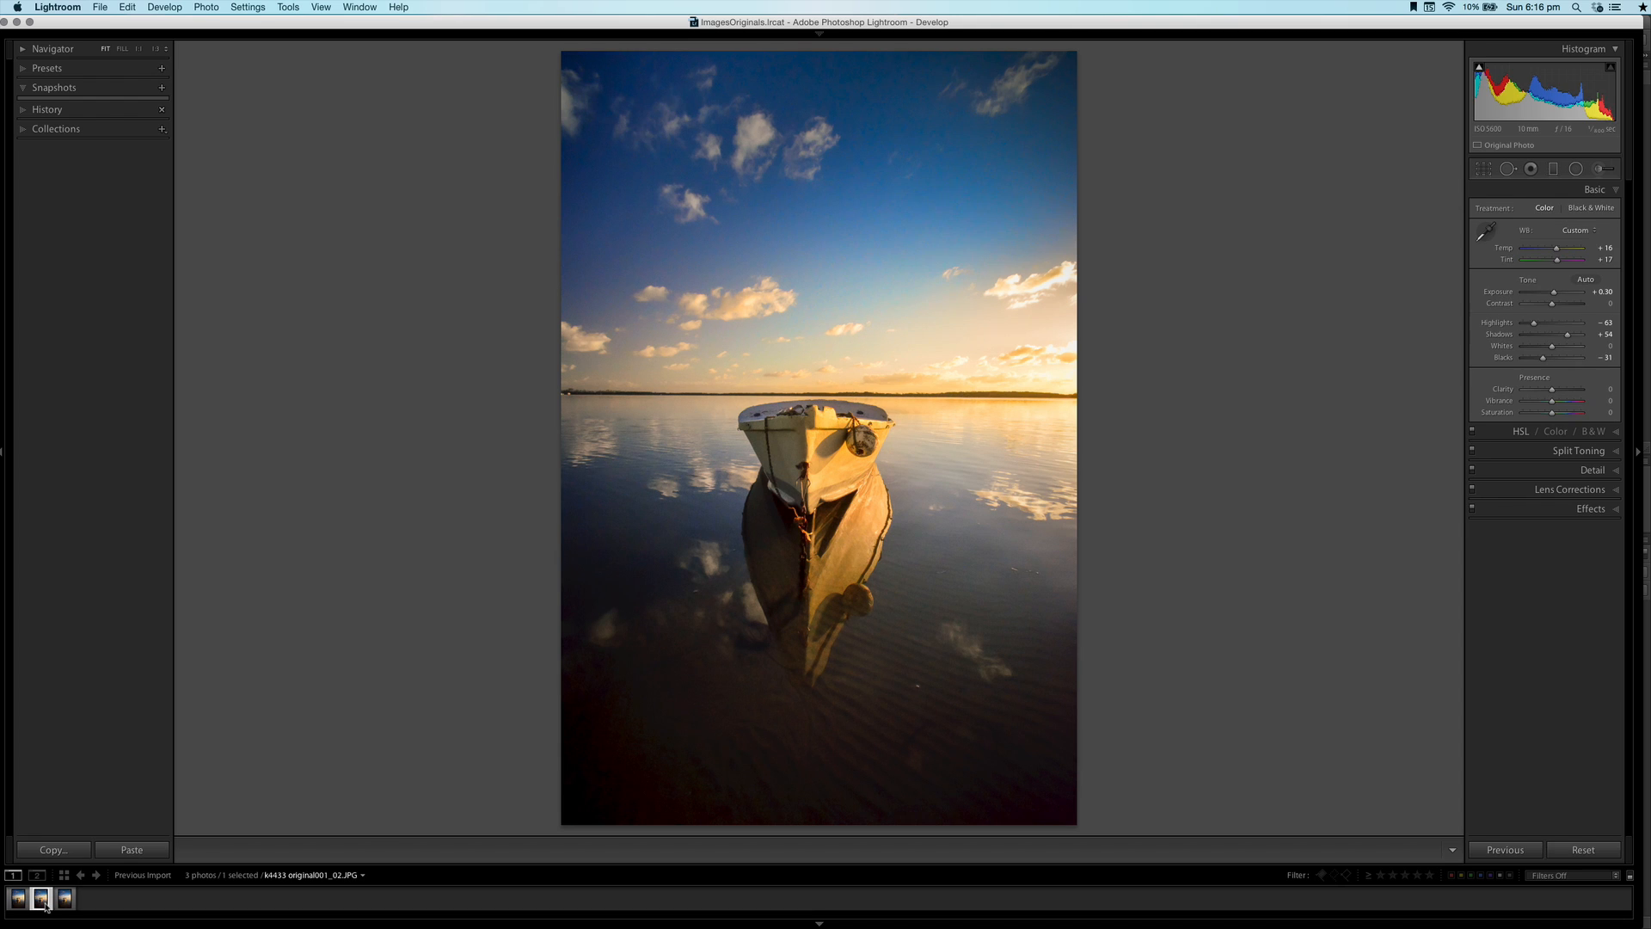
pyautogui.click(1585, 850)
pyautogui.keyDown('super'); pyautogui.click(18, 900); pyautogui.keyUp('super')
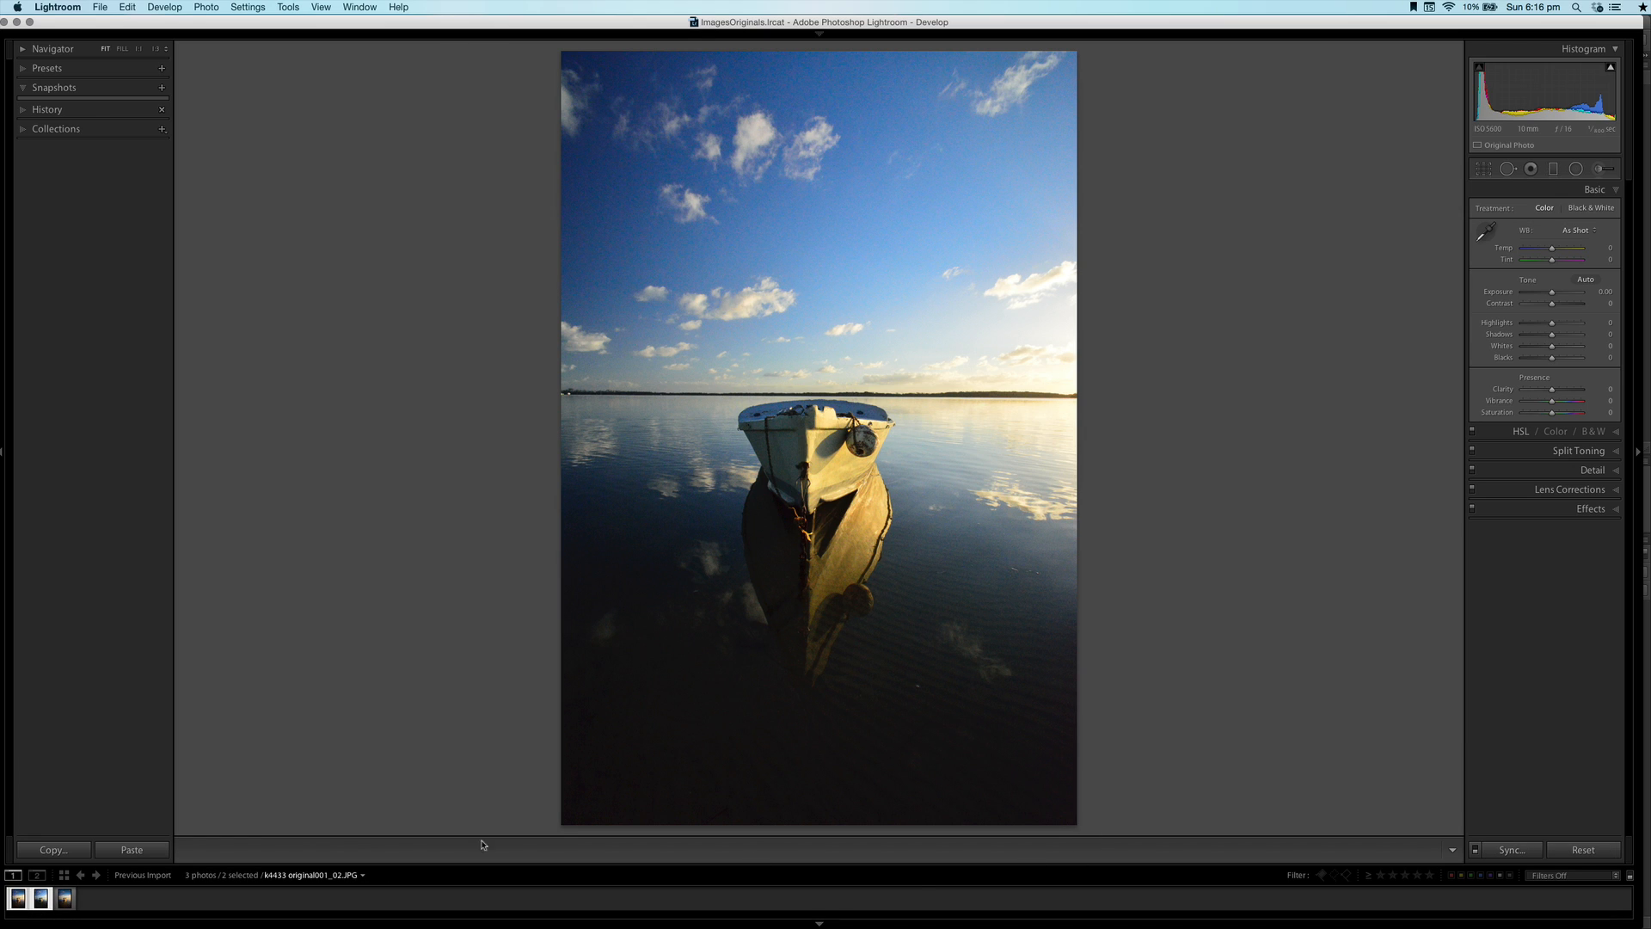
# Show the photos in the Library grid and enlarge the filmstrip thumbnails slightly
pyautogui.press('g')
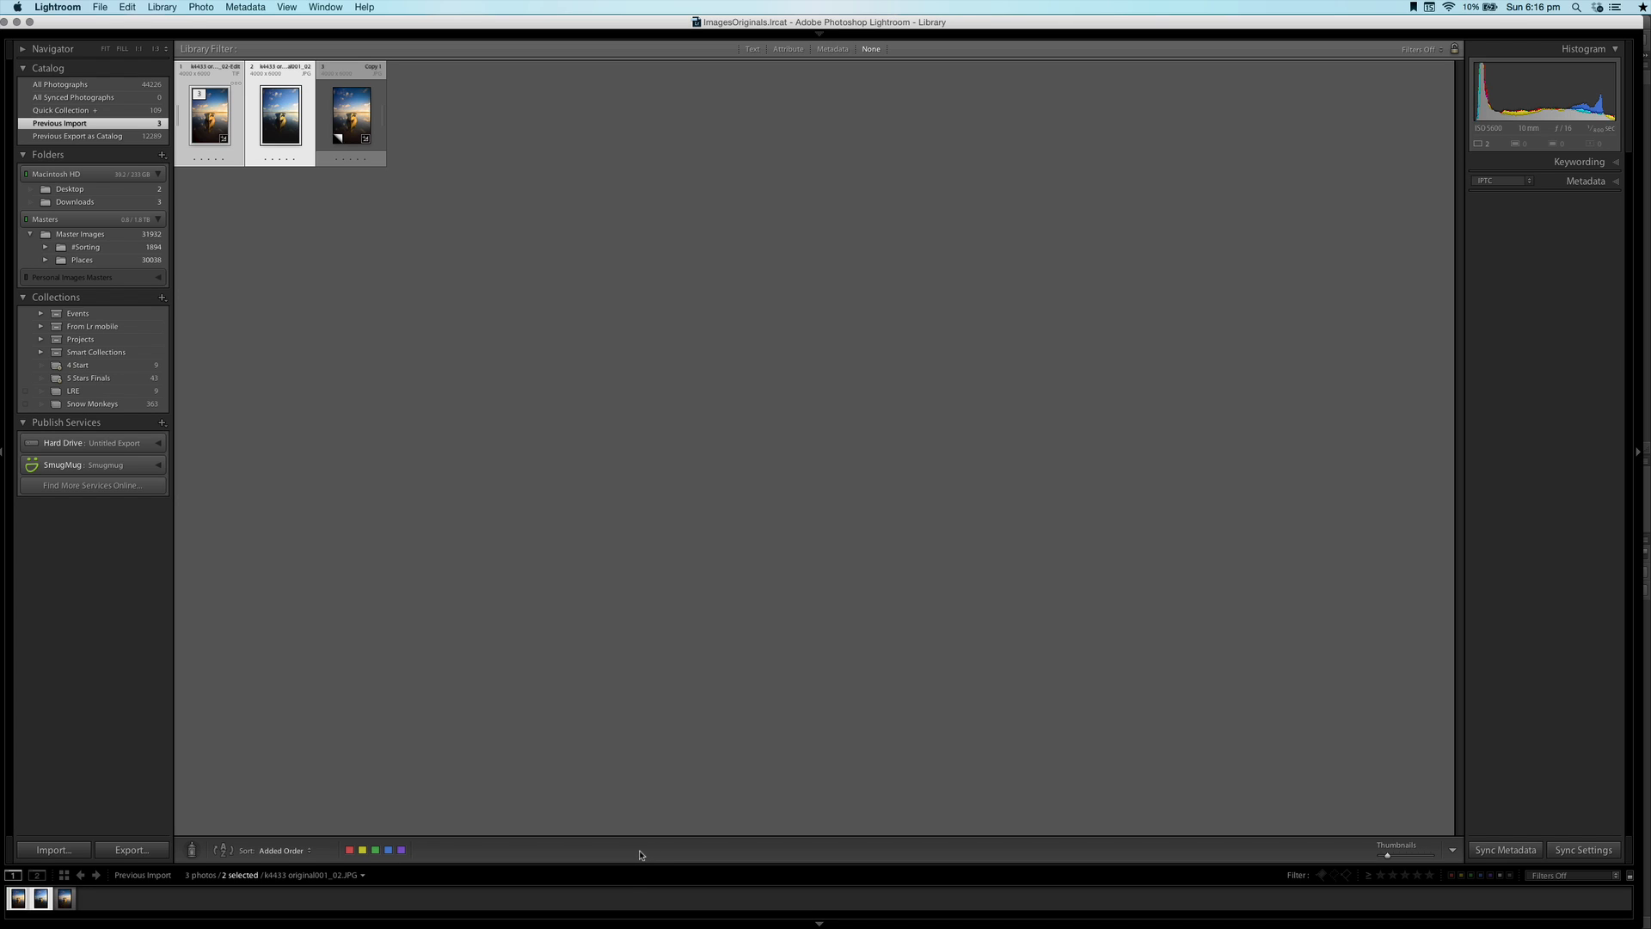
pyautogui.click(1452, 851)
pyautogui.click(1453, 853)
pyautogui.press('t')
pyautogui.press('t')
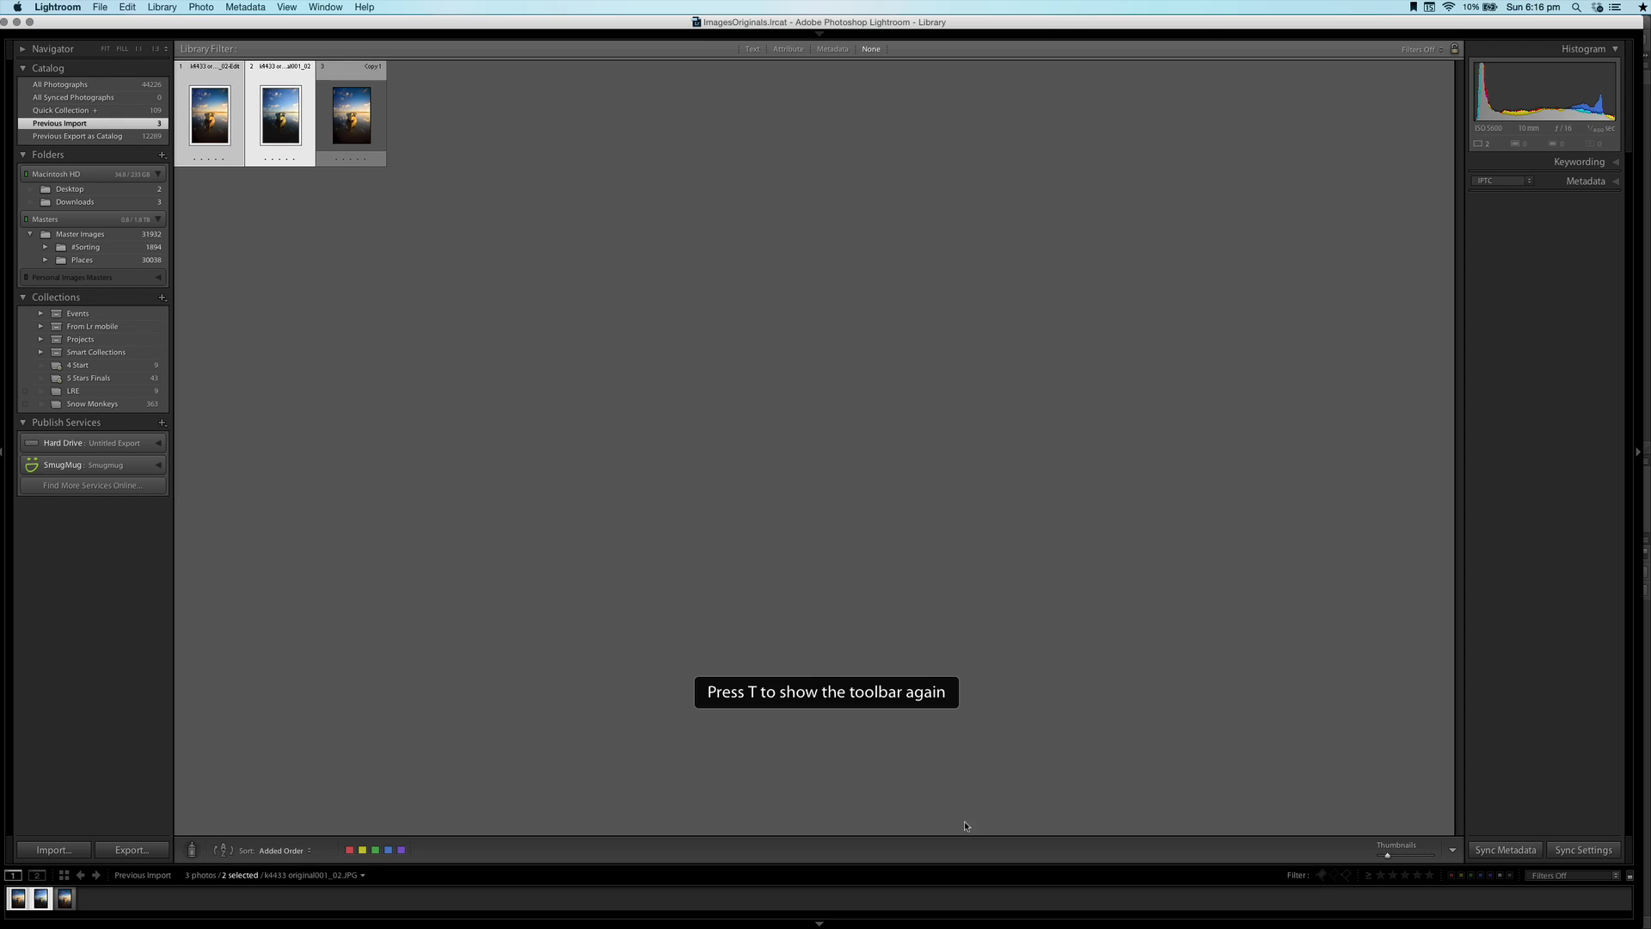
pyautogui.moveTo(1081, 865); pyautogui.dragTo(1017, 851)
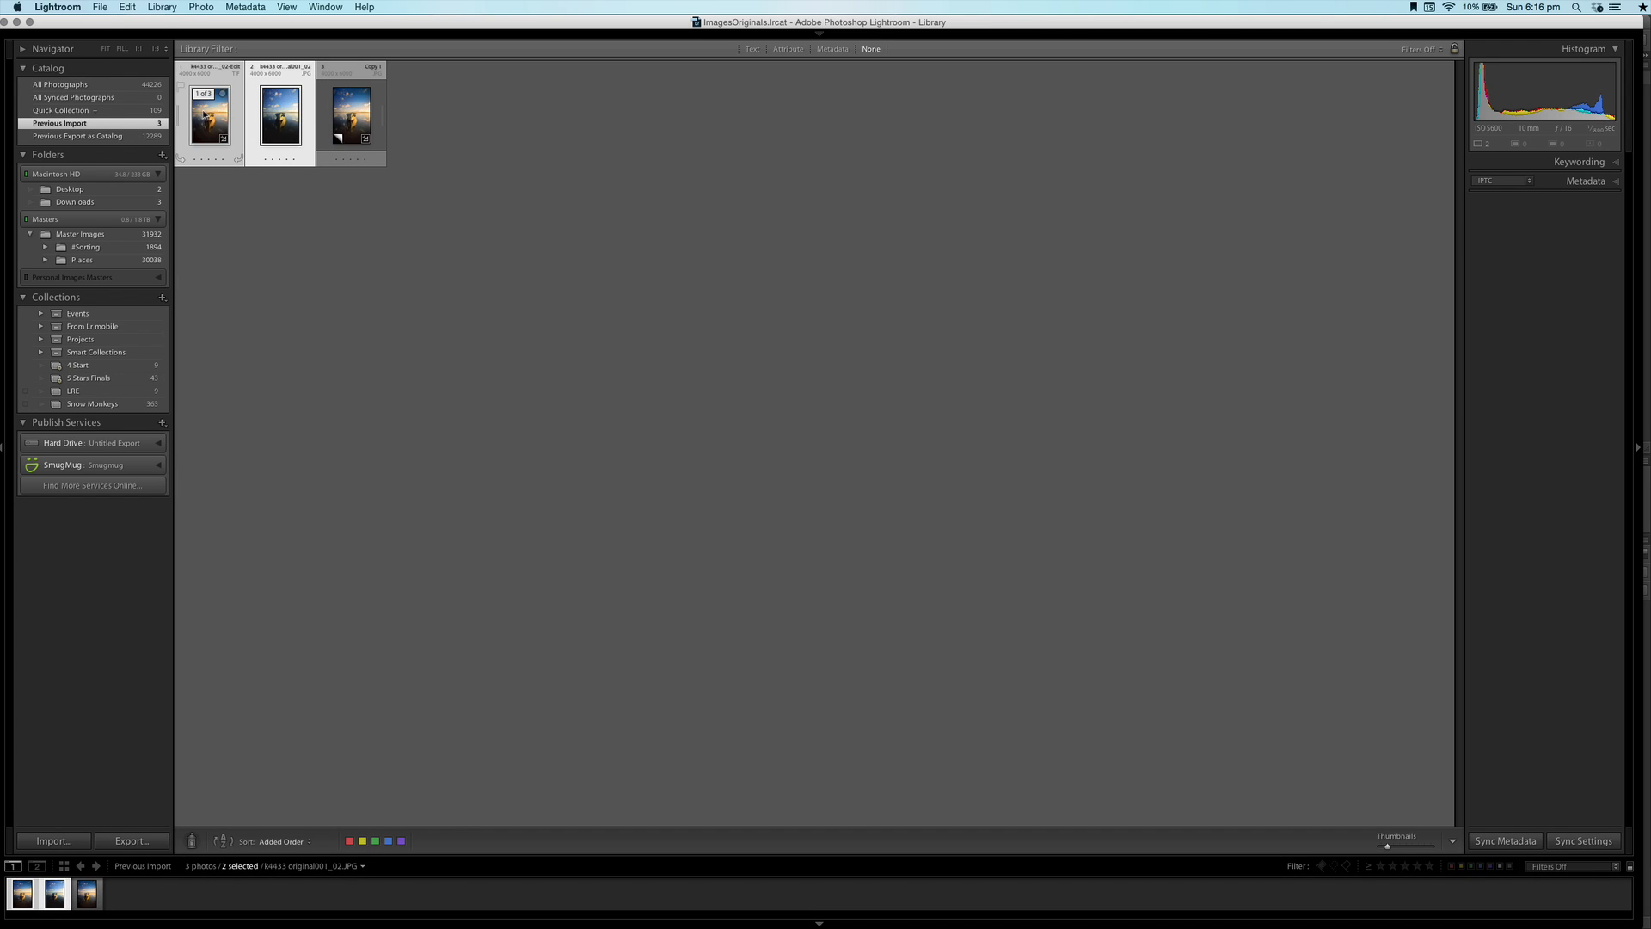
# Compare the edited TIFF with the original JPG by alternating between them in Loupe view
pyautogui.doubleClick(203, 114)
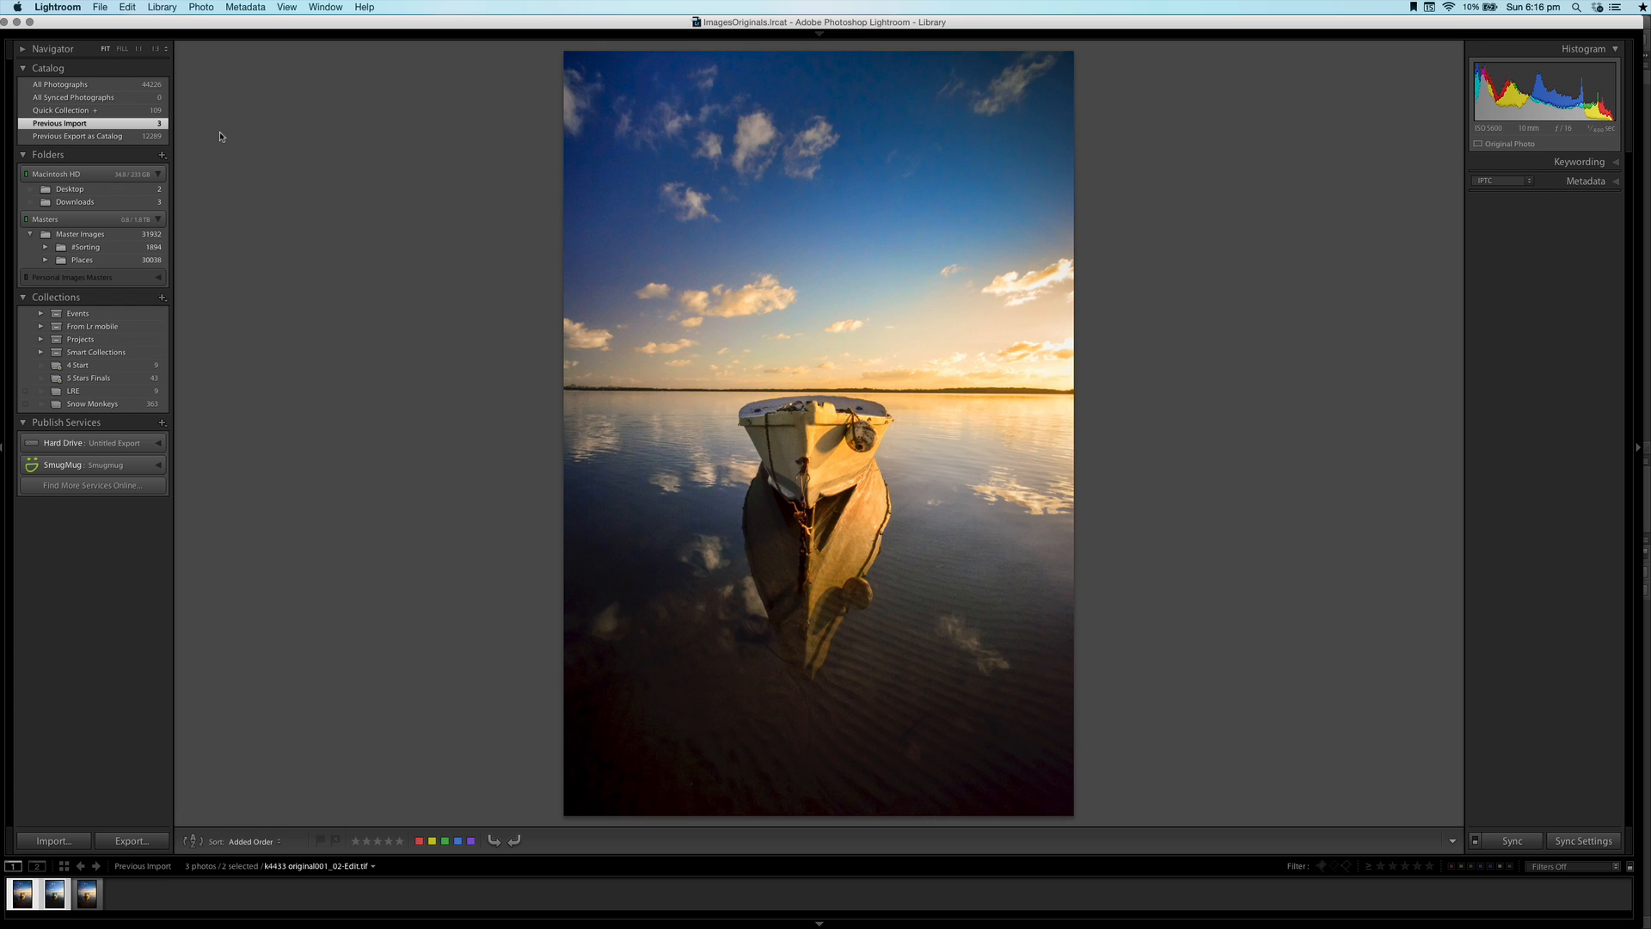
pyautogui.press('Right')
pyautogui.press('Left')
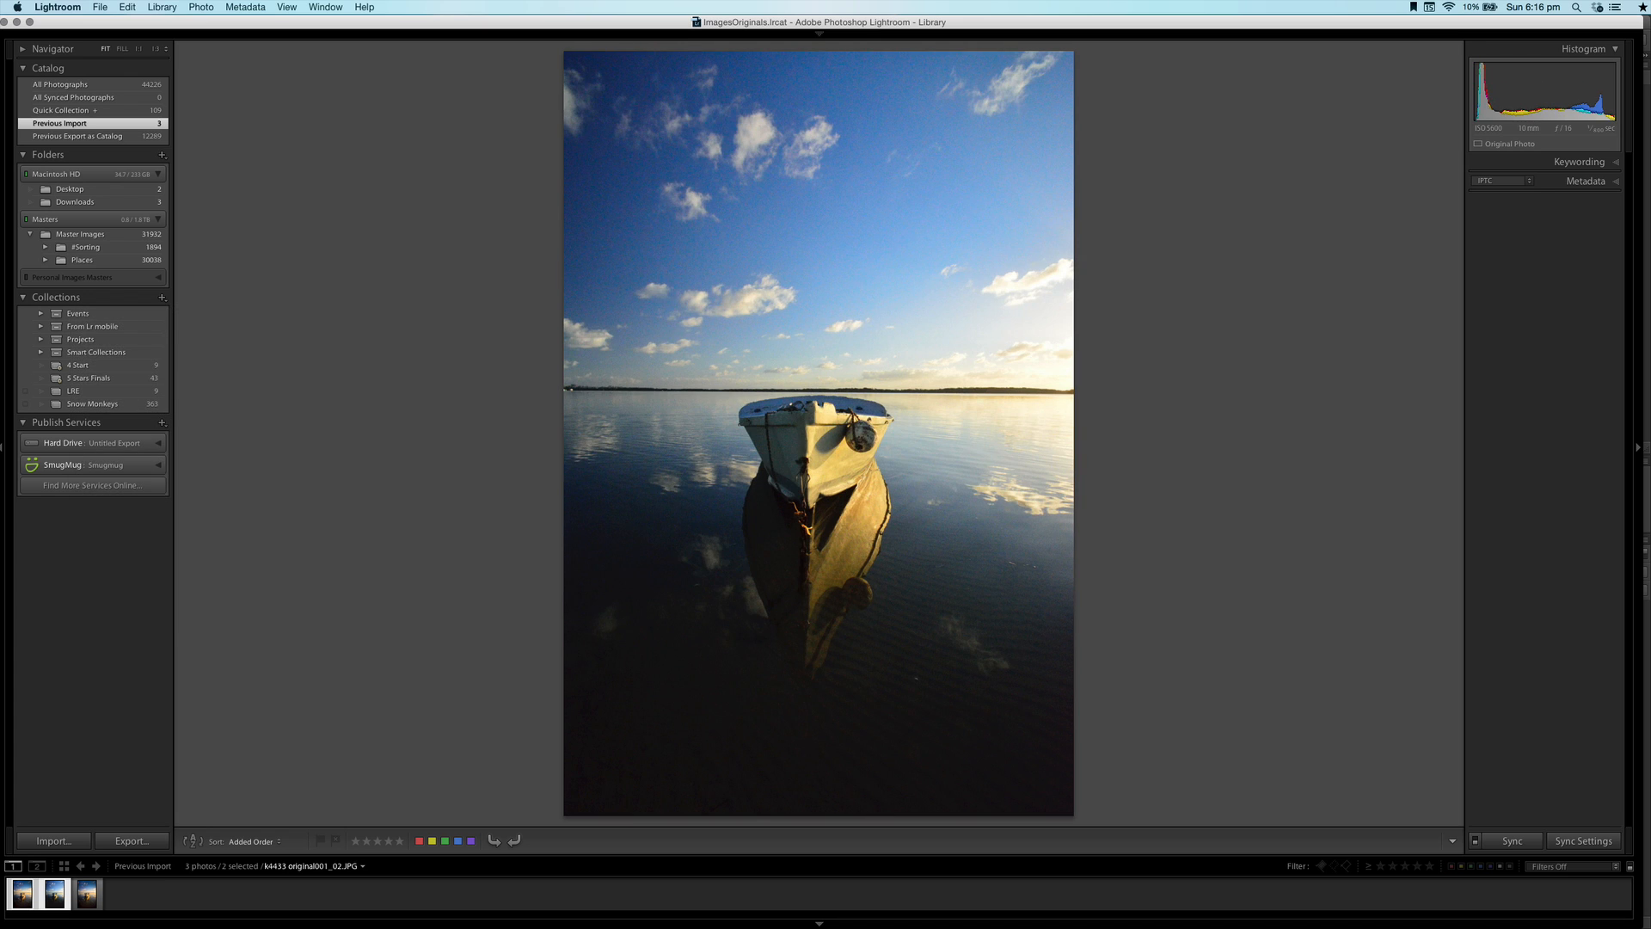
pyautogui.press('Left')
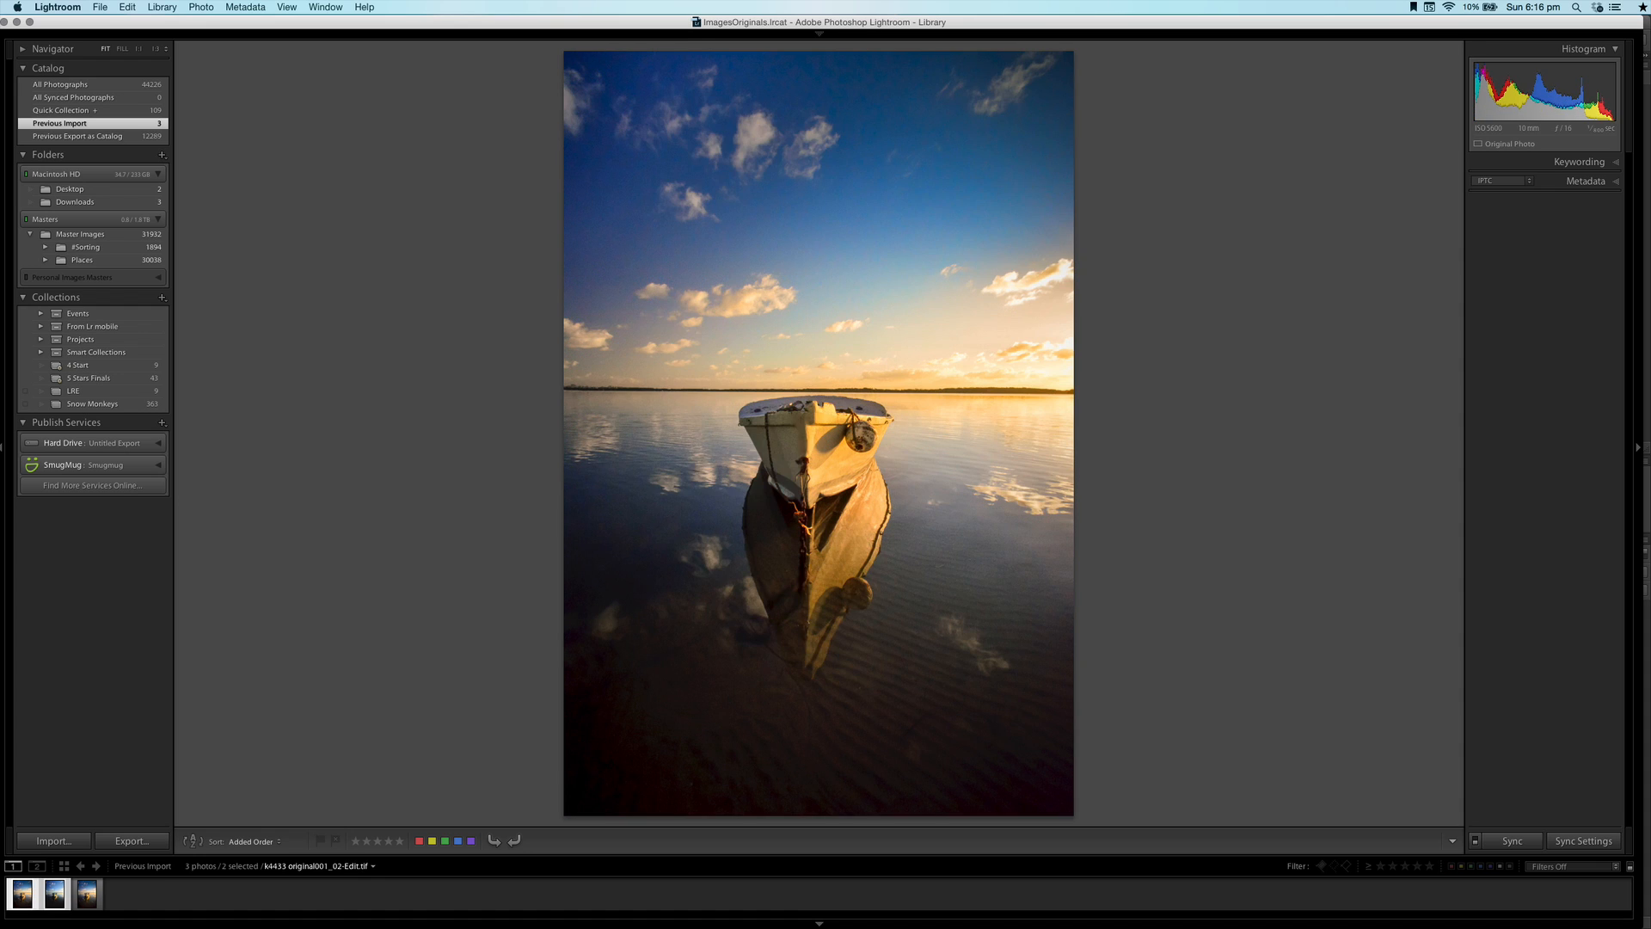
pyautogui.press('Right')
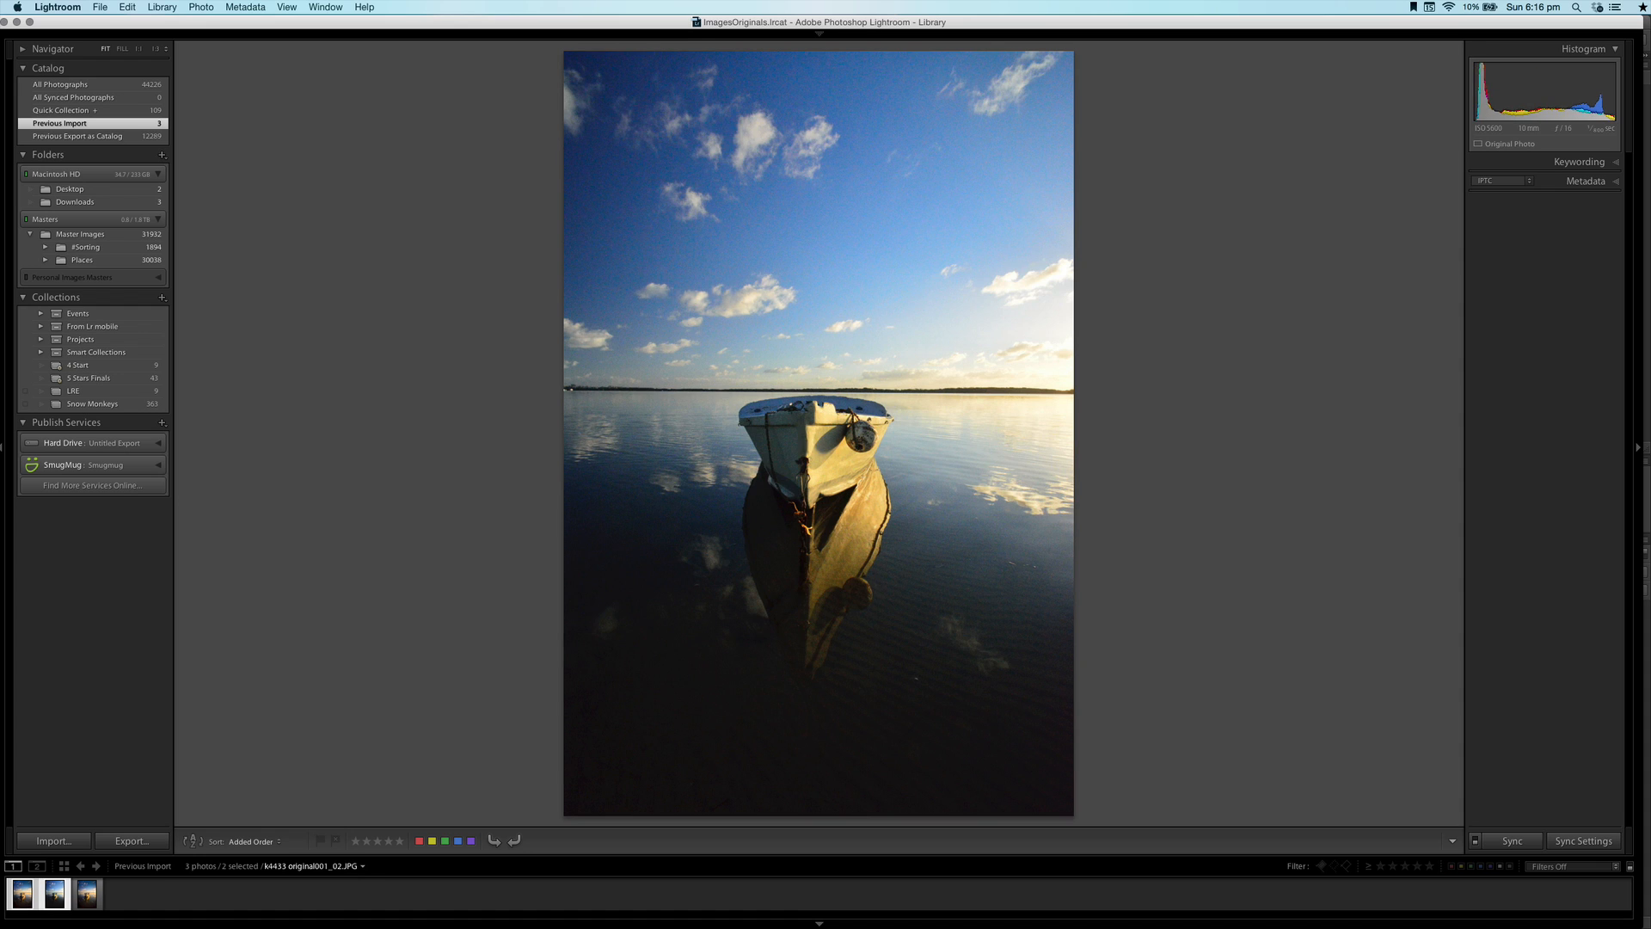
pyautogui.press('Left')
pyautogui.press('Right')
pyautogui.press('Left')
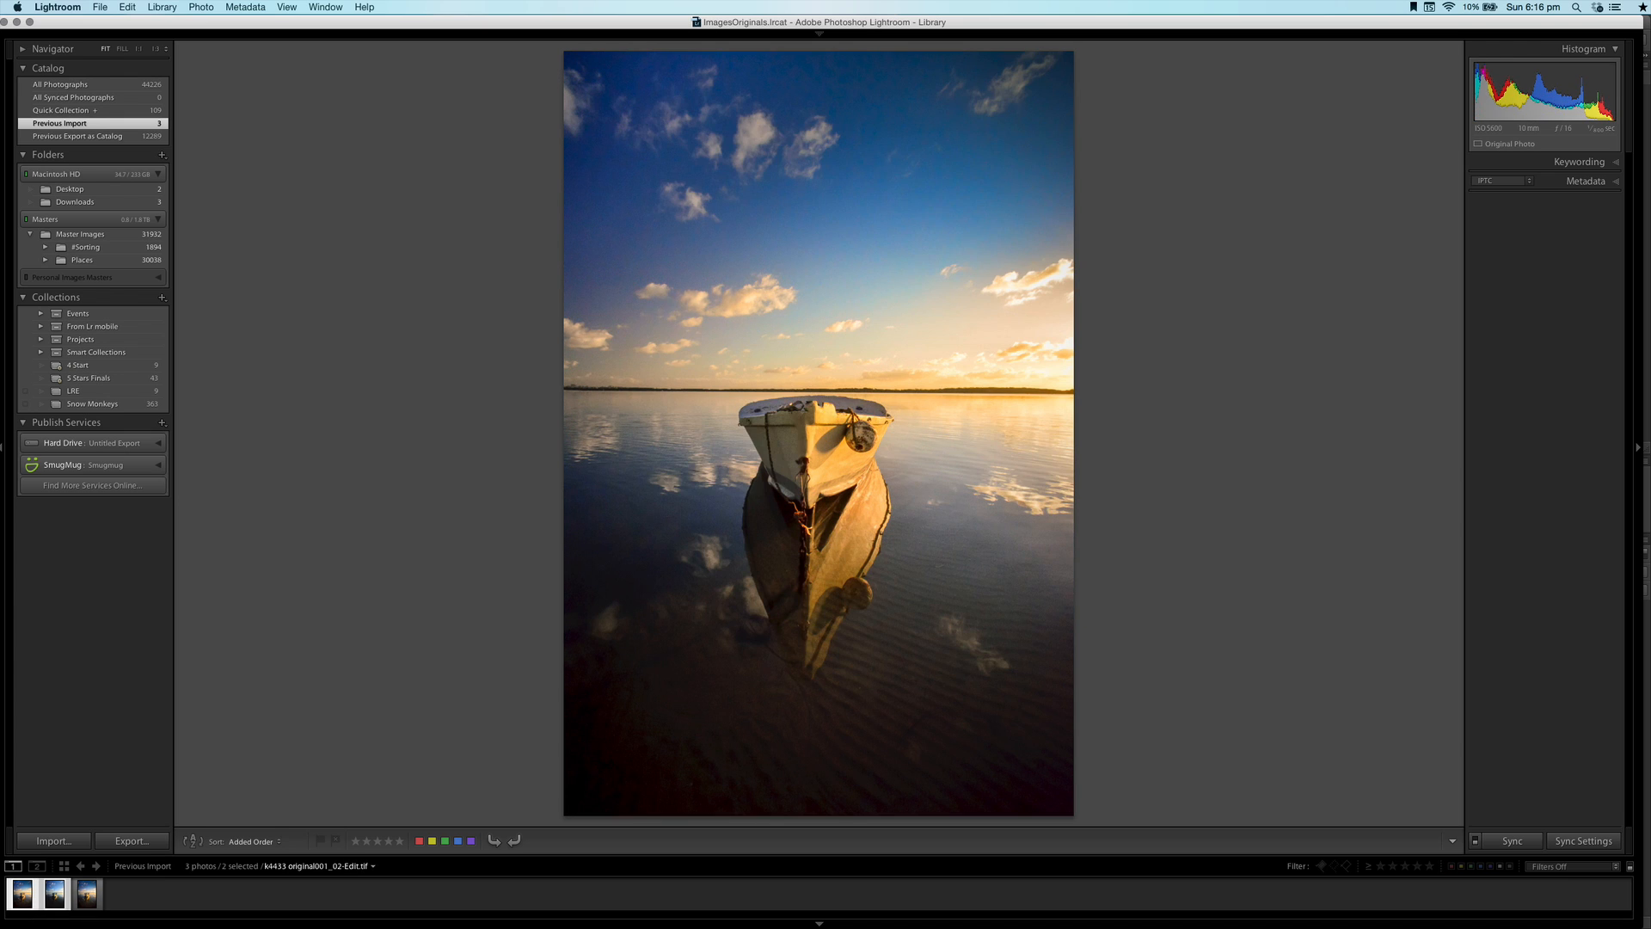
# View the finished boat photo on a black background with Lights Out
pyautogui.press('l')
pyautogui.press('l')
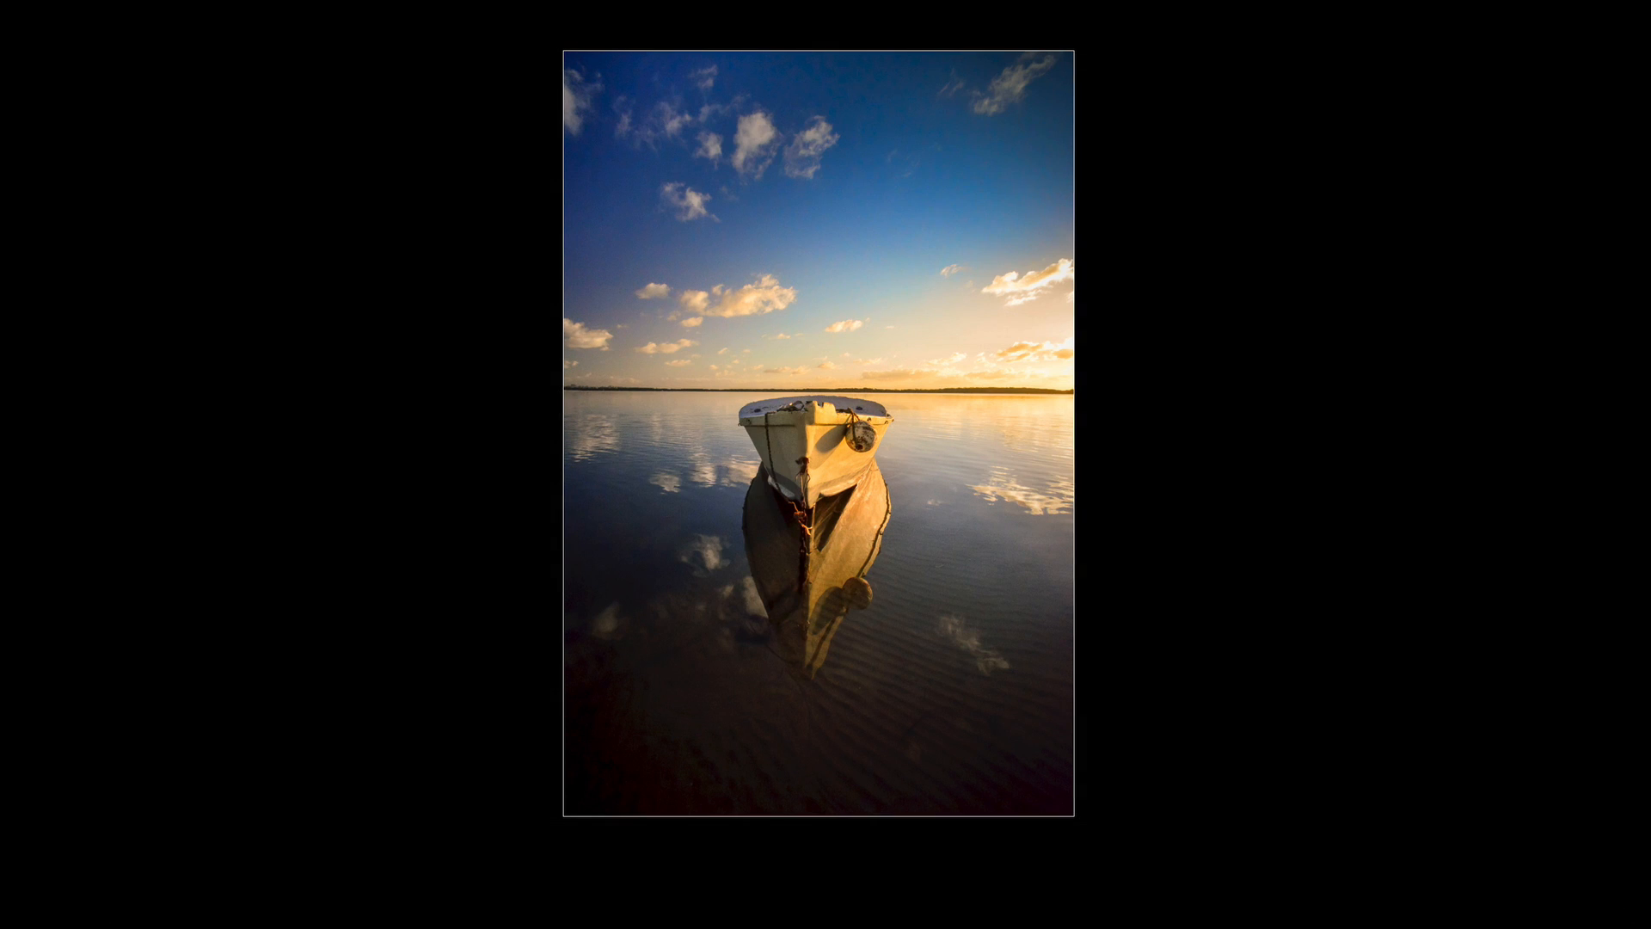
pyautogui.click(844, 535)
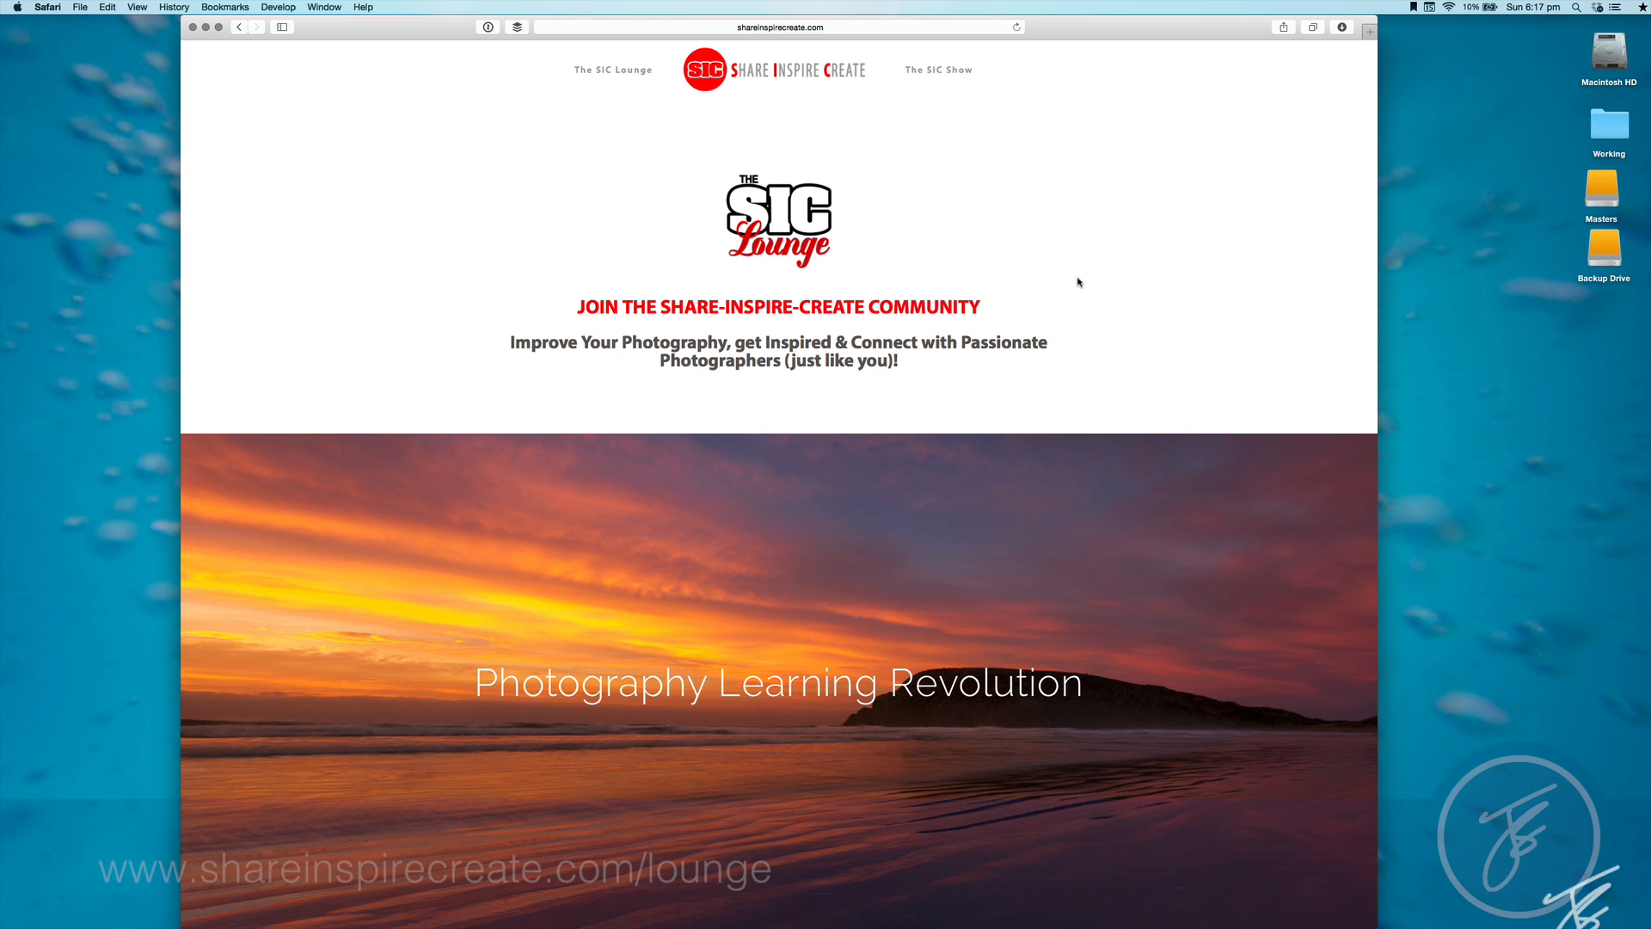
# Look through the SIC Lounge web page, from the community introduction to the premium photography courses
pyautogui.scroll(-10, 1078, 281)
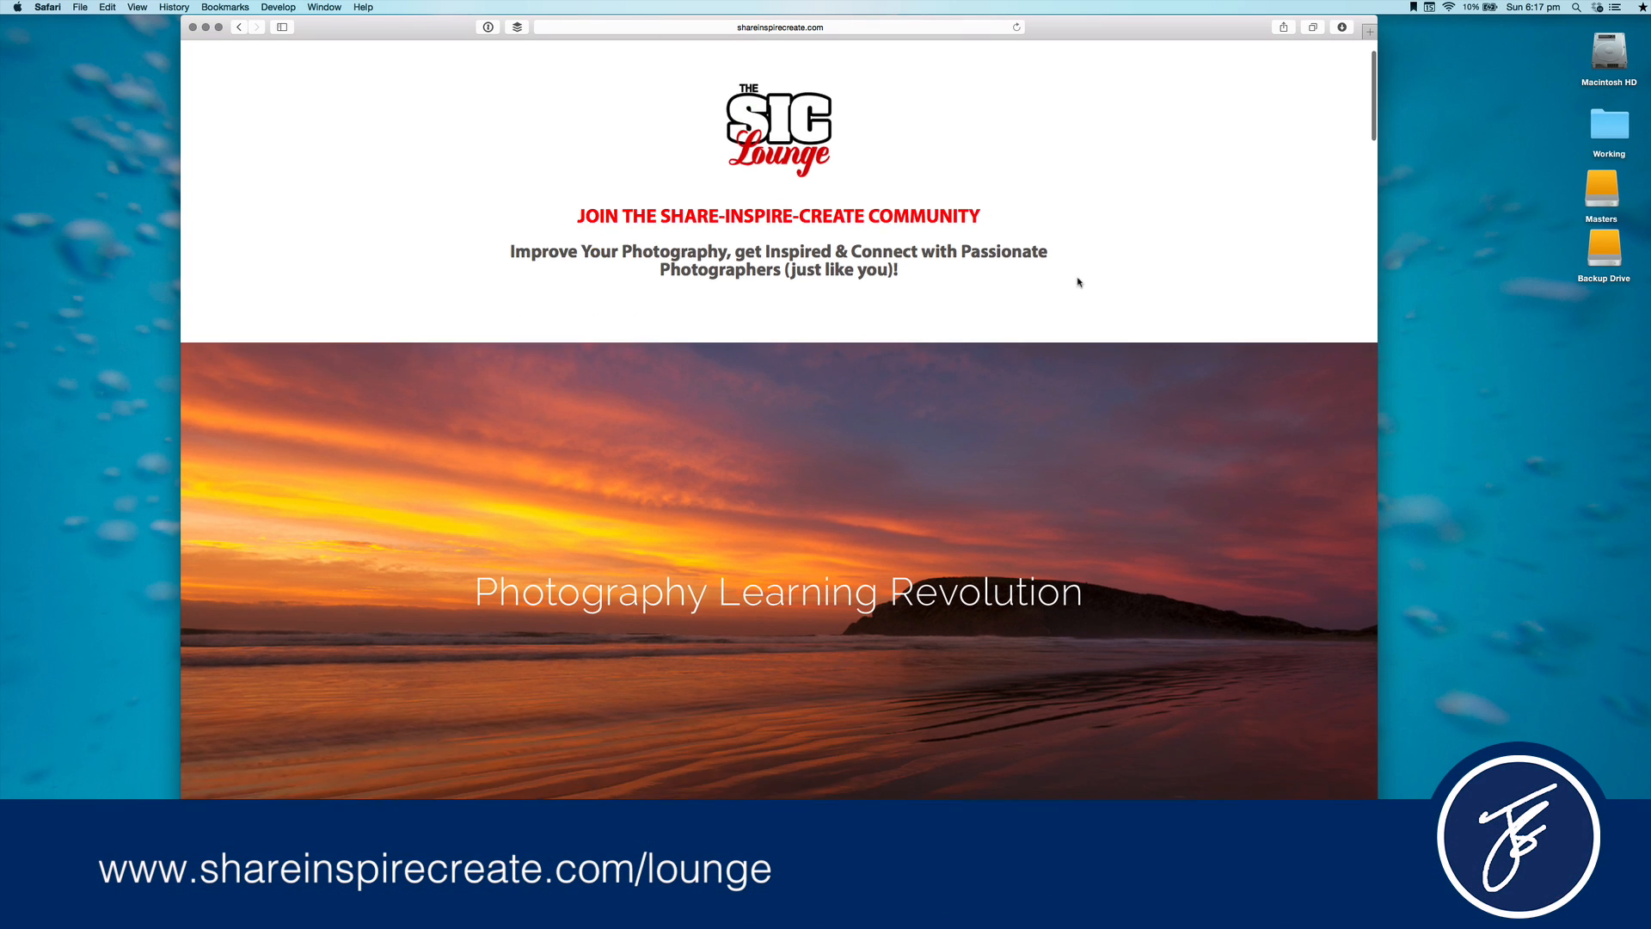
pyautogui.scroll(-4, 1078, 281)
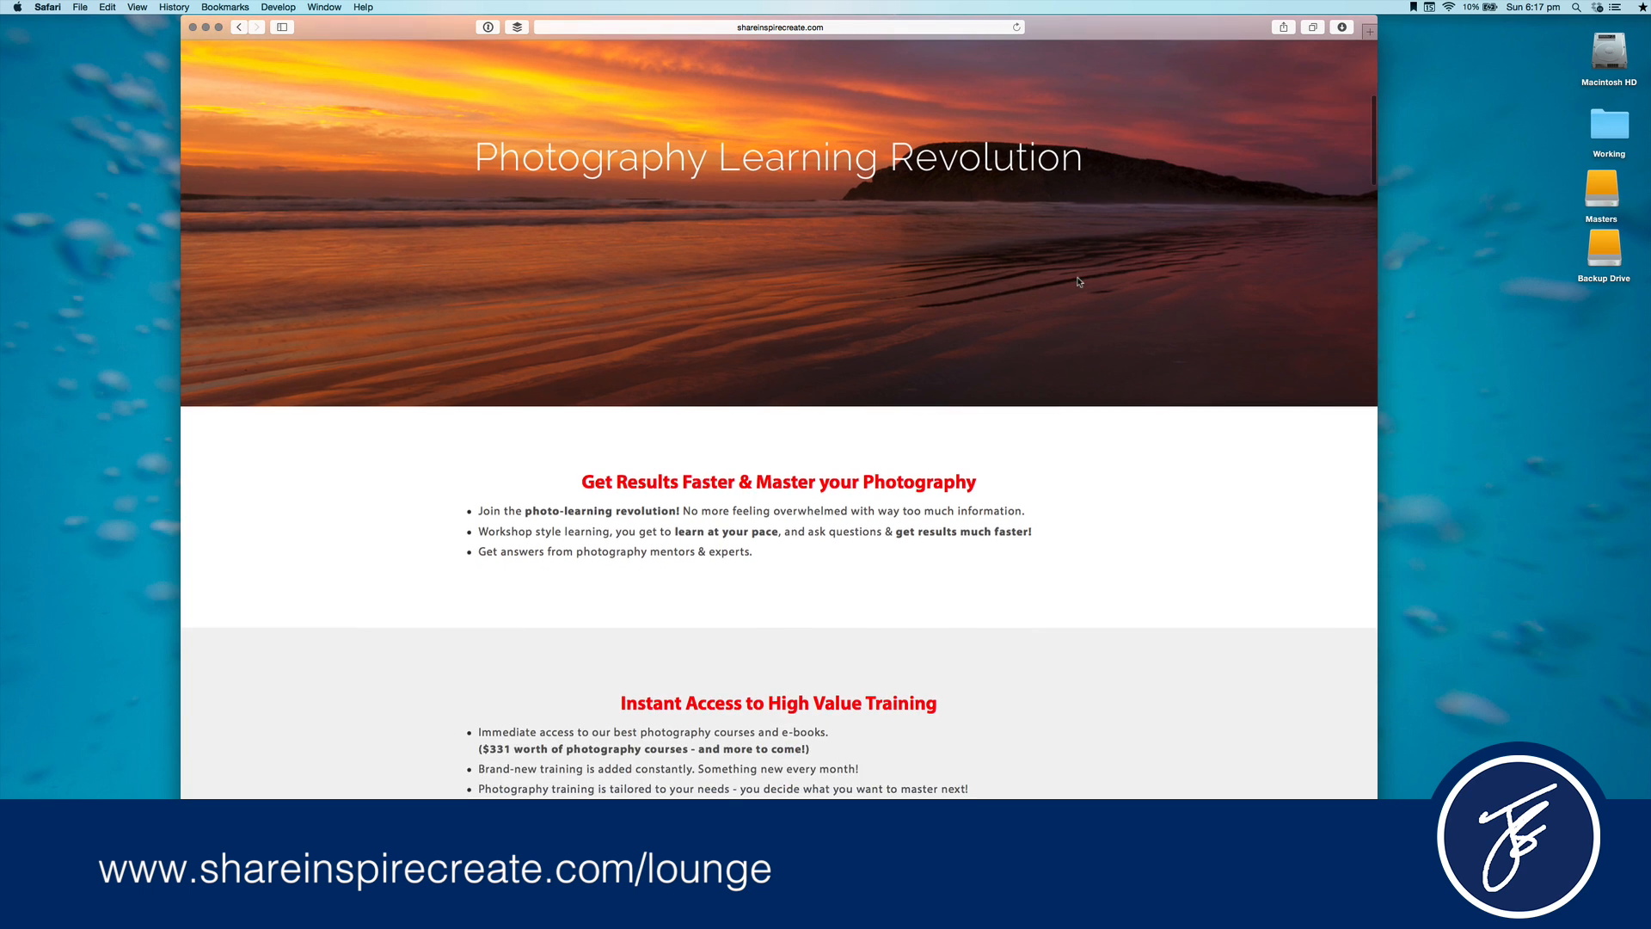
pyautogui.scroll(3, 1078, 282)
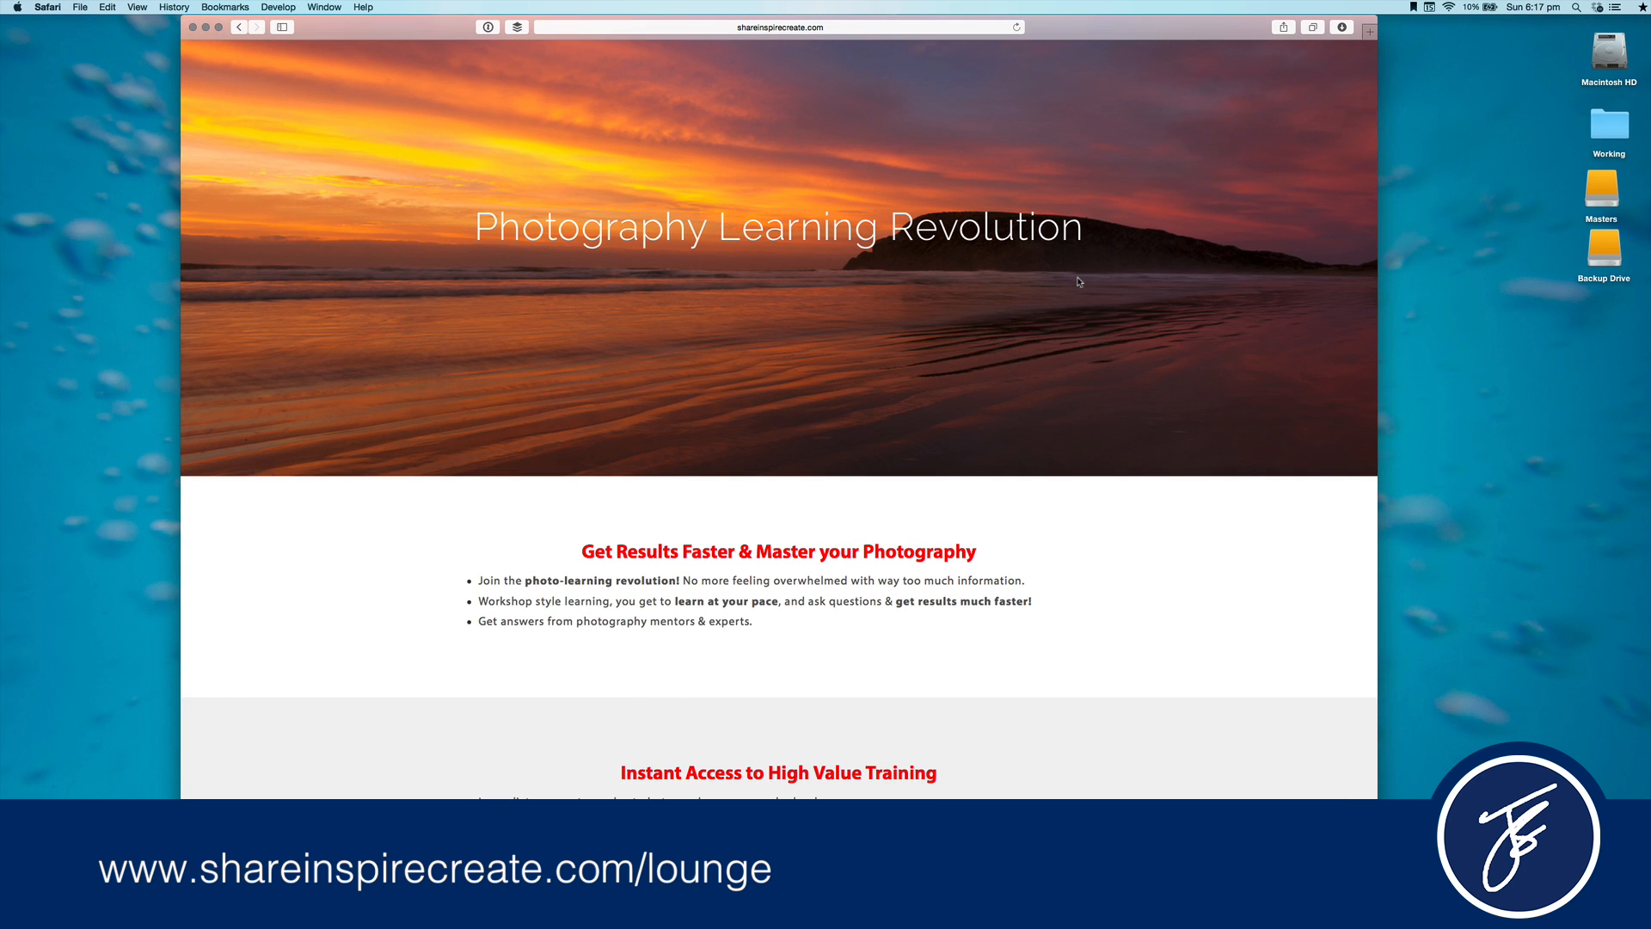
pyautogui.scroll(2, 1079, 282)
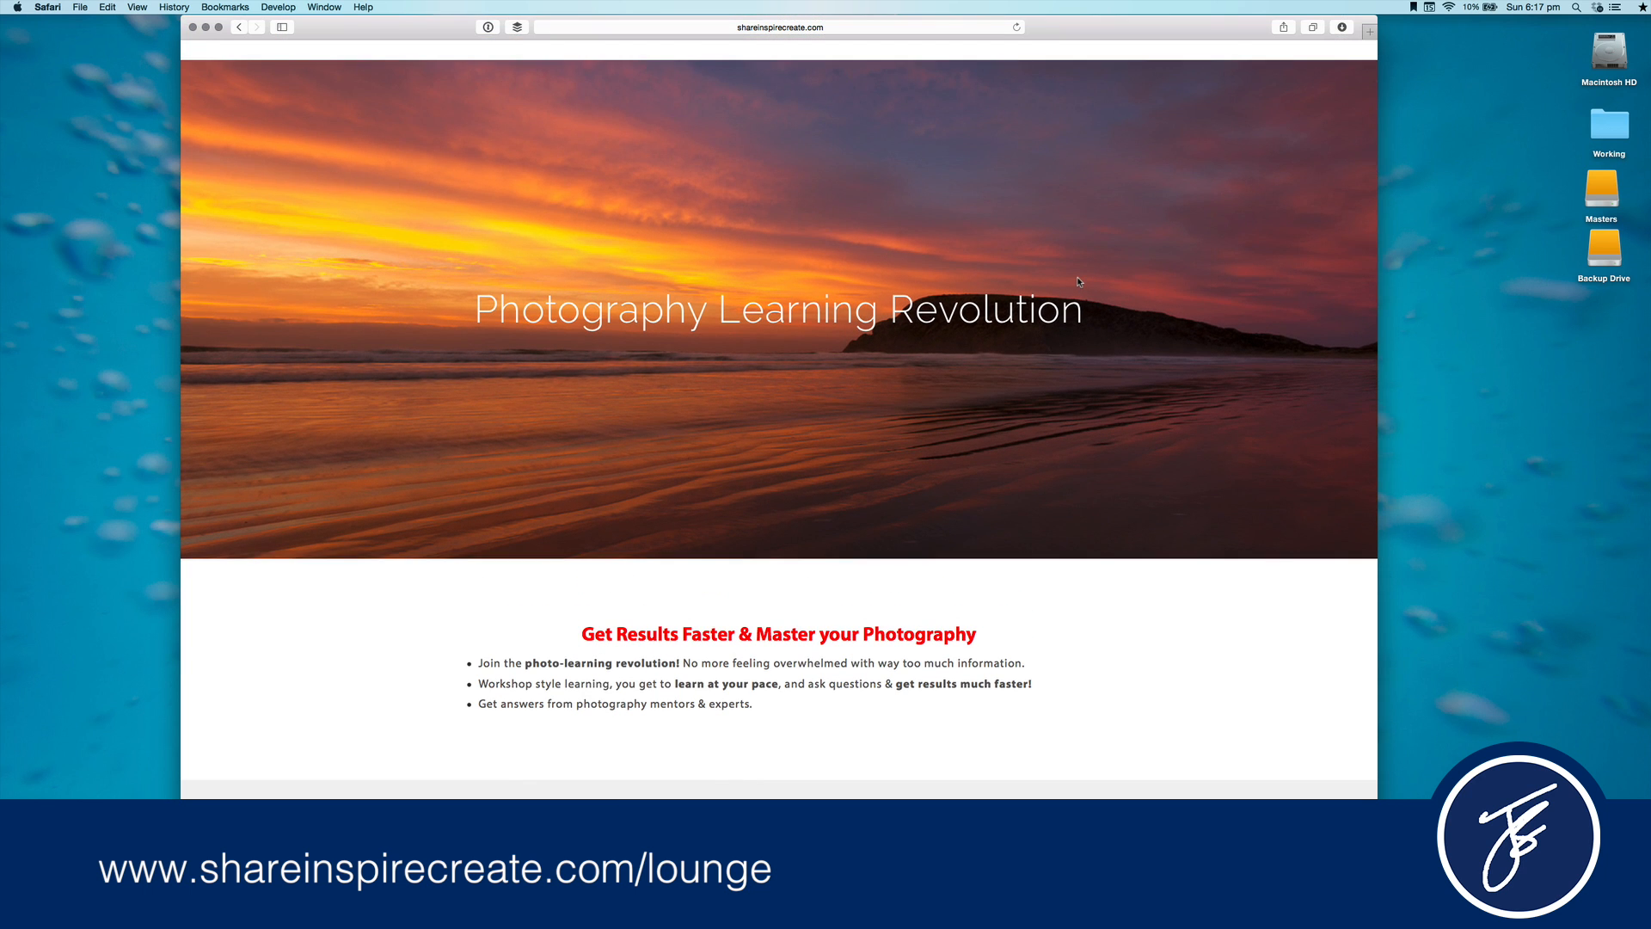
pyautogui.scroll(5, 1077, 282)
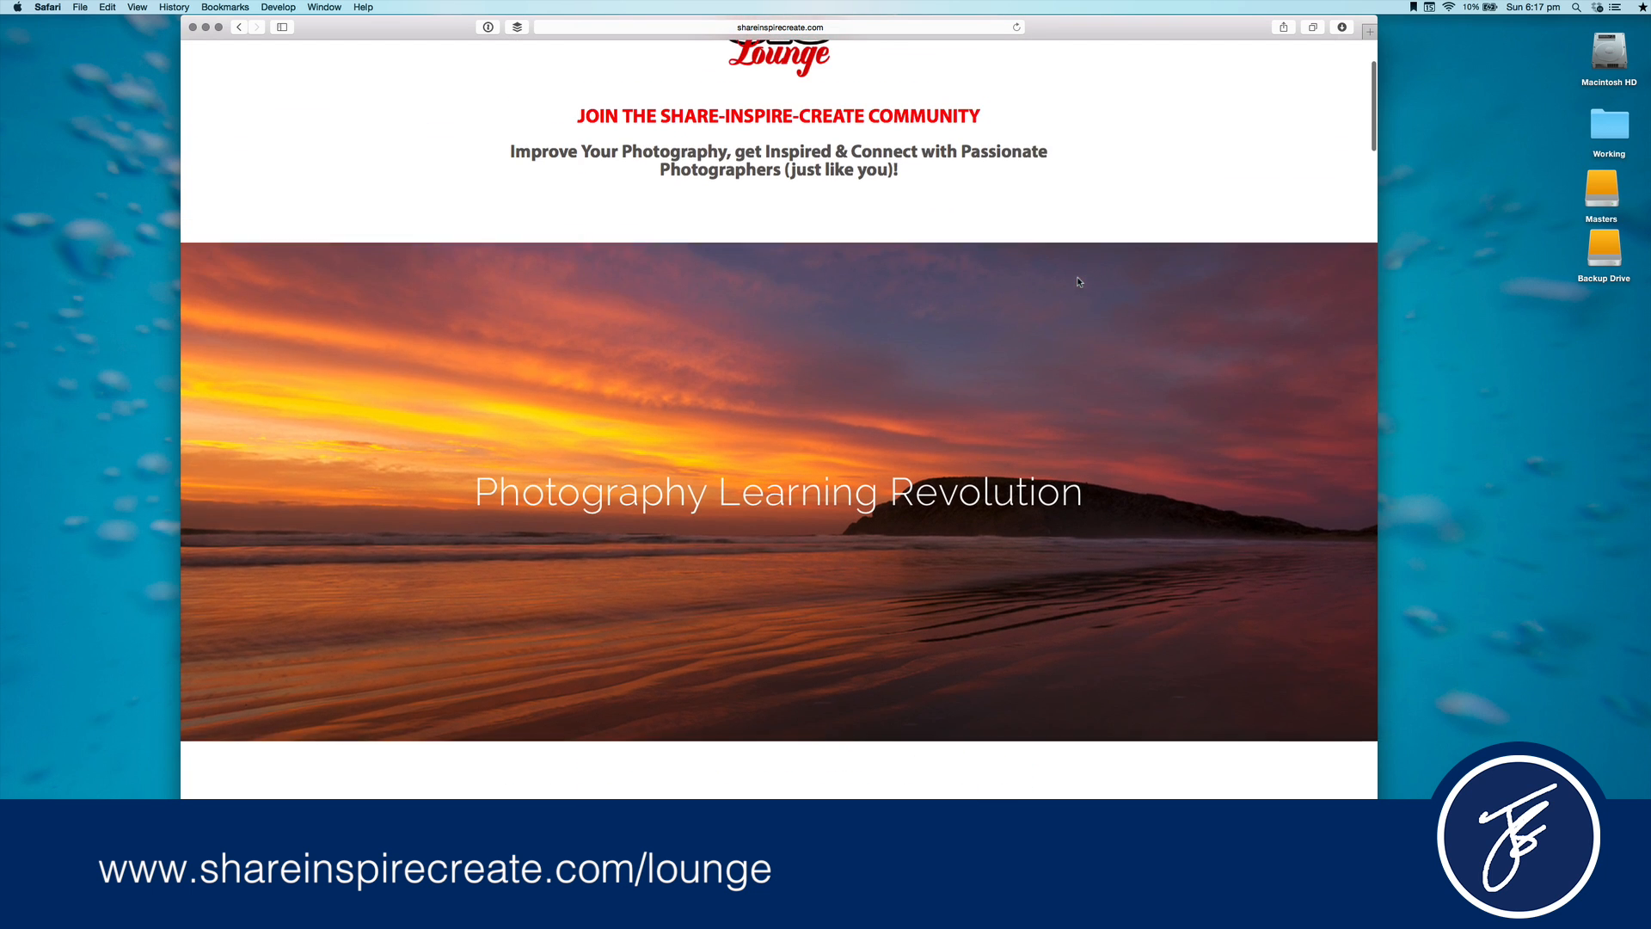
pyautogui.scroll(-4, 1077, 281)
pyautogui.scroll(-20, 1079, 280)
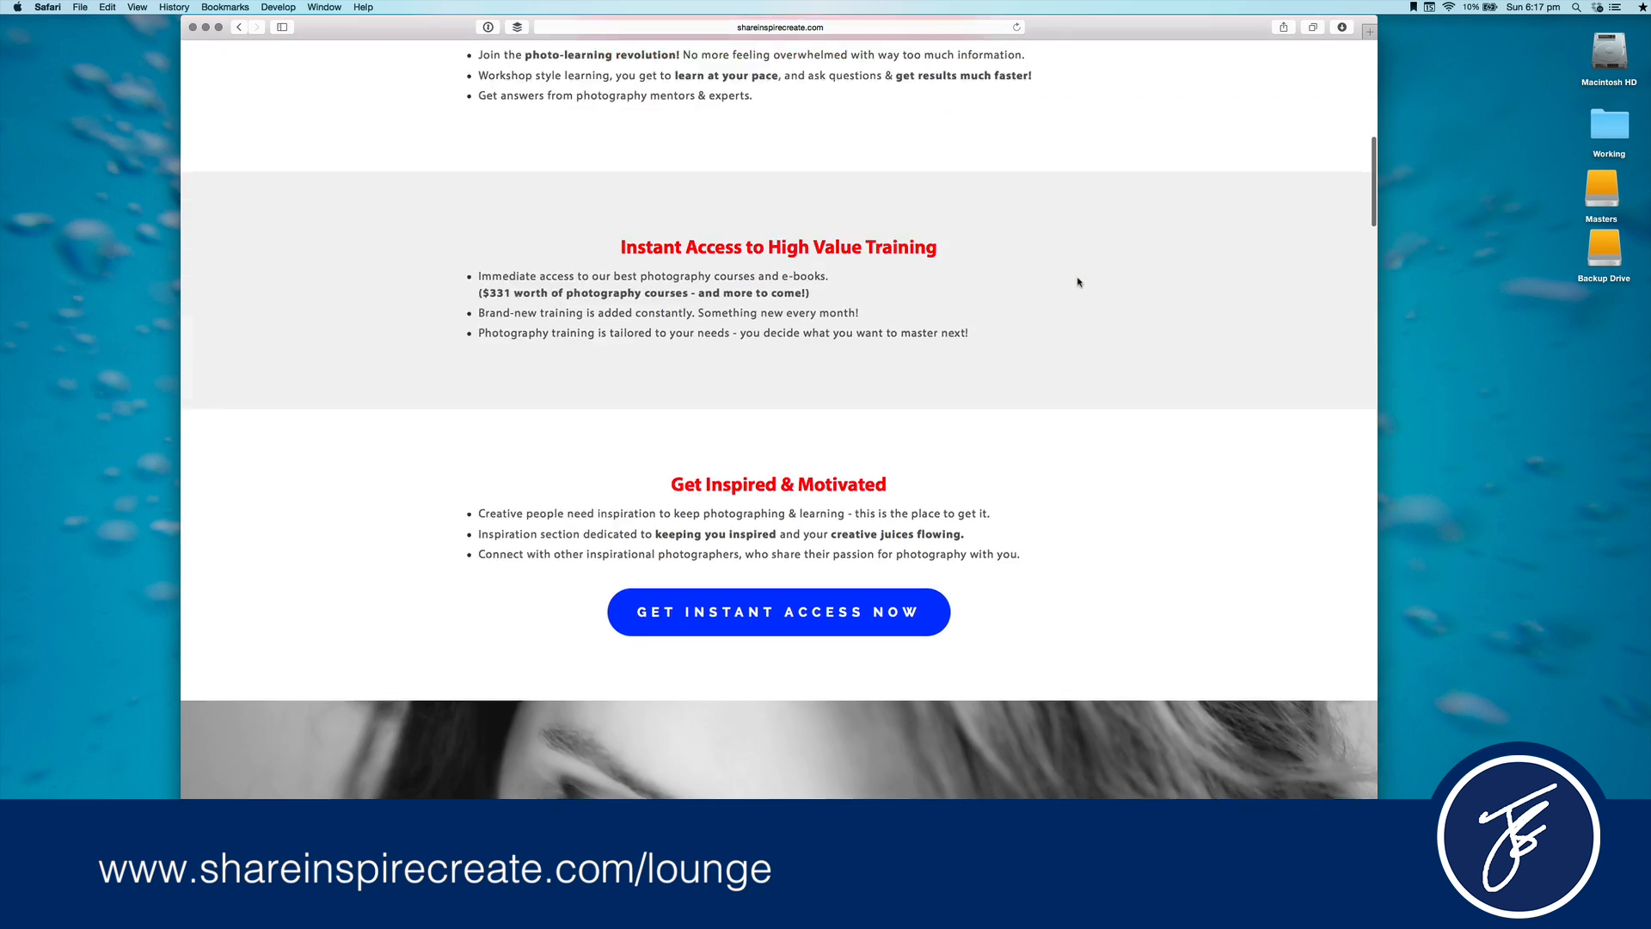
pyautogui.scroll(-20, 1077, 274)
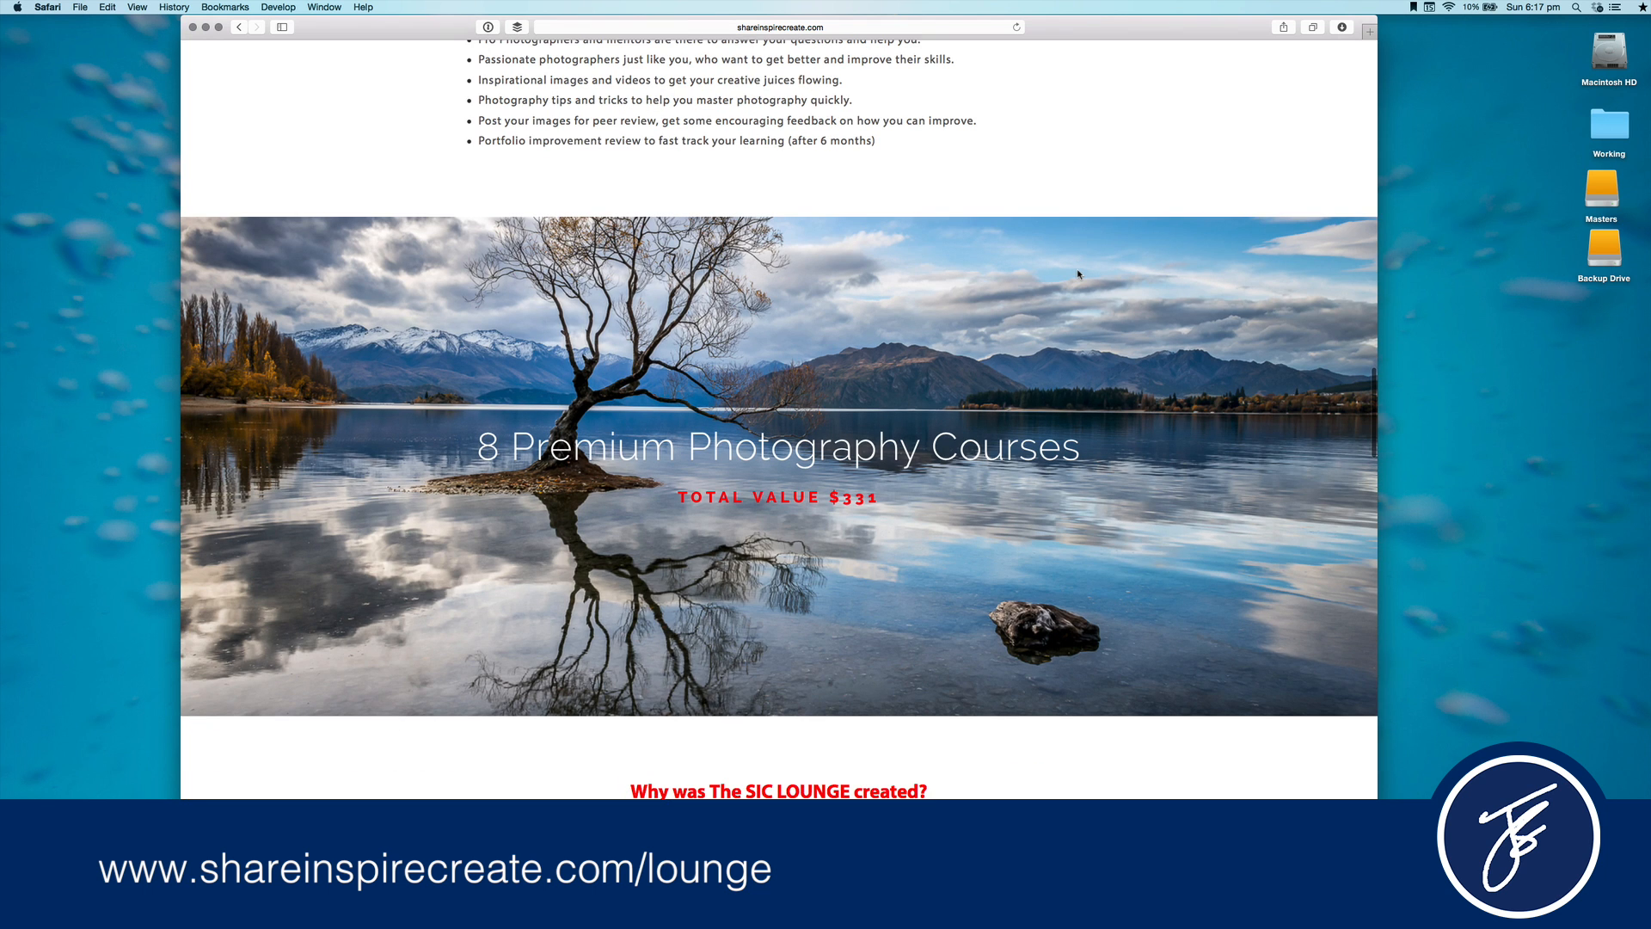
# Review the list of what is inside the photography community, and return to the SIC Lounge heading at the start of the page
pyautogui.scroll(5, 1078, 273)
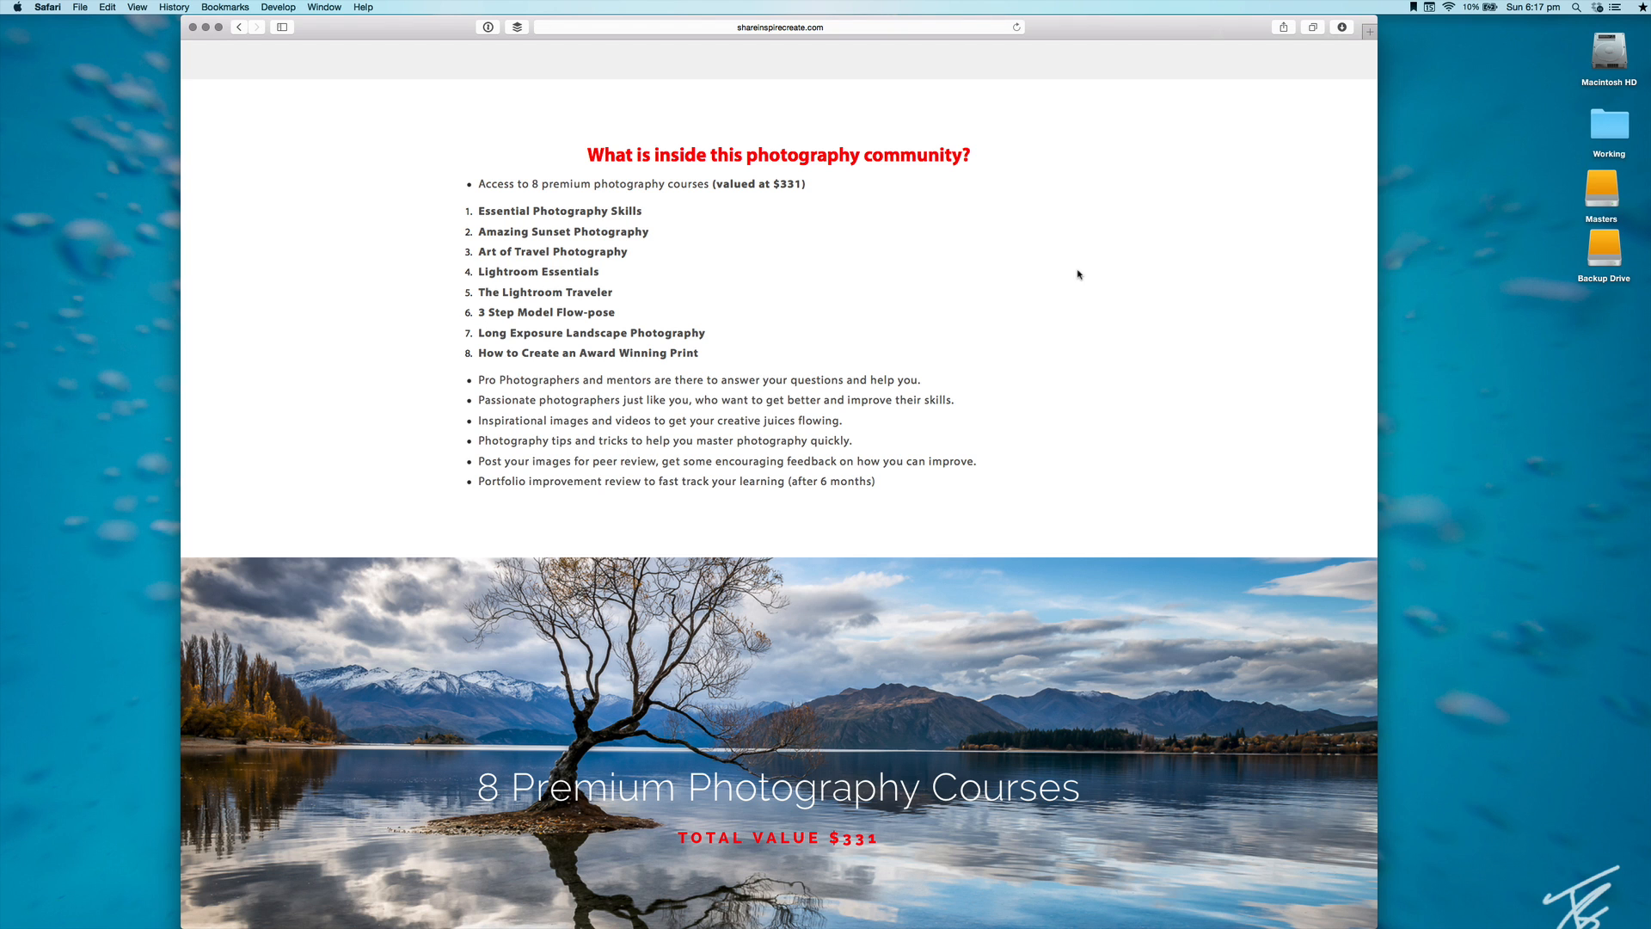
pyautogui.scroll(-1, 1078, 273)
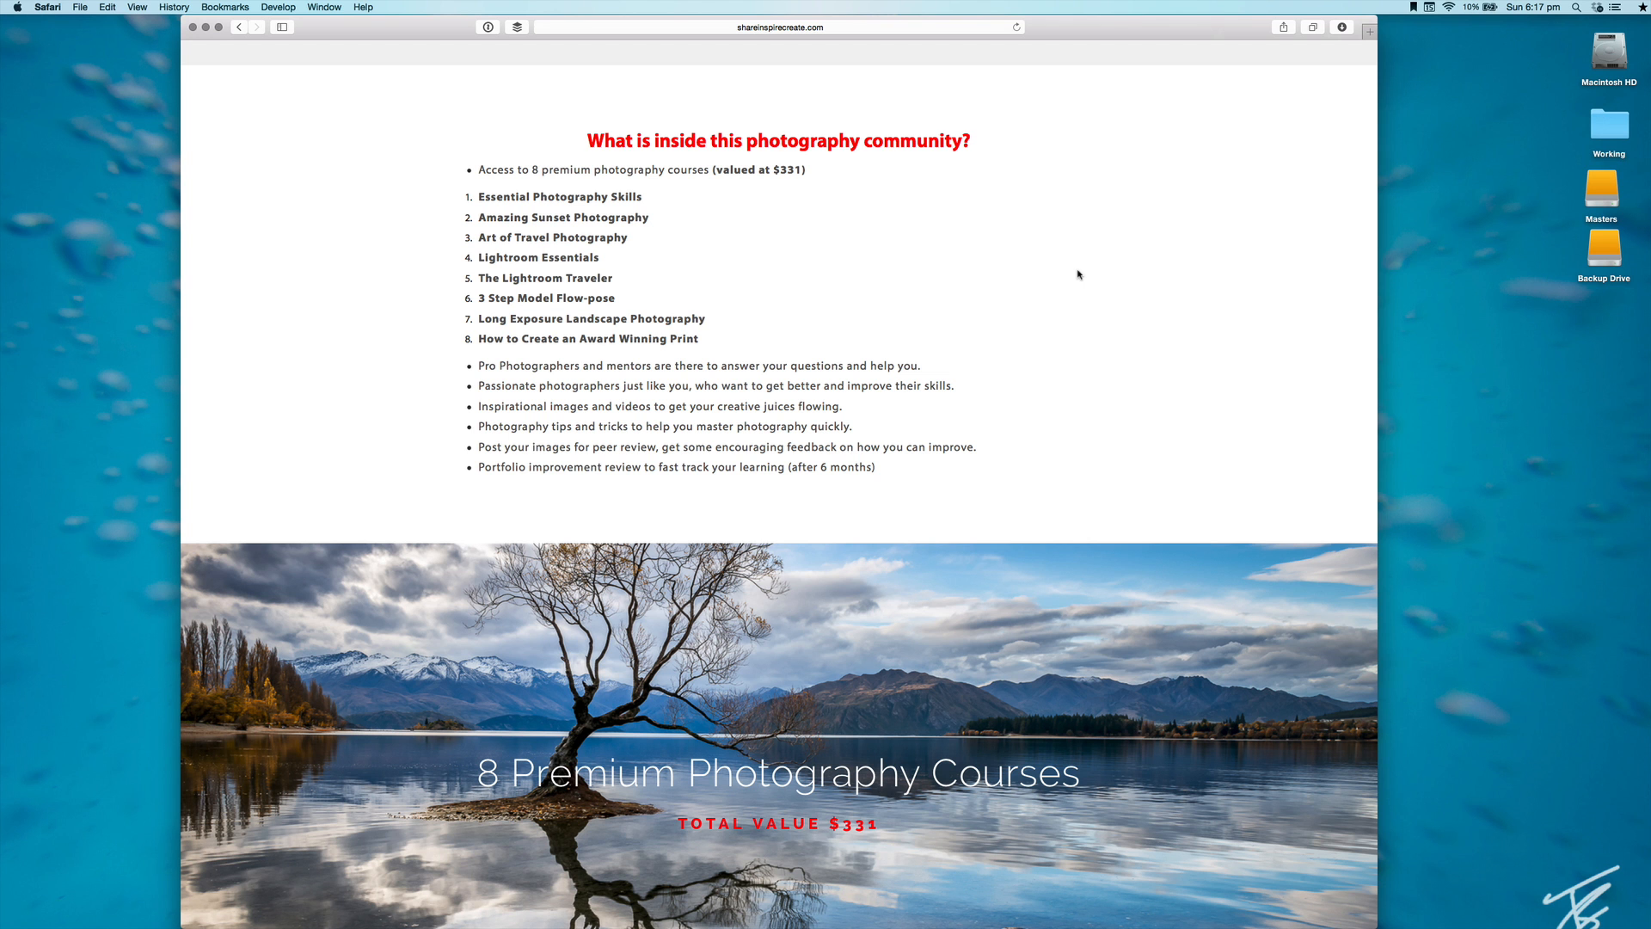
pyautogui.scroll(15, 1077, 274)
pyautogui.scroll(15, 1078, 275)
pyautogui.scroll(5, 1077, 275)
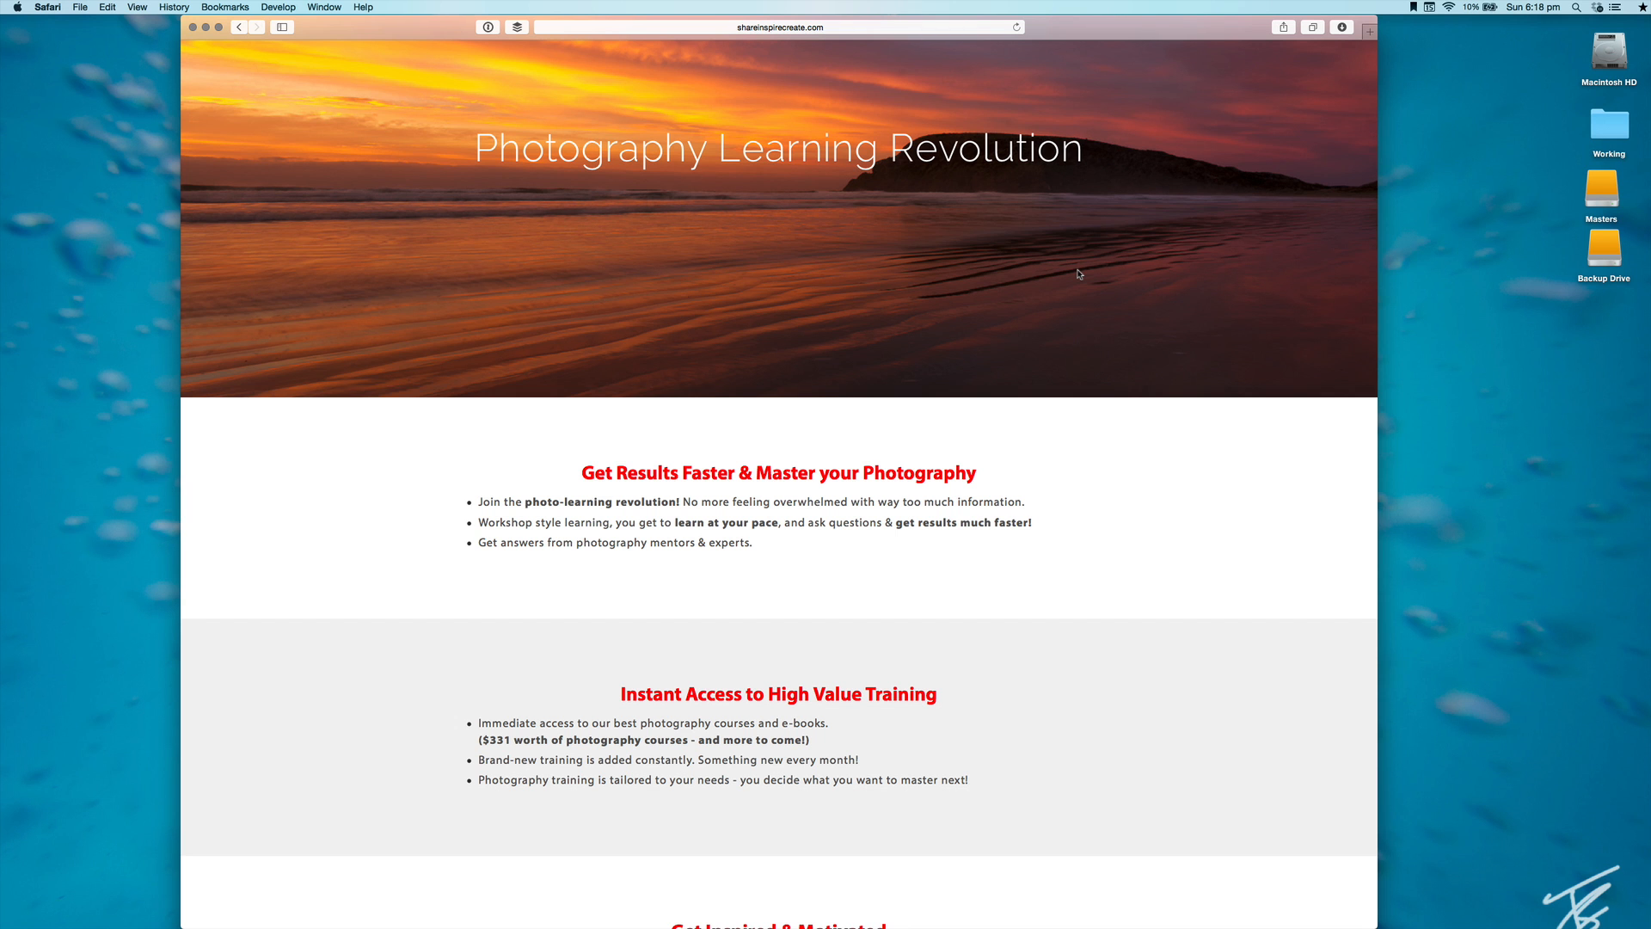
pyautogui.scroll(5, 1078, 273)
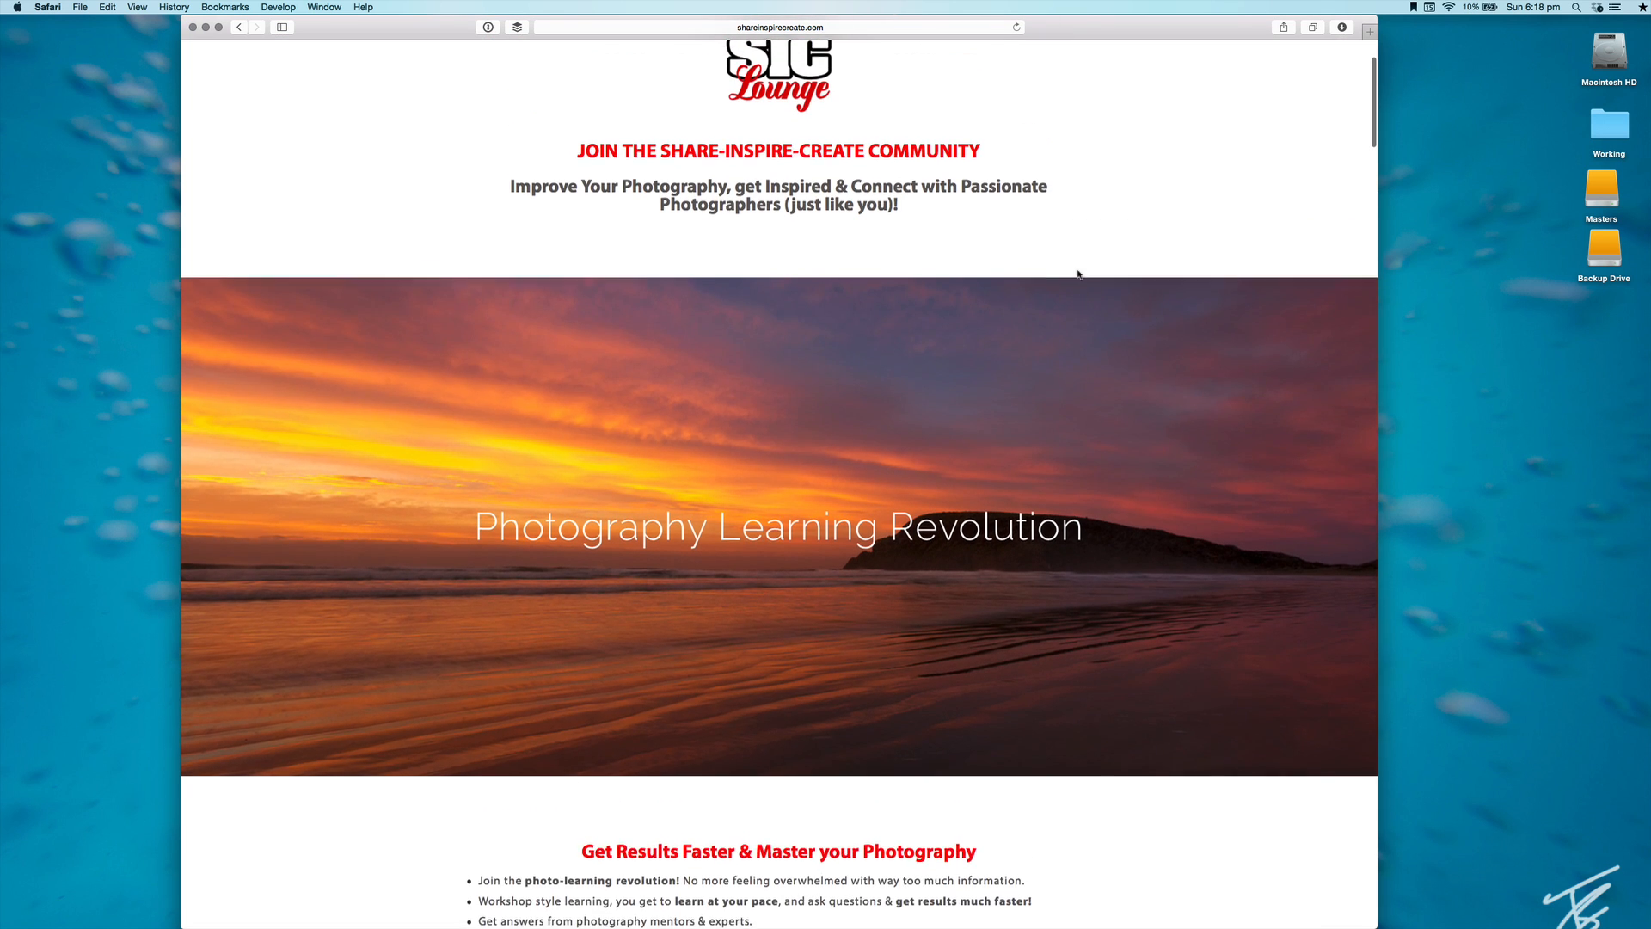
pyautogui.scroll(3, 1079, 274)
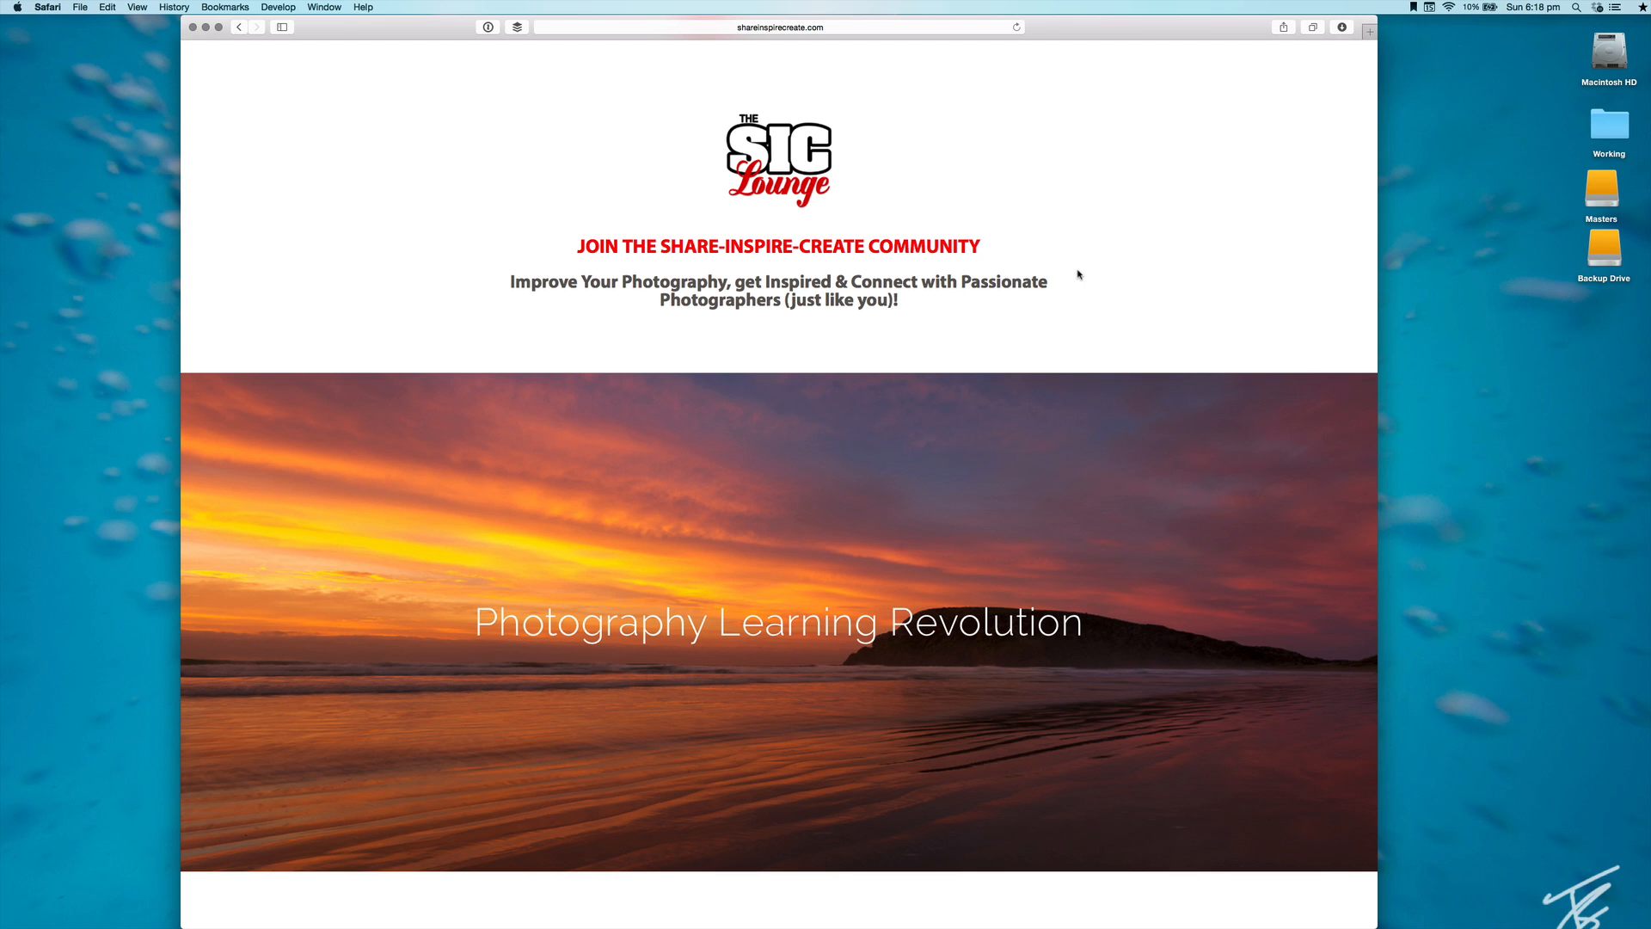
# Read through the page's training and inspiration sections down to the list describing who the photography community is for
pyautogui.scroll(-10, 1077, 275)
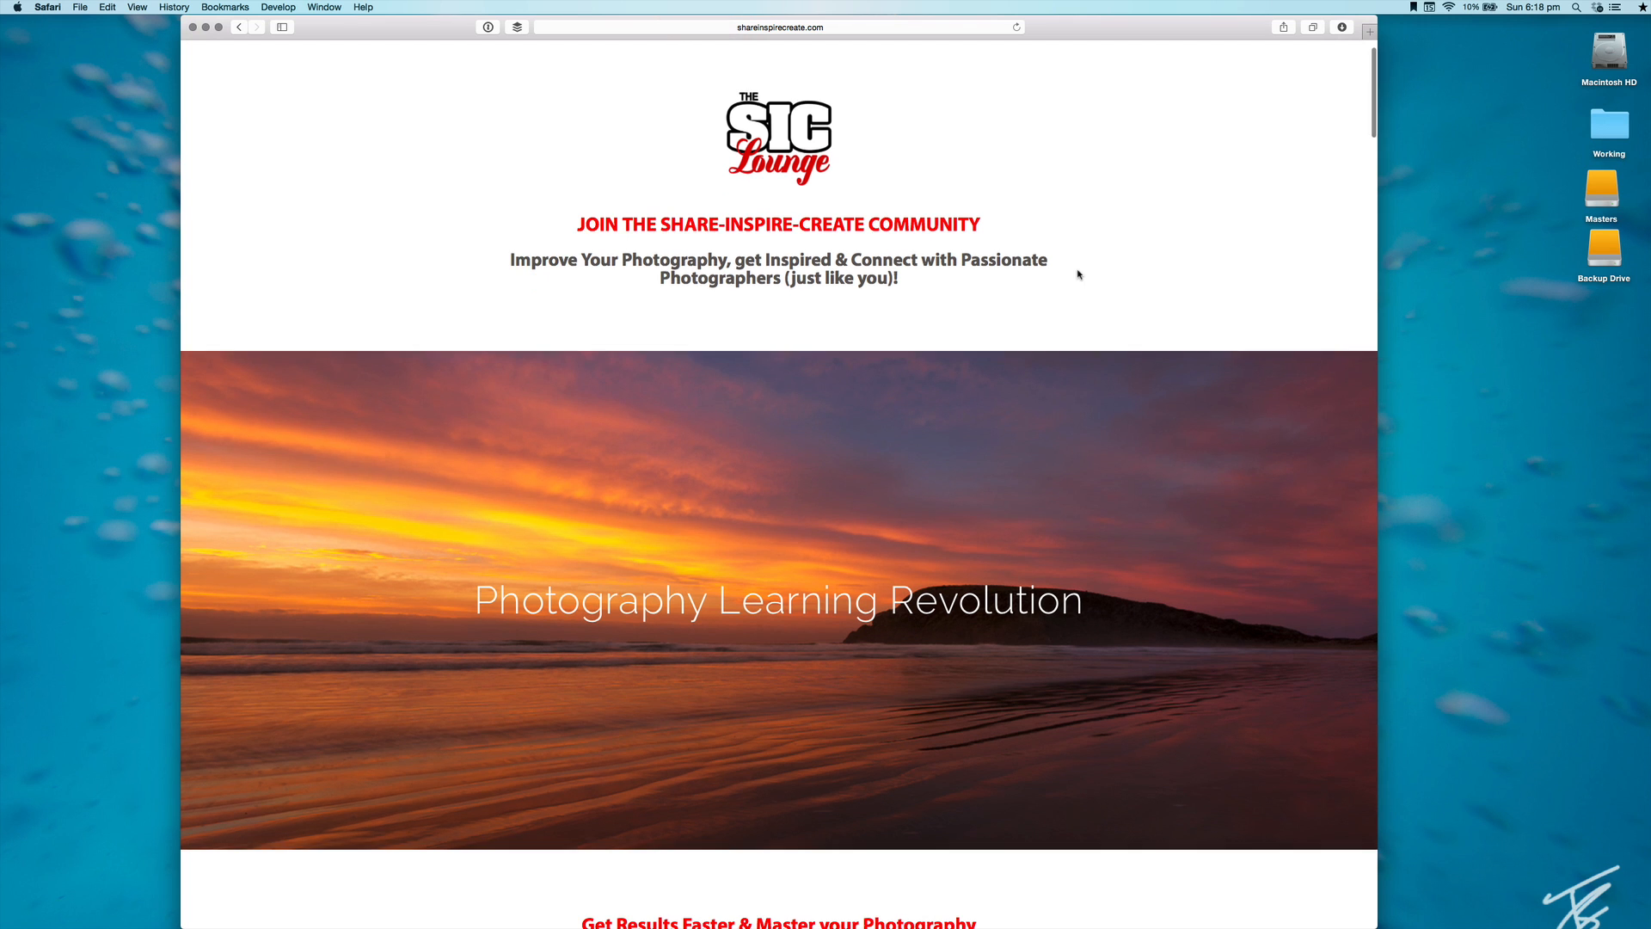
pyautogui.scroll(-15, 1077, 274)
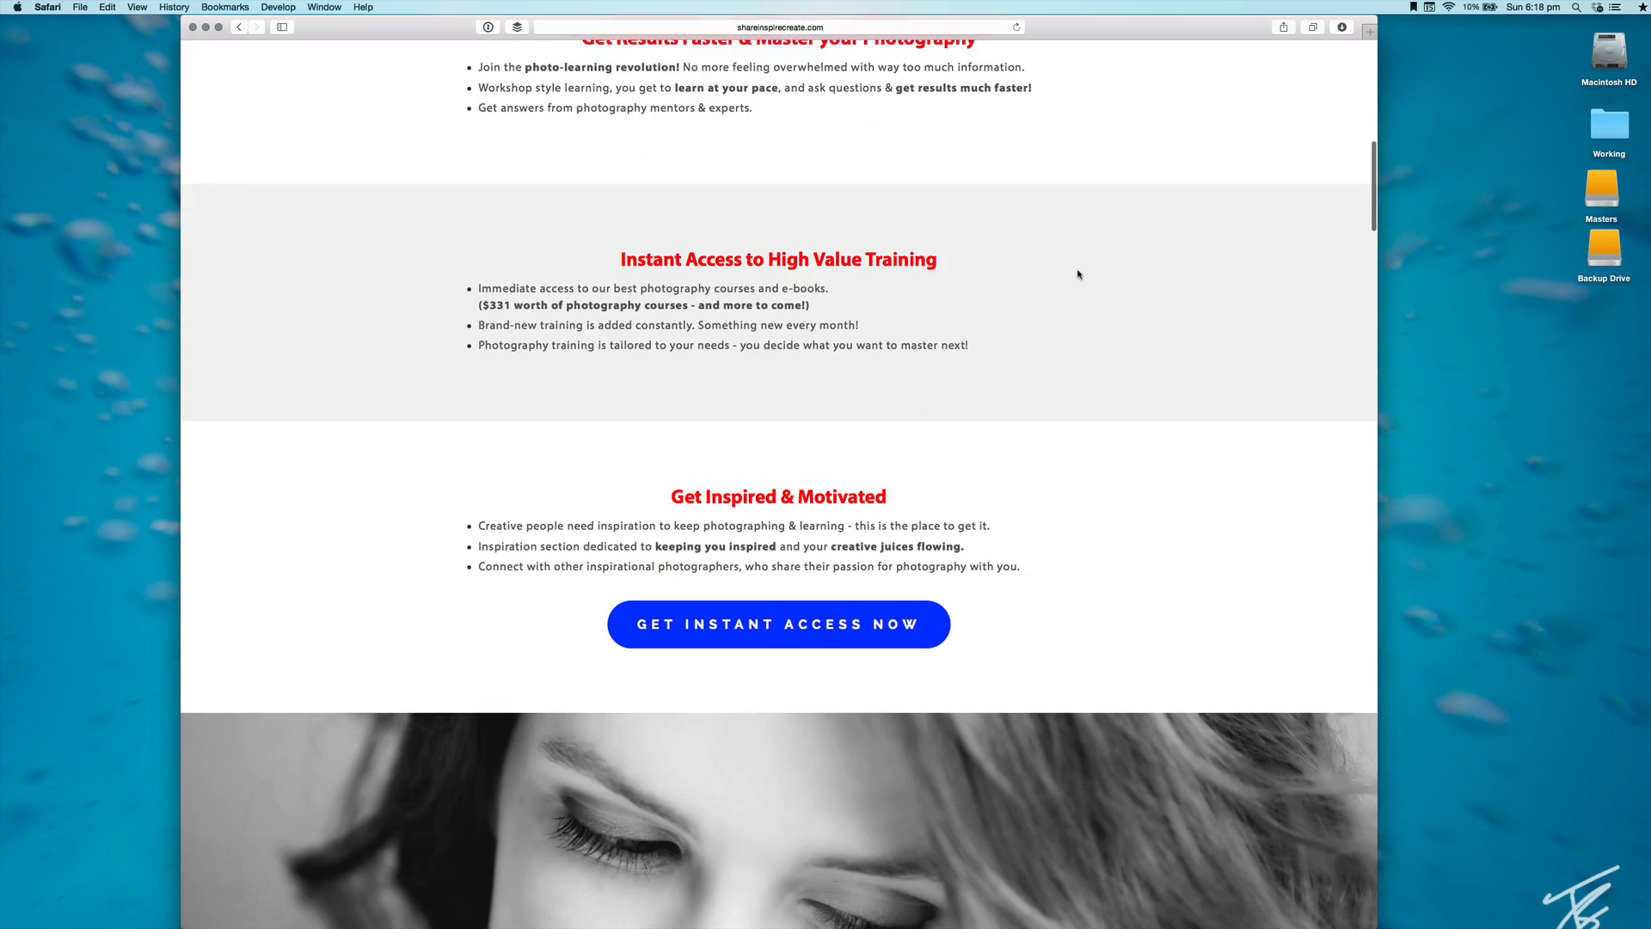
pyautogui.scroll(-1, 1078, 274)
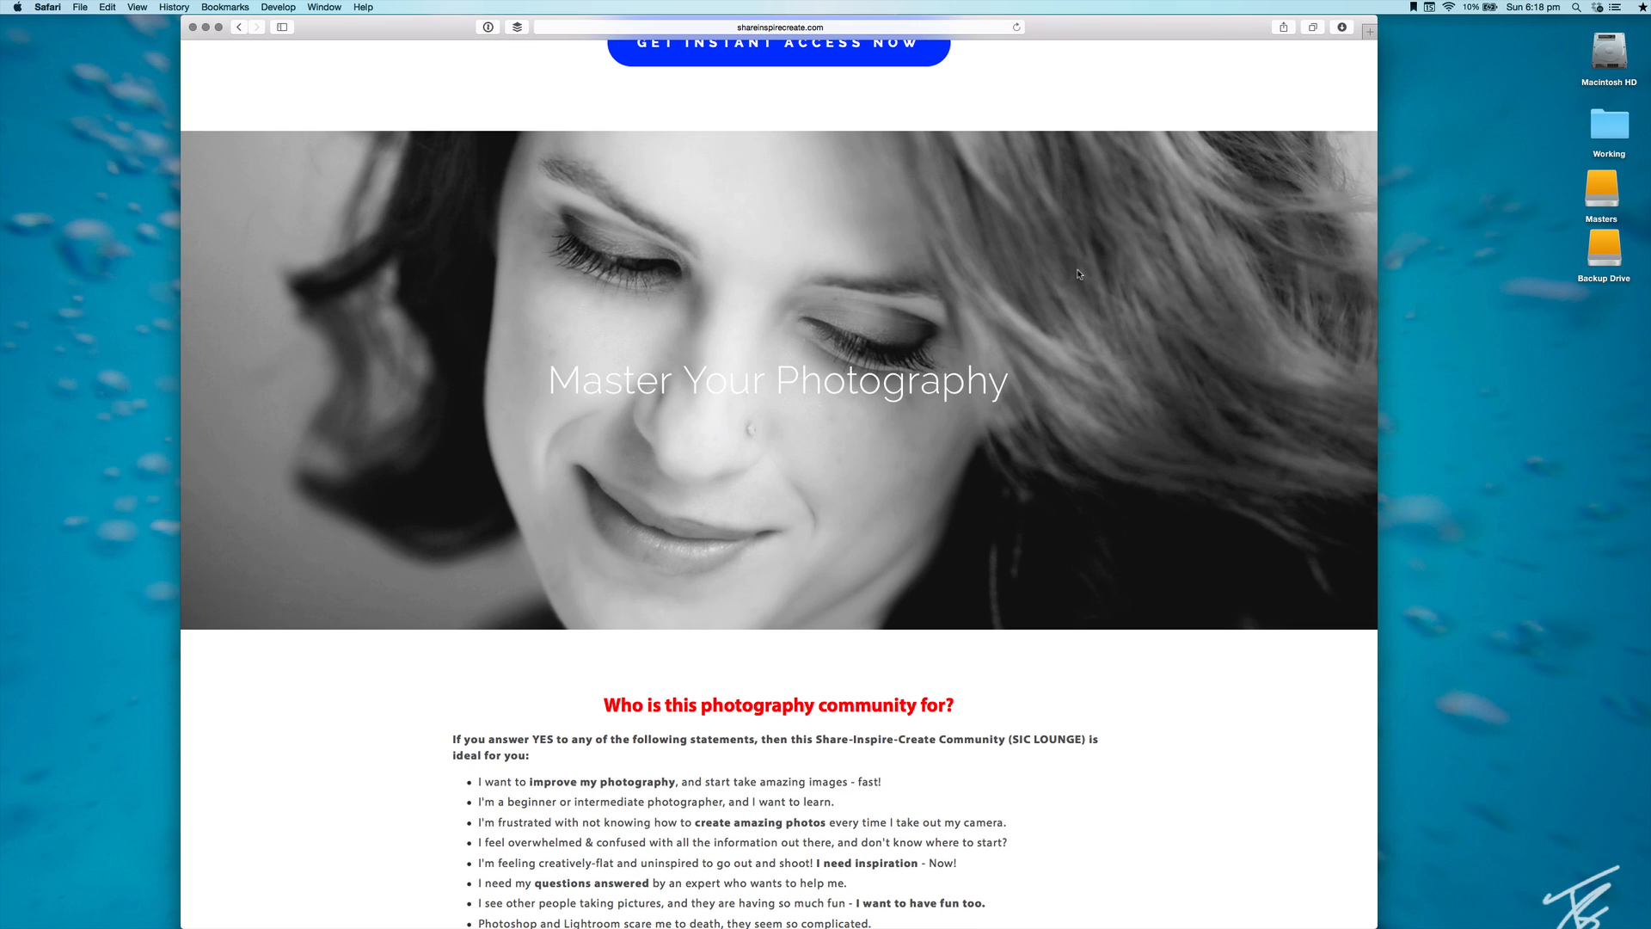
pyautogui.scroll(-2, 1078, 274)
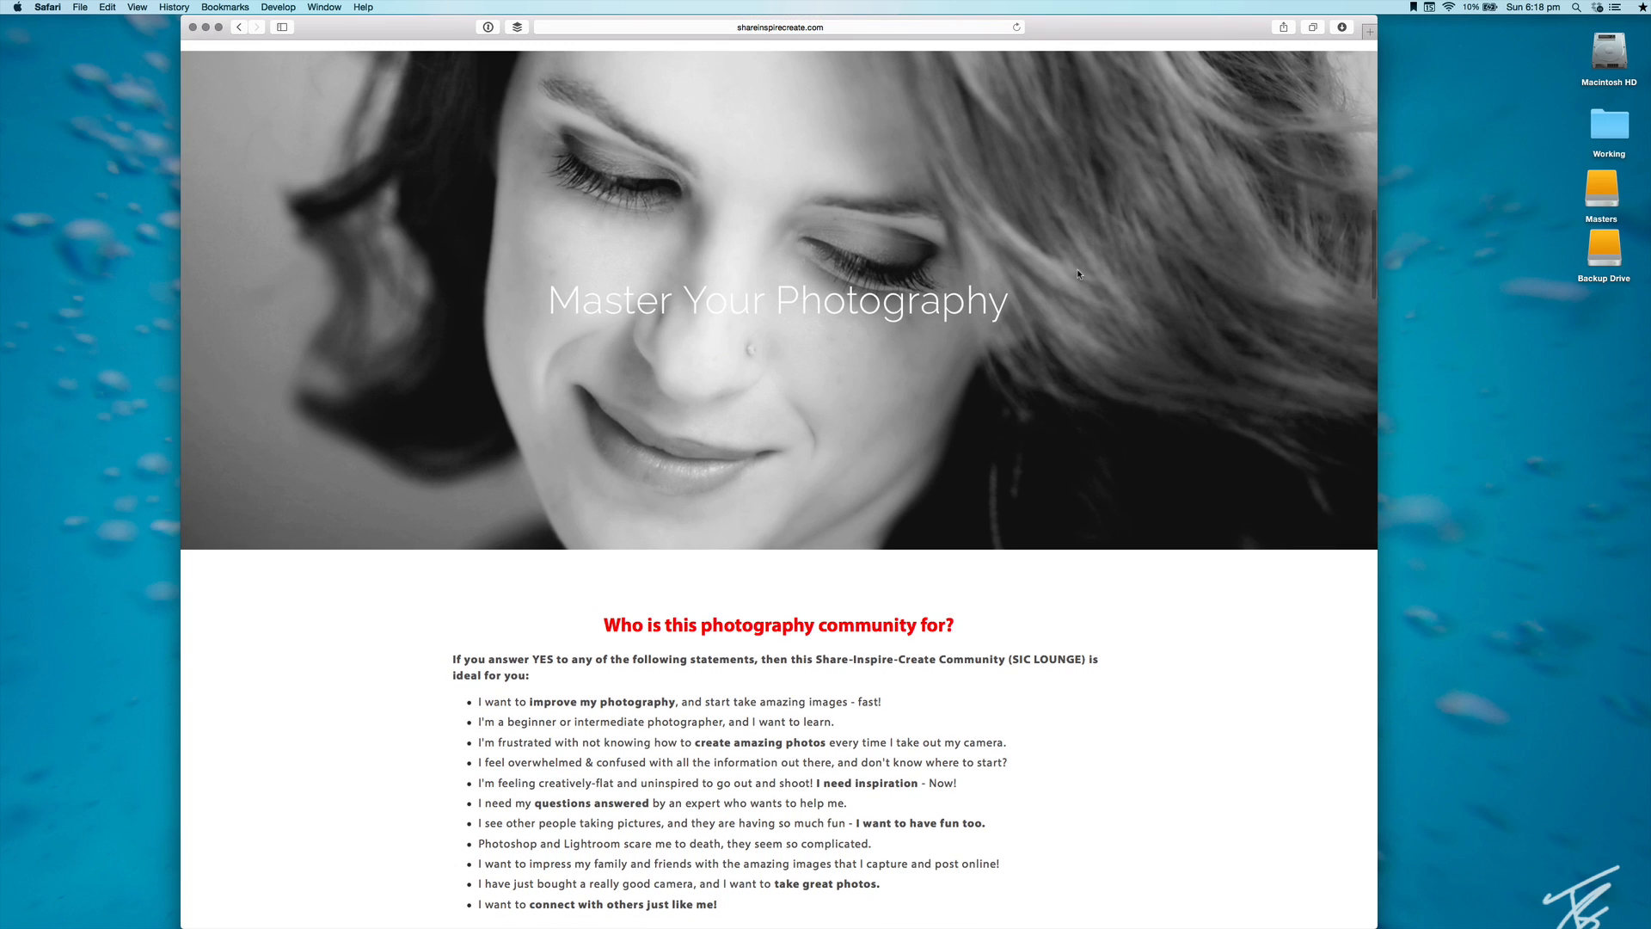
pyautogui.scroll(-4, 1078, 274)
pyautogui.scroll(-3, 1078, 274)
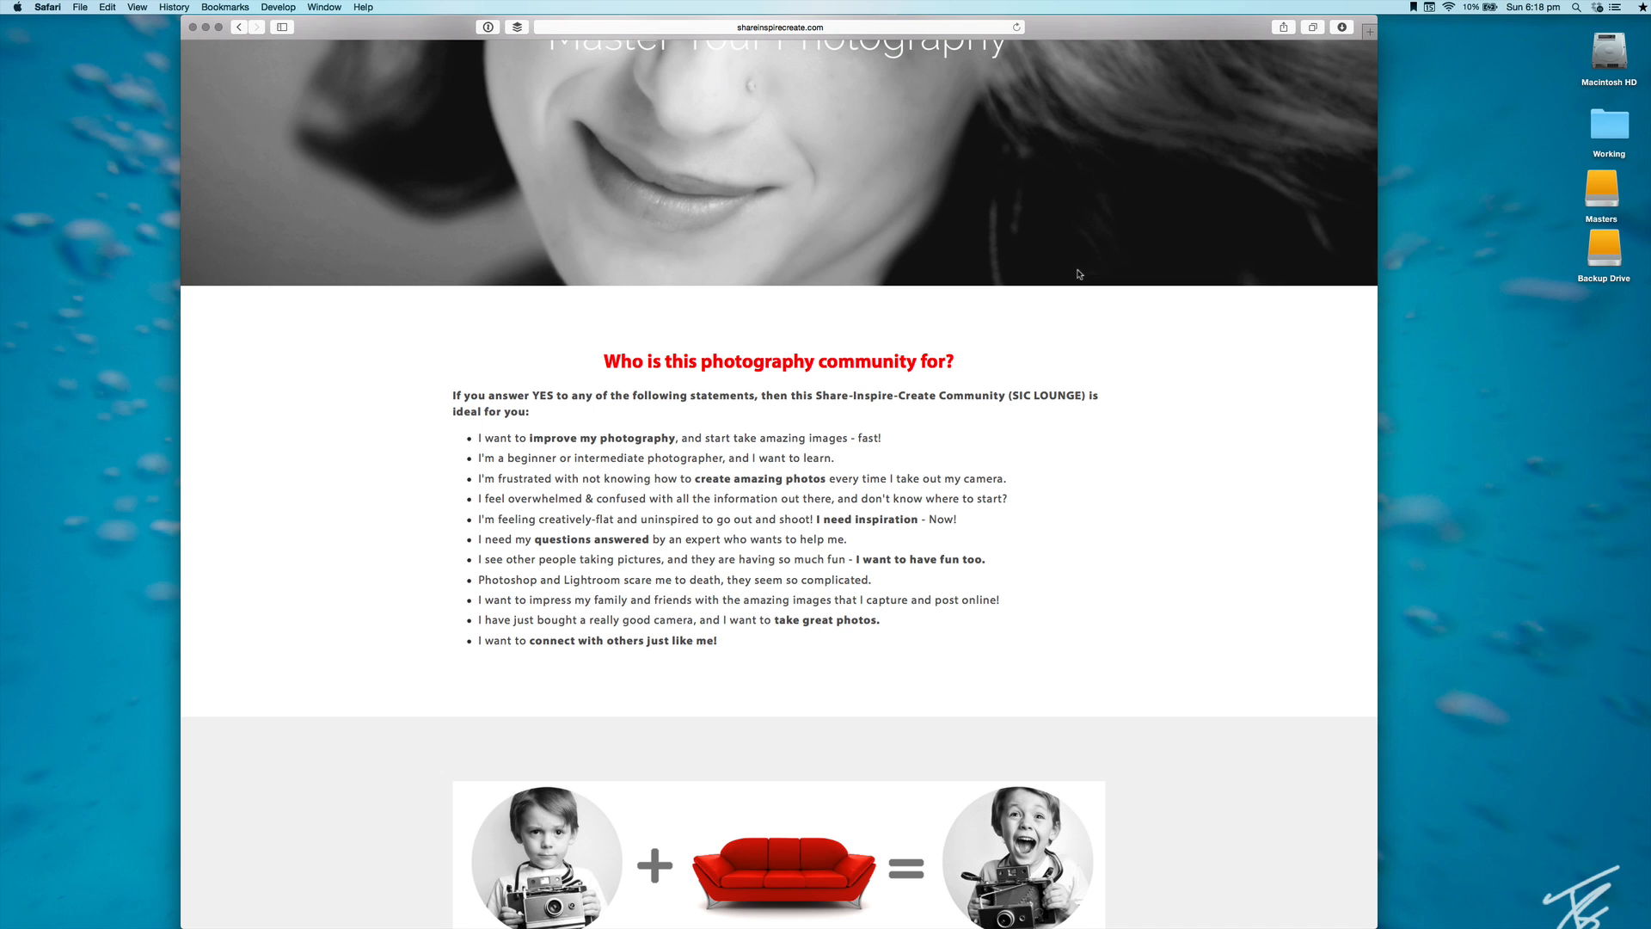
pyautogui.scroll(-10, 1078, 274)
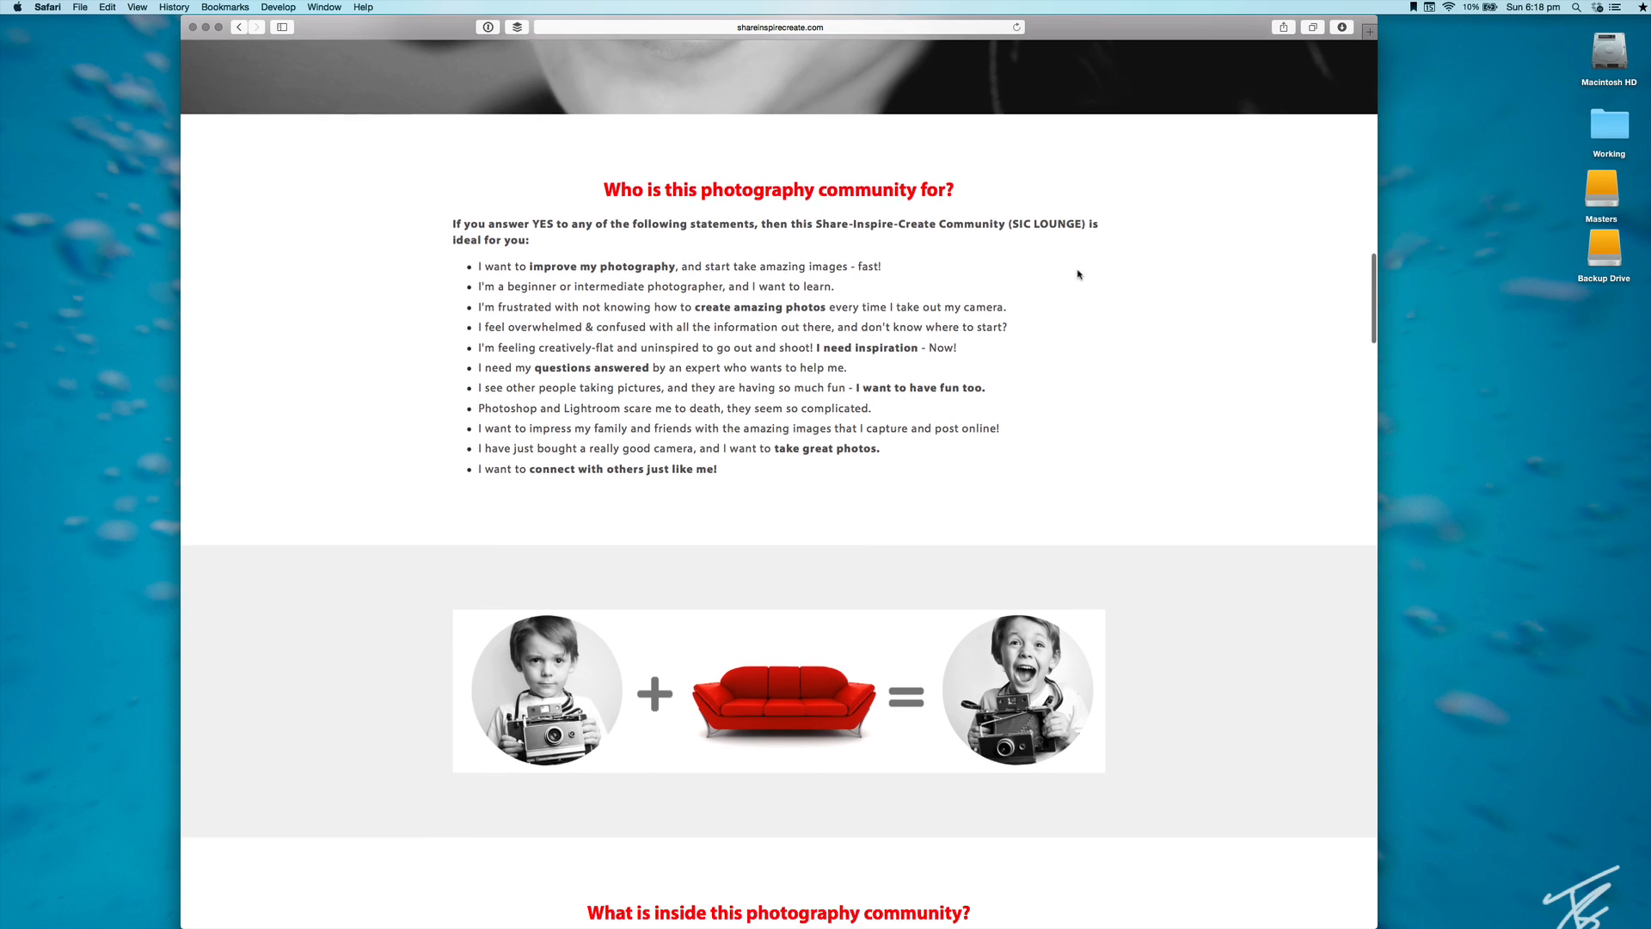
# Go back from the community audience list to the SIC Lounge logo and join heading
pyautogui.scroll(5, 1079, 274)
pyautogui.scroll(15, 1078, 274)
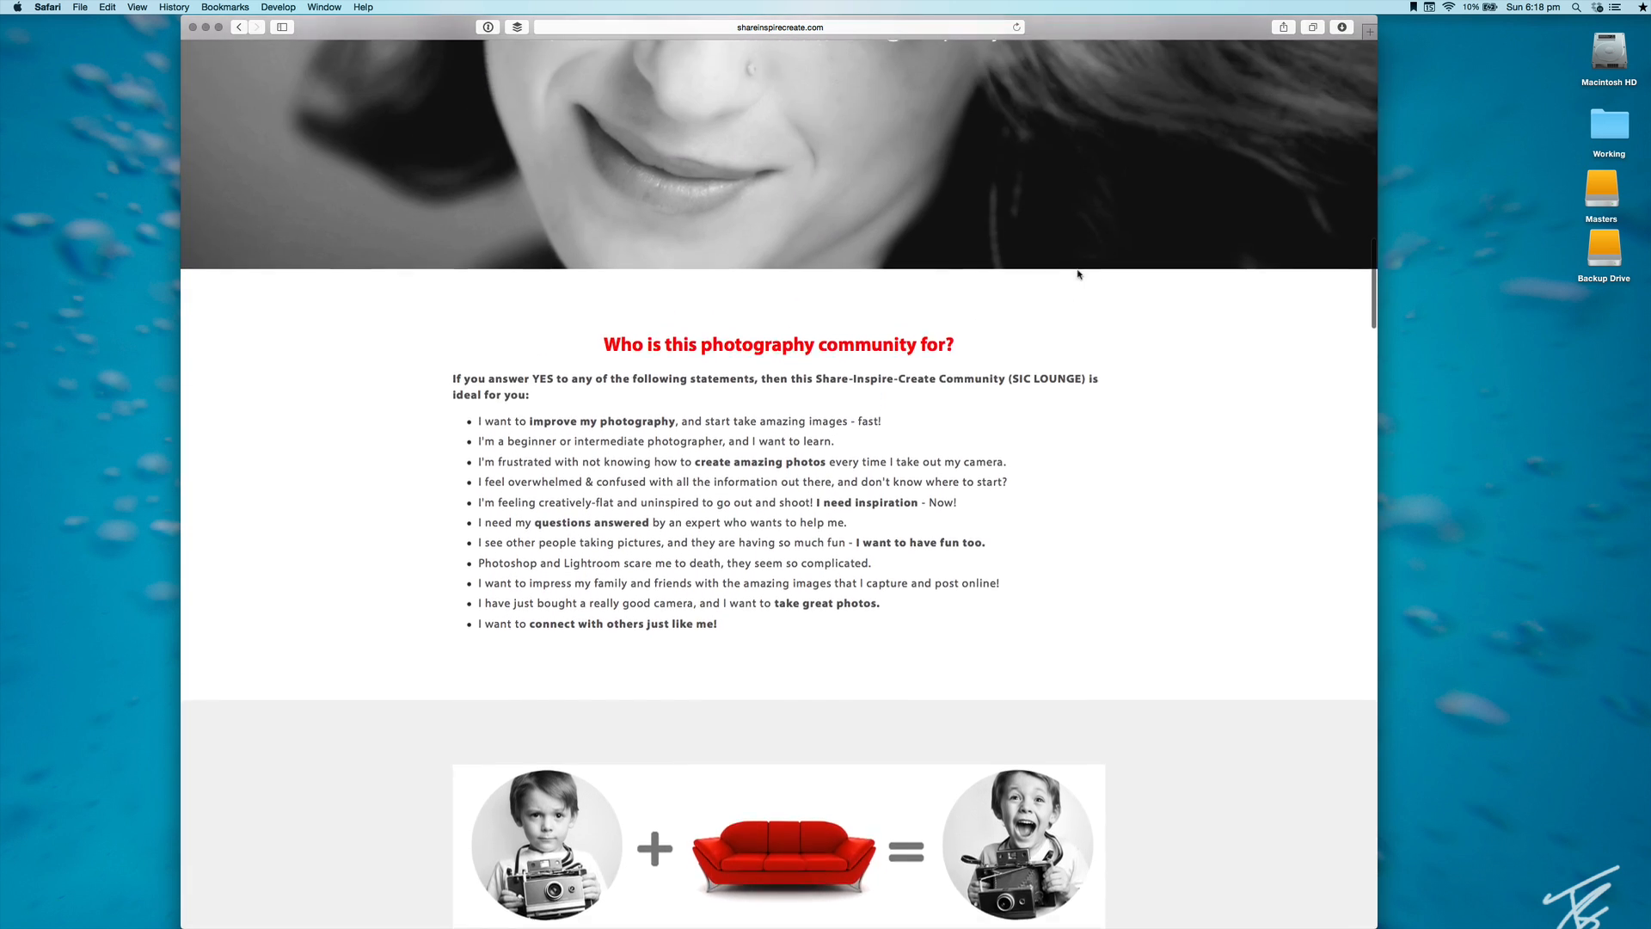
pyautogui.scroll(15, 1078, 274)
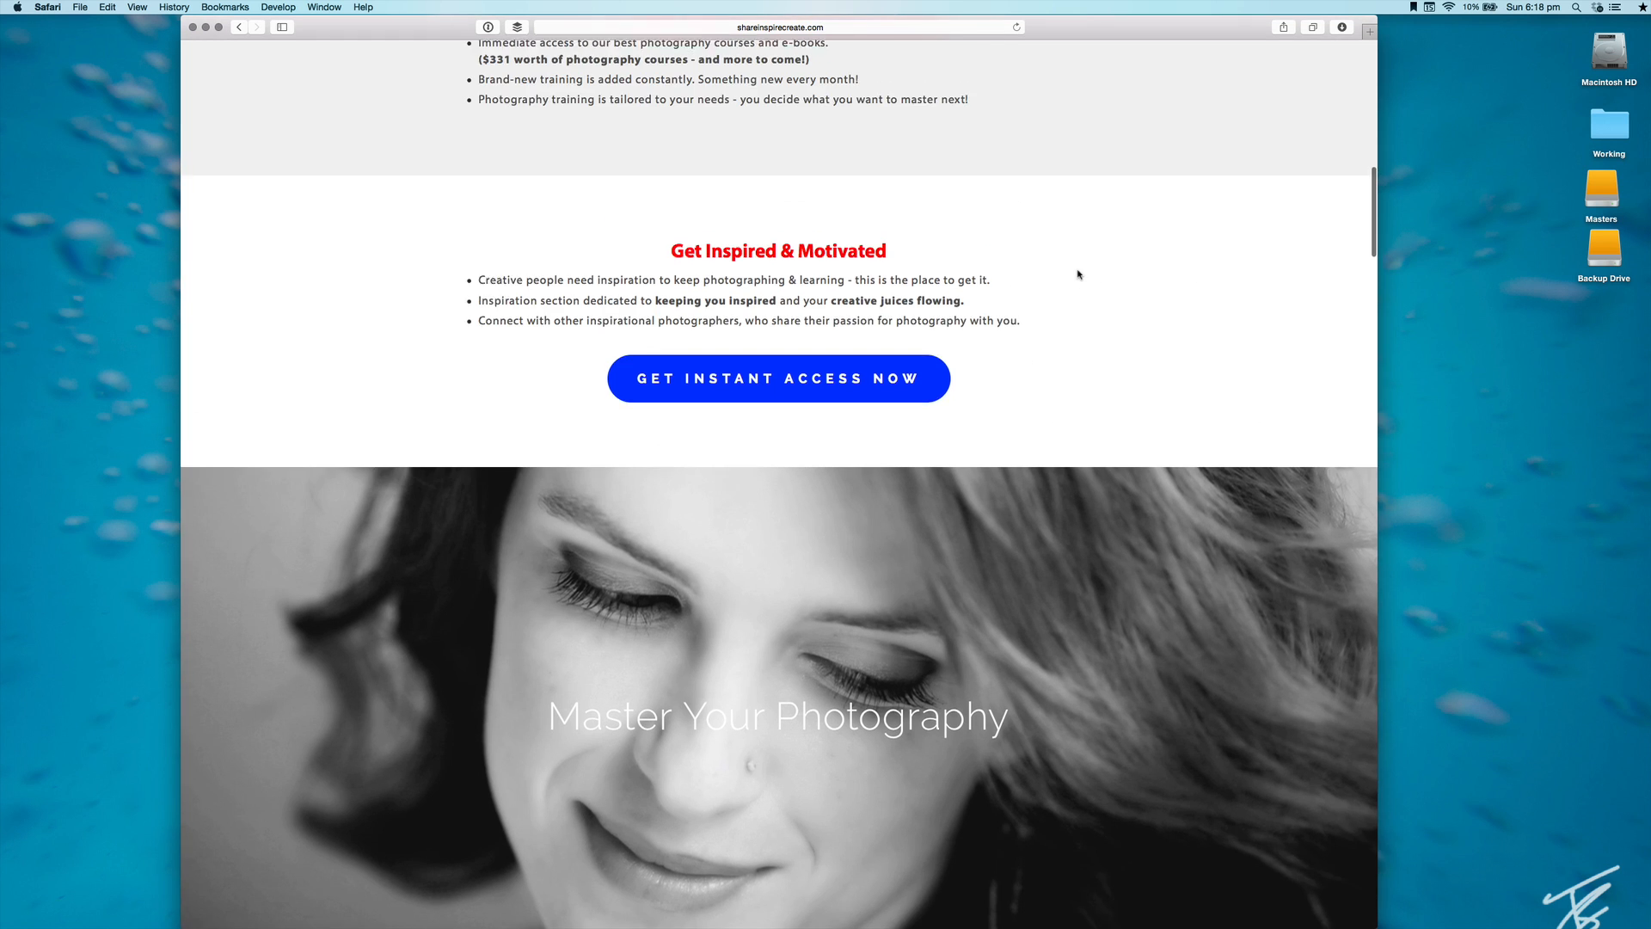
pyautogui.scroll(10, 1078, 274)
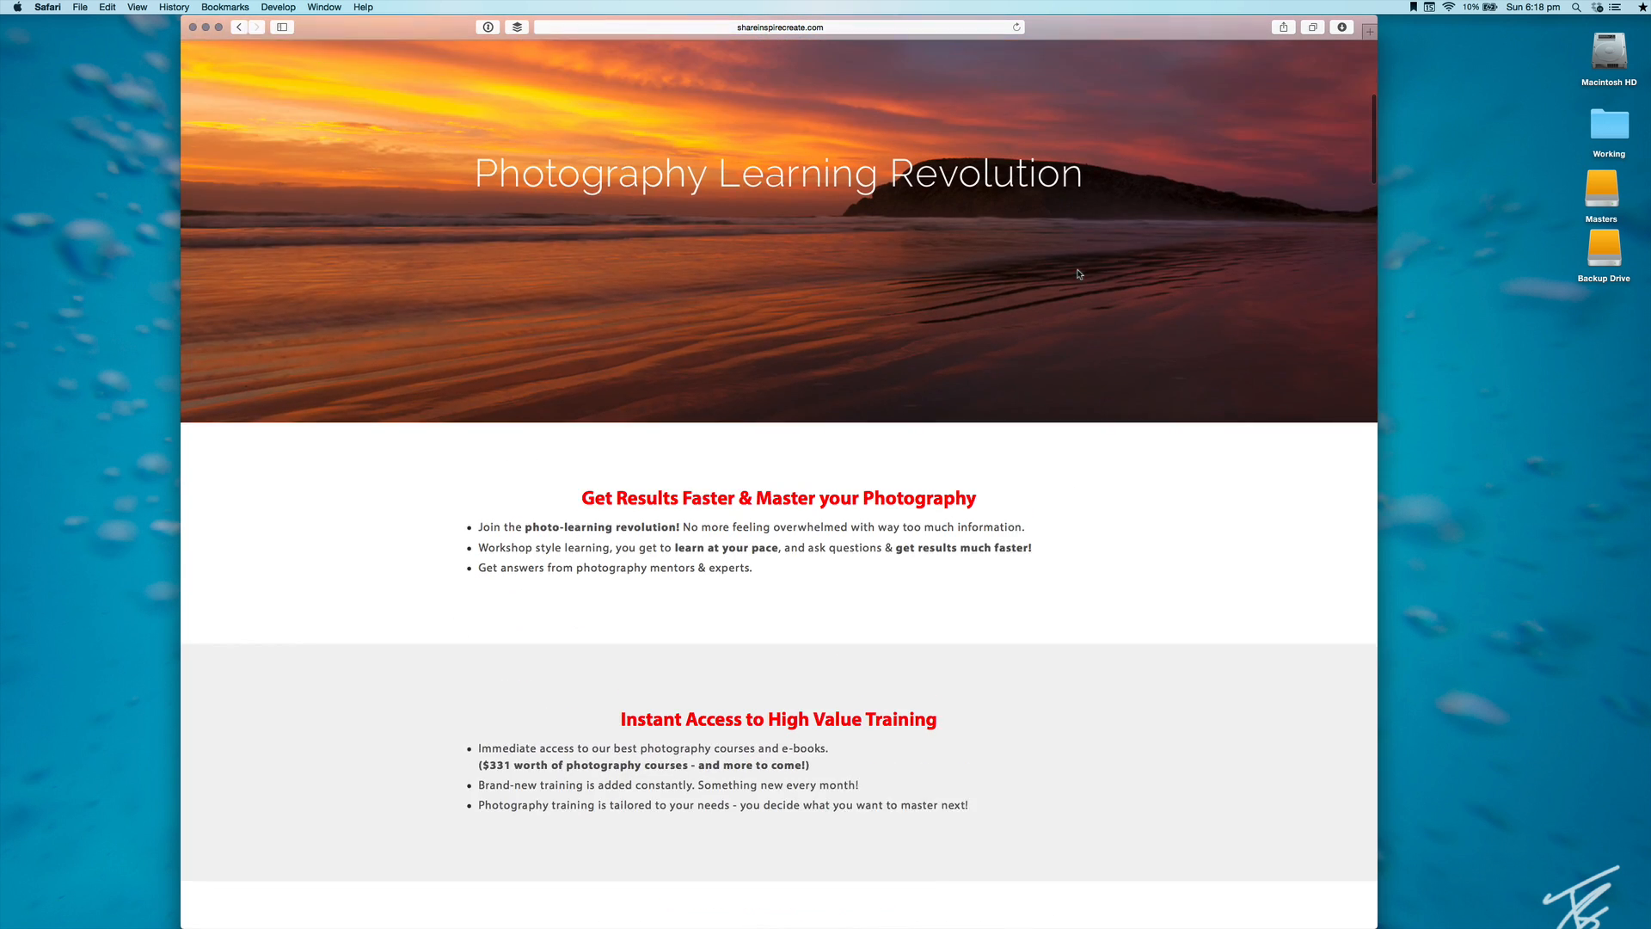
pyautogui.scroll(6, 1079, 273)
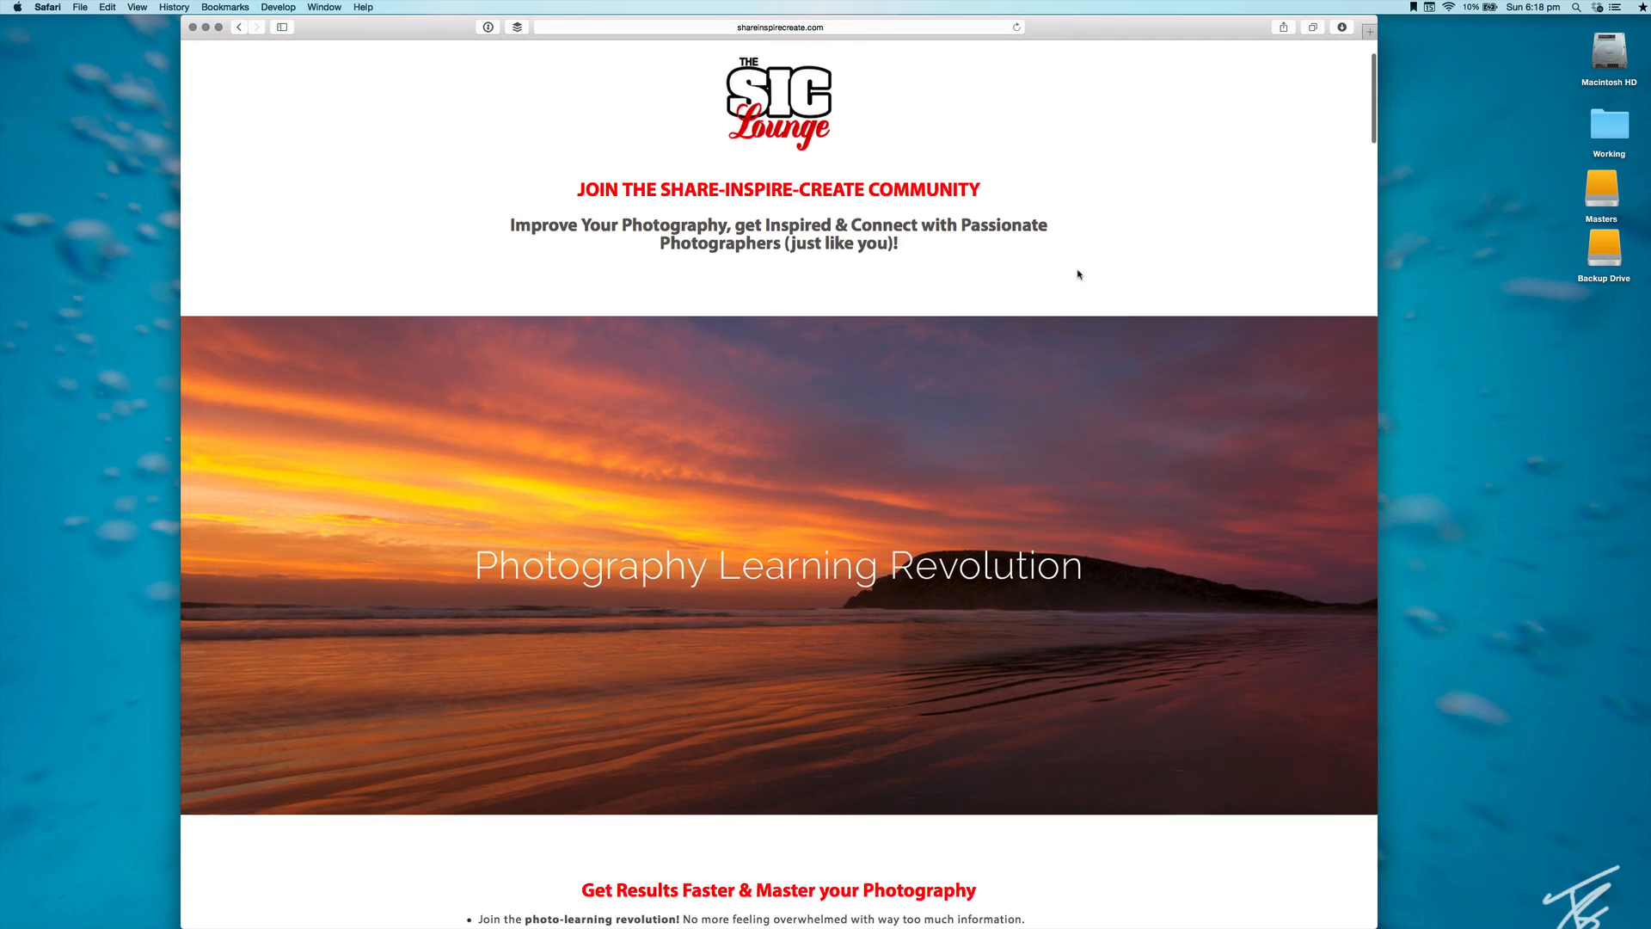